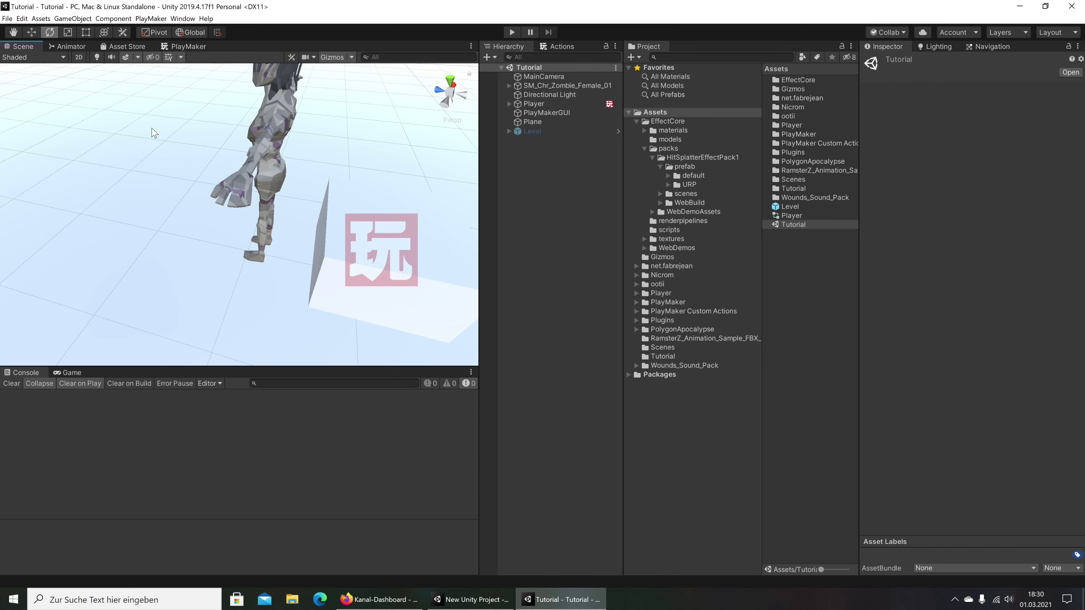
Play-test the Tutorial scene in the Game view, then stop play mode
mouse_move(240, 227)
left_mouse_down("alt")
mouse_move(271, 181)
mouse_move(286, 227)
left_mouse_up("alt")
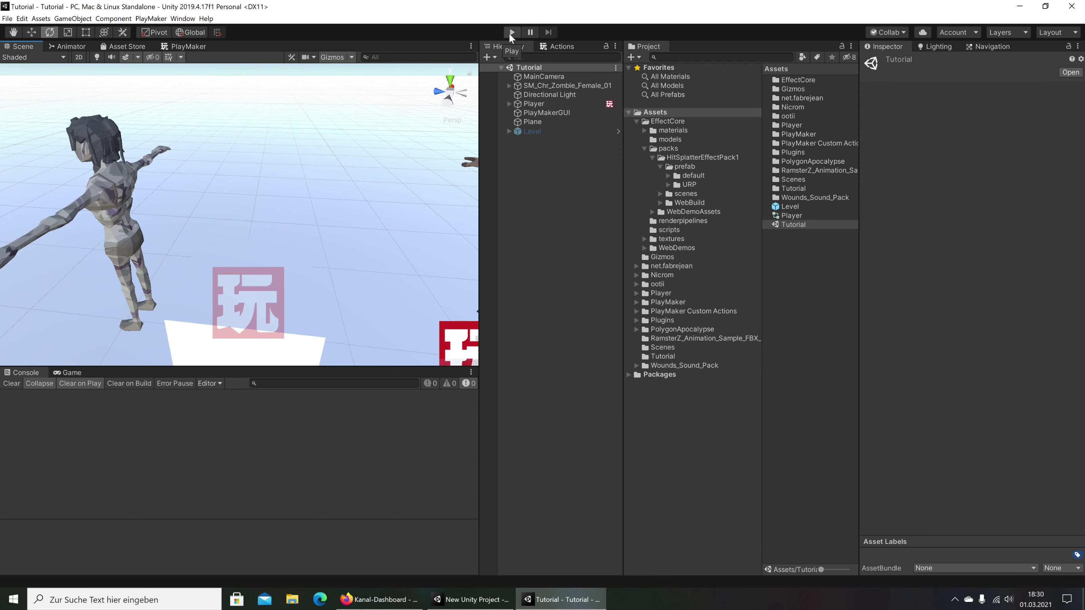
left_click(69, 372)
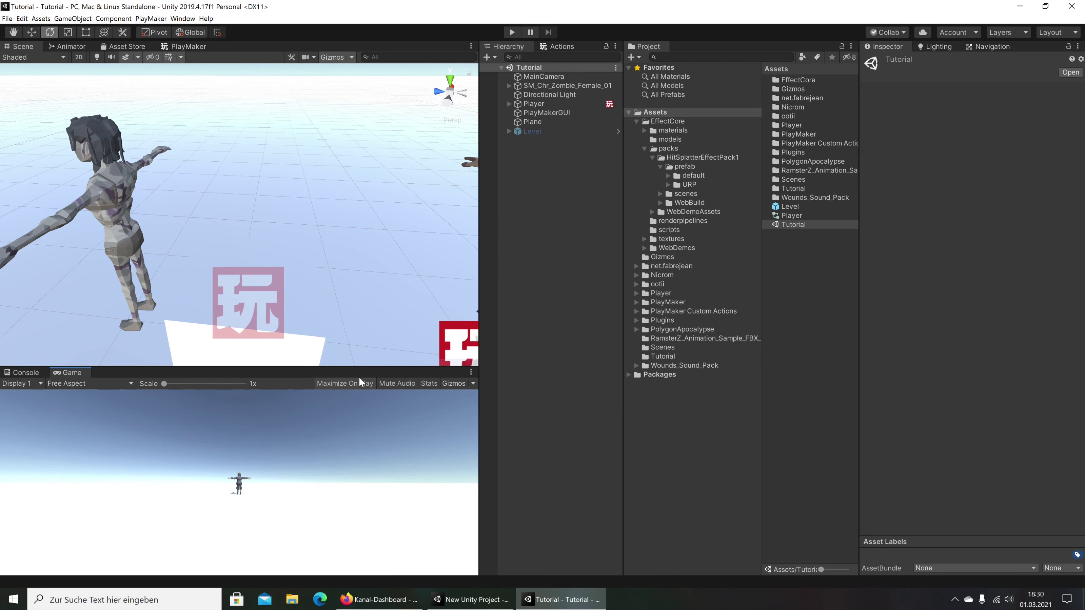
left_click(512, 32)
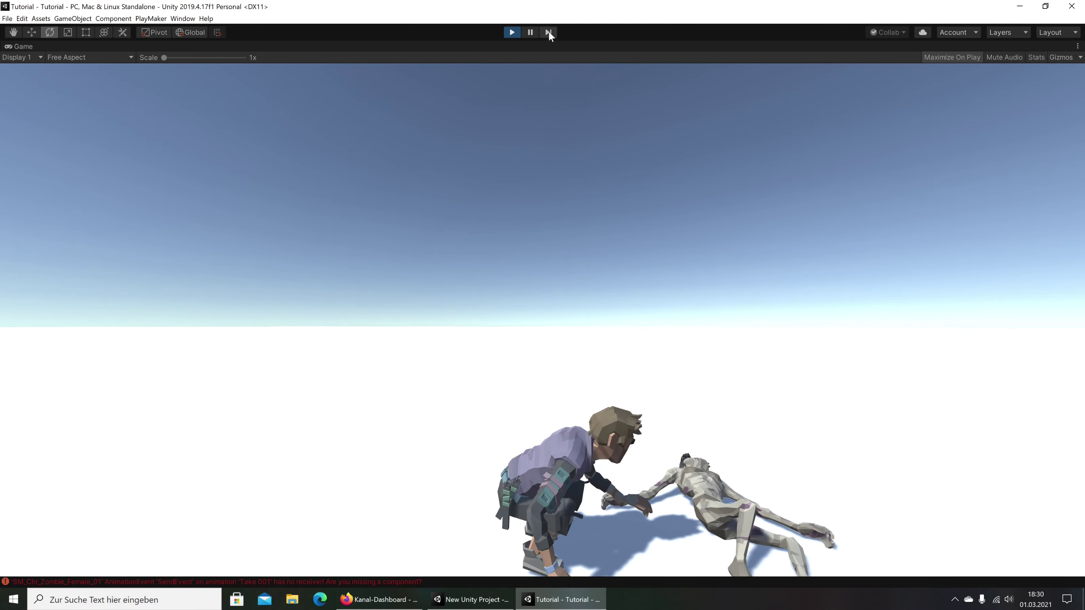
left_click(512, 33)
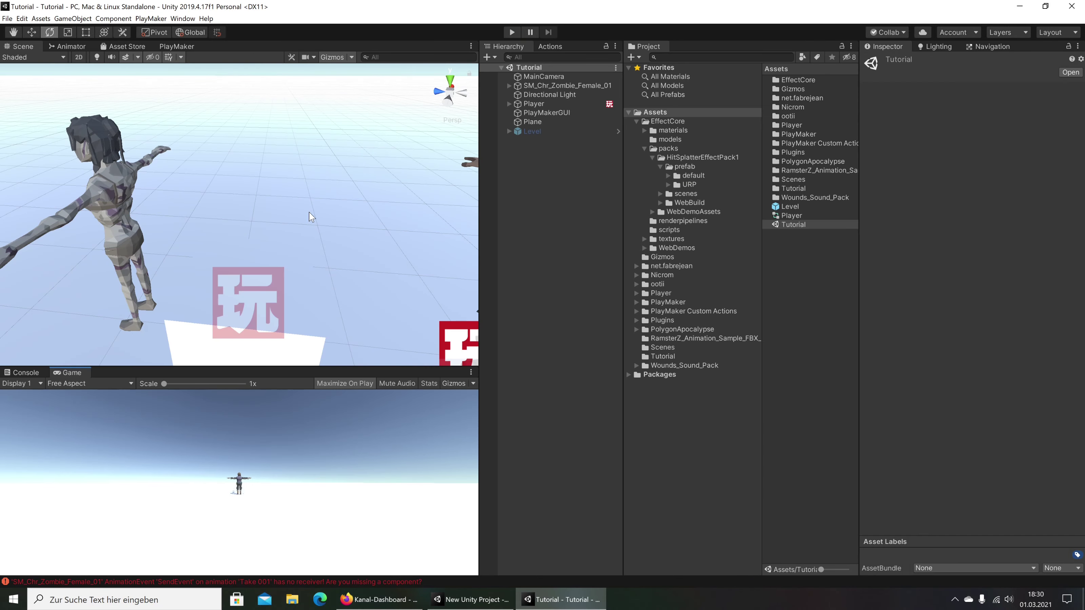
mouse_move(311, 216)
left_mouse_down("alt")
mouse_move(26, 186)
mouse_move(946, 172)
left_mouse_up("alt")
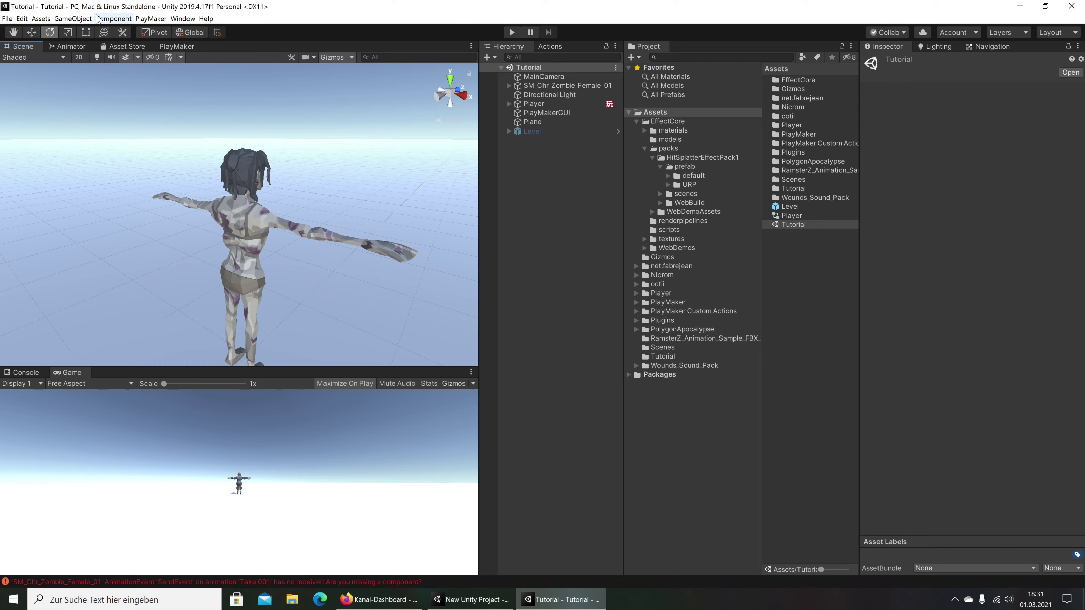
Delete the TakeDown_1 → Crouch2Idle transition in PlayerModel's Player animator
left_click(521, 105)
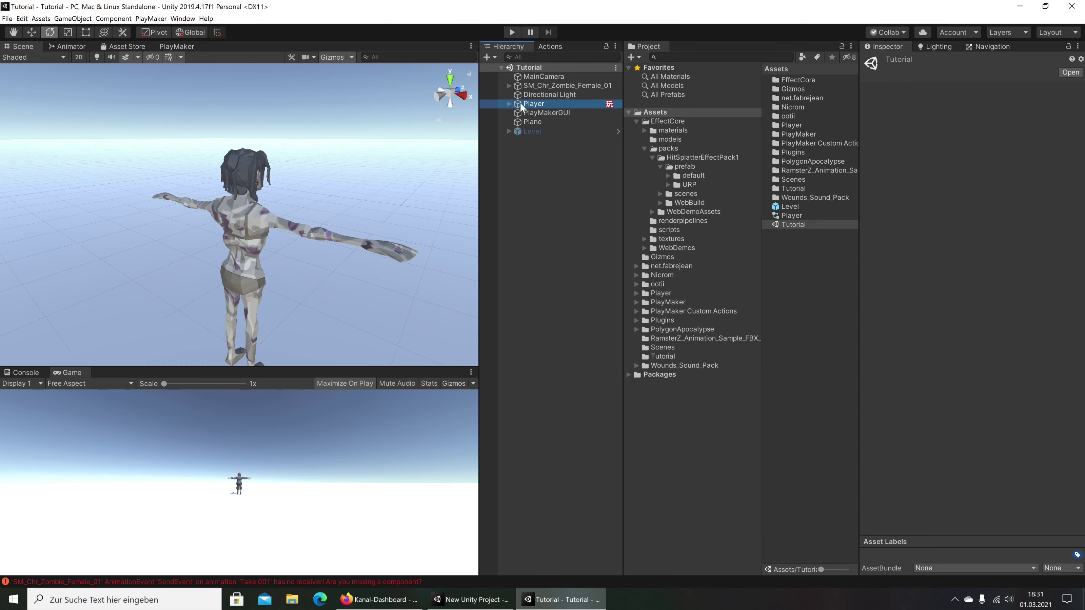
left_click(509, 104)
left_click(551, 113)
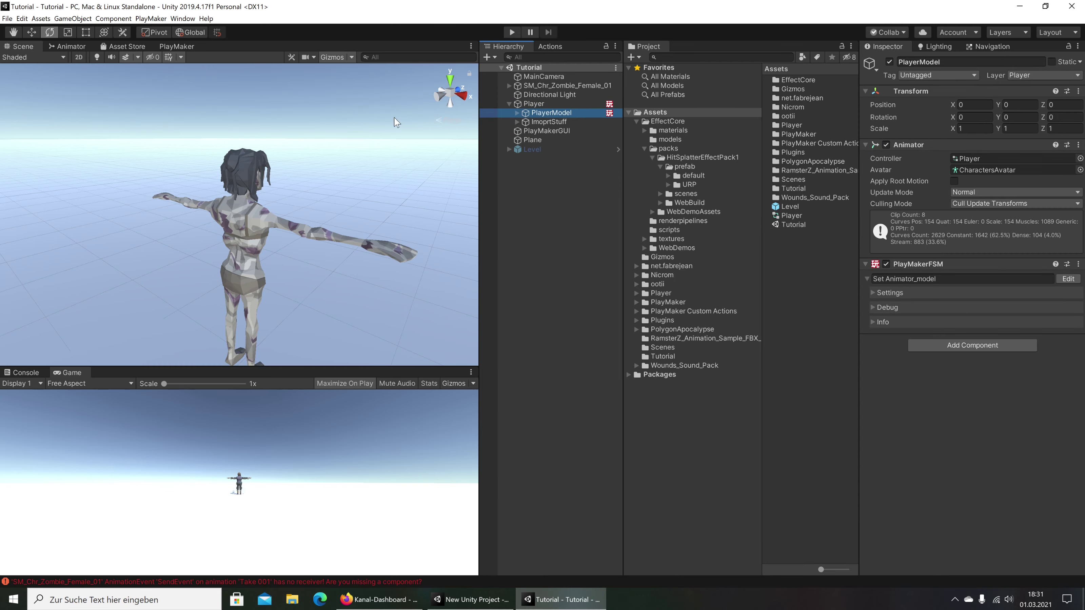
left_click(76, 46)
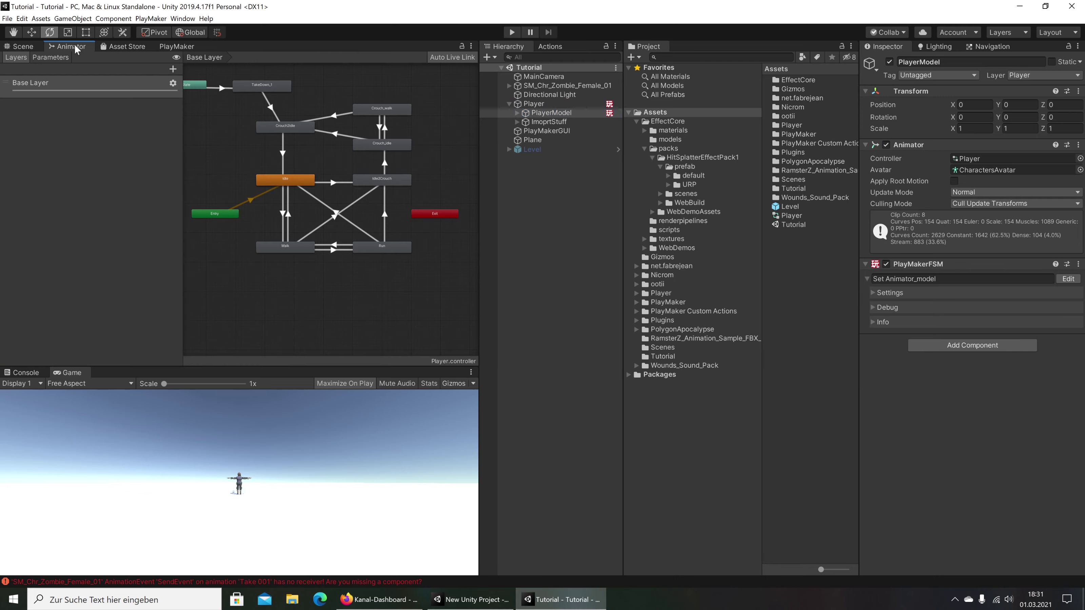
left_click(274, 109)
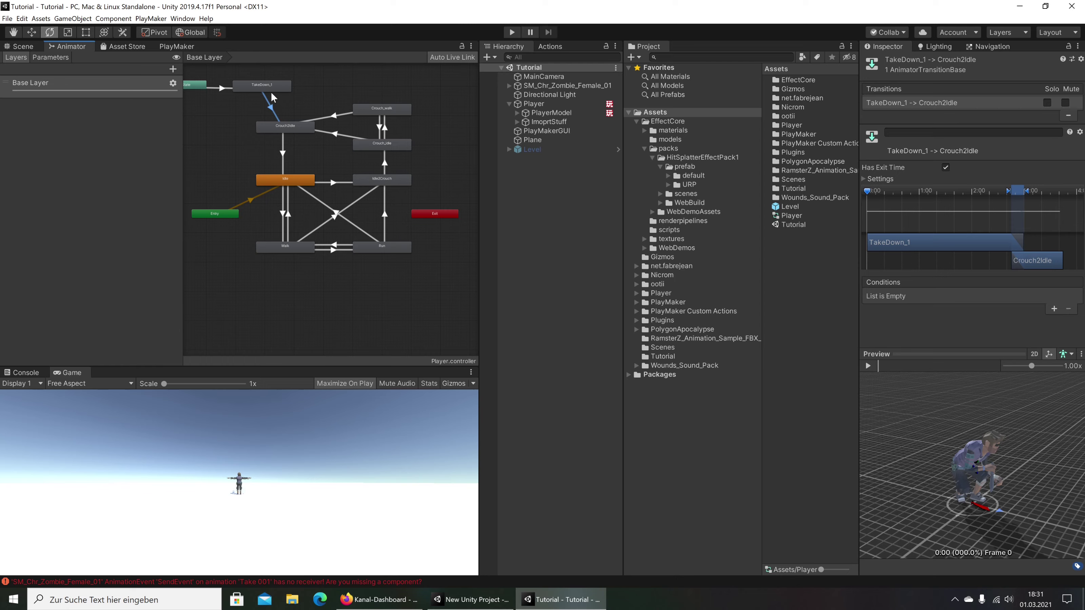
scroll(286, 196, "up", 3)
scroll(309, 207, "up", 2)
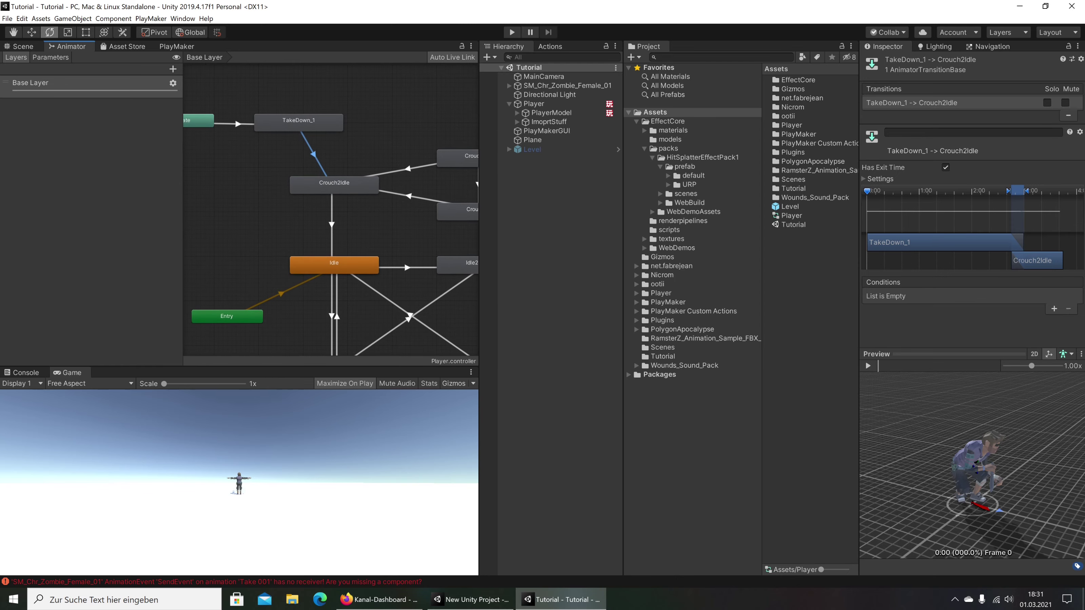
left_click(1068, 116)
Create a new transition from TakeDown_1 to Crouch_idle and tidy the graph
middle_click_drag(337, 209, 209, 149)
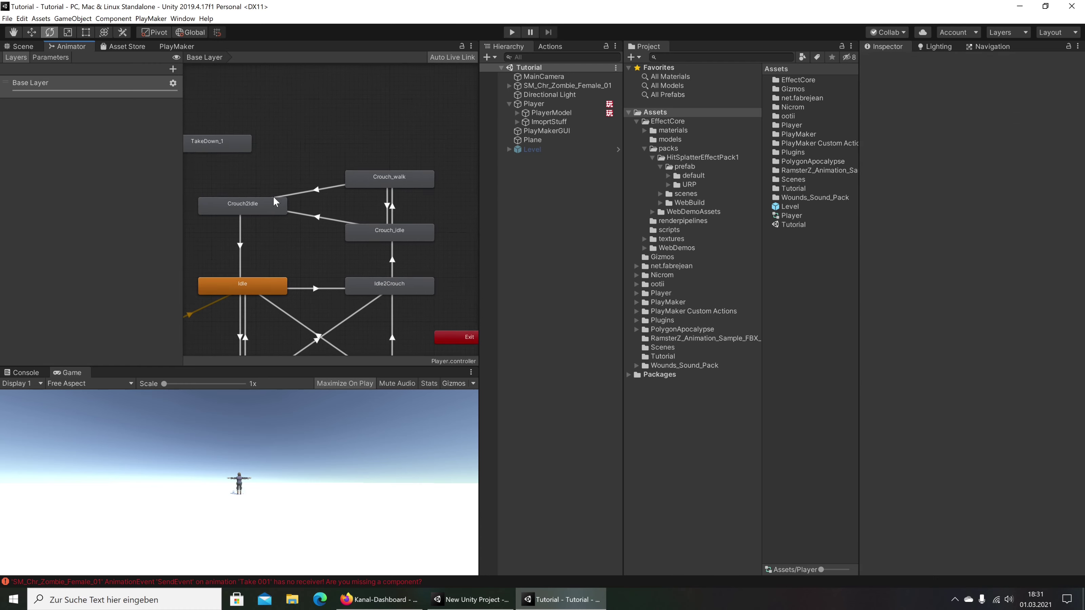
right_click(209, 149)
left_click(230, 154)
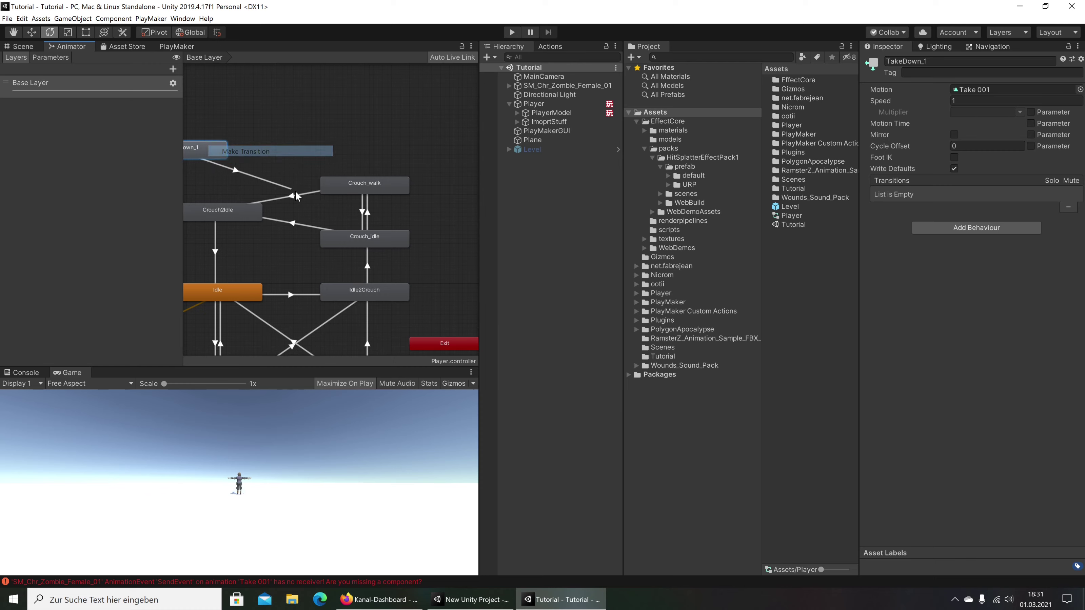
left_click(355, 238)
left_click_drag(209, 157, 257, 154)
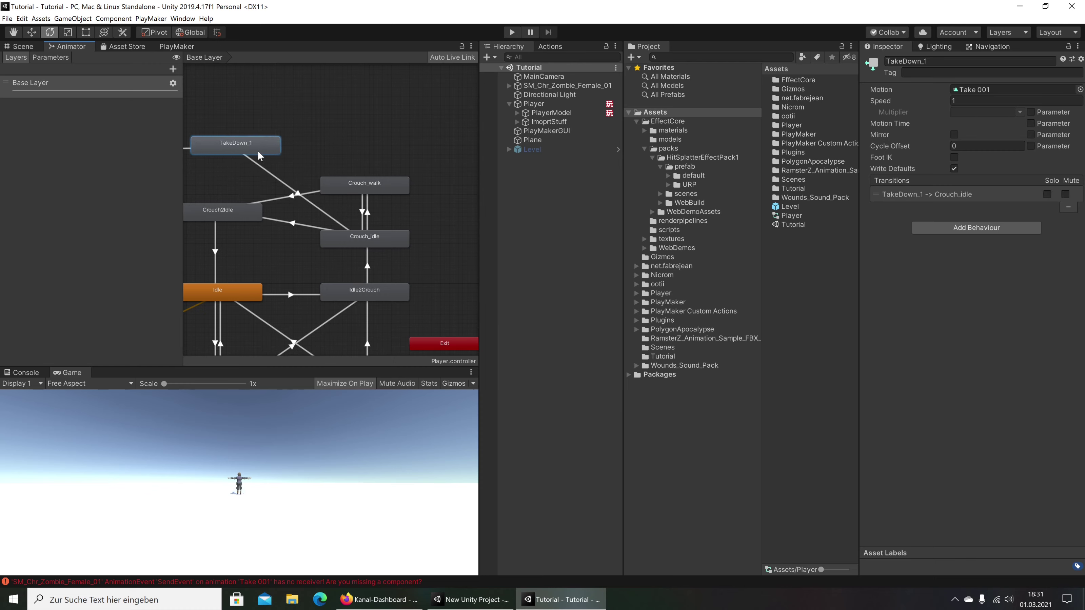
middle_click_drag(258, 154, 319, 137)
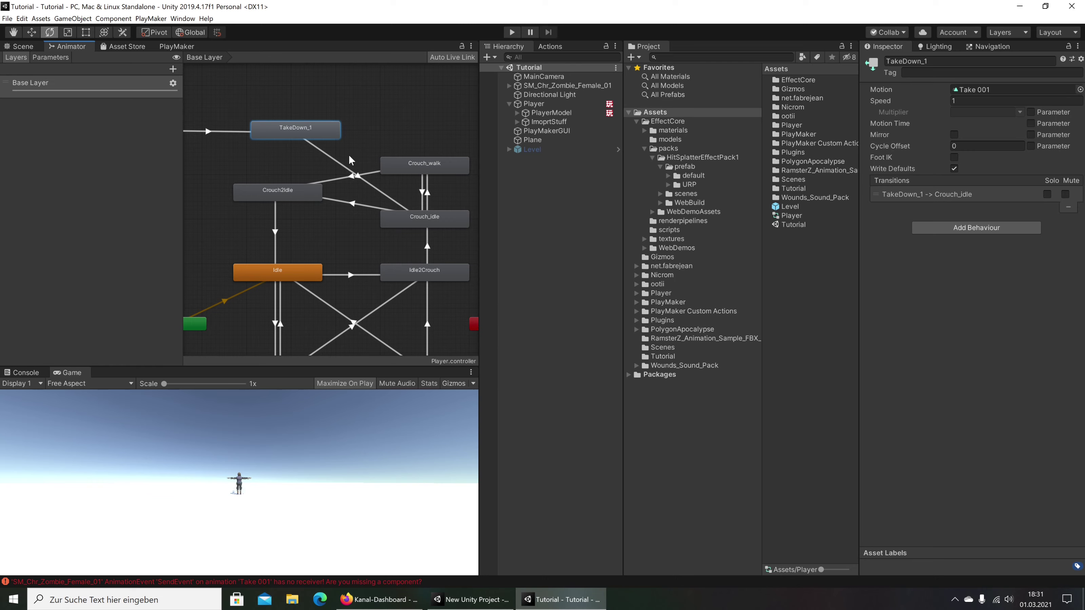
left_click(325, 154)
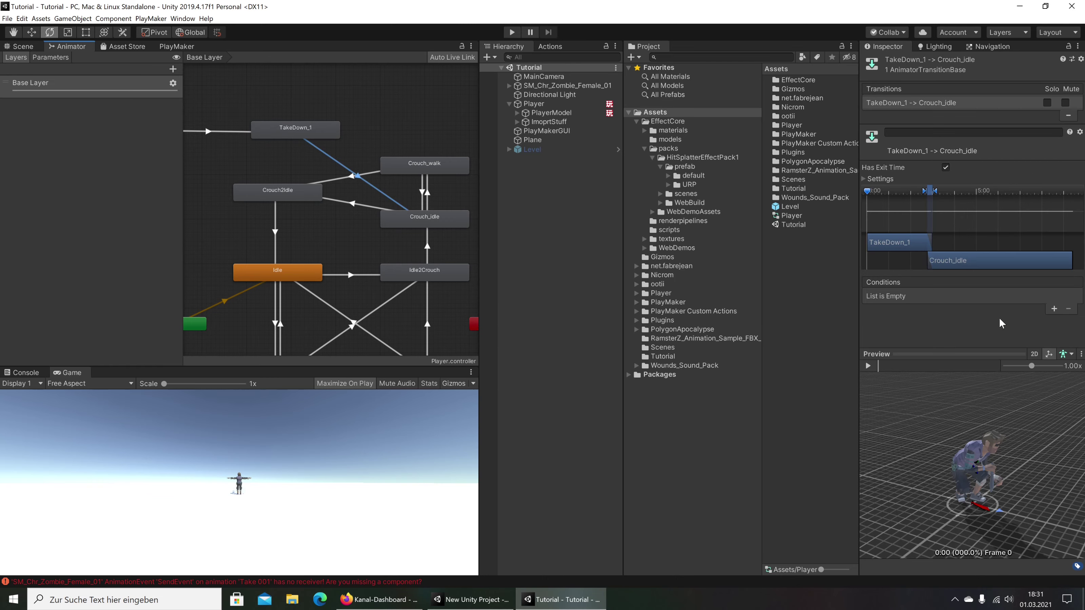
Enable IK Pass on the Base Layer of both the Player and zombie animators, then reselect PlayerModel
left_click(172, 84)
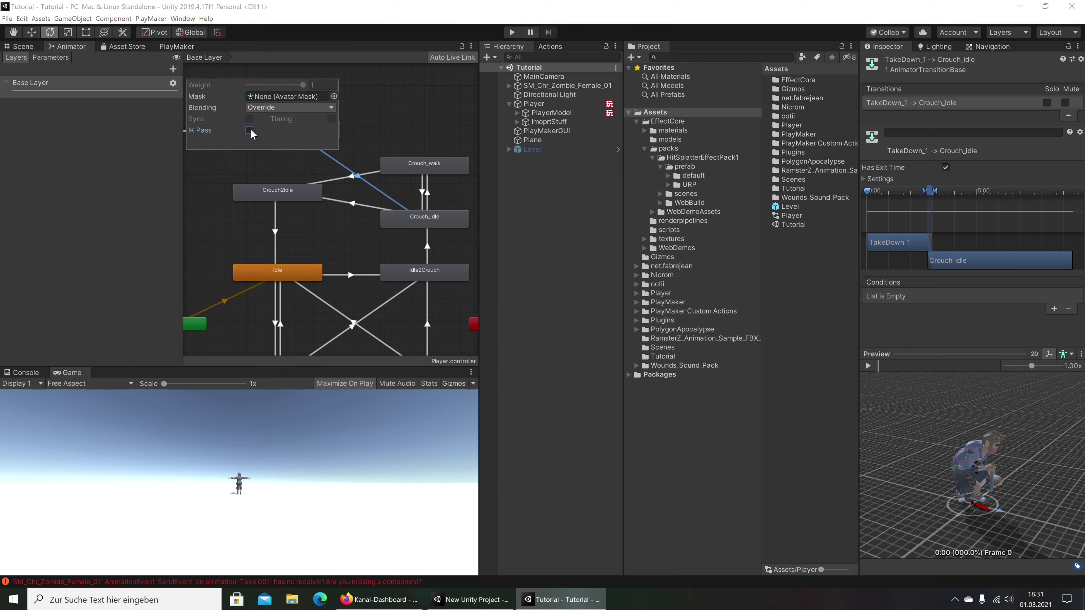
left_click(194, 212)
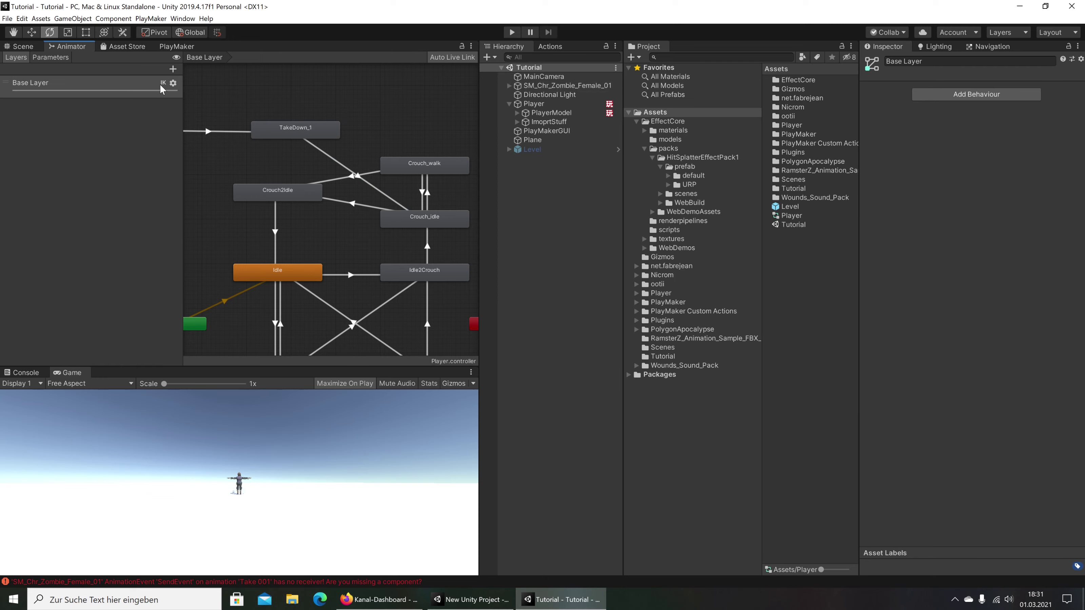
left_click(526, 87)
left_click(172, 83)
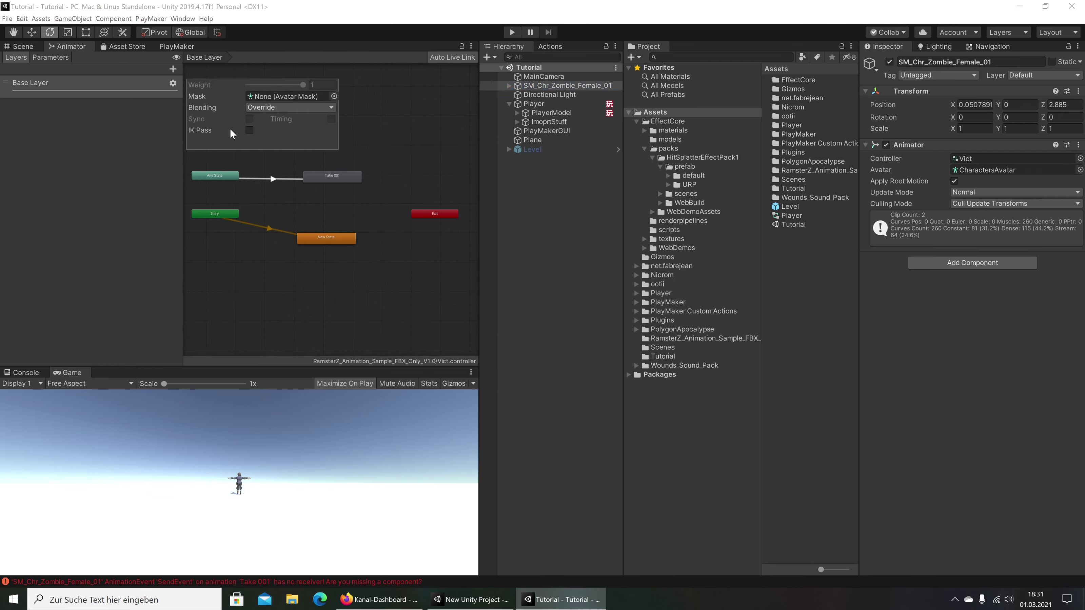
left_click(249, 130)
left_click(101, 161)
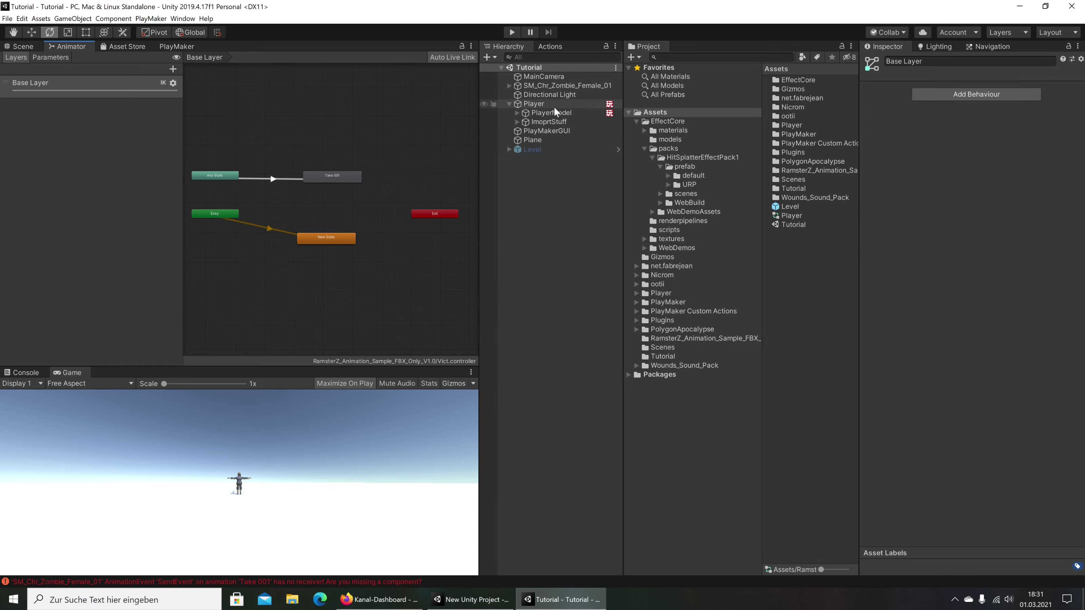
left_click(540, 106)
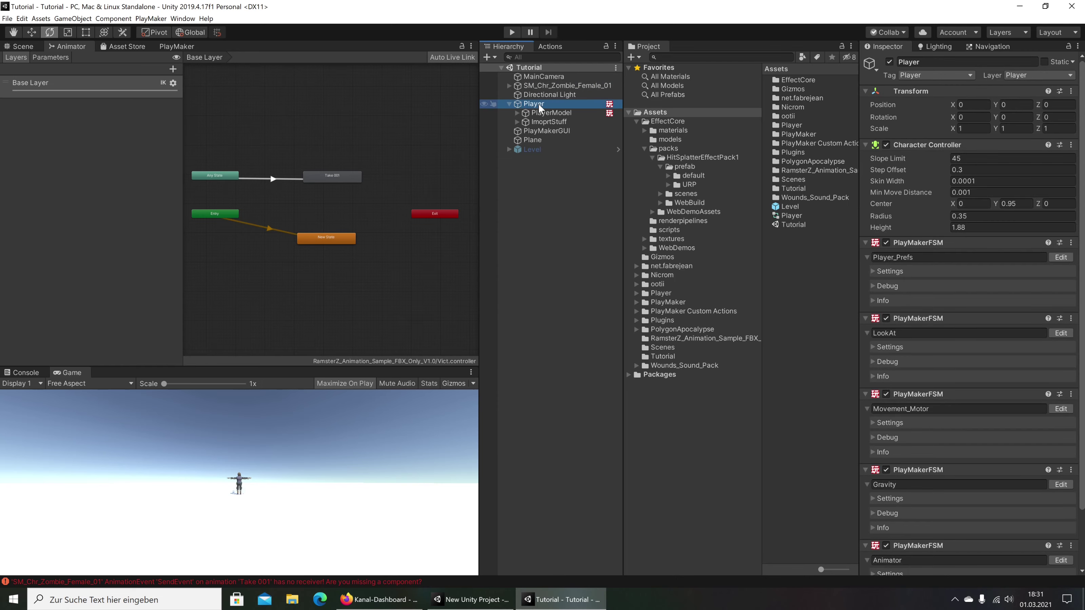
left_click(542, 113)
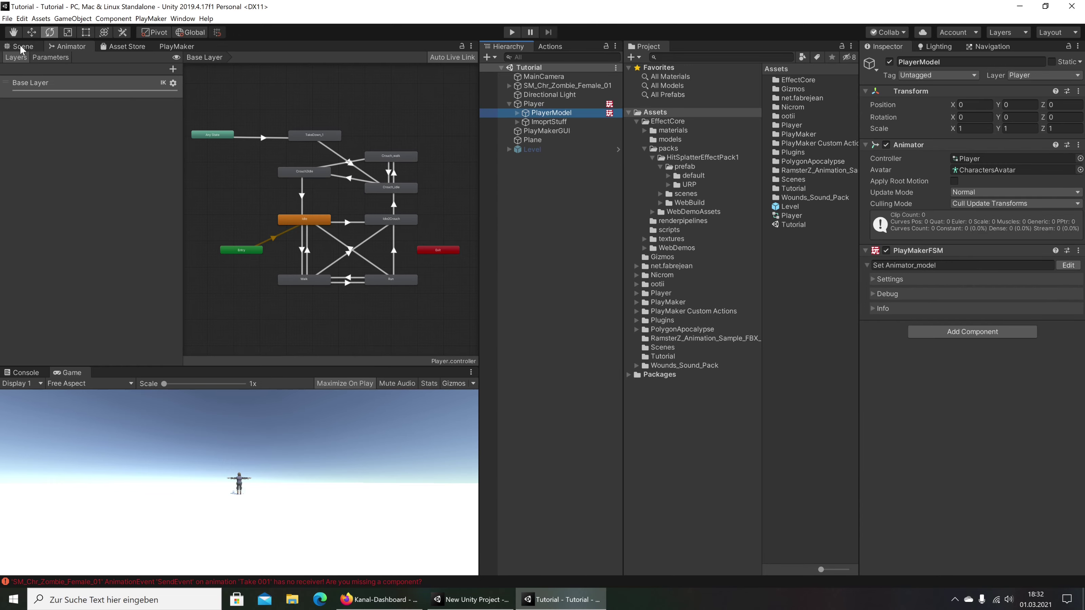
Add a PlayMakerFSM to PlayerModel named IK_Goal and open it in PlayMaker
left_click(952, 332)
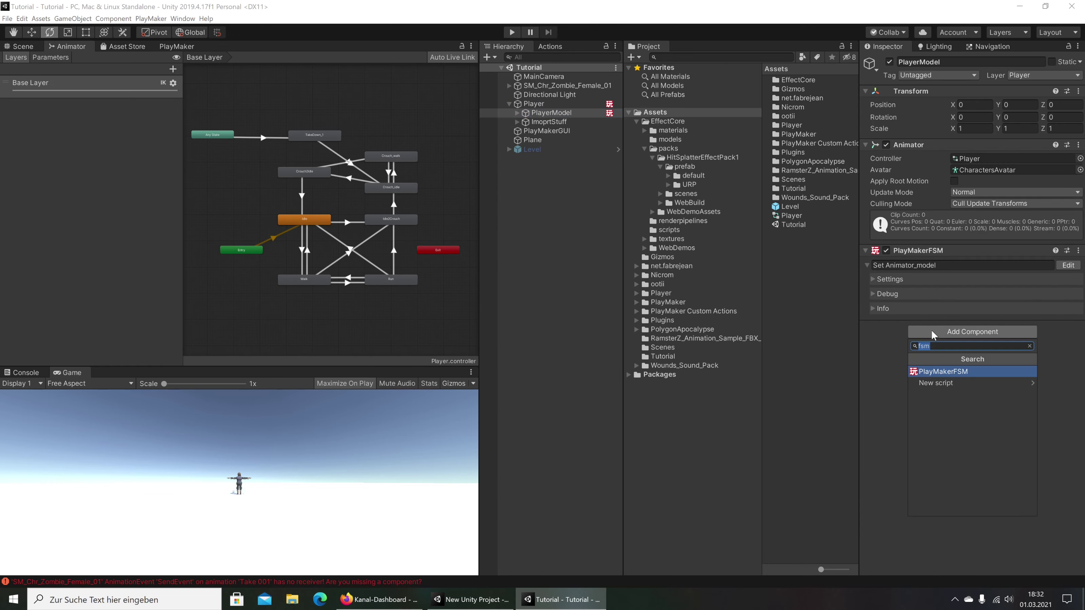
left_click(933, 371)
left_click(932, 341)
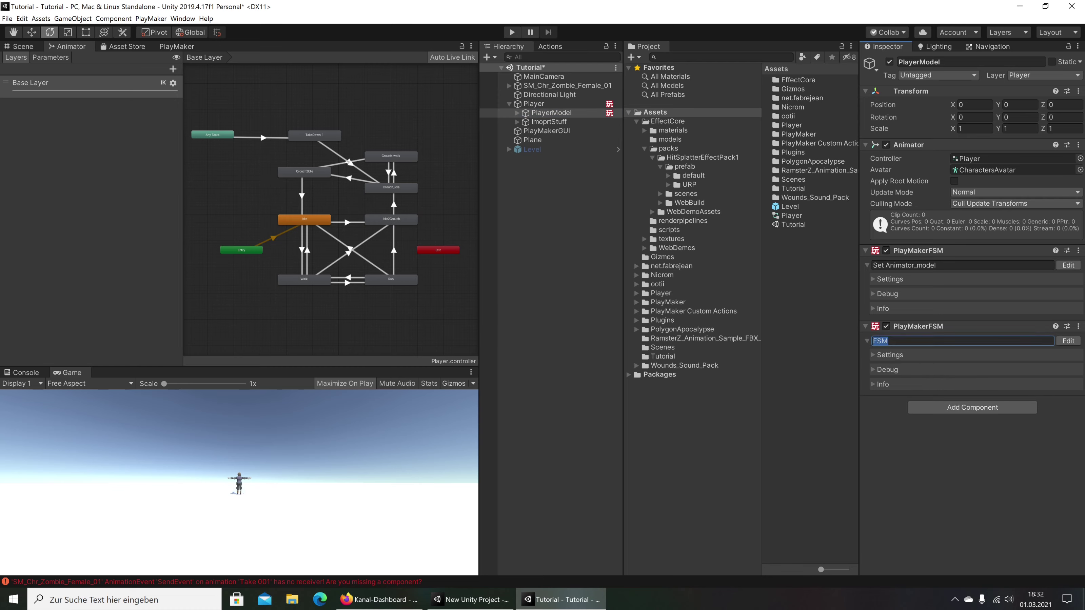
type("IK_G")
type("oal")
left_click(1068, 341)
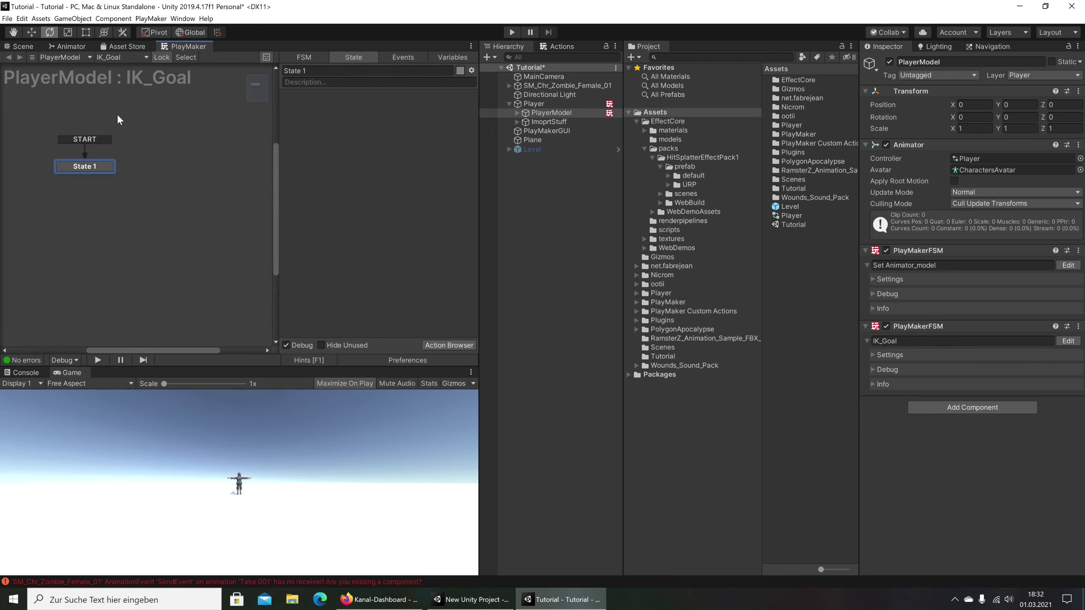
Add the events Startphase and SK_1 to the IK_Goal FSM
left_click(408, 59)
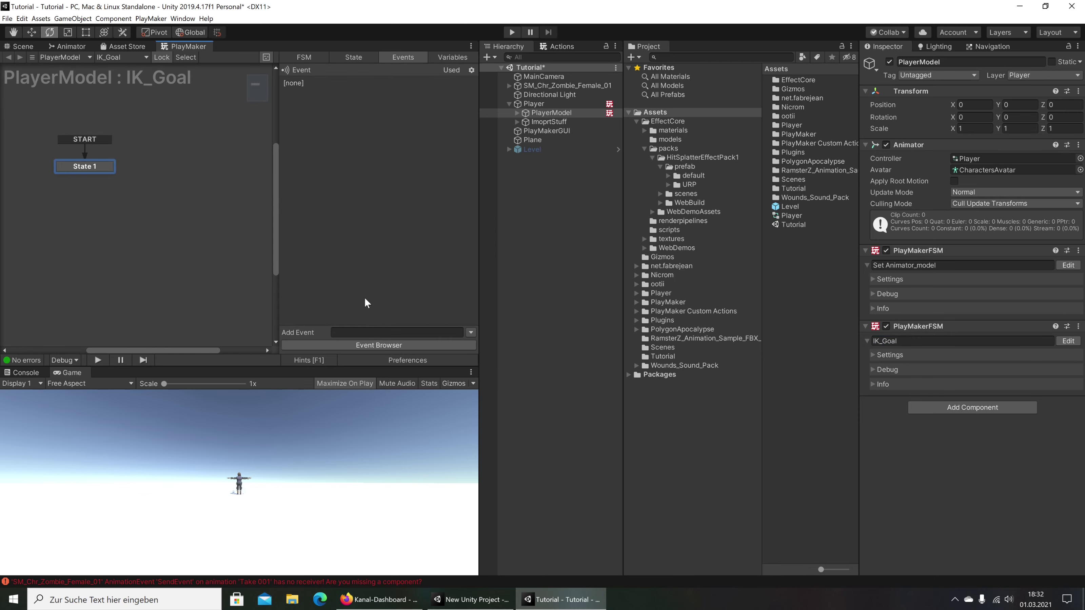
left_click(366, 332)
type("Start")
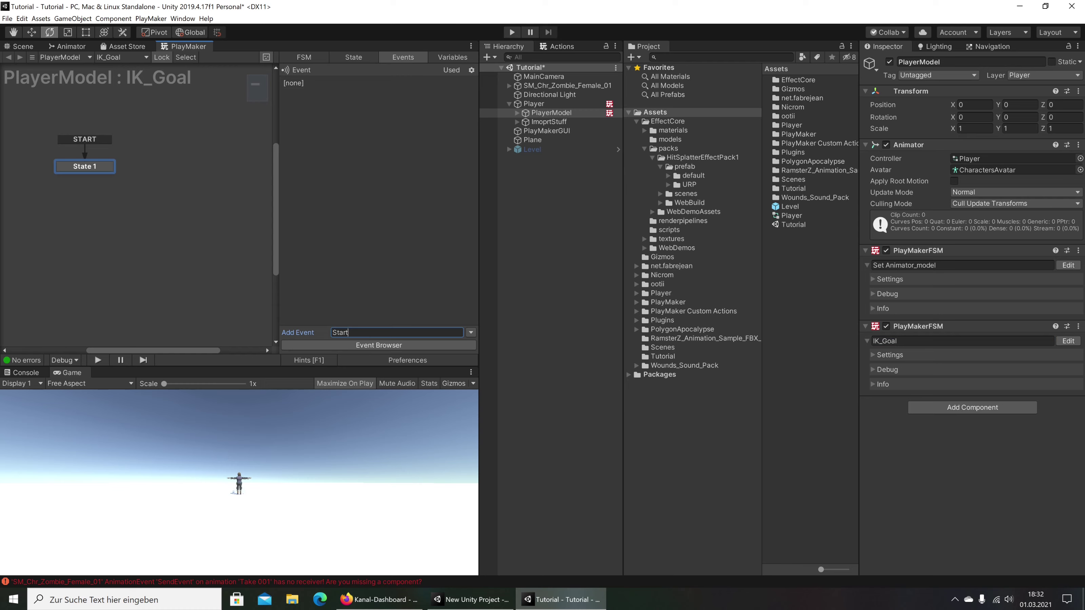
type("phase")
key("Return")
type("SK_")
type("1")
key("Return")
Make Startphase the start event and add state Zustand 1 via a global SK_1 transition
right_click(54, 168)
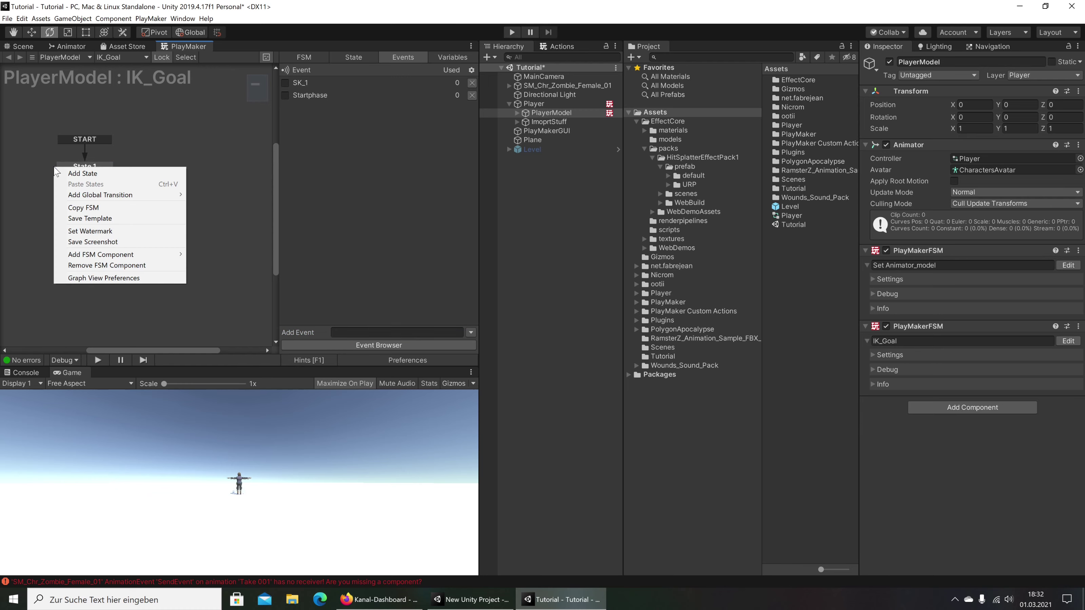
left_click(70, 163)
right_click(71, 165)
mouse_move(116, 173)
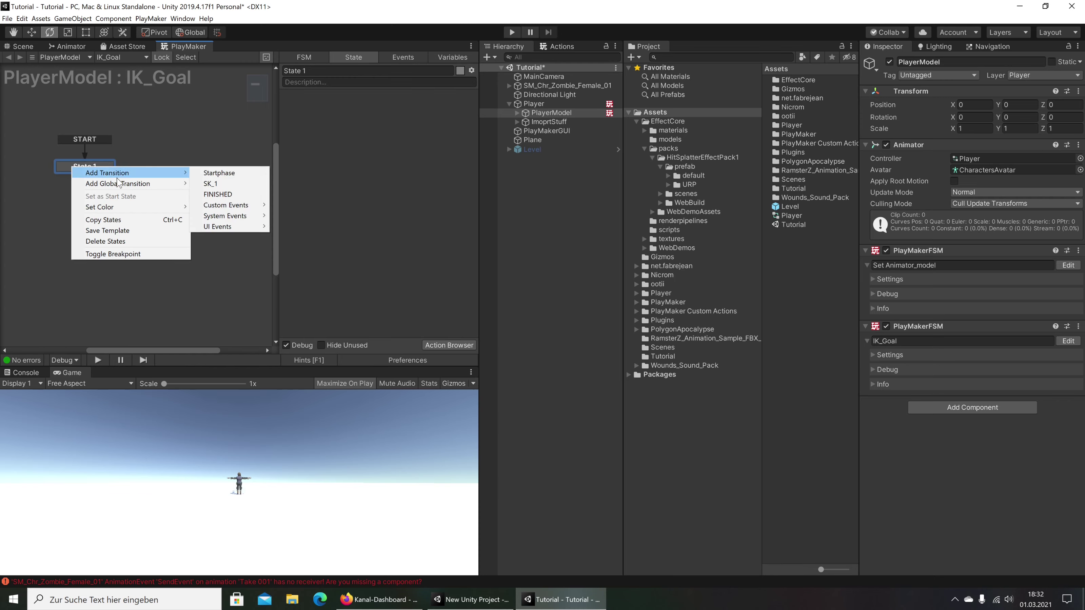
left_click(218, 184)
right_click(153, 172)
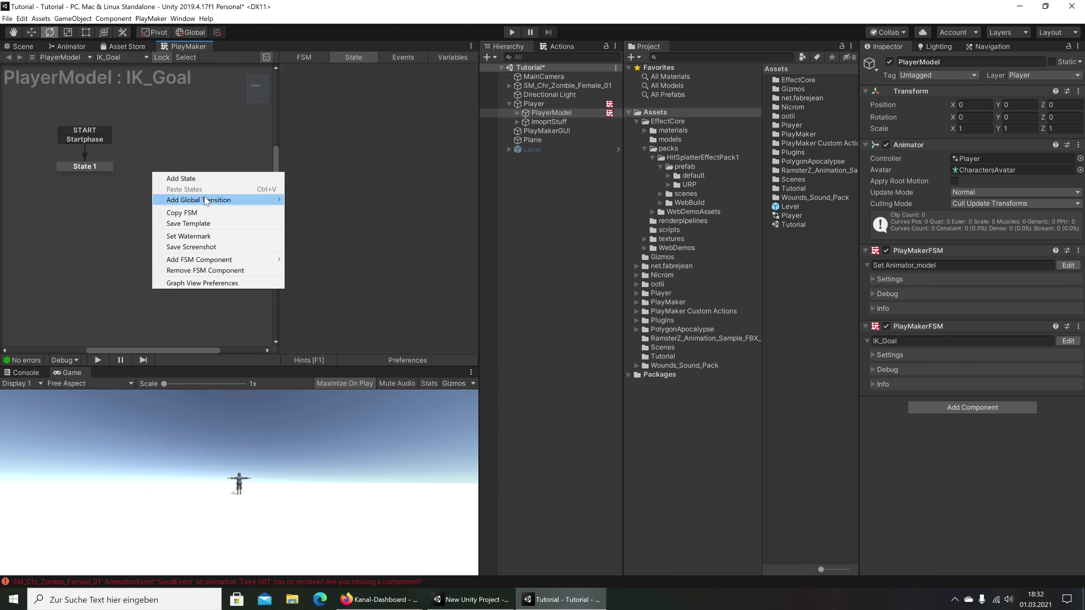
mouse_move(205, 200)
left_click(308, 210)
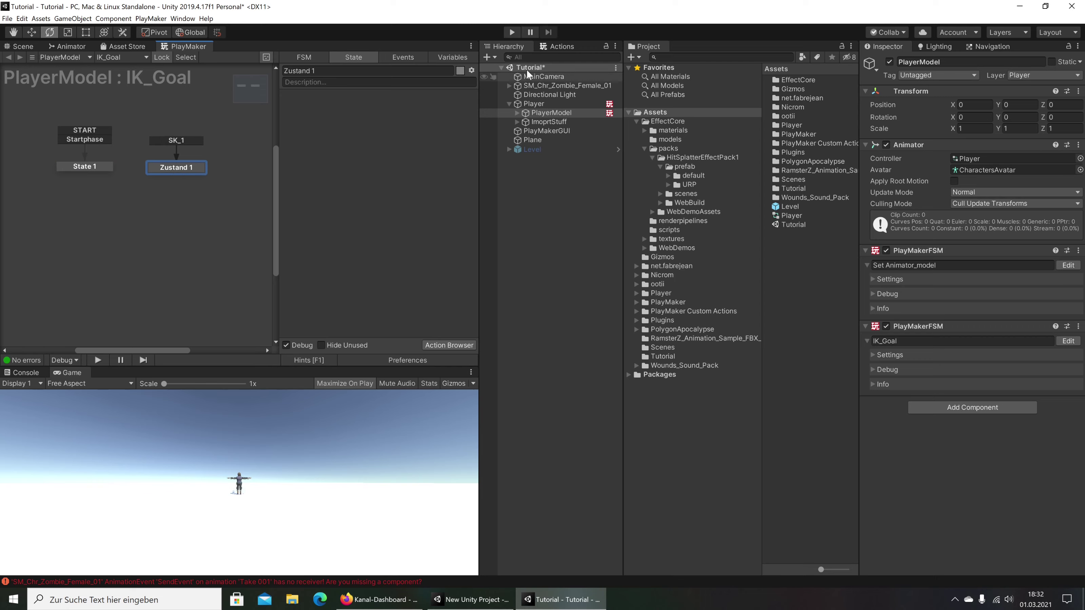
Add a Set Animator IK Goal action to Zustand 1 via an 'ik go' search
left_click(561, 47)
type("s")
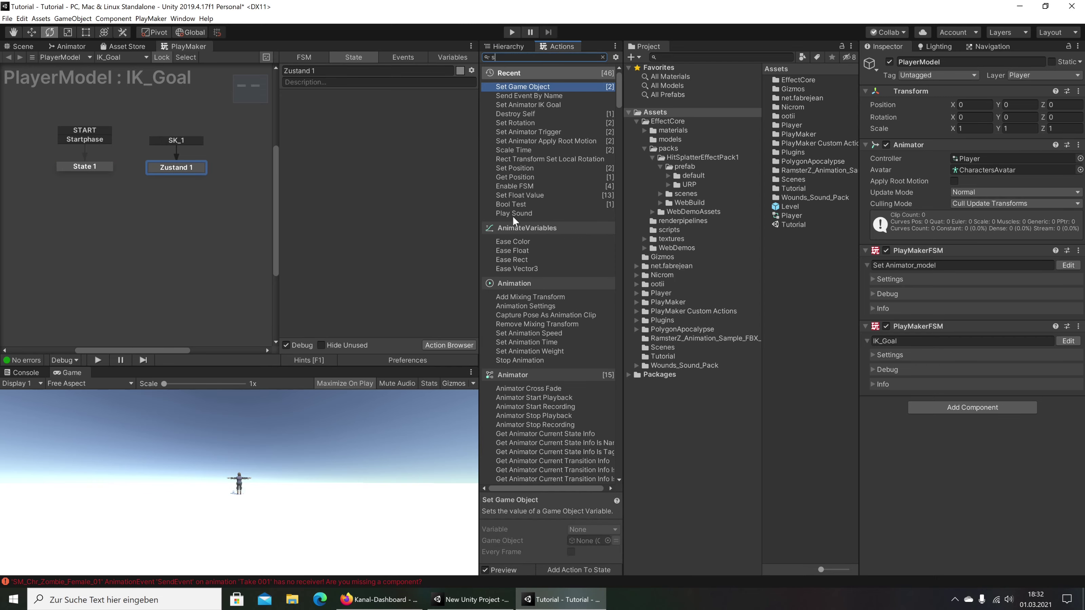
type("e")
key("BackSpace")
key("BackSpace")
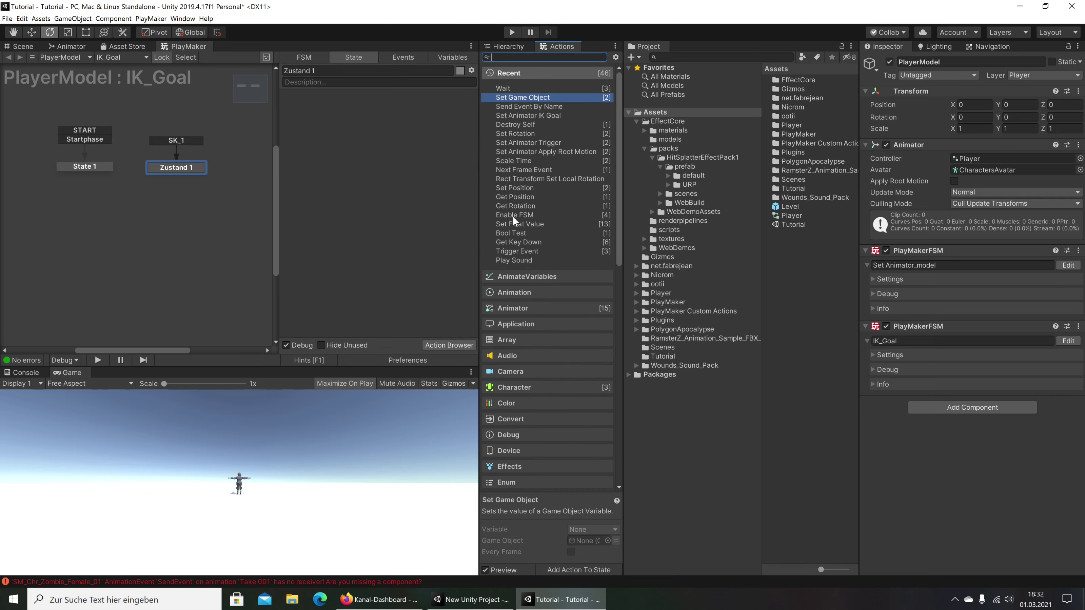
type("ik go")
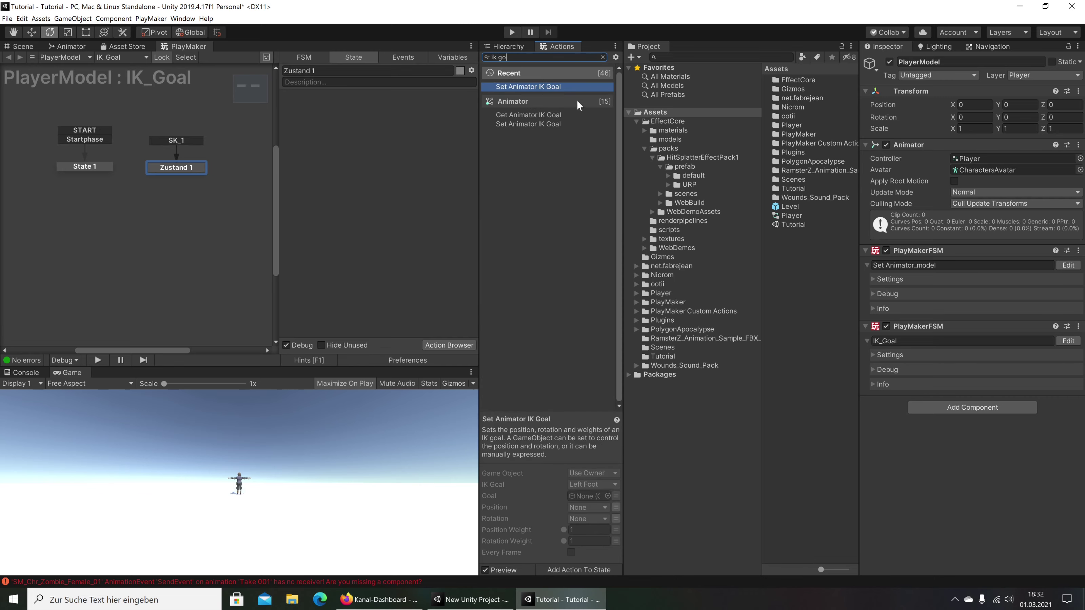
double_click(522, 124)
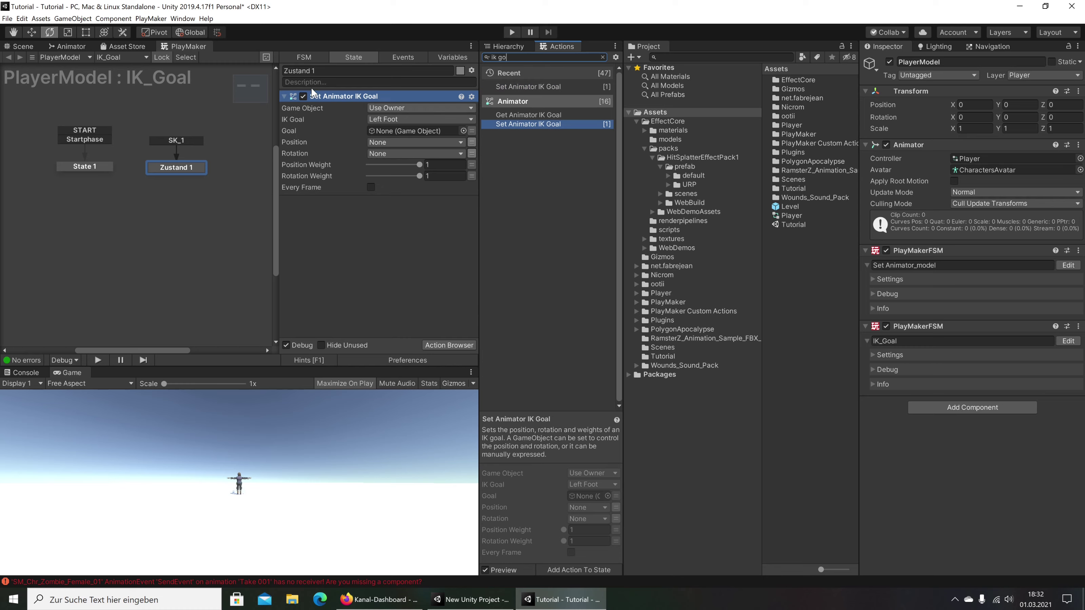
Set the IK Goal to Left Hand and switch the Goal field to variable mode
mouse_move(287, 183)
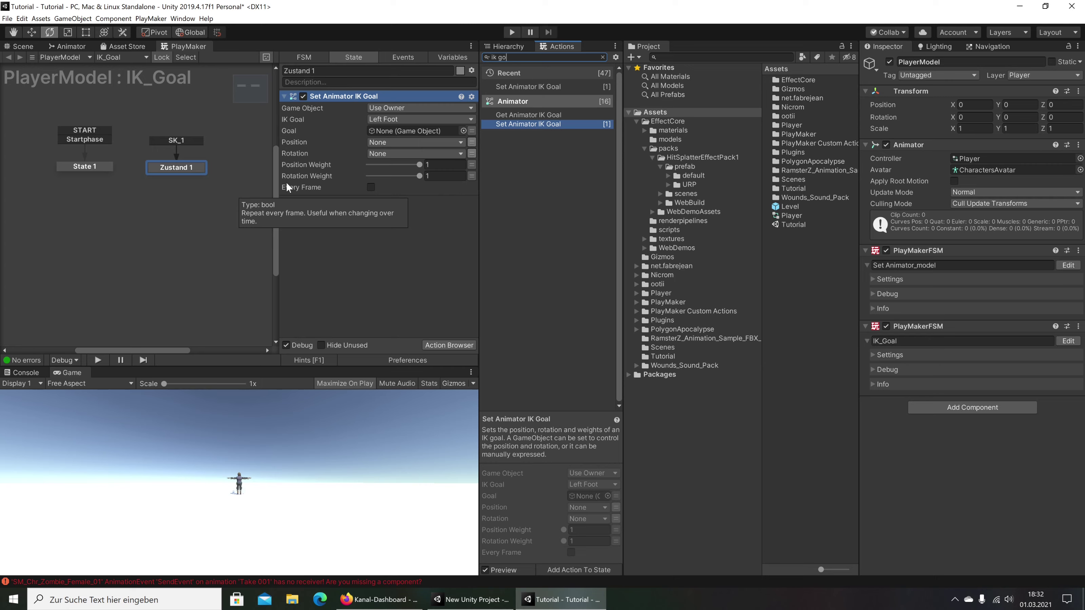
left_click(386, 119)
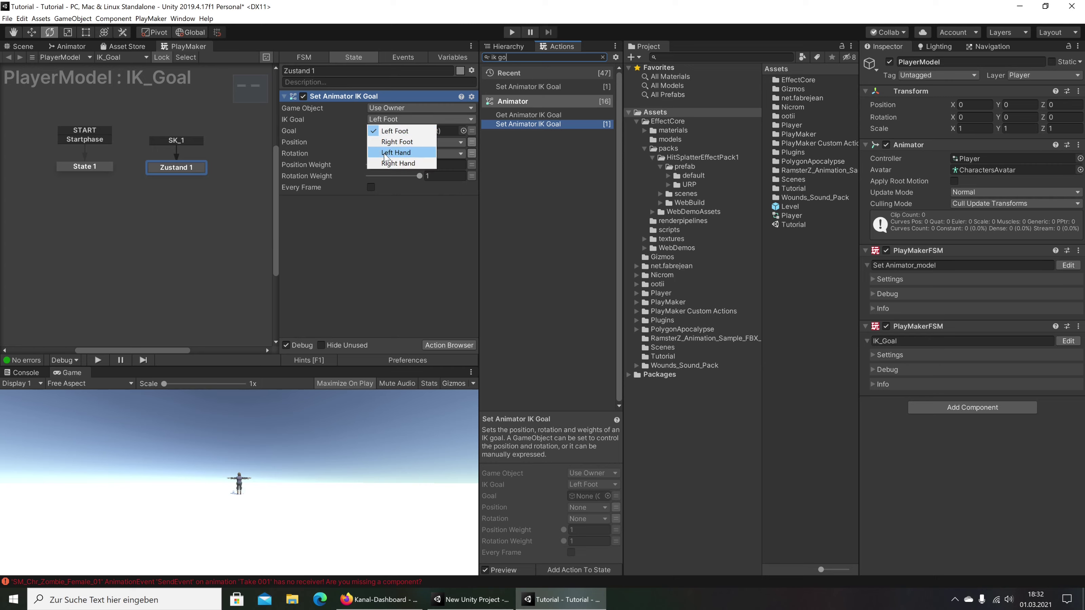
left_click(407, 154)
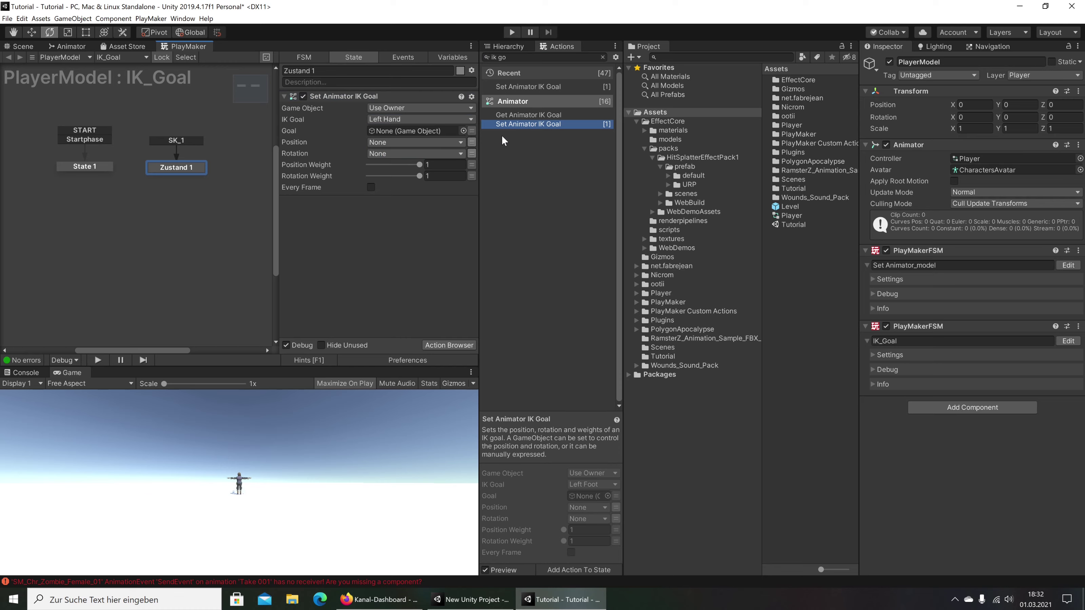
left_click(471, 130)
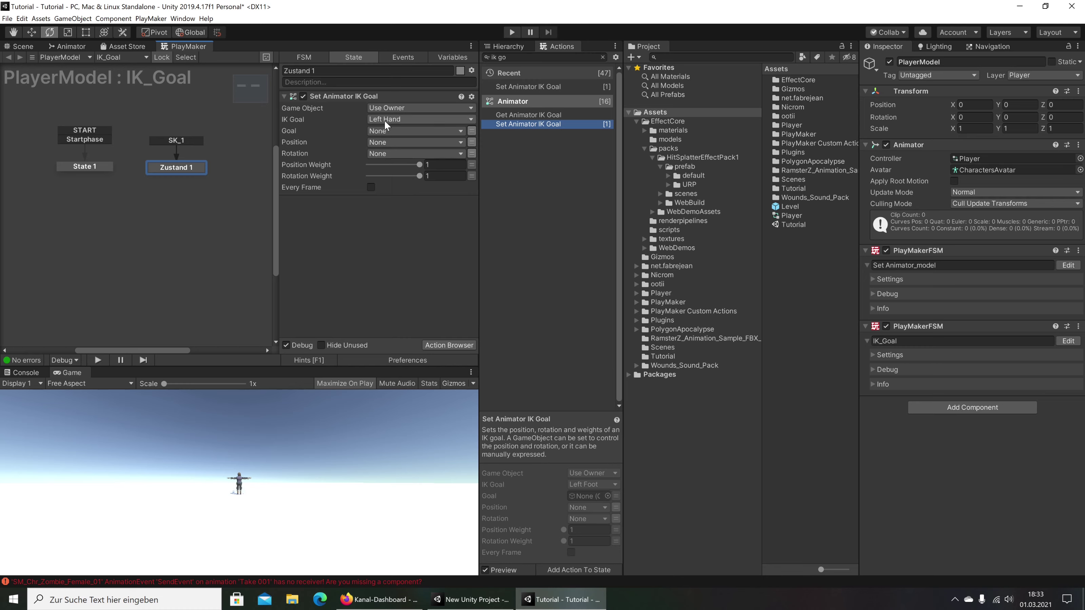
Link the goal to a new global IK_Goal variable and set rotation weight 0.5
left_click(417, 130)
left_click(423, 175)
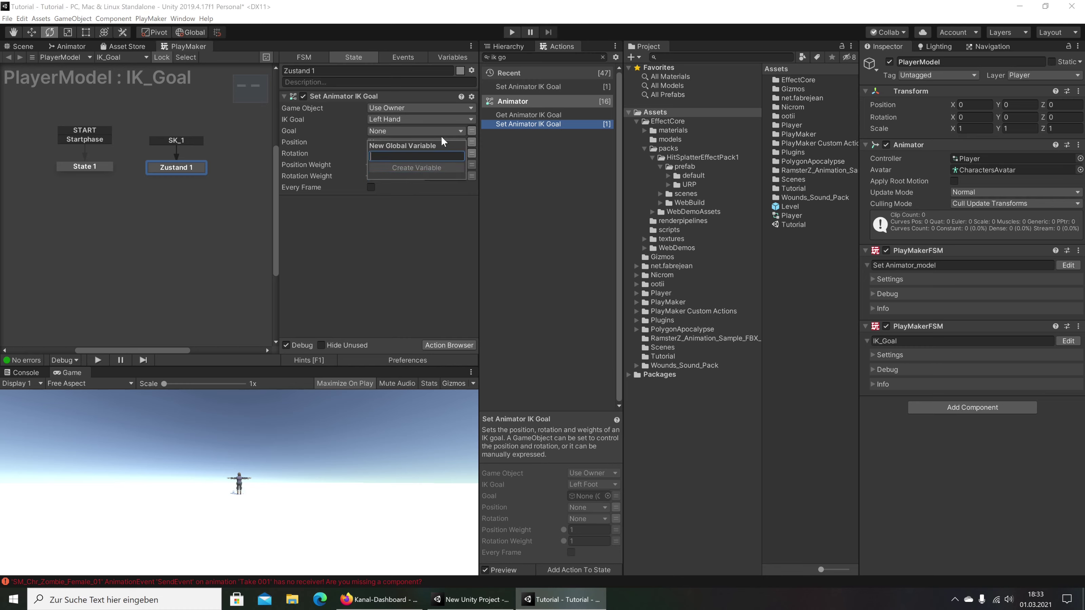
type("IK_Goal")
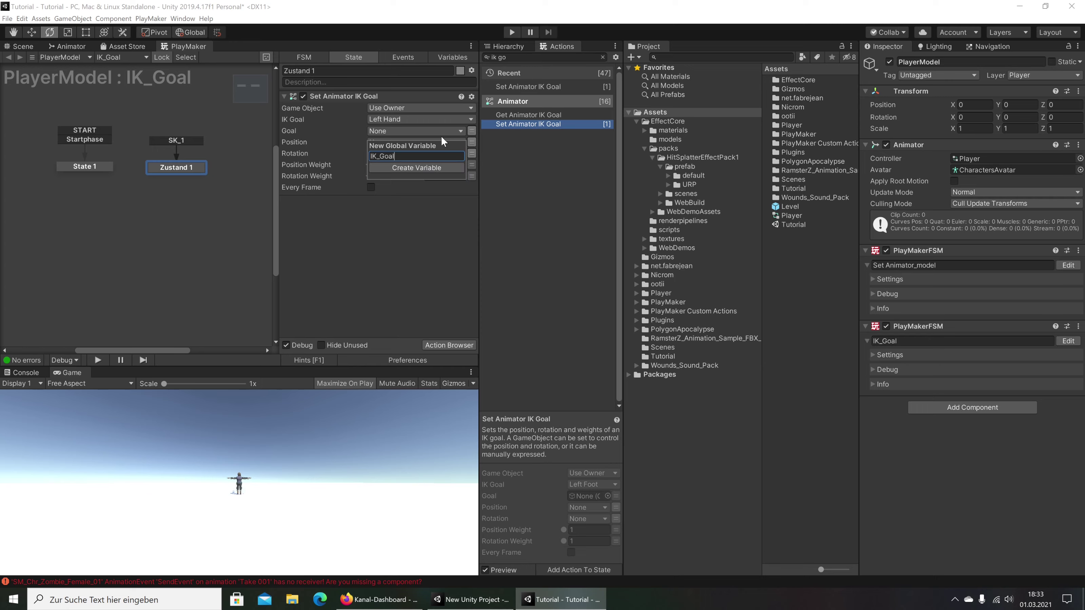
key("Return")
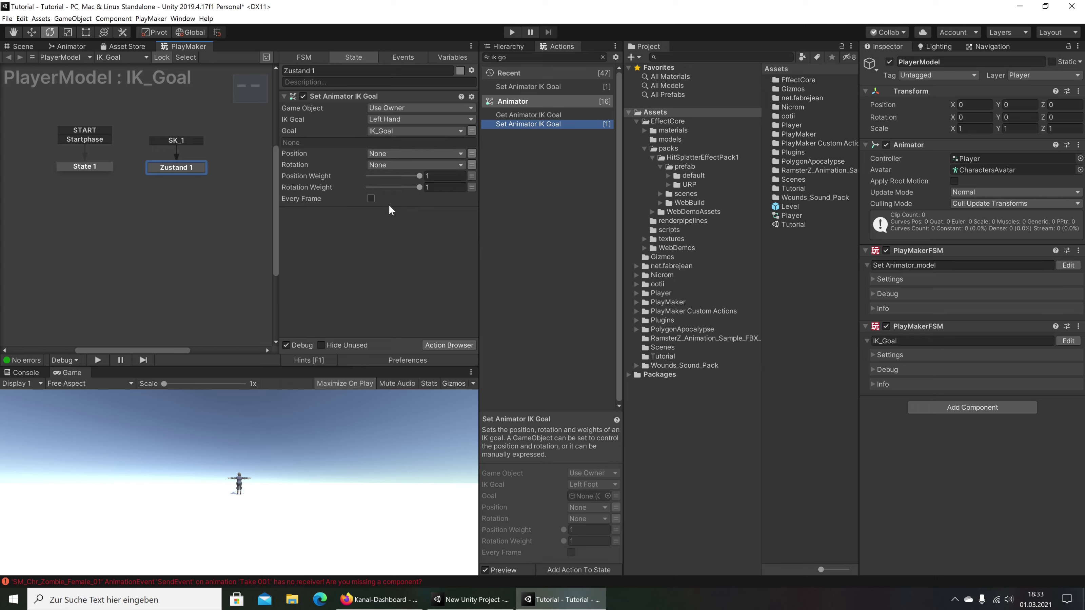
left_click(428, 187)
left_click(401, 305)
type("0.5")
left_click(306, 248)
Expand the zombie's hierarchy down through the Root and Hips bones
left_click(504, 49)
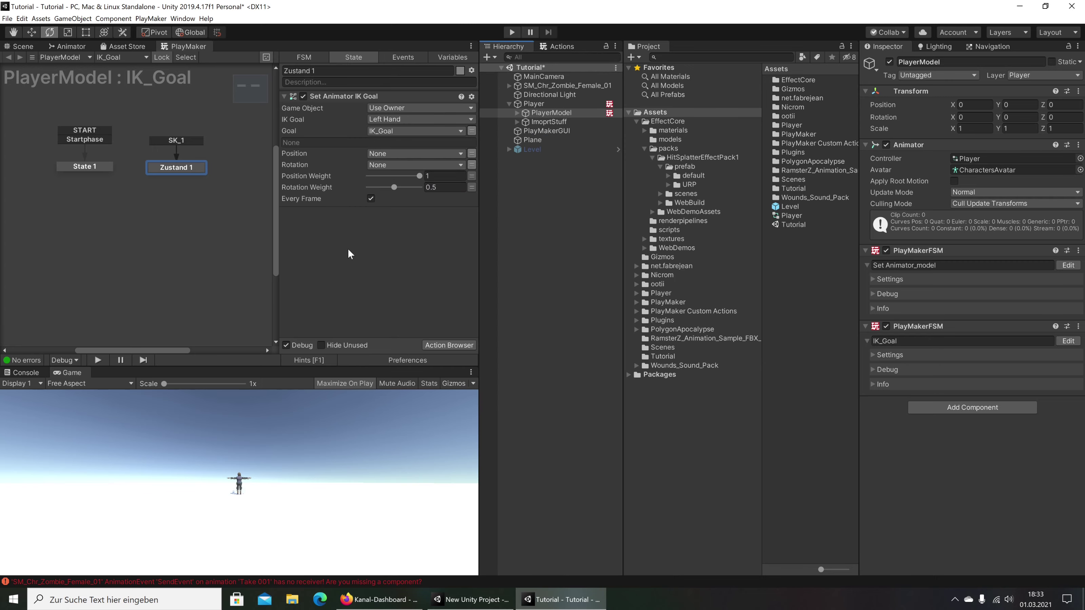
left_click(510, 86)
left_click(517, 95)
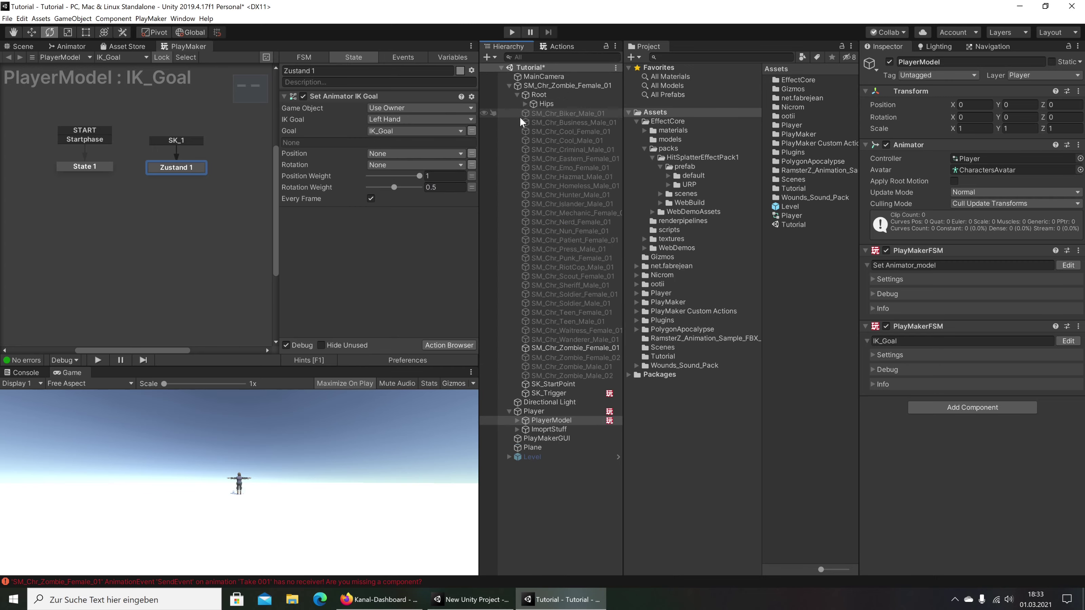
left_click(525, 104)
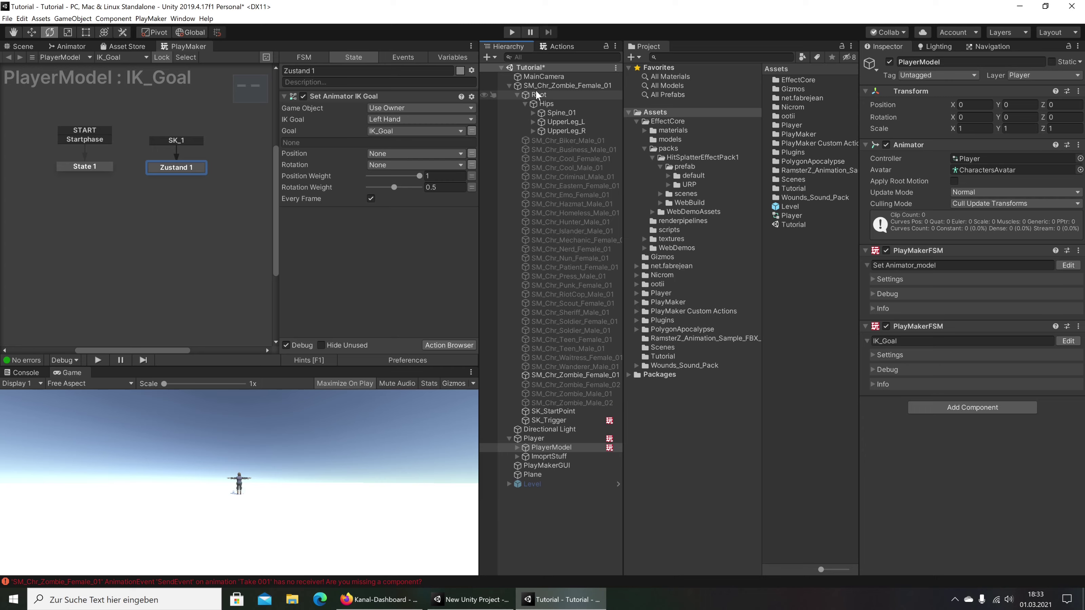
Expand Spine_01, Spine_02, Spine_03 and Clavicle_R to reach and select Shoulder_R
left_click(532, 113)
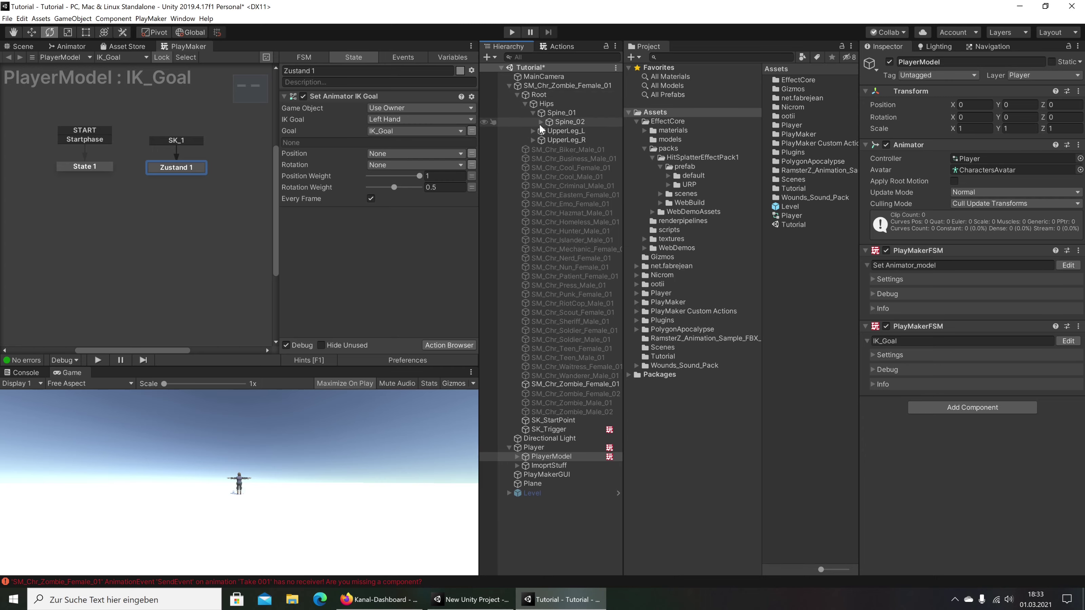
left_click(541, 121)
left_click(548, 131)
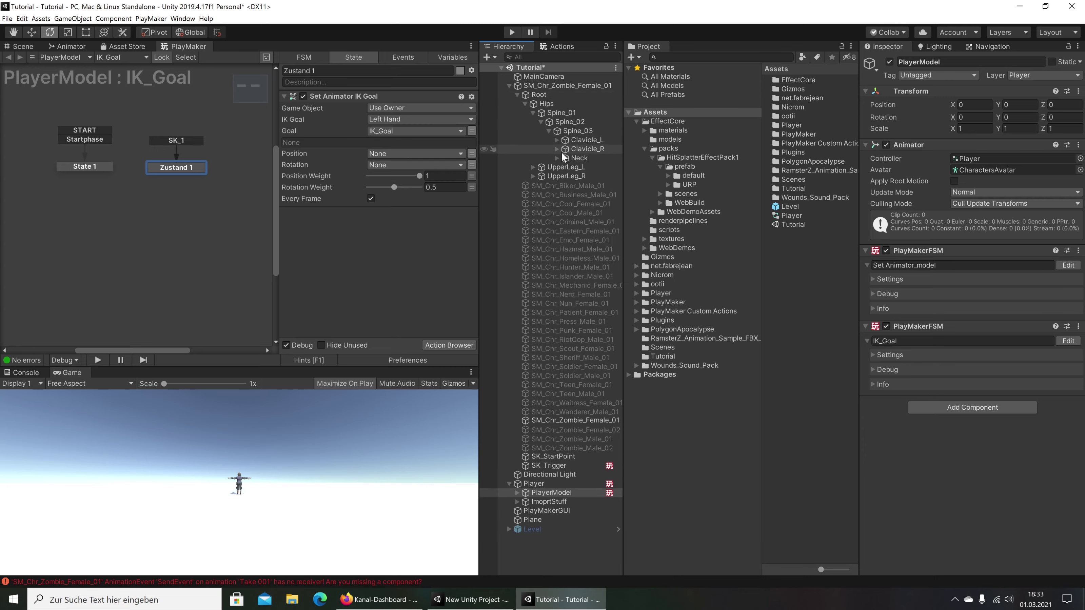
left_click(557, 149)
left_click(564, 157)
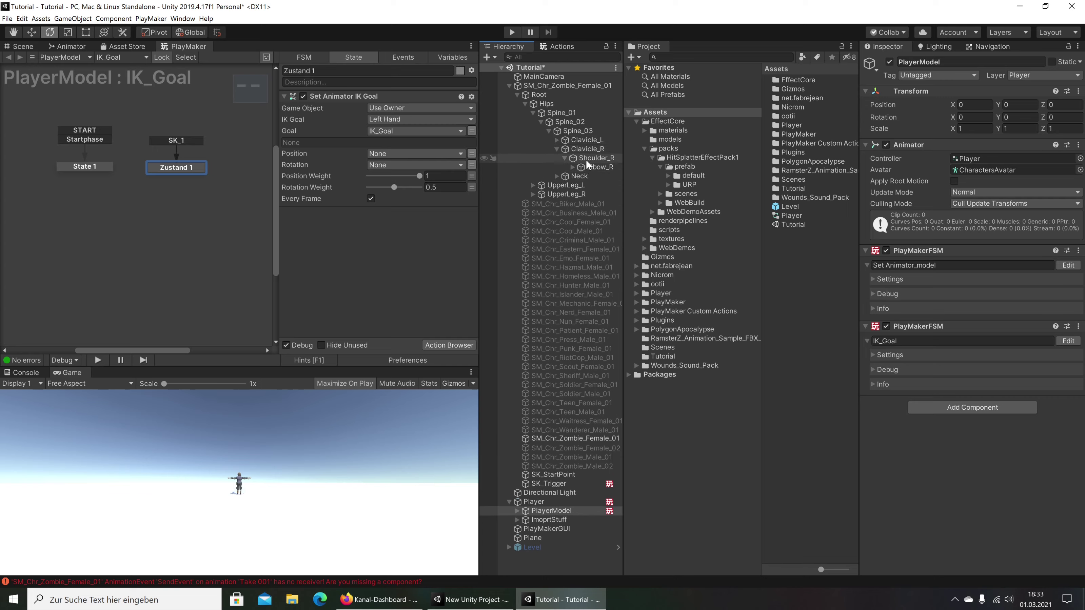
left_click(587, 160)
left_click(30, 46)
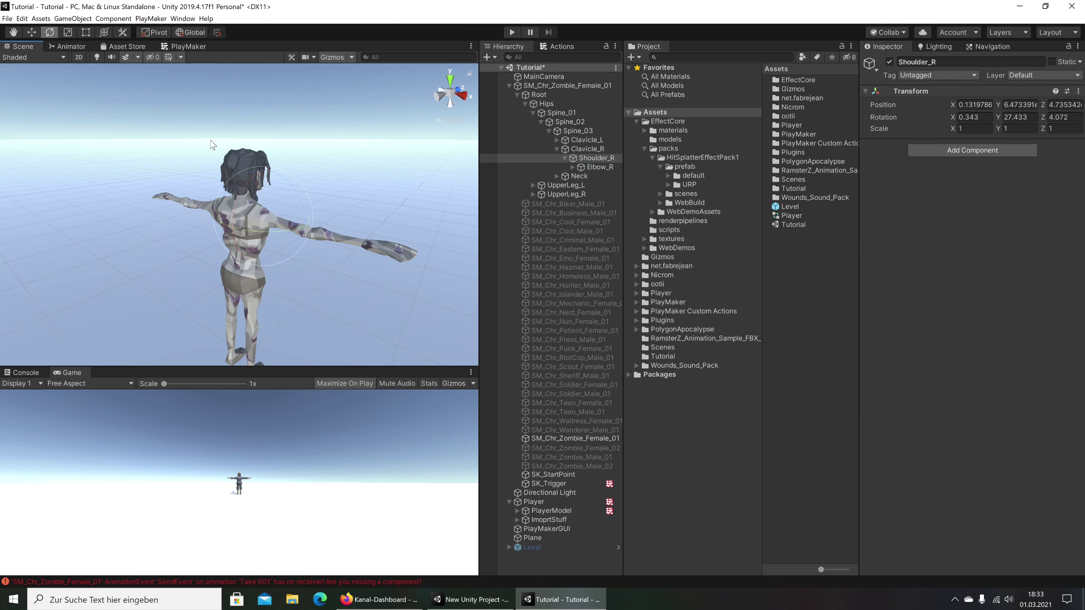
right_click_drag(212, 144, 356, 189)
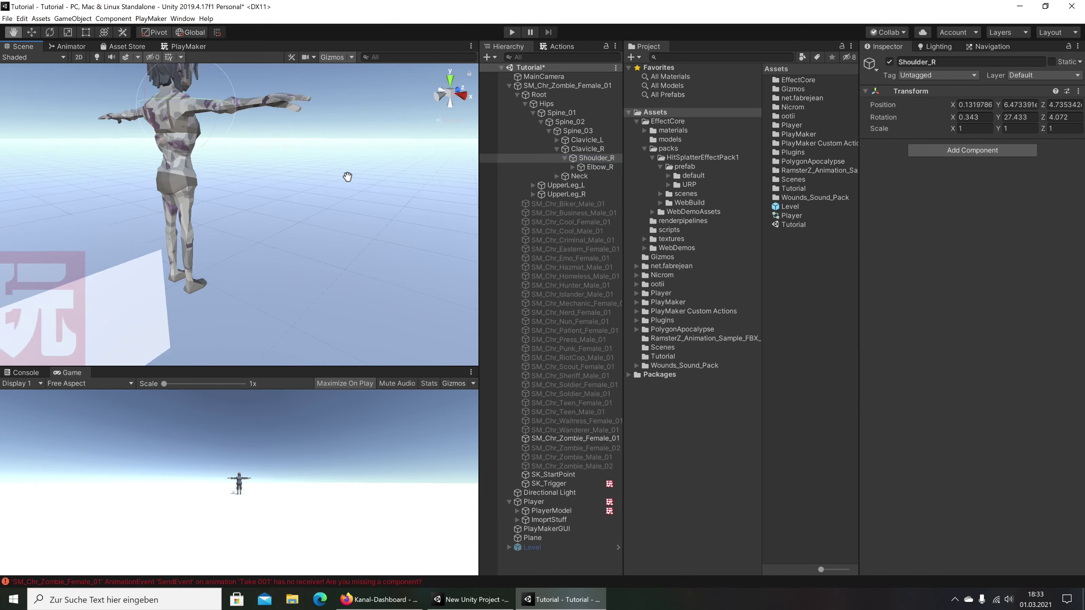
Create an empty child under Shoulder_R and rename it IK_Goal_RS
right_click(587, 157)
left_click(611, 246)
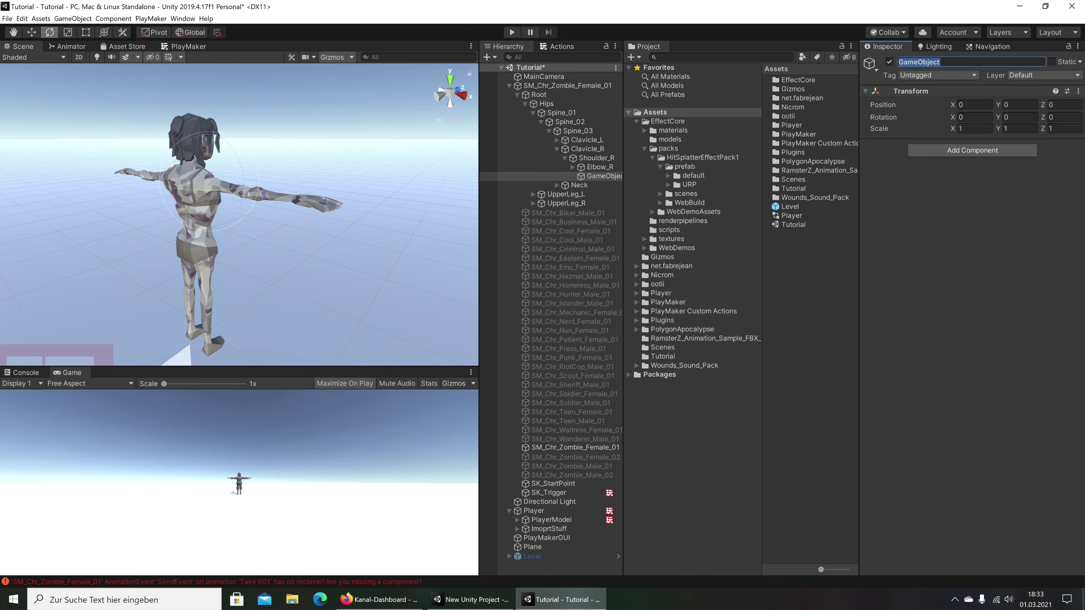
key("BackSpace")
type("S")
Rename SK_Trigger's Finished event to End in the TakeDown FSM
left_click(572, 491)
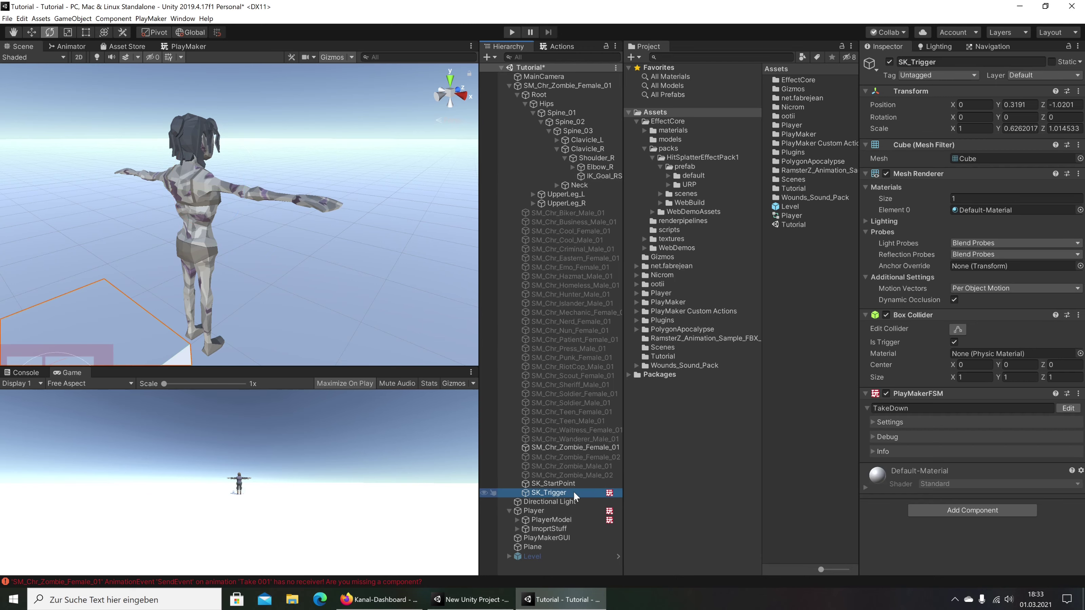
left_click(1068, 408)
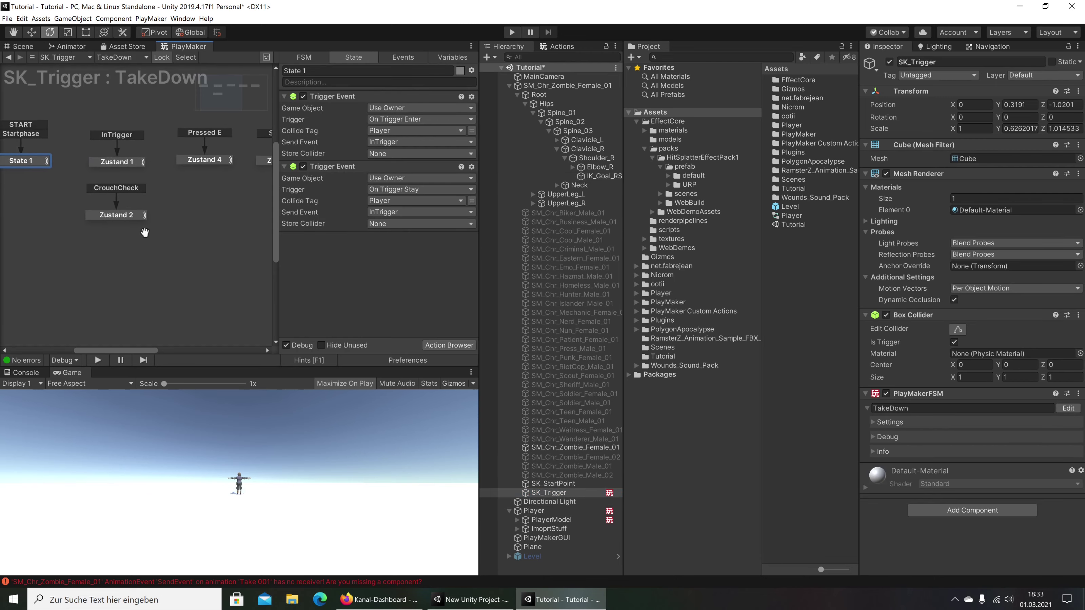
left_click(402, 57)
left_click(310, 95)
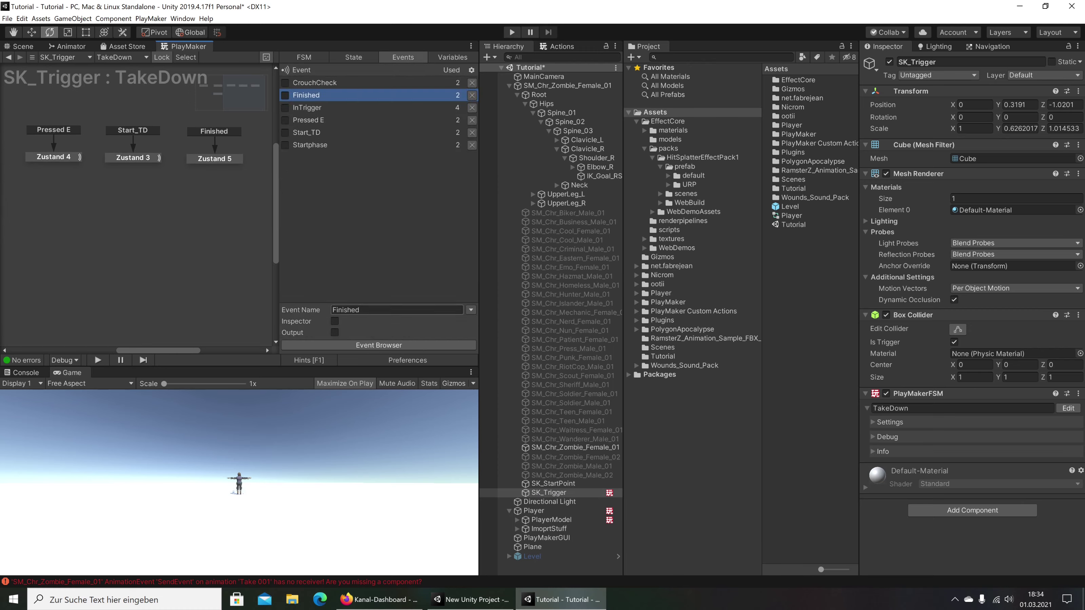
type("Ends")
key("Return")
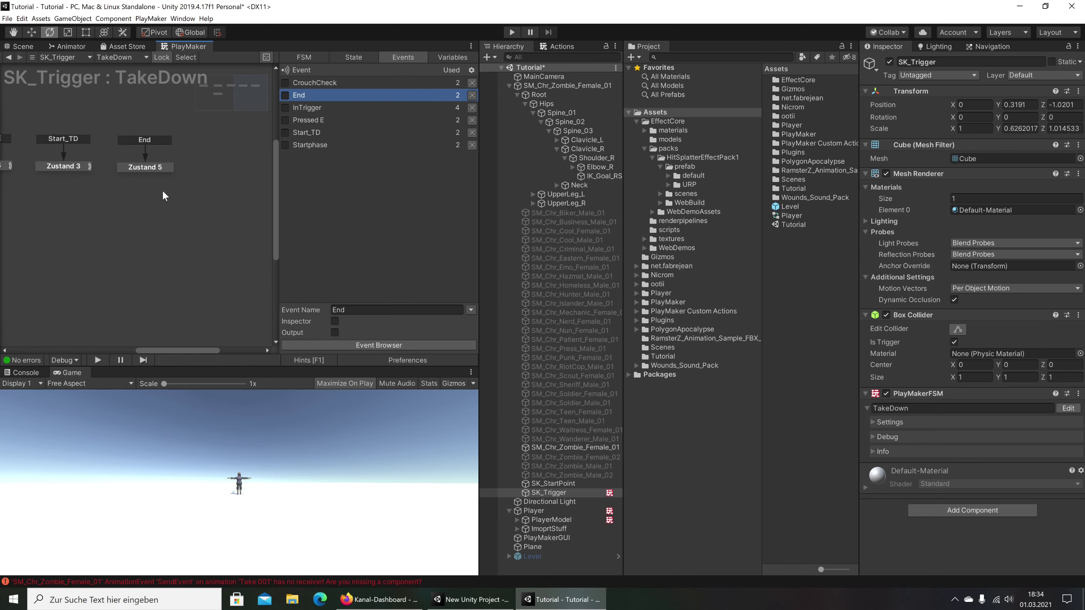
Add a new IK_Goal_Setup event to the TakeDown FSM
left_click(154, 166)
left_click(415, 58)
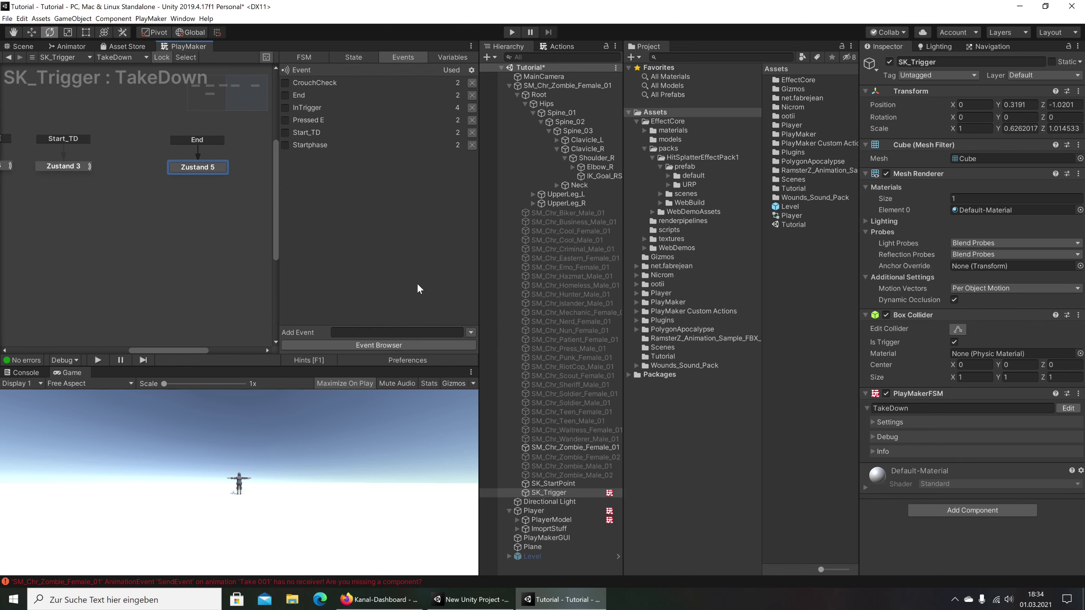
left_click(385, 332)
type("IK_Goal_Setup")
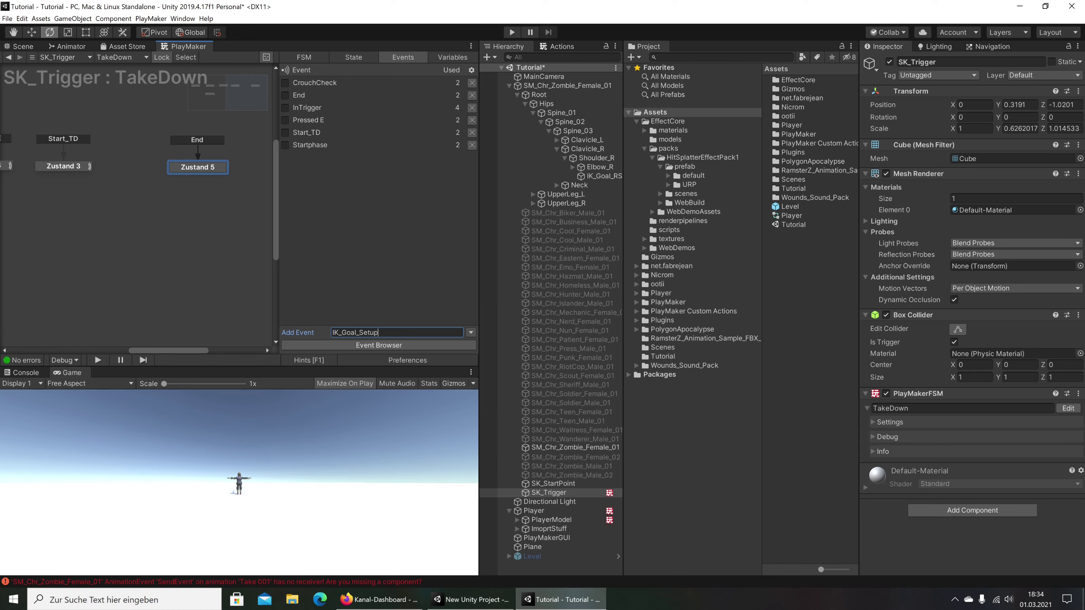
key("Return")
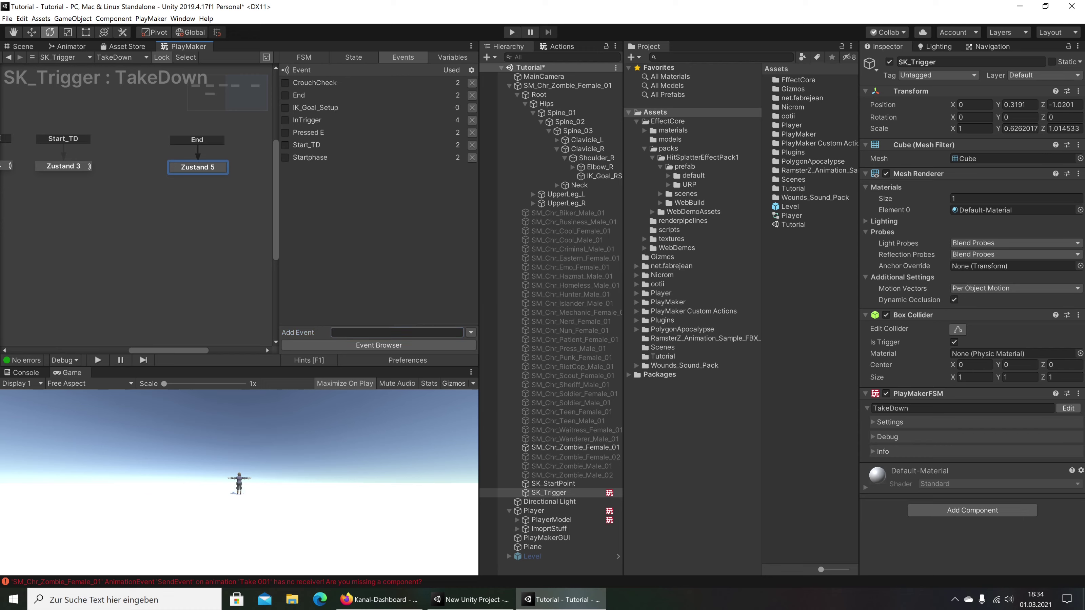
Add state Zustand 6 reached by a global IK_Goal_Setup transition
right_click(124, 175)
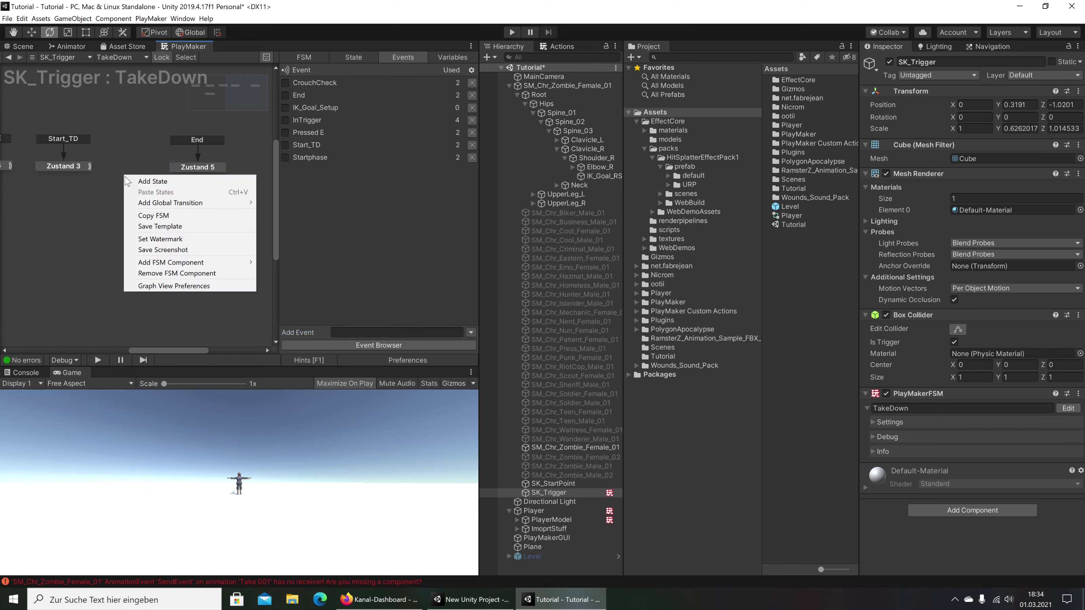
mouse_move(138, 204)
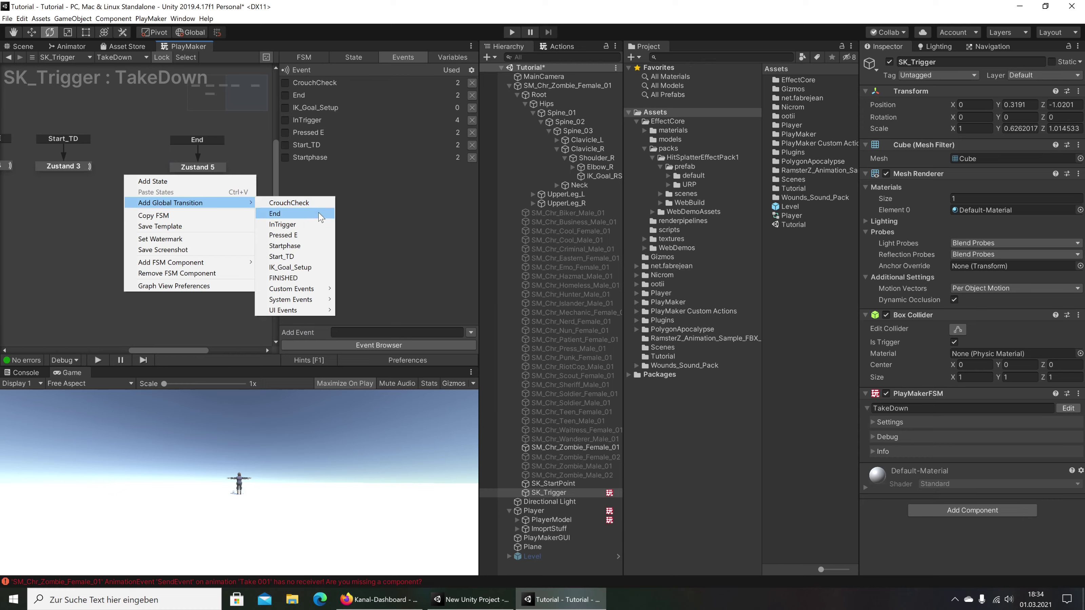
left_click(308, 267)
left_click_drag(195, 166, 224, 173)
left_click(153, 169)
left_click_drag(153, 170, 150, 166)
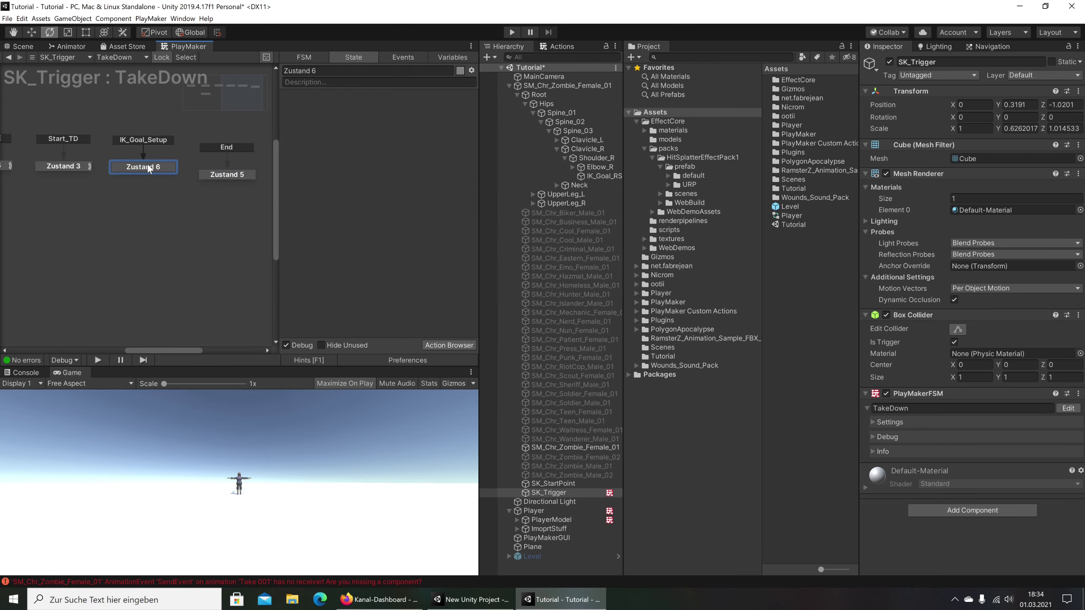
Set Zustand 3's Wait action to finish with the IK_Goal_Setup event
left_click(48, 165)
scroll(369, 306, "down", 2)
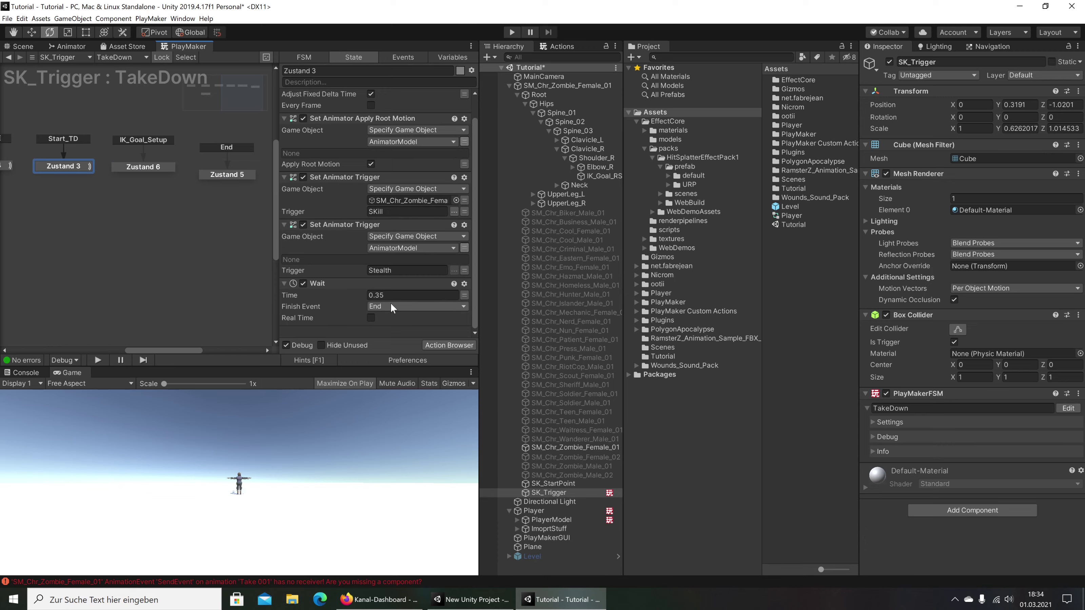
left_click(404, 306)
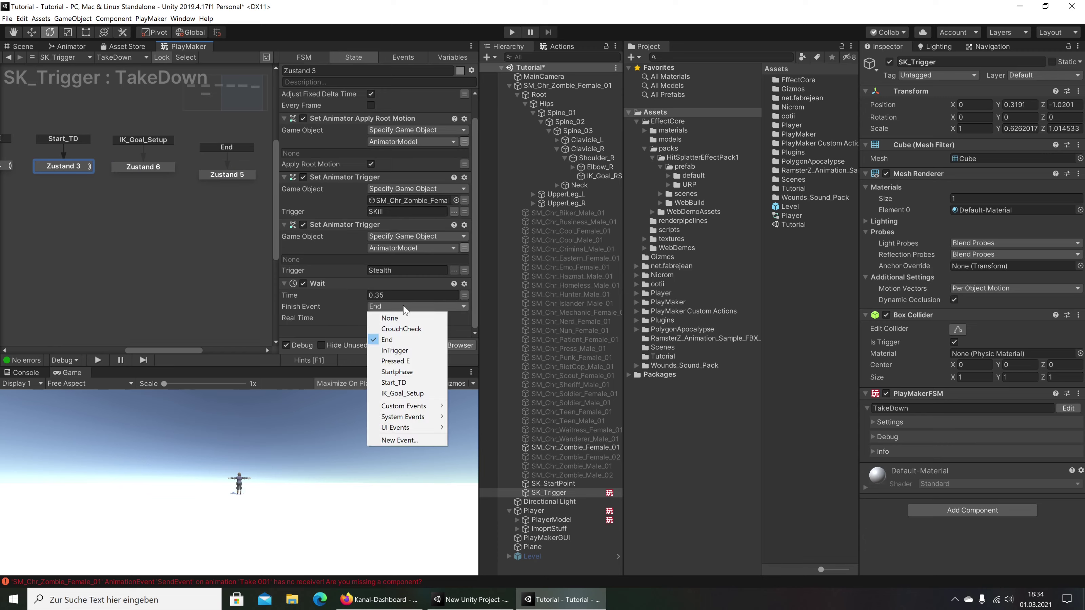
left_click(422, 394)
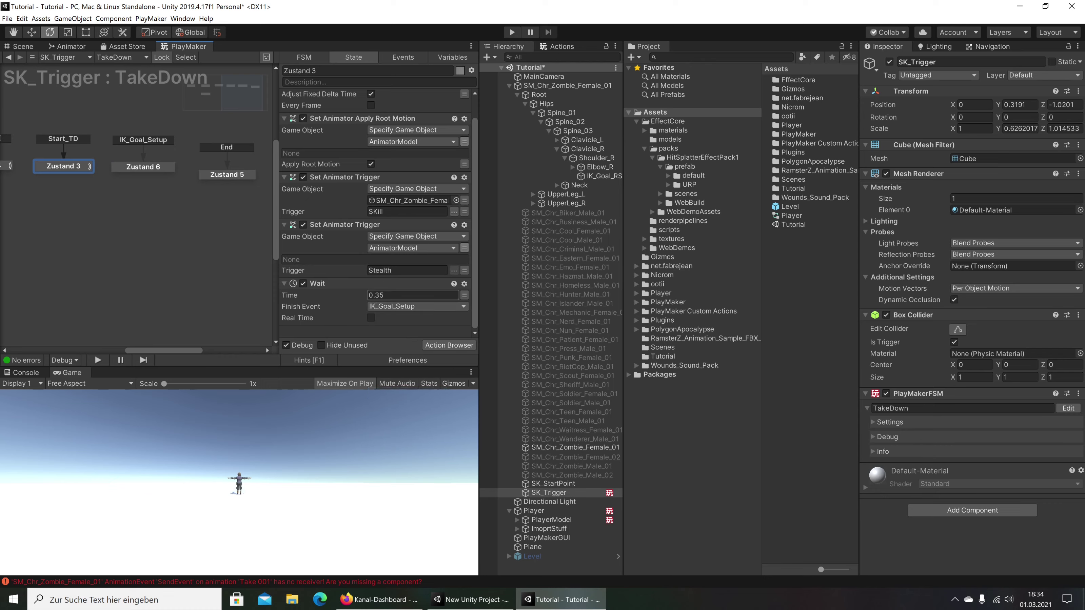
Nudge Zustand 5 into place and select Zustand 6 for editing
left_click(140, 169)
left_click(238, 171)
left_click_drag(239, 172, 240, 166)
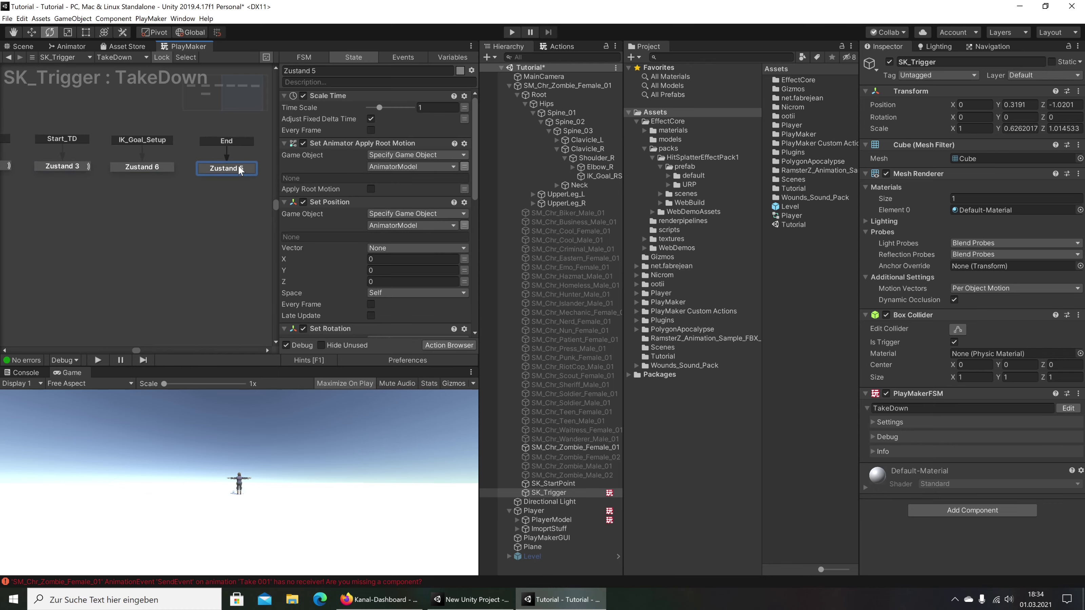
left_click(158, 167)
left_click(555, 46)
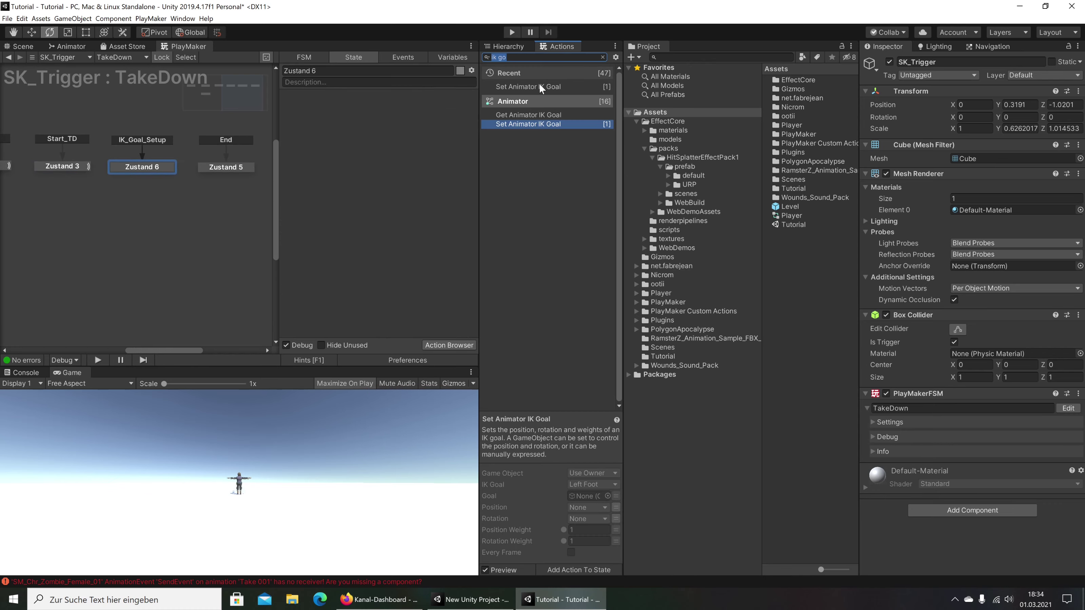
Add a Set Game Object action storing IK_Goal_RS in the global IK_Goal variable
type("set ga")
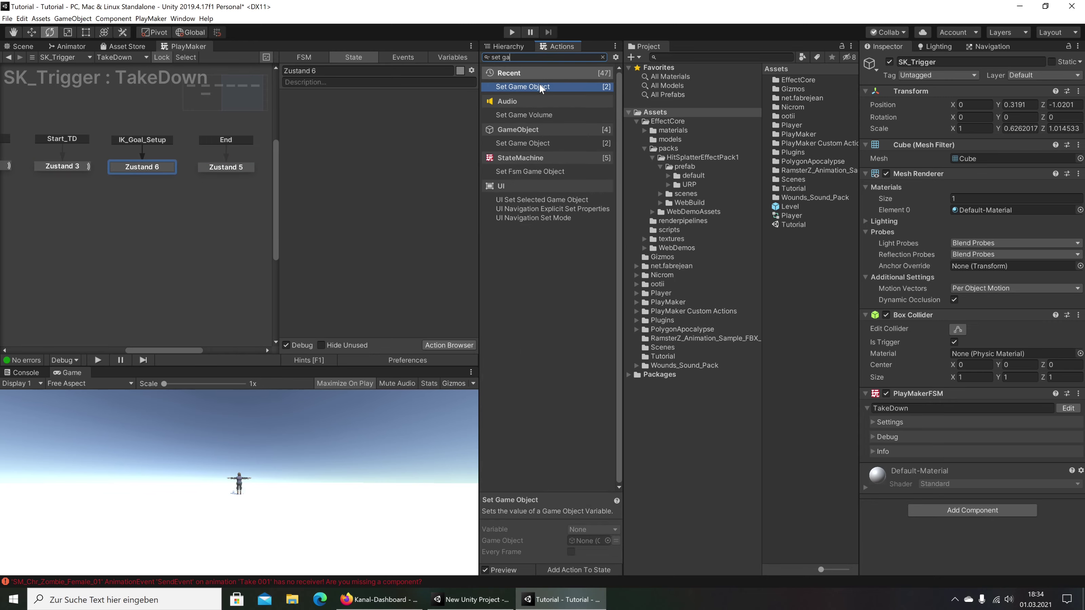
double_click(540, 87)
left_click(427, 108)
mouse_move(410, 132)
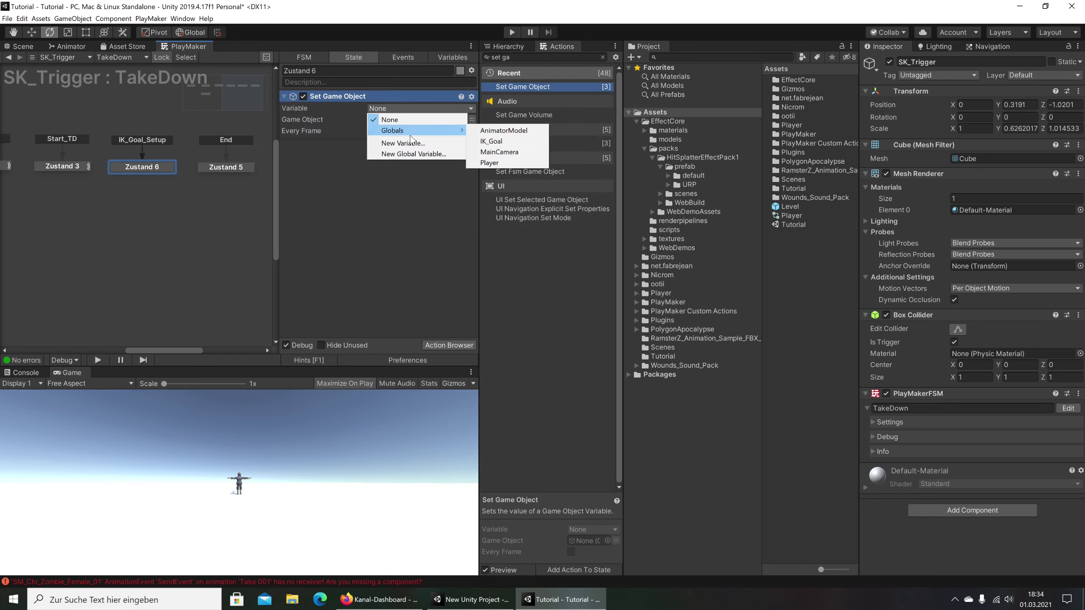
left_click(492, 141)
left_click(491, 48)
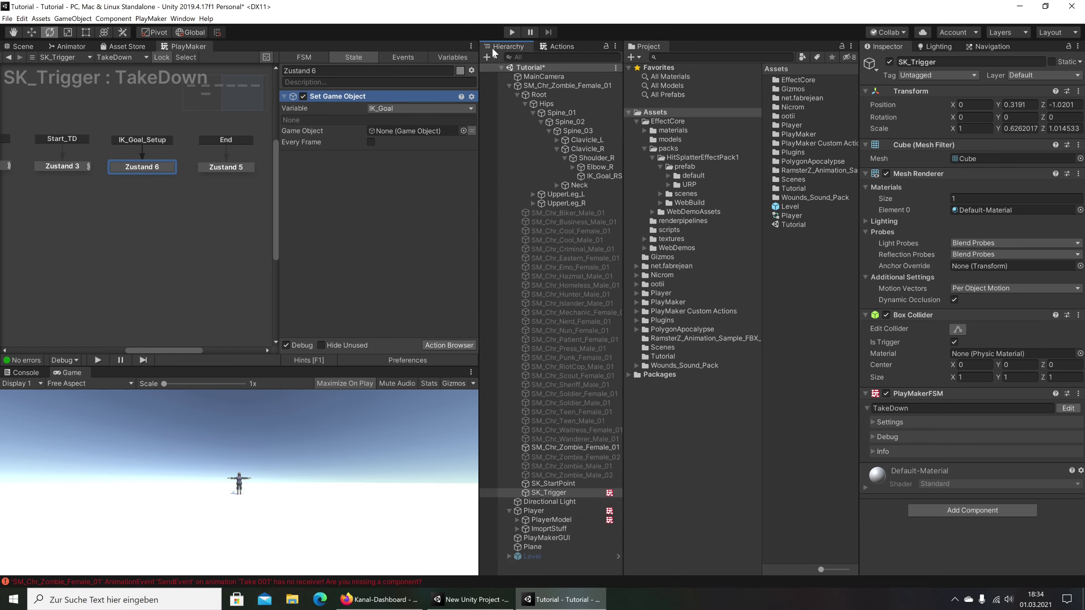
left_click_drag(600, 176, 416, 130)
Add a Send Event By Name action to Zustand 6
left_click(554, 48)
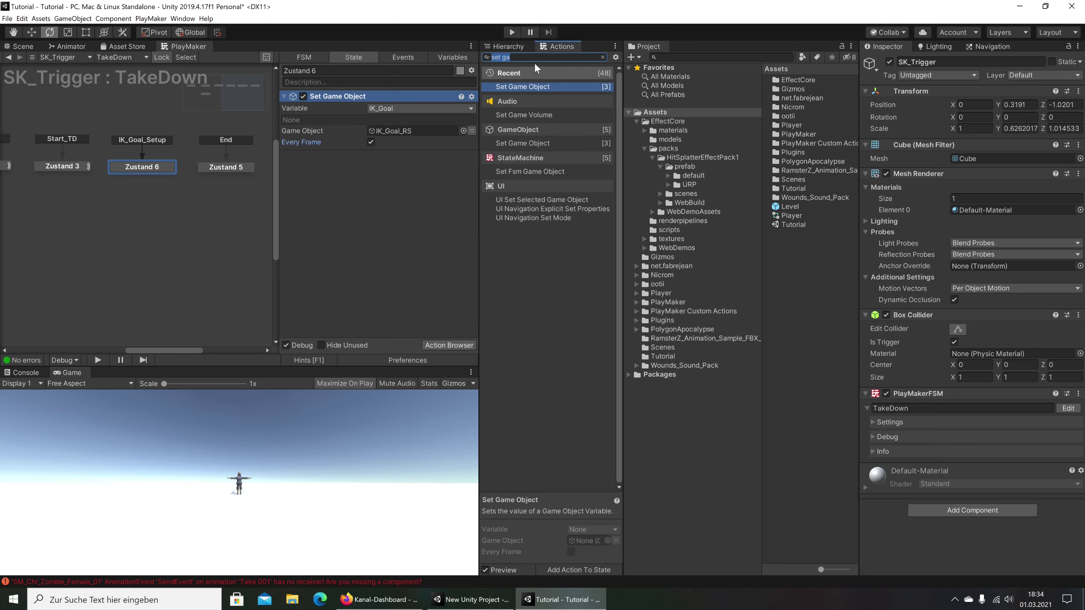
type("send")
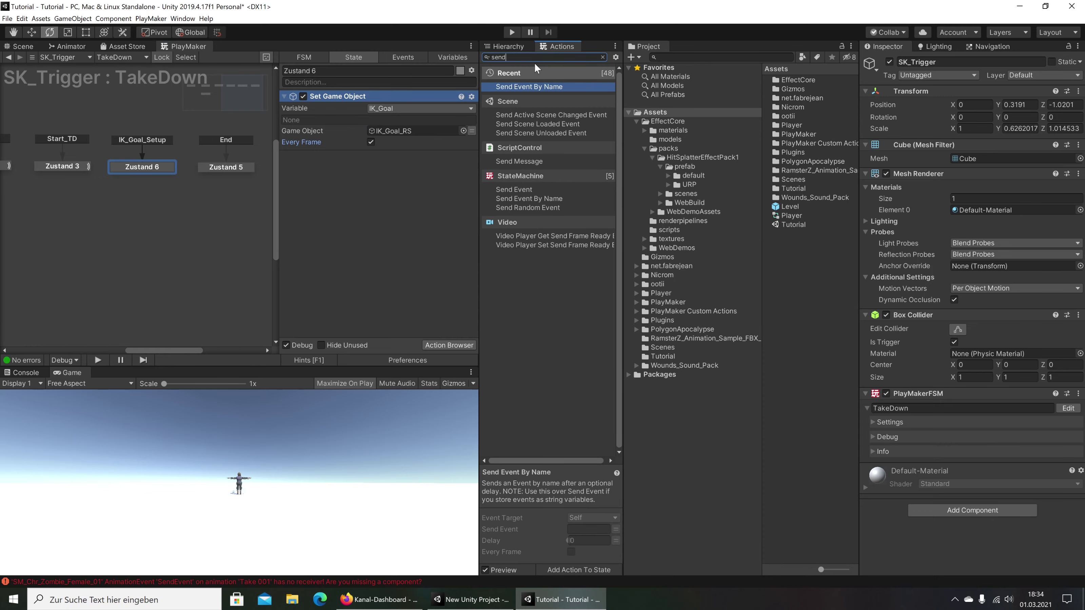
double_click(527, 199)
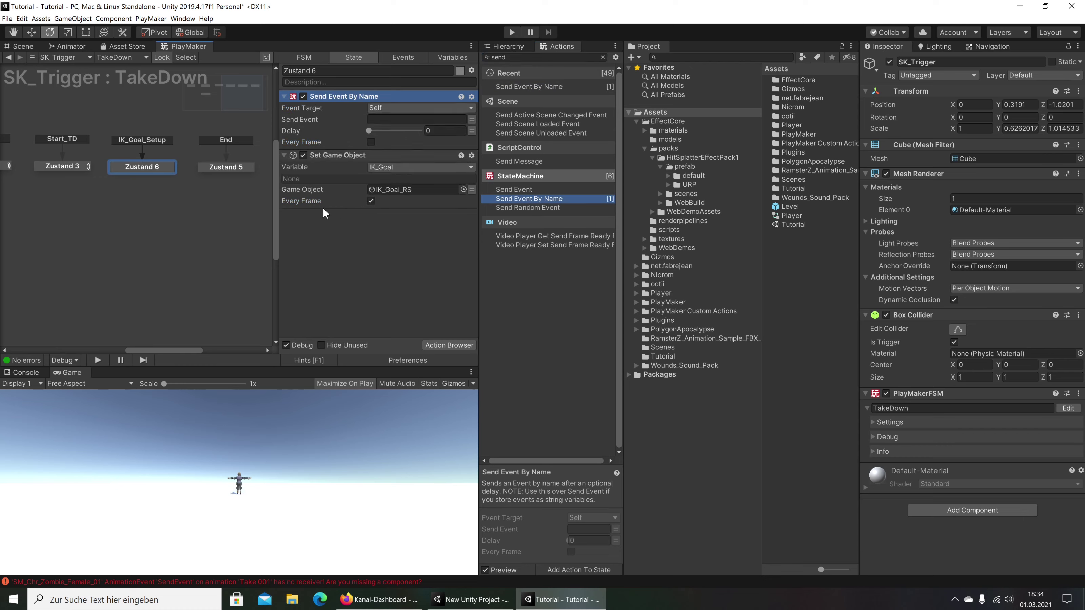
Move Send Event By Name to the bottom and set its Event Target to Game Object FSM
left_click(473, 97)
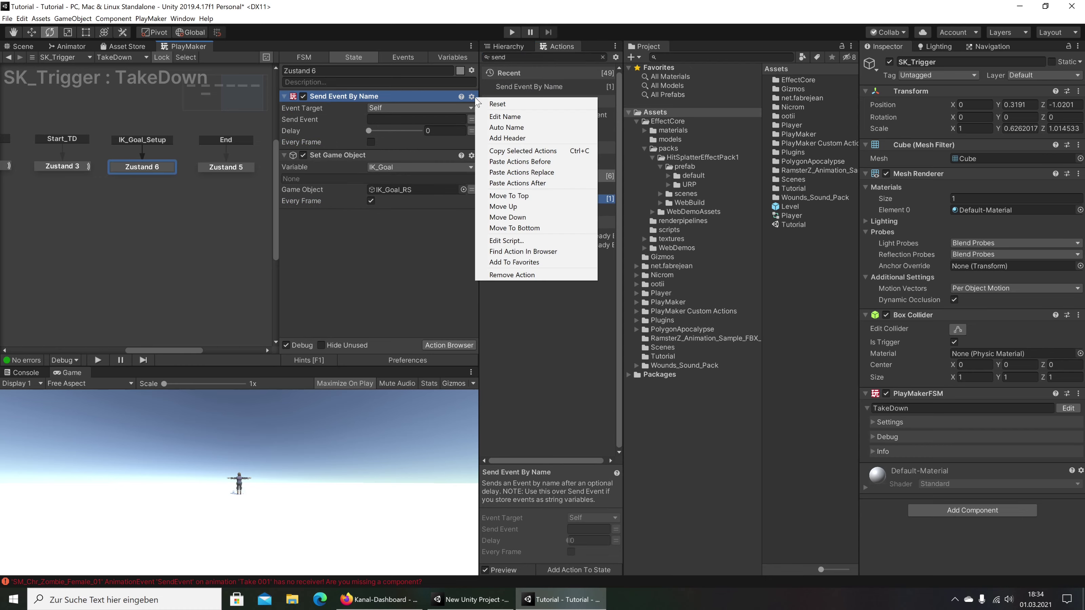
left_click(499, 229)
left_click(379, 174)
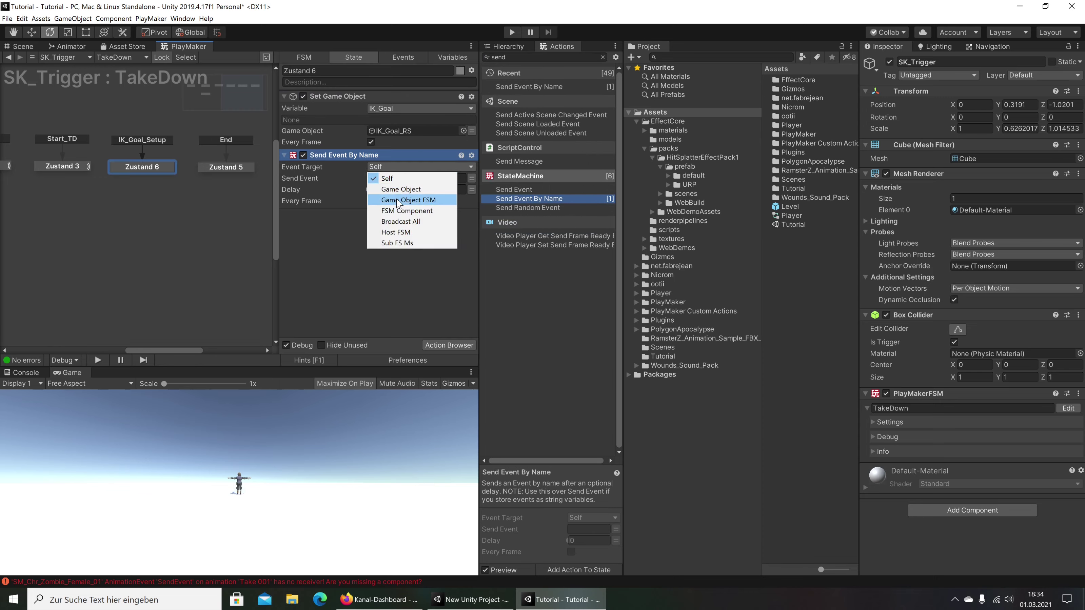
left_click(397, 198)
left_click(511, 45)
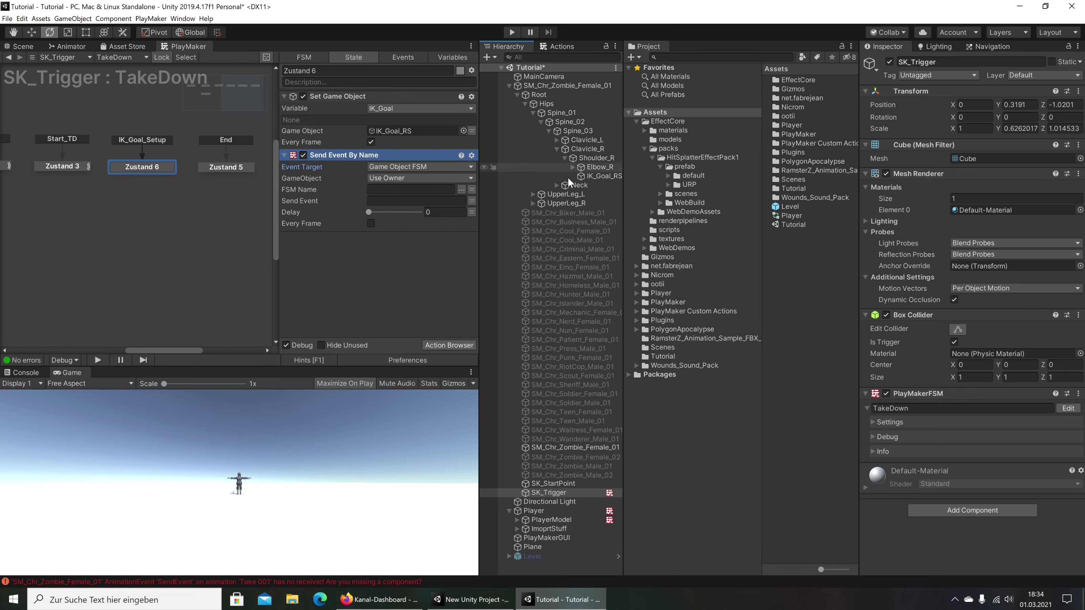
Specify the receiving GameObject as the global variable AnimatorModel
left_click(423, 179)
left_click(421, 200)
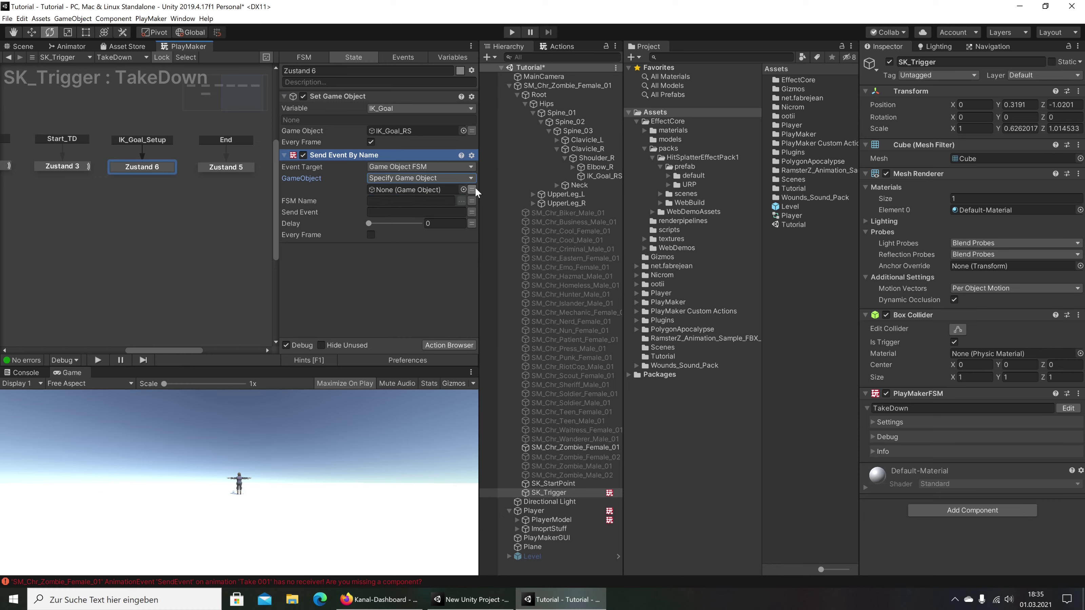
left_click(471, 189)
left_click(416, 189)
mouse_move(427, 214)
left_click(504, 212)
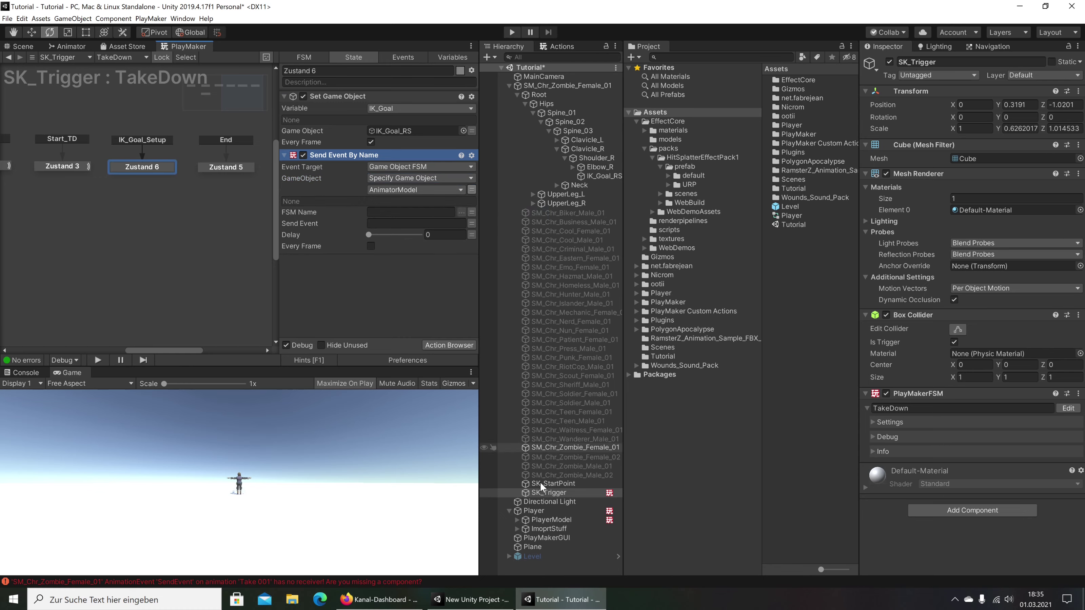
Copy PlayerModel's FSM name and paste IK_Goal as the receiving FSM name
left_click(550, 520)
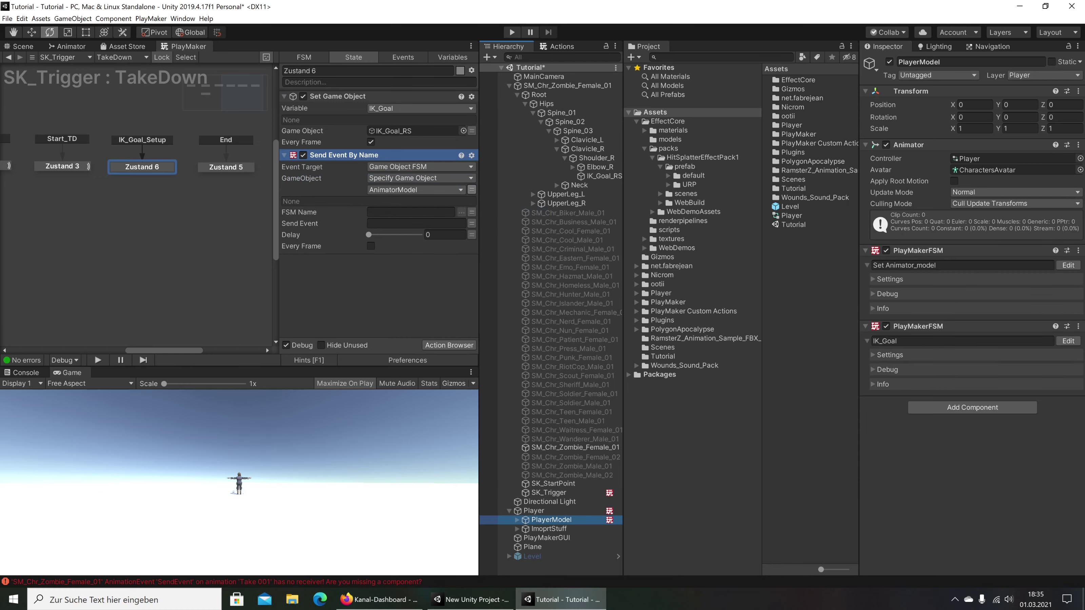
left_click(940, 340)
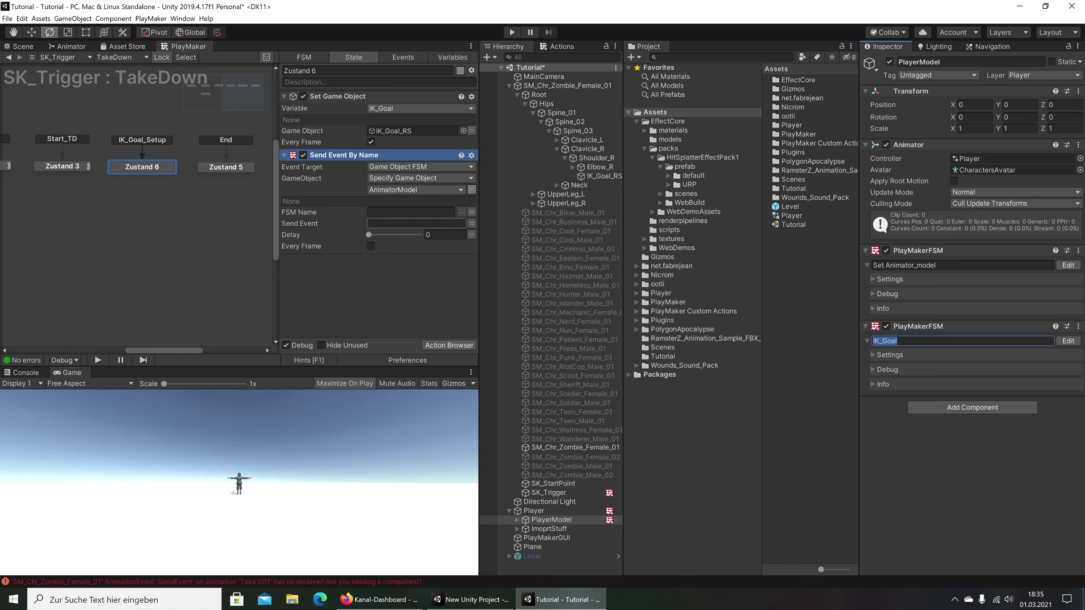
left_click(410, 212)
type("IK_Goal")
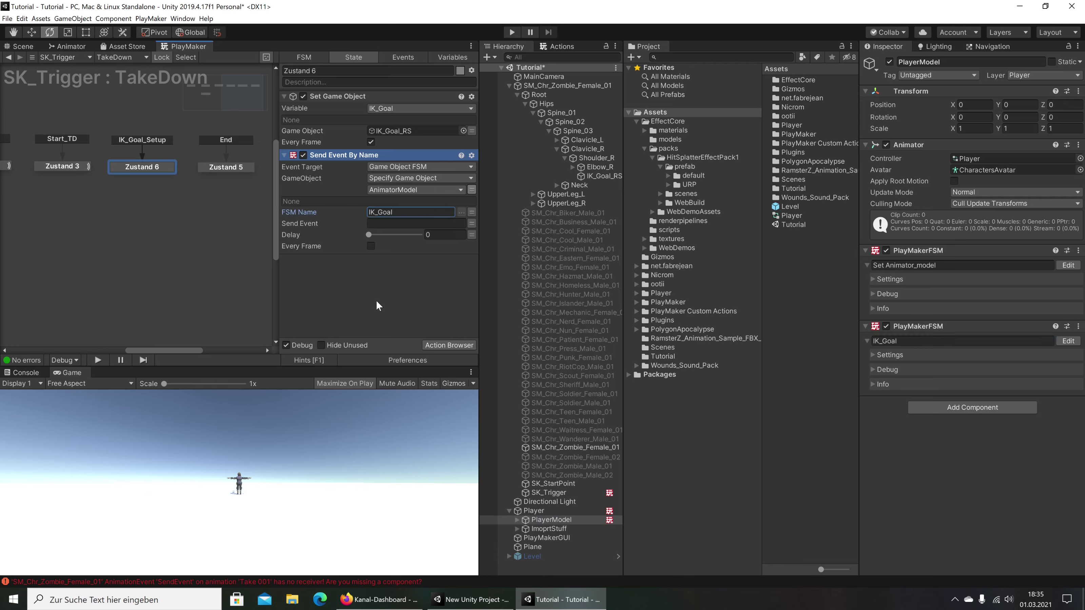
Look up IK_Goal's SK_1 event and set it as the event to send, with delay in variable mode
left_click(1068, 340)
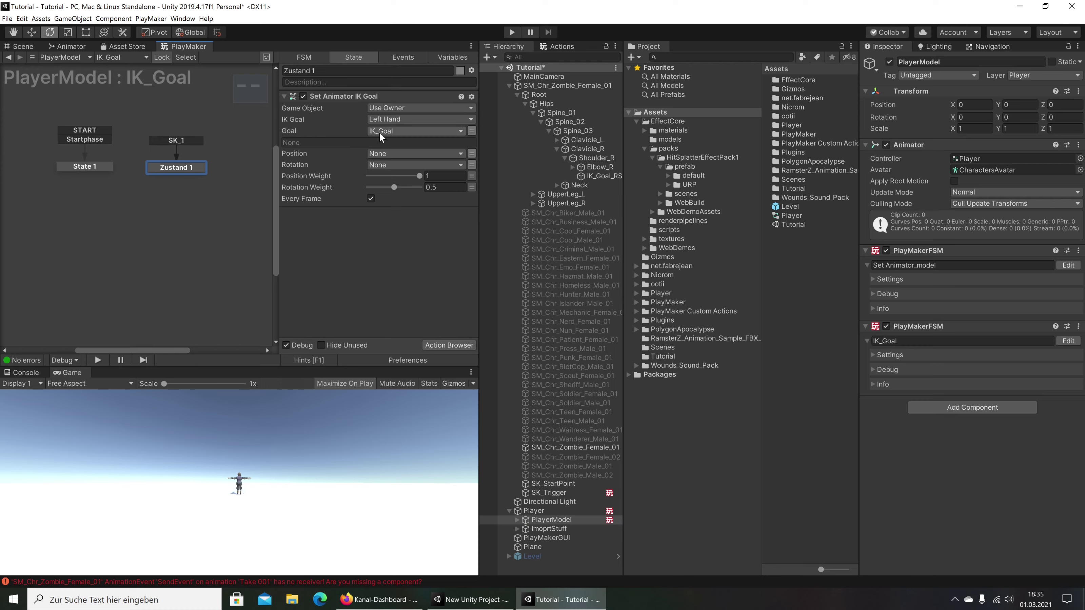
left_click(402, 57)
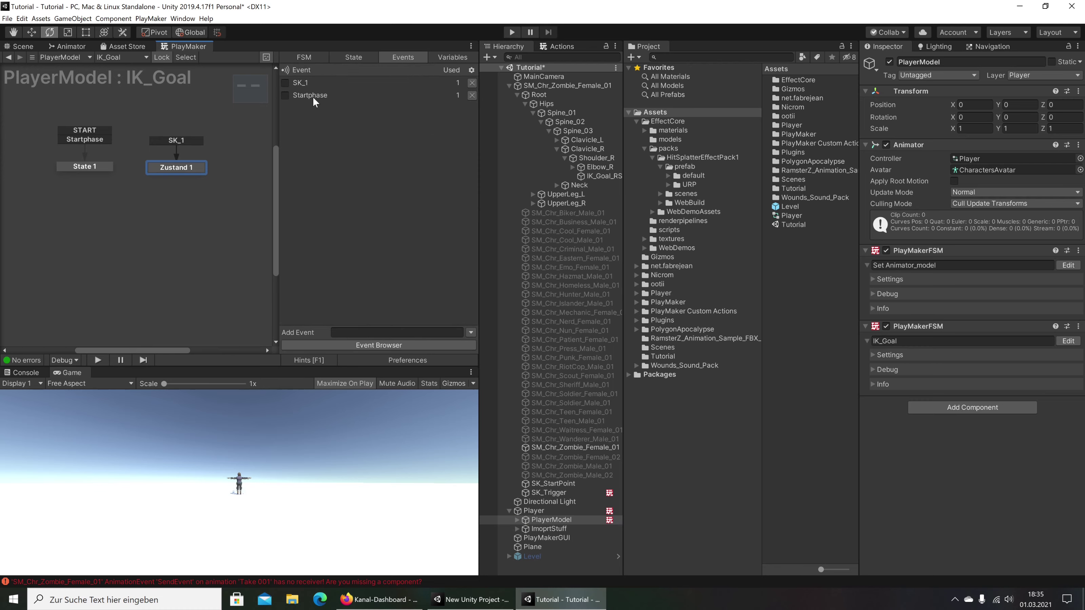
left_click(304, 83)
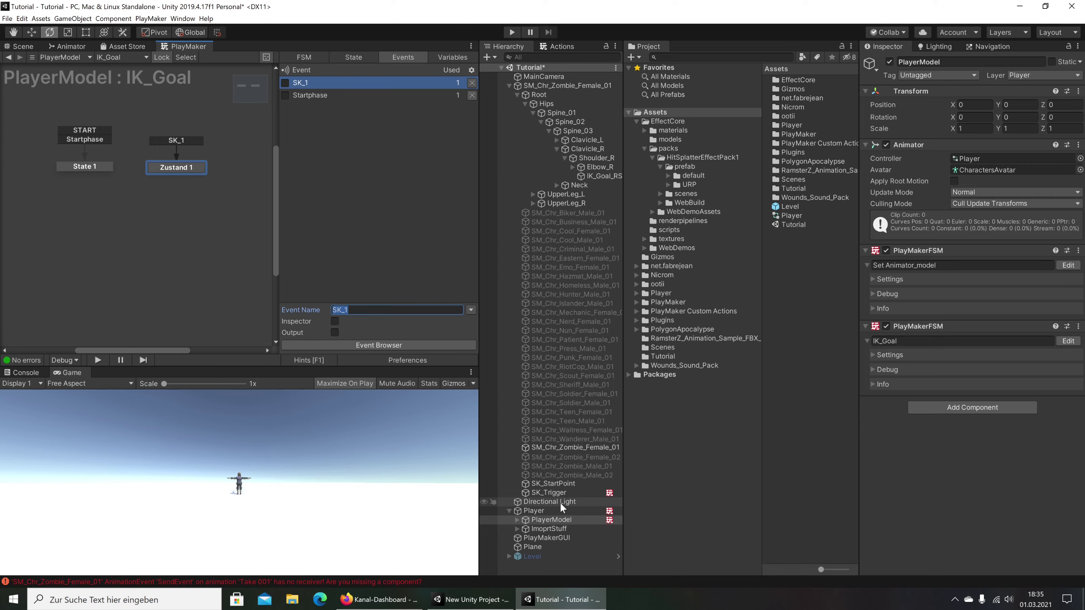
left_click(551, 492)
left_click(1068, 408)
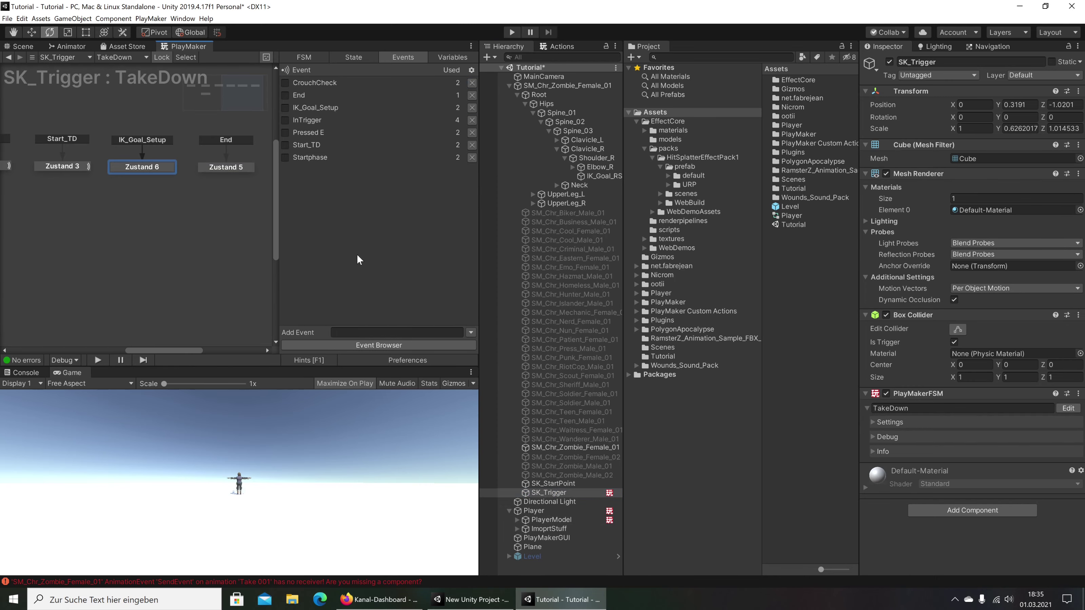
left_click(143, 167)
left_click(371, 223)
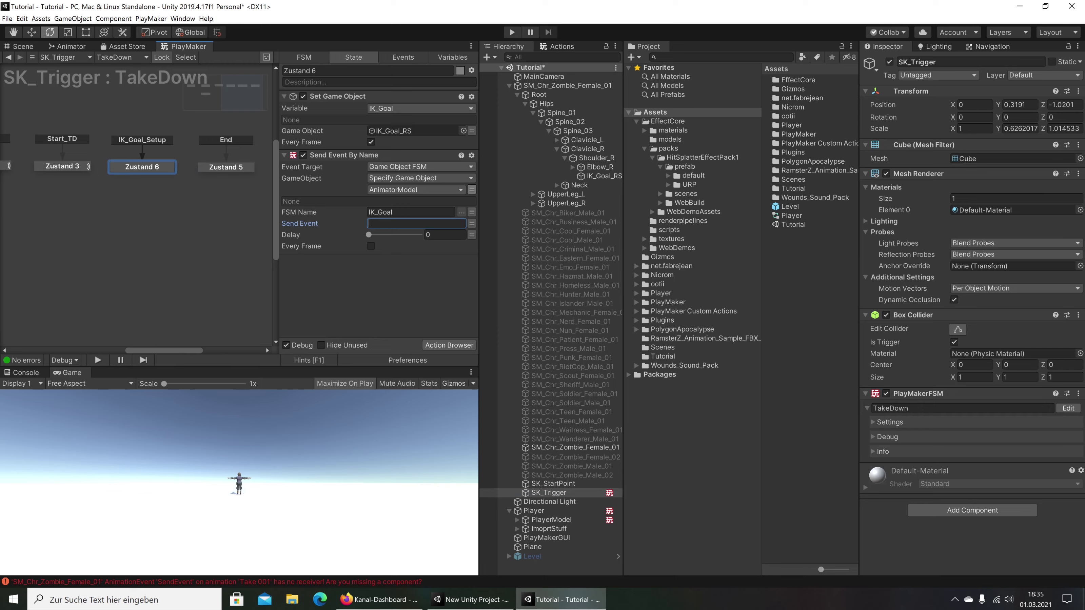
type("SK_1")
left_click(471, 234)
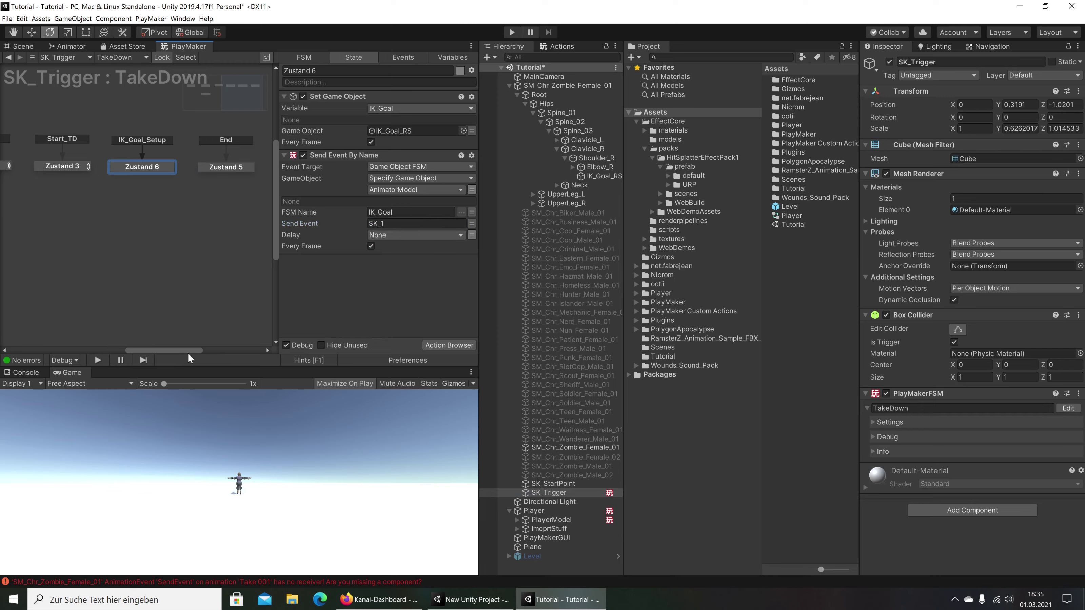
Add a Wait action to Zustand 6 by searching 'wai' in the Action Browser
left_click(553, 45)
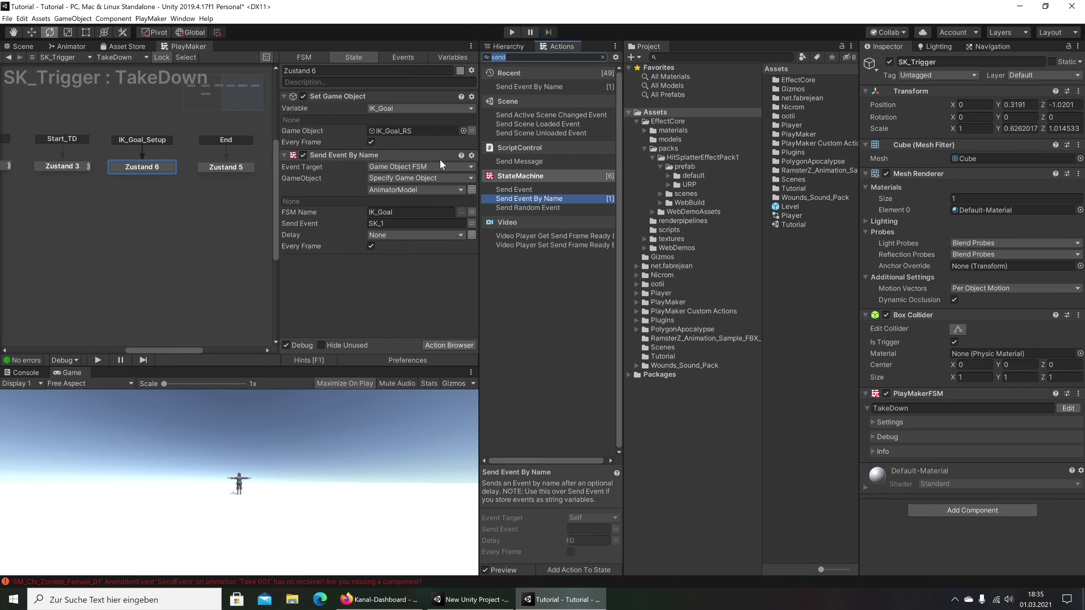
type("wai")
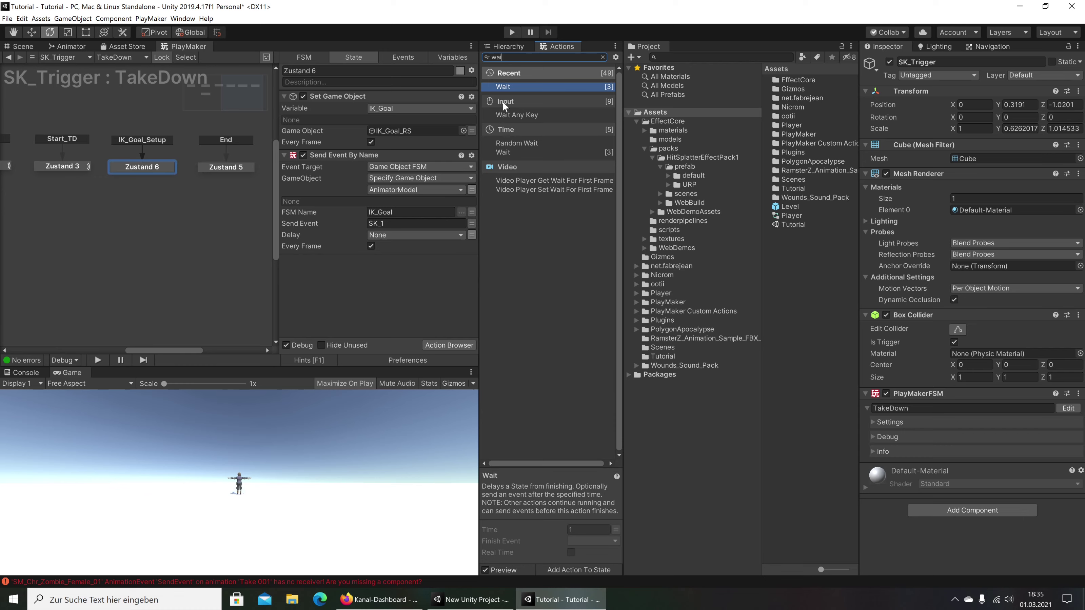
double_click(503, 87)
type("2")
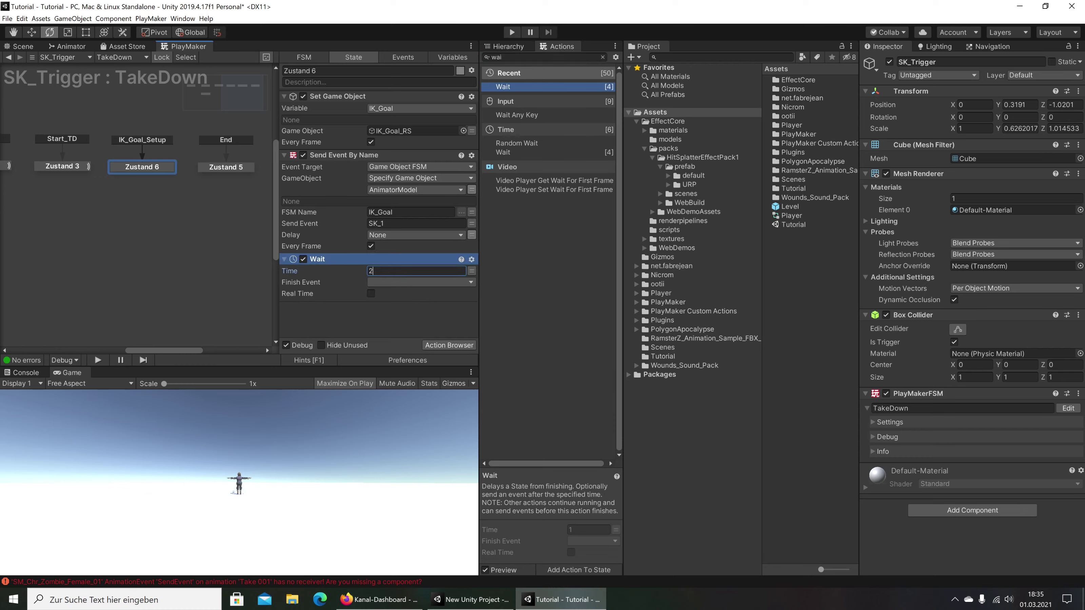
Set the Wait's finish event to End, then start the scene in play mode
left_click(397, 282)
left_click(405, 318)
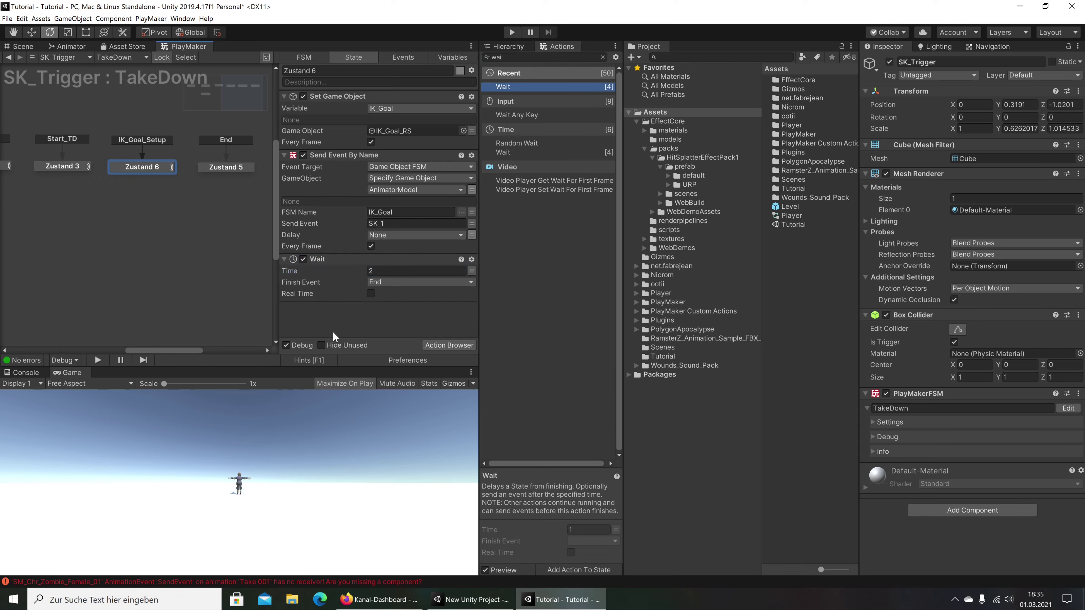
middle_click_drag(170, 234, 107, 244)
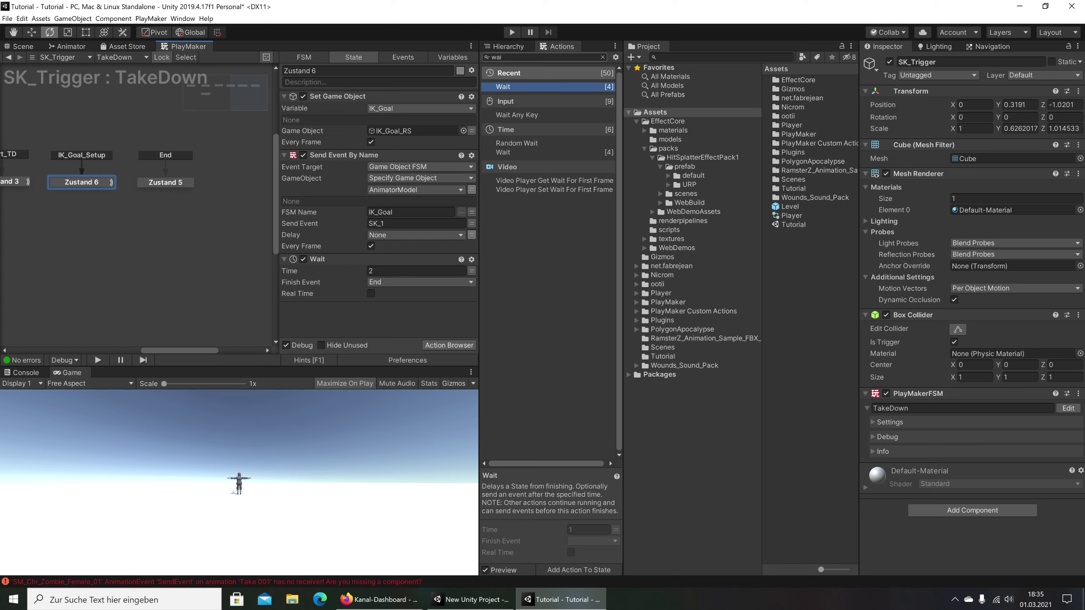
left_click(507, 47)
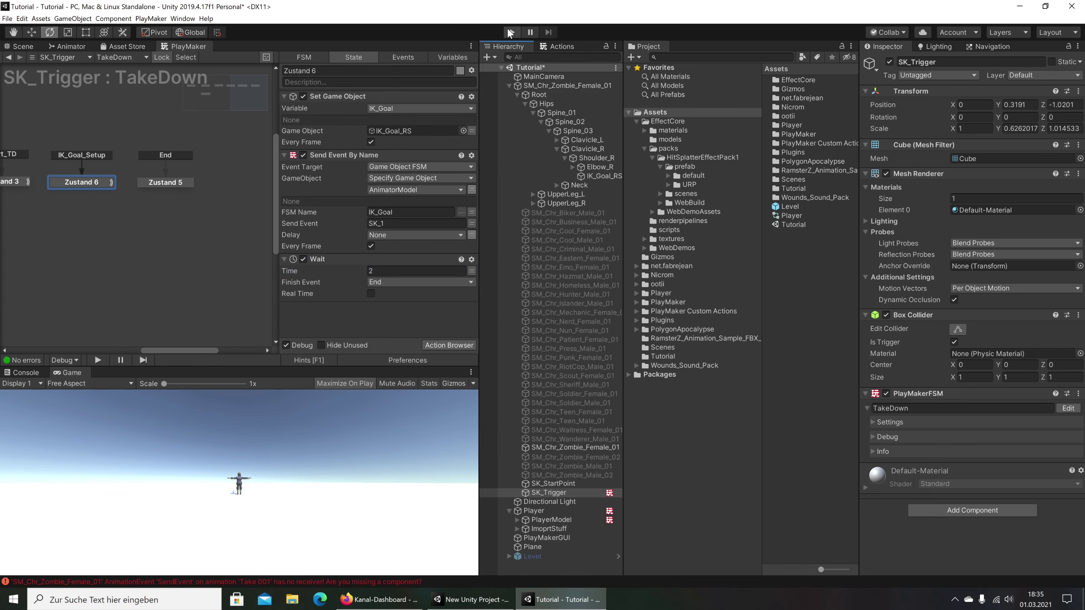
left_click(512, 32)
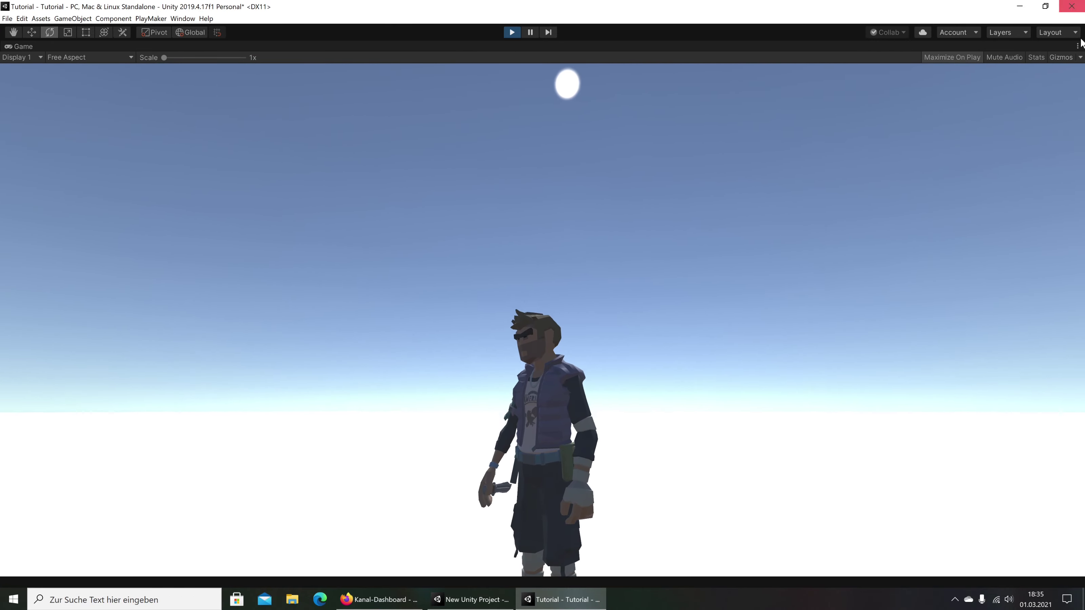
Restore the full layout, show the Scene view, and select IK_Goal_RS with the Move tool
left_click(1077, 46)
left_click(983, 81)
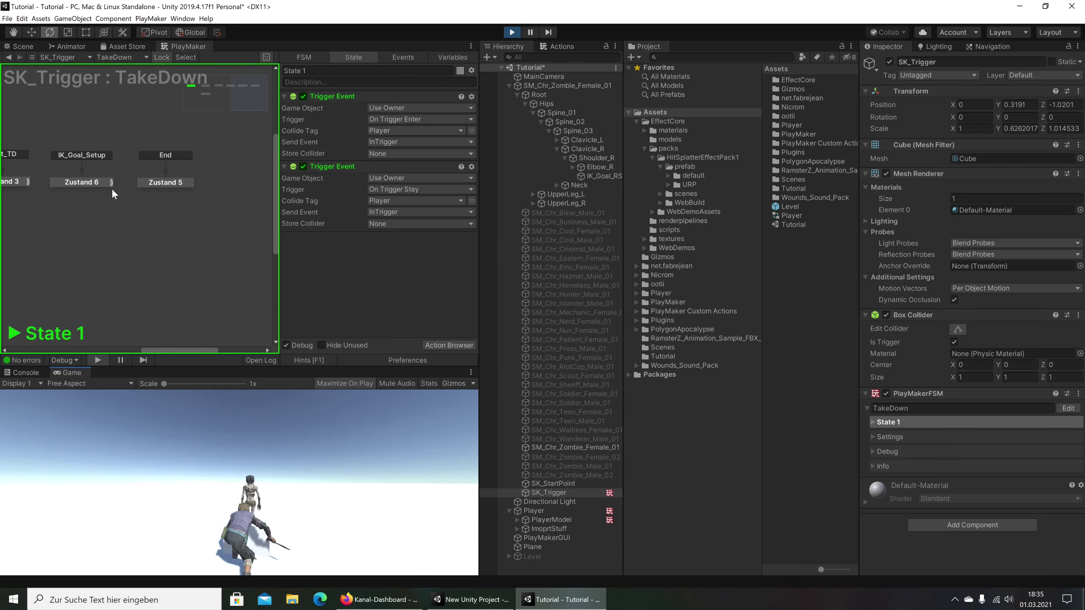
left_click(26, 46)
left_click(592, 170)
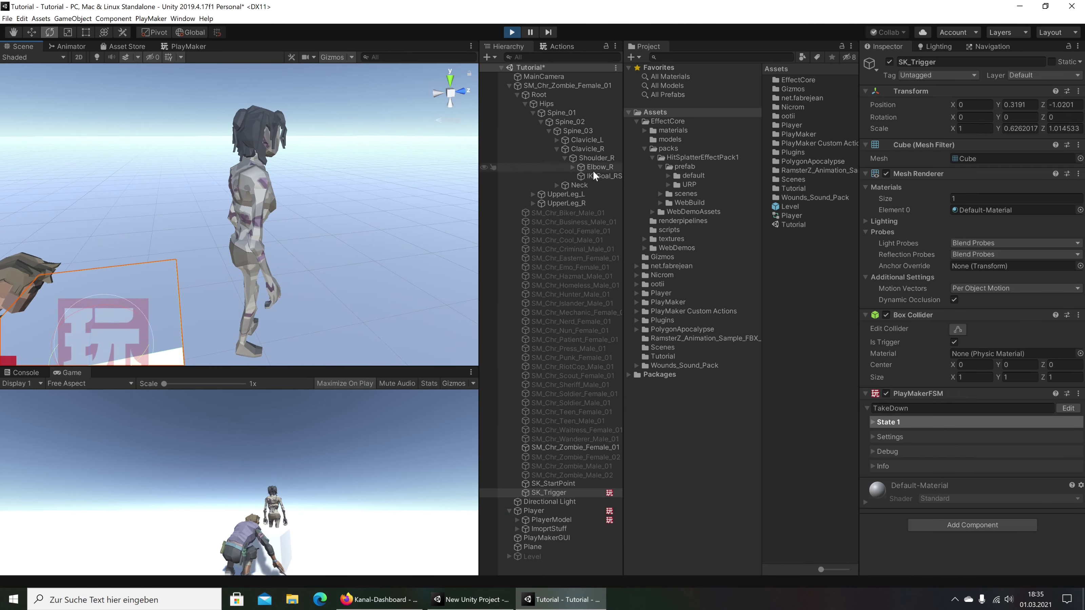
left_click(592, 175)
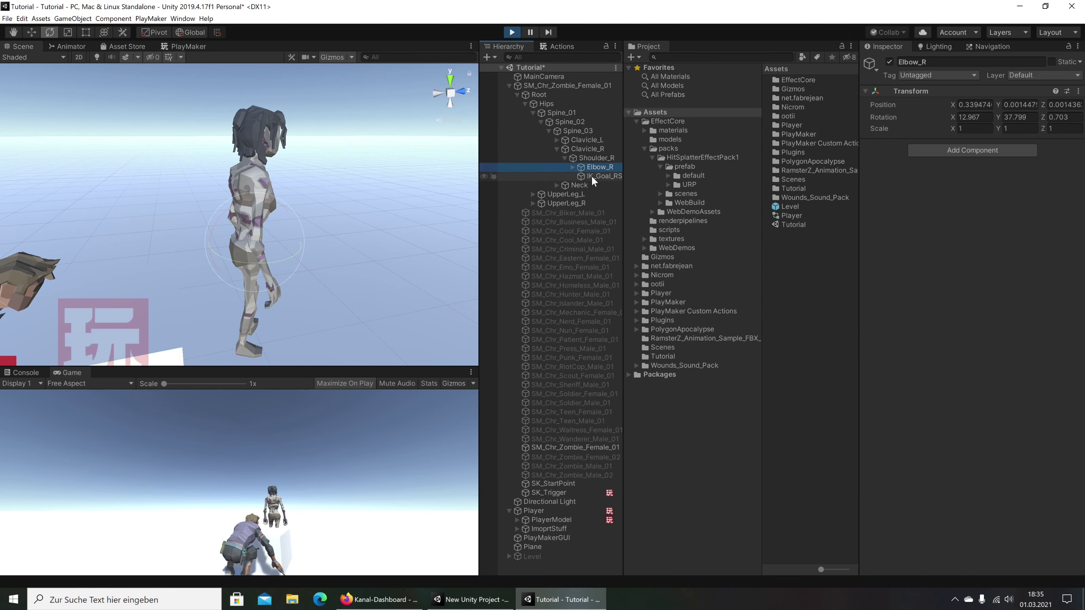
left_click(30, 34)
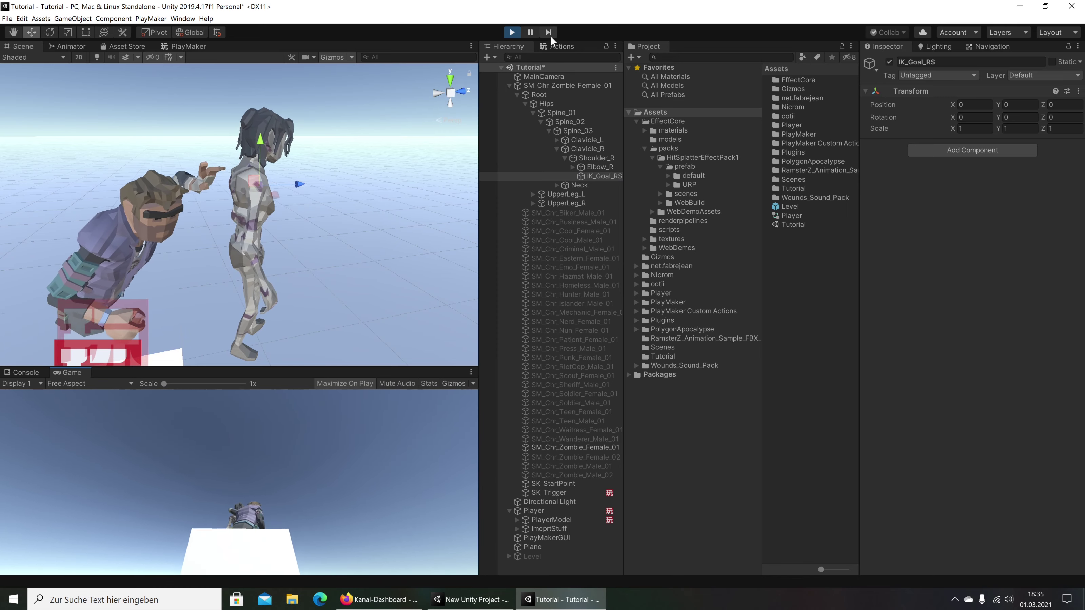
Pause the game and drag IK_Goal_RS onto the zombie's shoulder at 0.017, 0.033, 0.072
left_click(549, 31)
right_click_drag(312, 151, 202, 165)
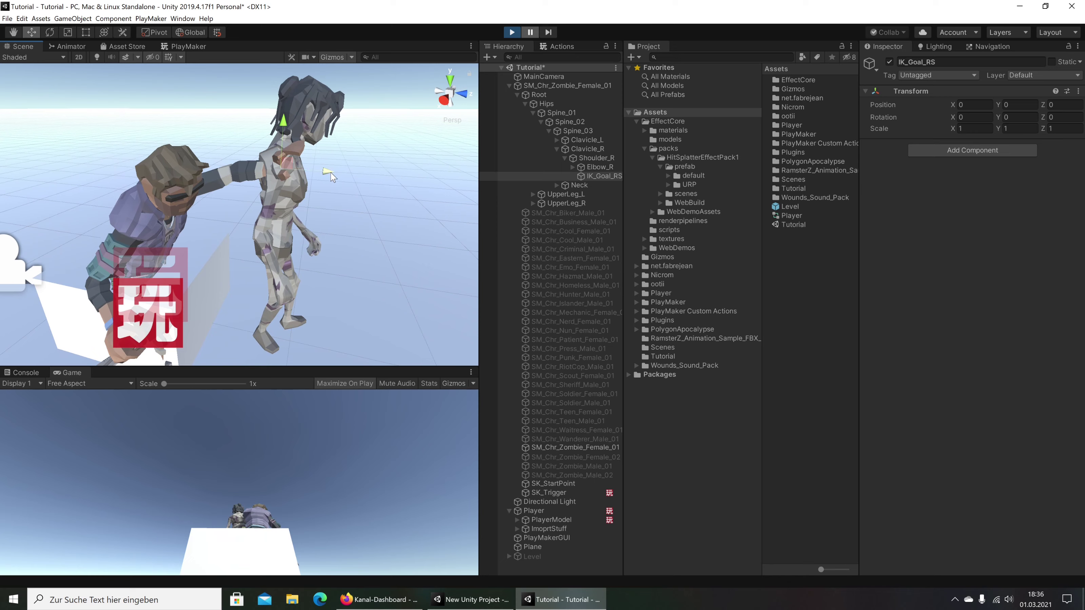
left_click_drag(328, 176, 310, 173)
mouse_move(320, 157)
left_mouse_down("alt")
mouse_move(347, 148)
mouse_move(176, 168)
left_mouse_up("alt")
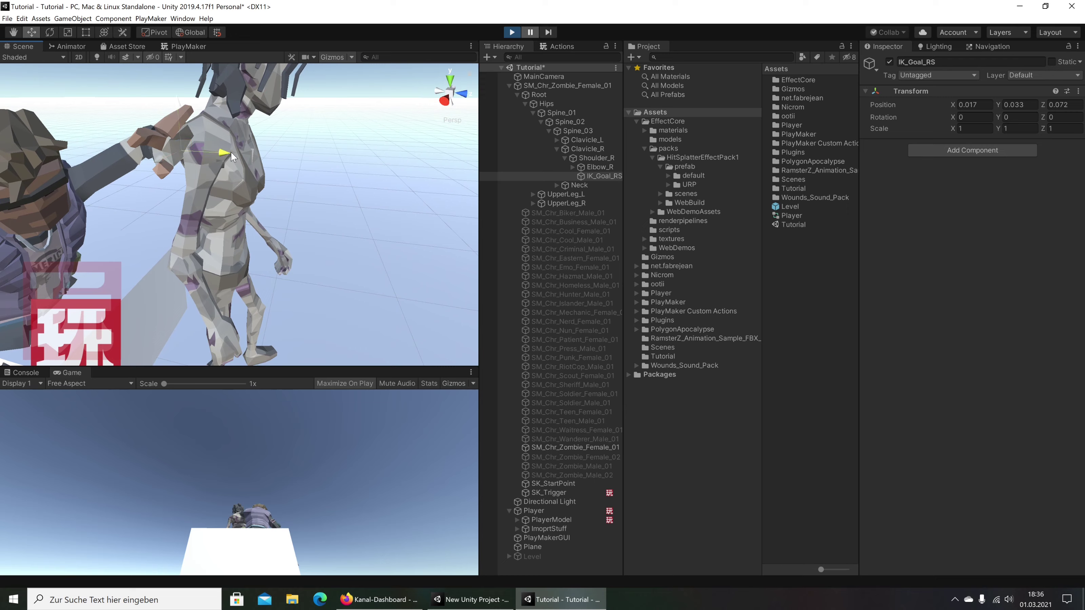
Nudge IK_Goal_RS along its axis, then rotate it with the Rotate tool and focus on it
left_click_drag(158, 158, 152, 157)
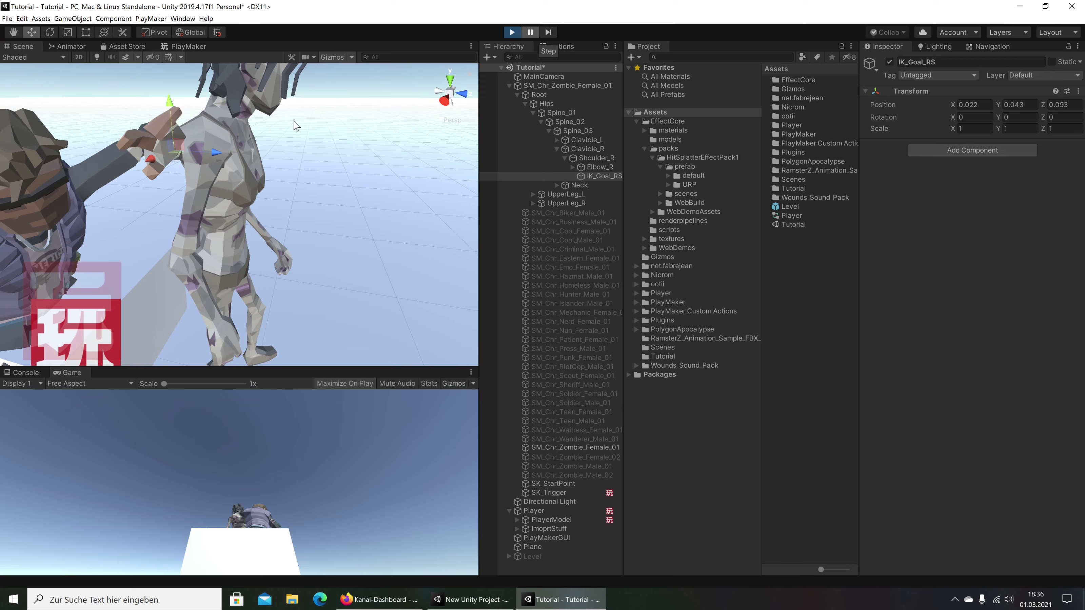
left_click_drag(298, 126, 144, 88, "alt")
key("e")
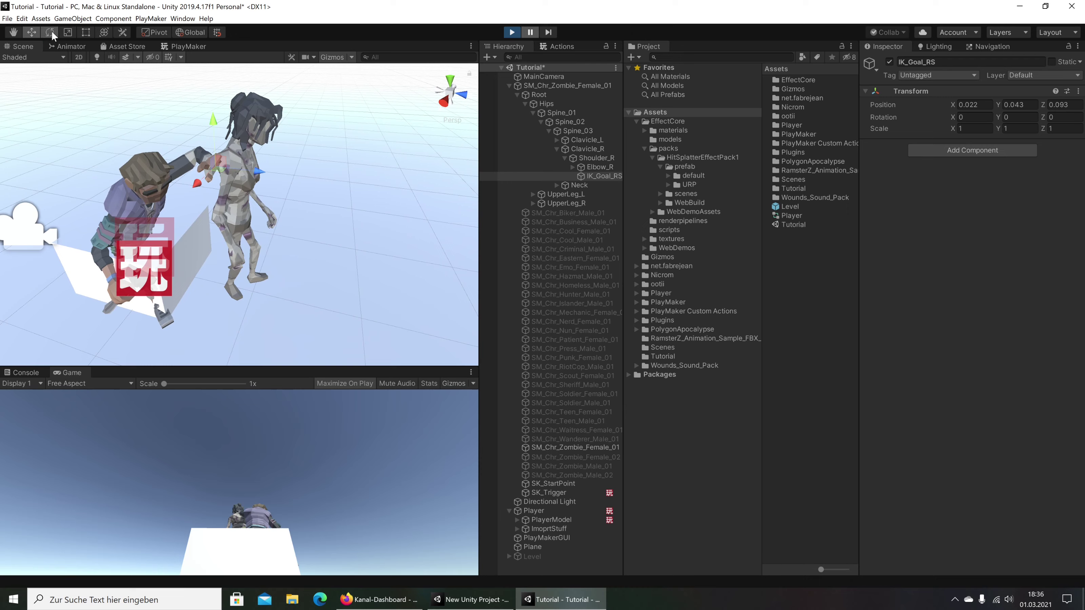
mouse_move(194, 166)
left_mouse_down()
mouse_move(209, 131)
mouse_move(471, 69)
left_mouse_up()
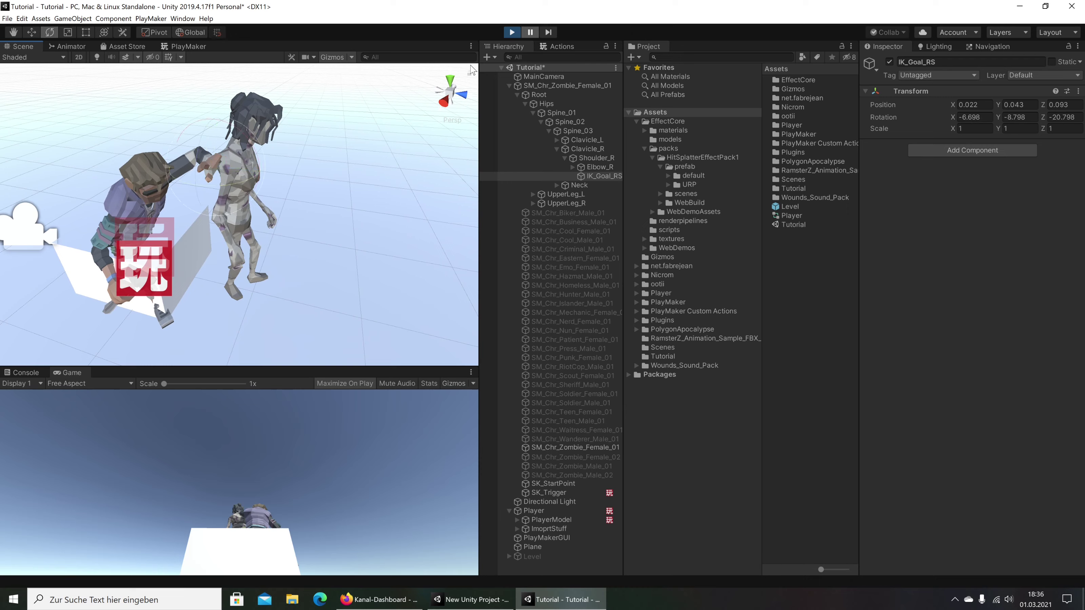
key("f")
left_click_drag(296, 160, 396, 175, "alt")
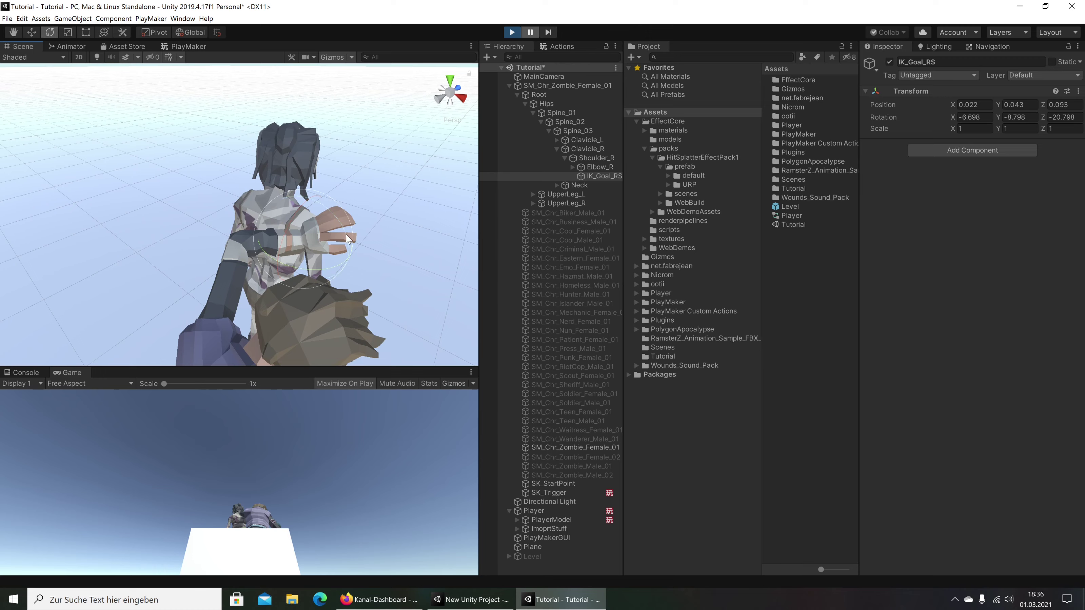
Refine IK_Goal_RS to position 0.023, 0.047, 0.101 and rotation 4.893, -104.922, -82.605
left_click_drag(335, 220, 320, 201)
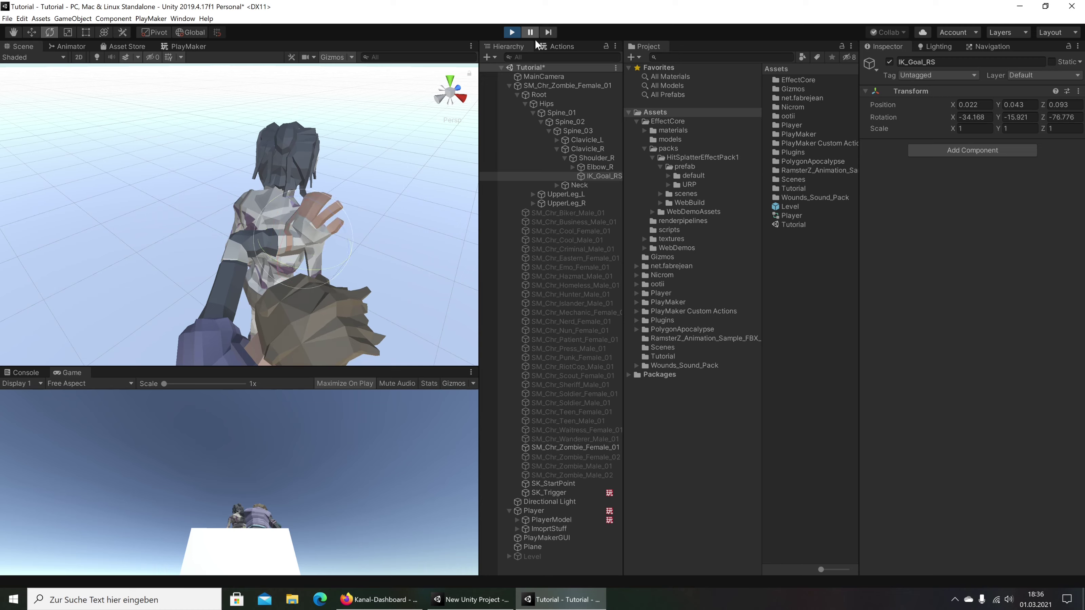
mouse_move(278, 192)
left_mouse_down("alt")
mouse_move(88, 188)
mouse_move(206, 198)
mouse_move(228, 224)
left_mouse_up("alt")
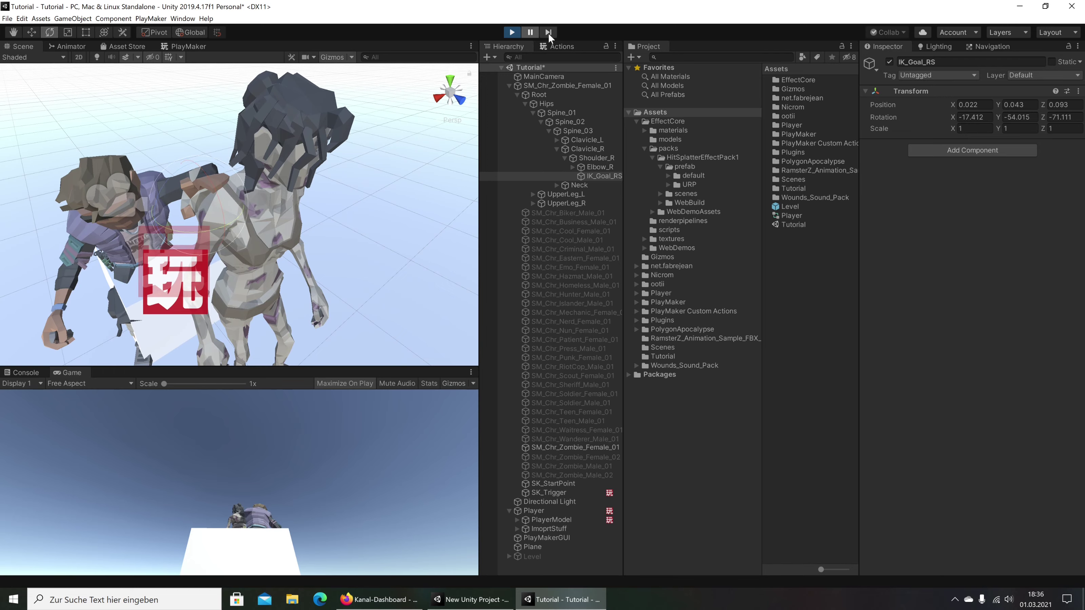
mouse_move(278, 192)
left_mouse_down("alt")
mouse_move(338, 163)
mouse_move(210, 123)
left_mouse_up("alt")
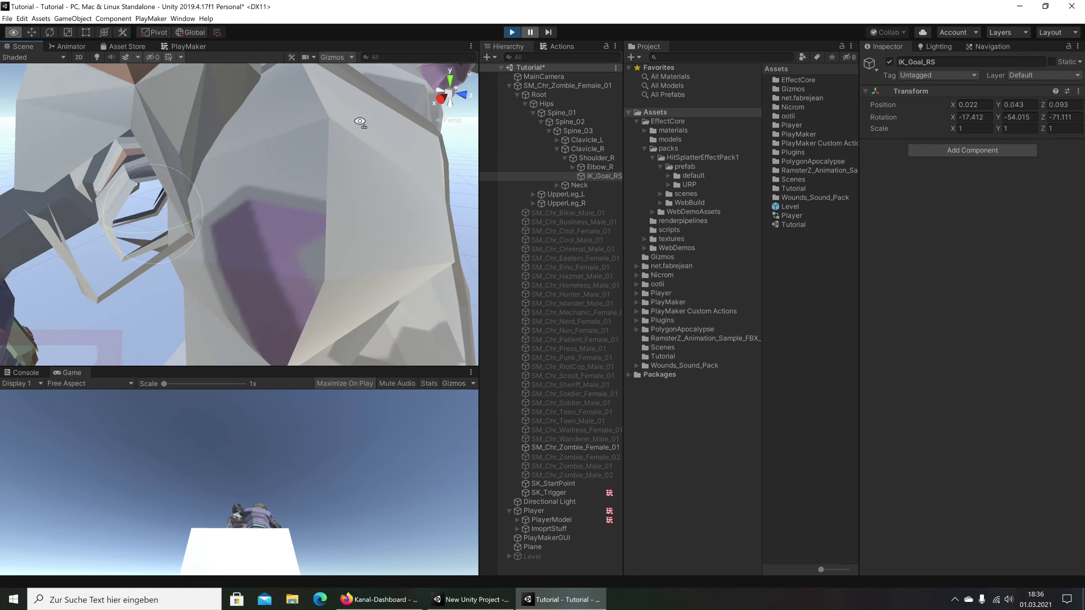
left_click_drag(233, 161, 565, 31)
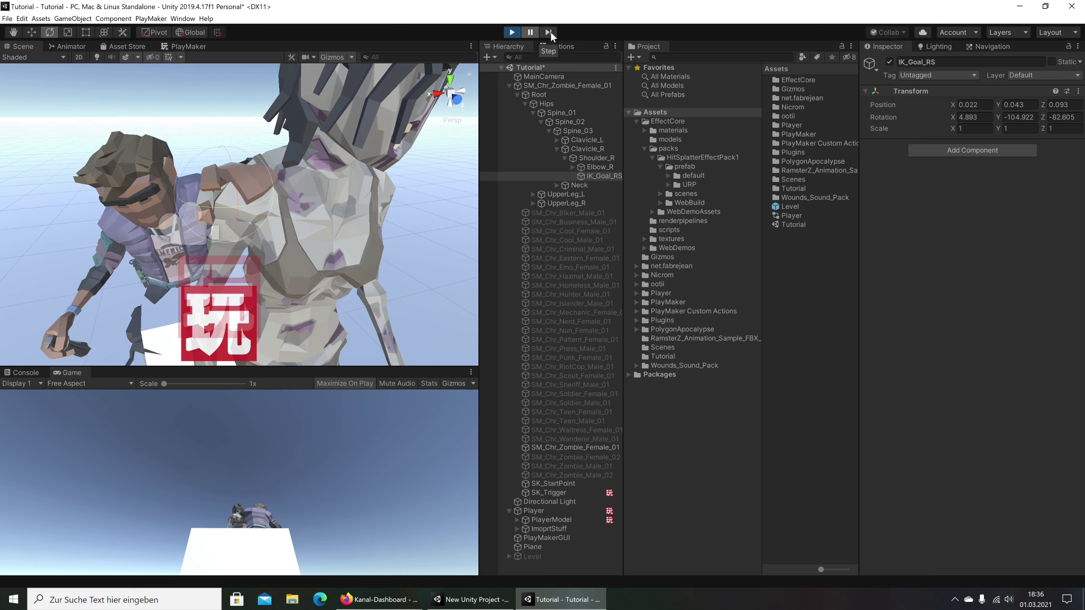
mouse_move(450, 84)
left_mouse_down("alt")
mouse_move(440, 134)
mouse_move(507, 134)
left_mouse_up("alt")
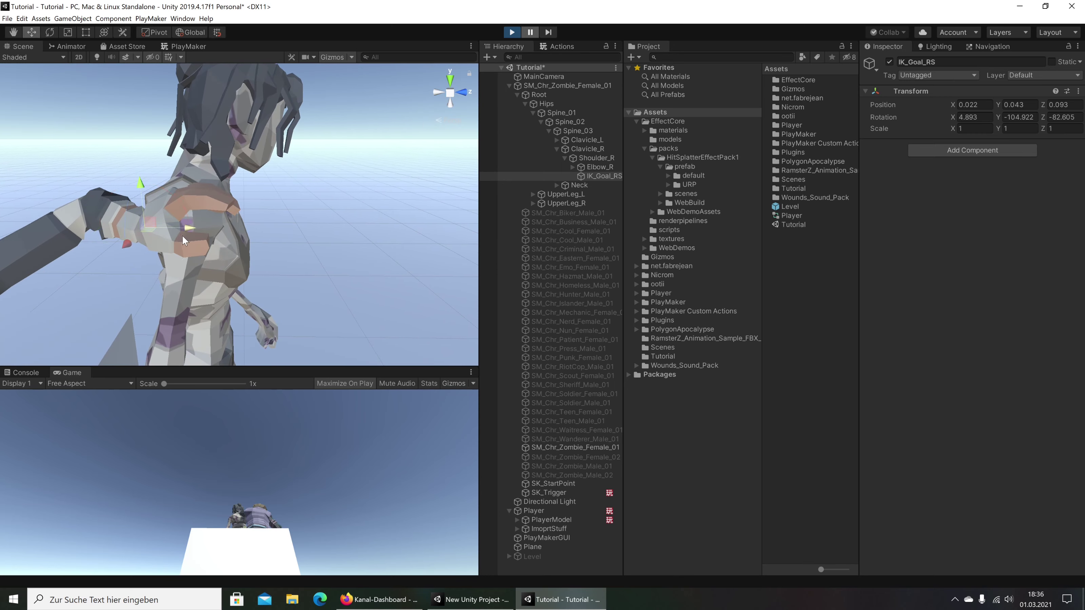
left_click_drag(183, 229, 174, 230)
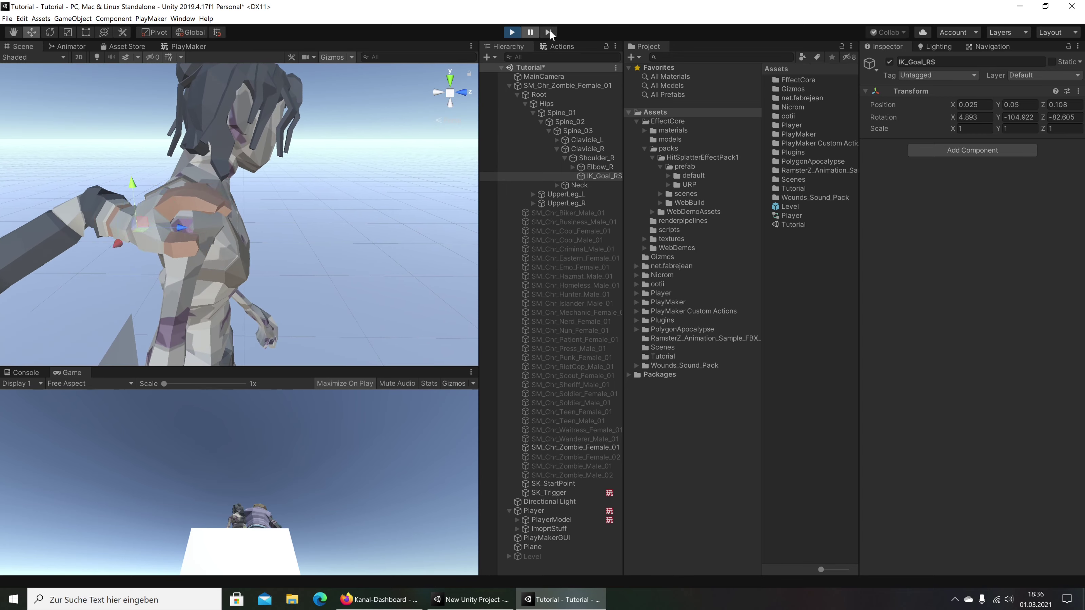
left_click_drag(198, 162, 1046, 184, "alt")
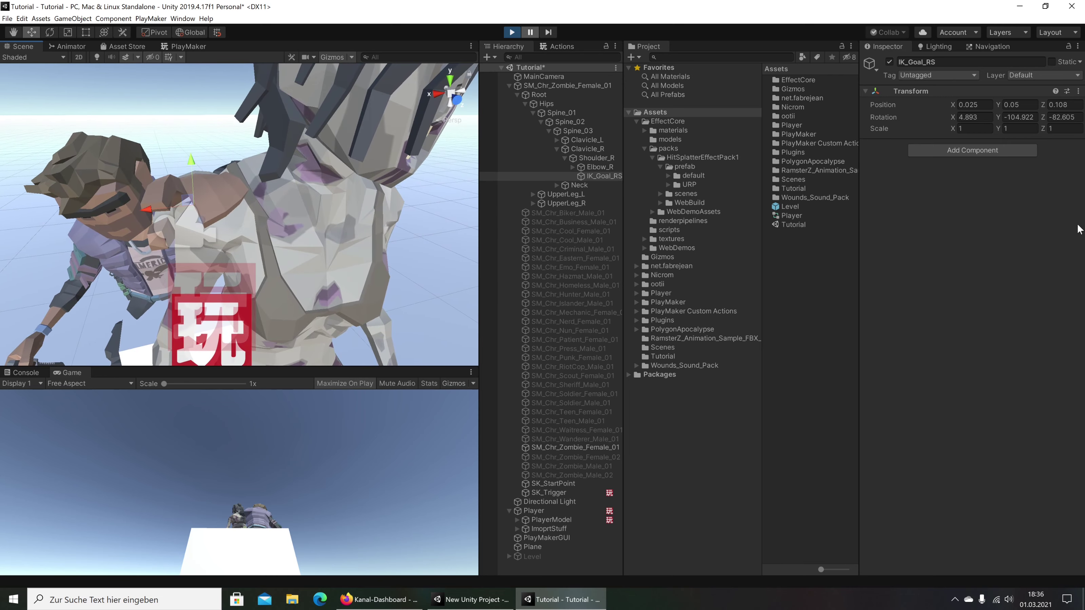
left_click_drag(467, 178, 440, 171, "alt")
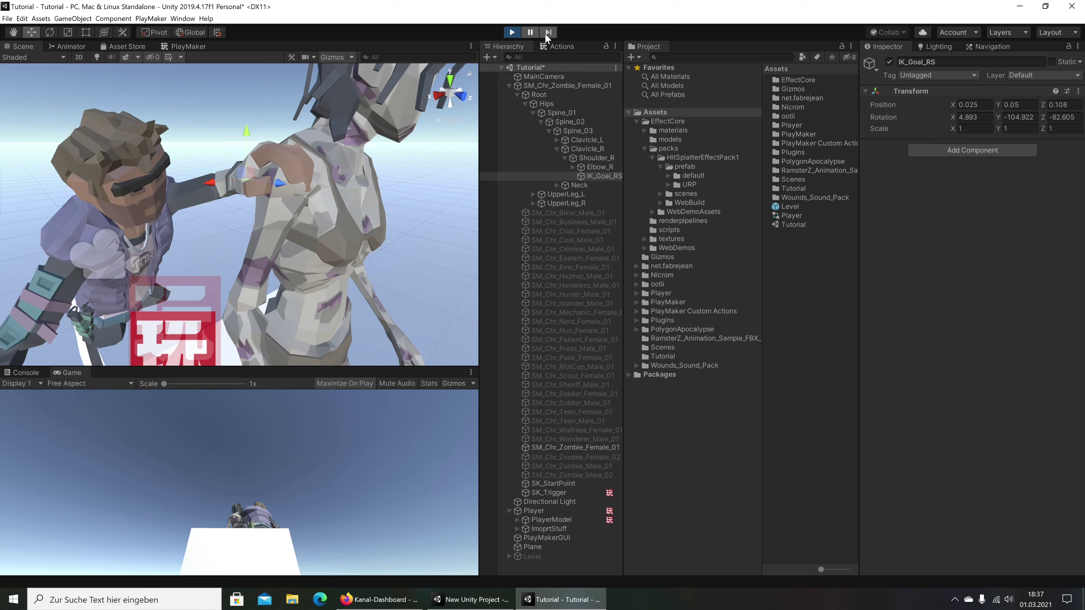
Step the paused game one frame and check the hand grip from a side-on view
left_click(545, 34)
left_click_drag(427, 193, 273, 176, "alt")
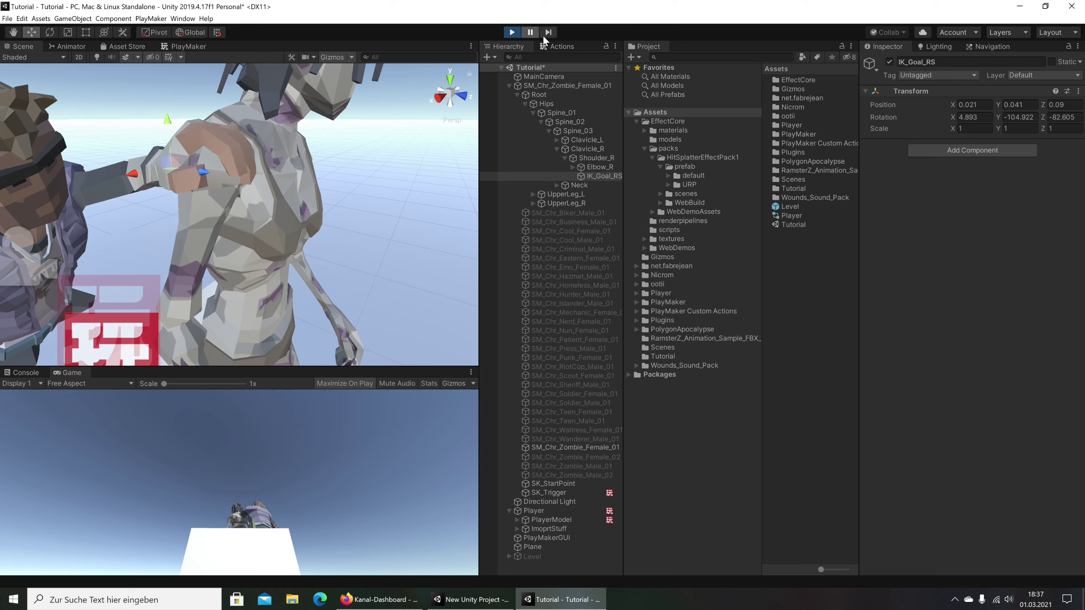
left_click(440, 98)
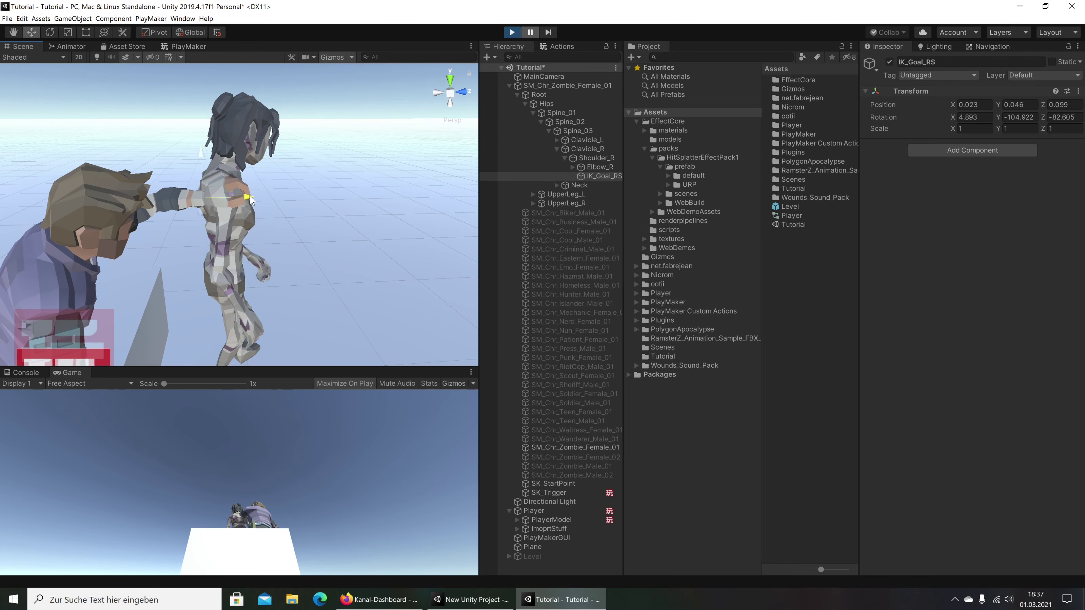
left_click_drag(427, 150, 452, 193, "alt")
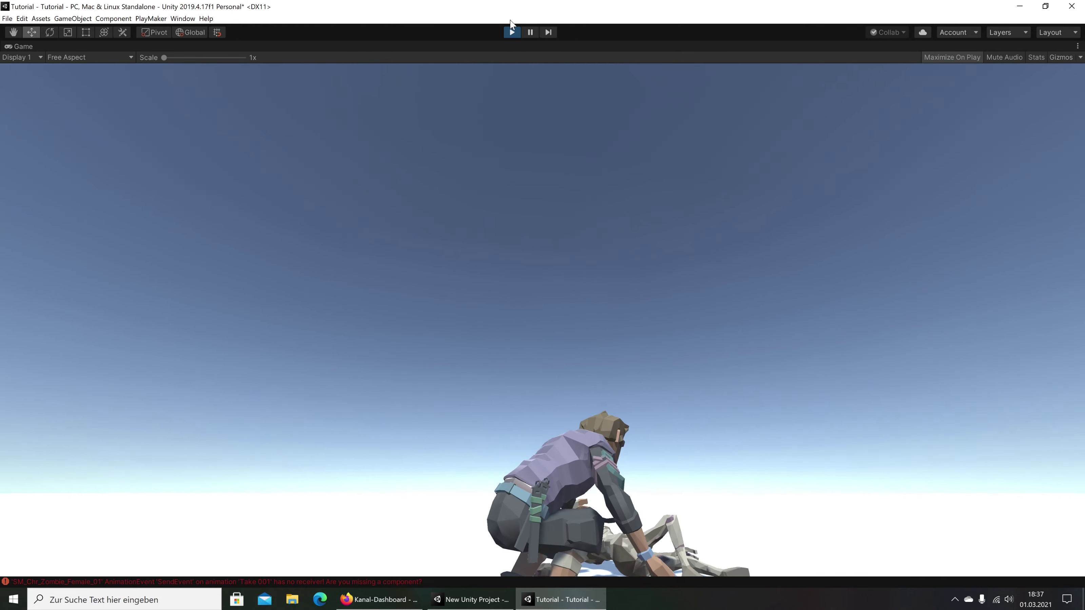
Stop play mode, select IK_Goal_RS, and drag it up and to the right
left_click(512, 31)
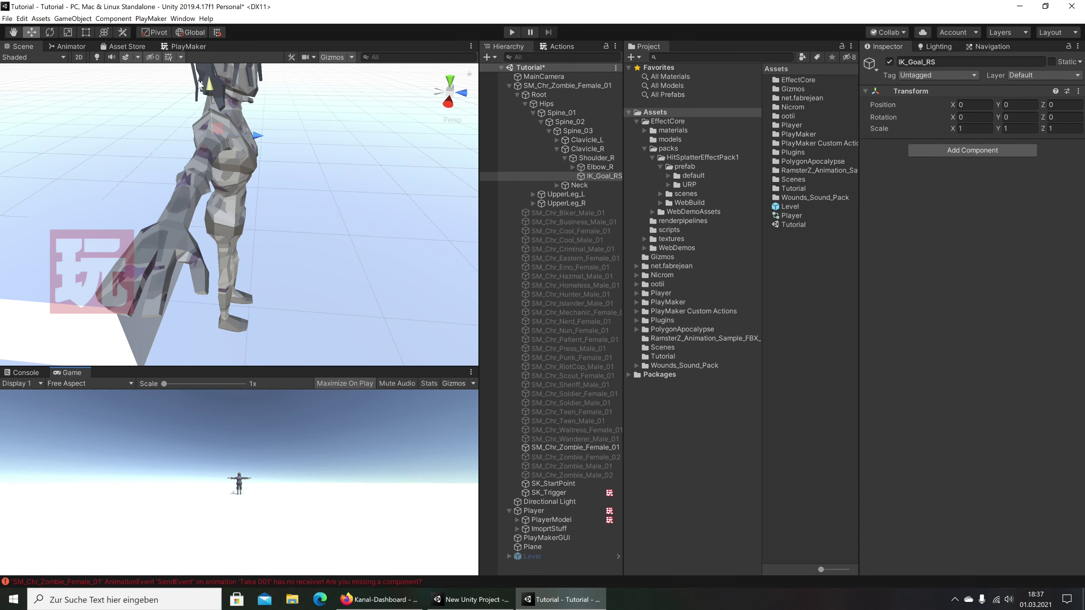
left_click(599, 179)
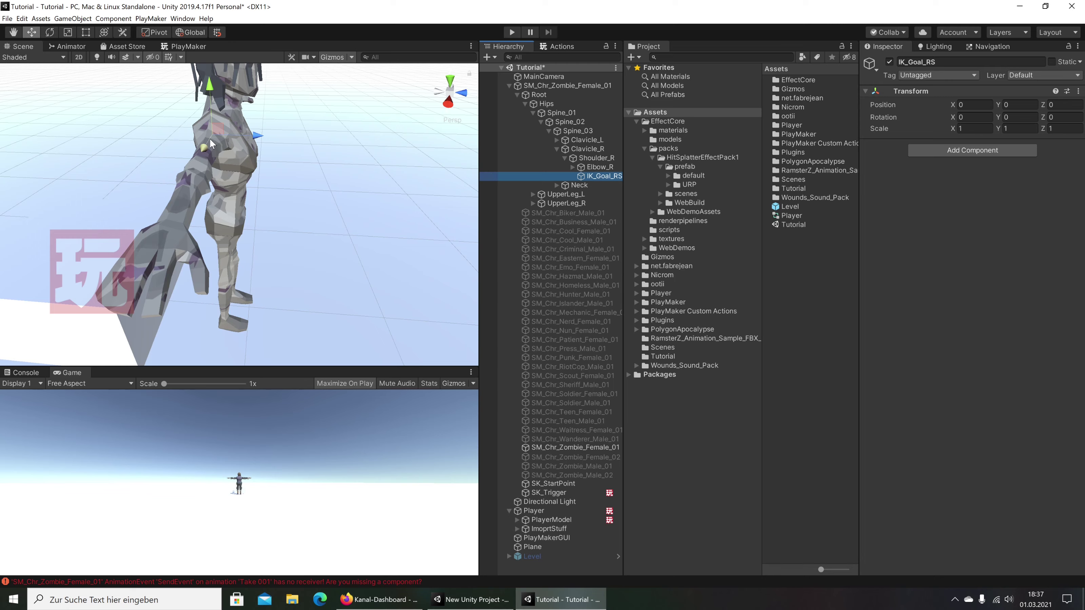
right_click_drag(219, 139, 166, 185)
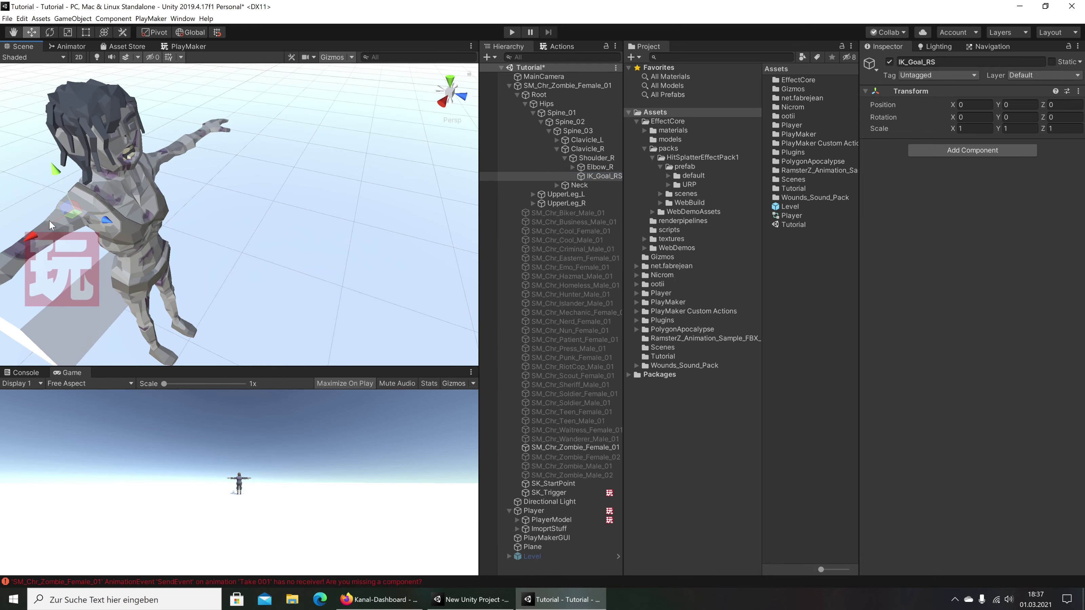
left_click_drag(49, 225, 58, 214)
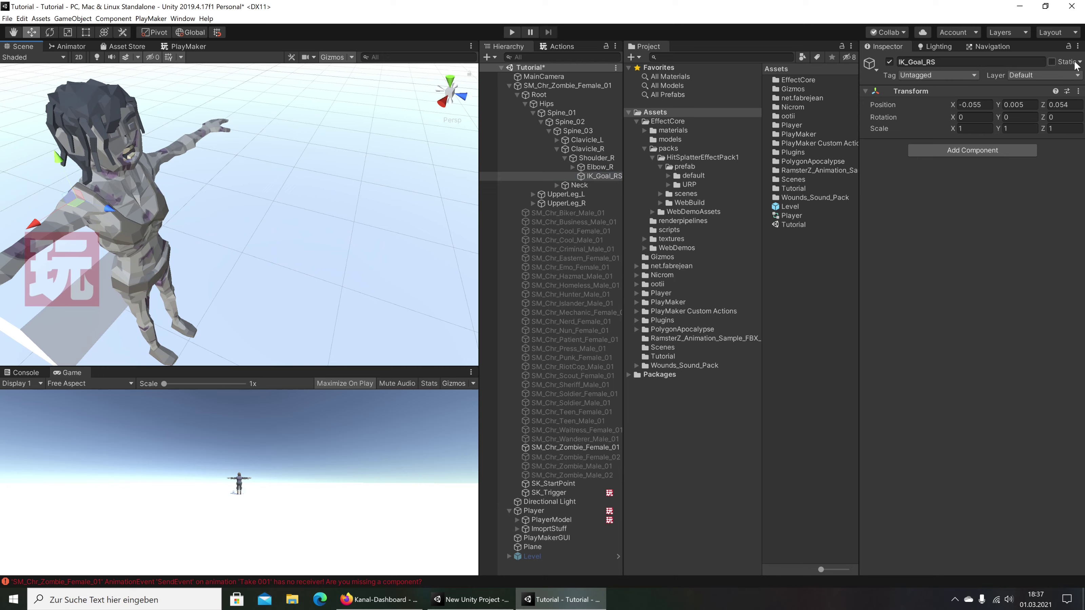
Paste the copied Transform values onto IK_Goal_RS, then reset its Transform to defaults
left_click(1078, 90)
left_click(1012, 136)
left_click(1078, 90)
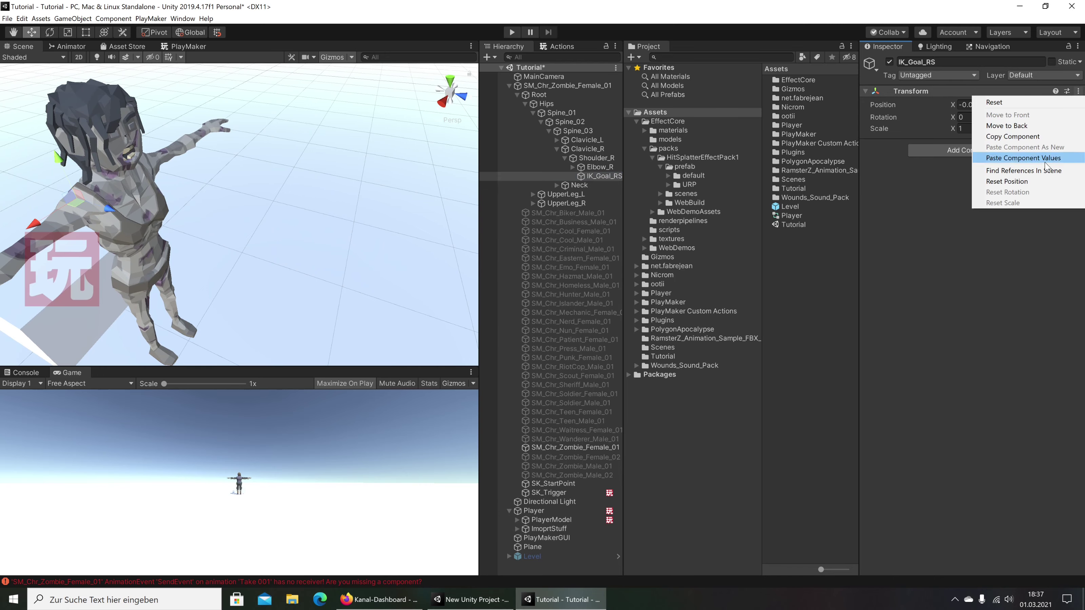
left_click(1044, 159)
left_click(1078, 91)
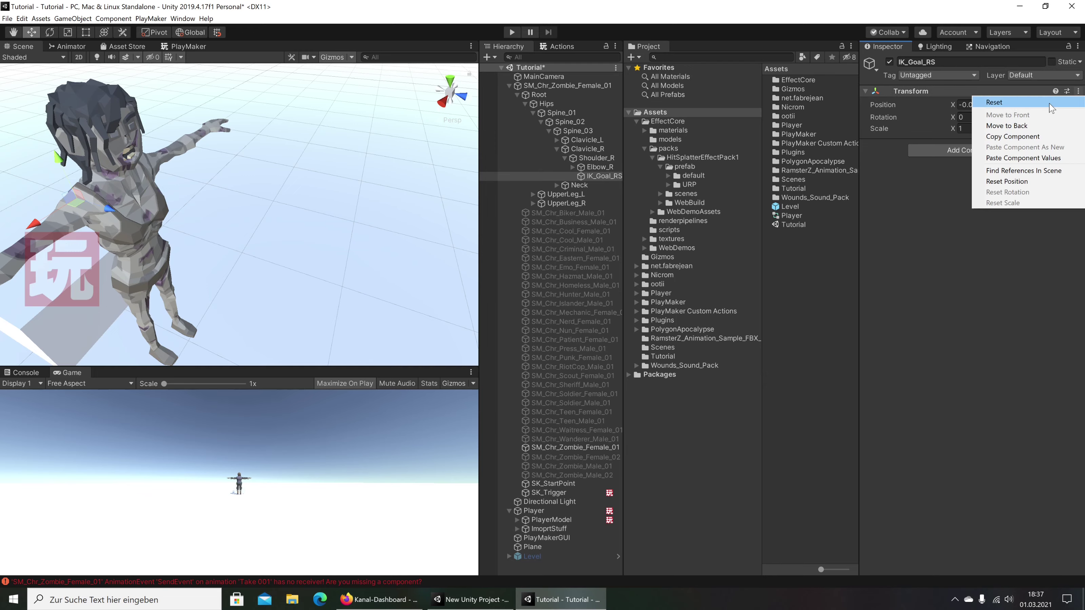
left_click(1052, 107)
Copy IK_Goal_Shoulder's position -0.022, 0.065, 0.098 from the reference project into IK_Goal_RS
left_click(472, 600)
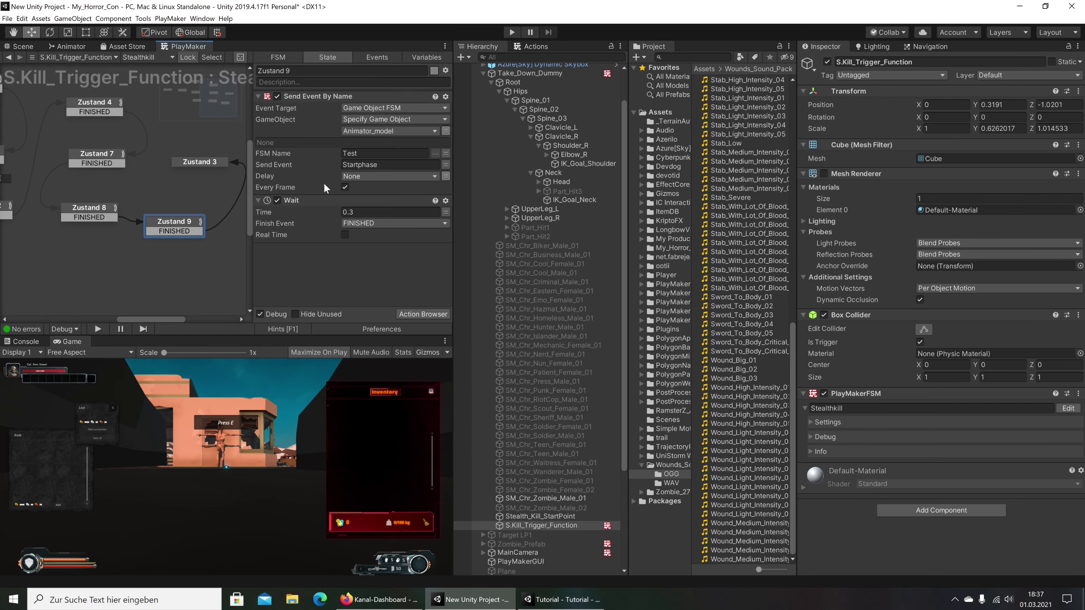
left_click(585, 164)
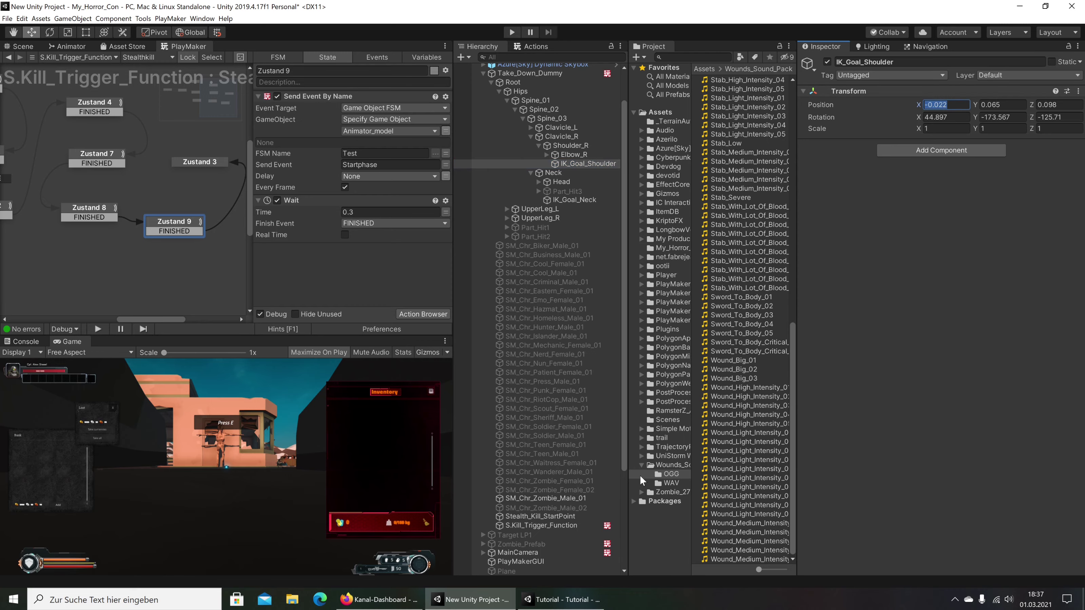
left_click(562, 600)
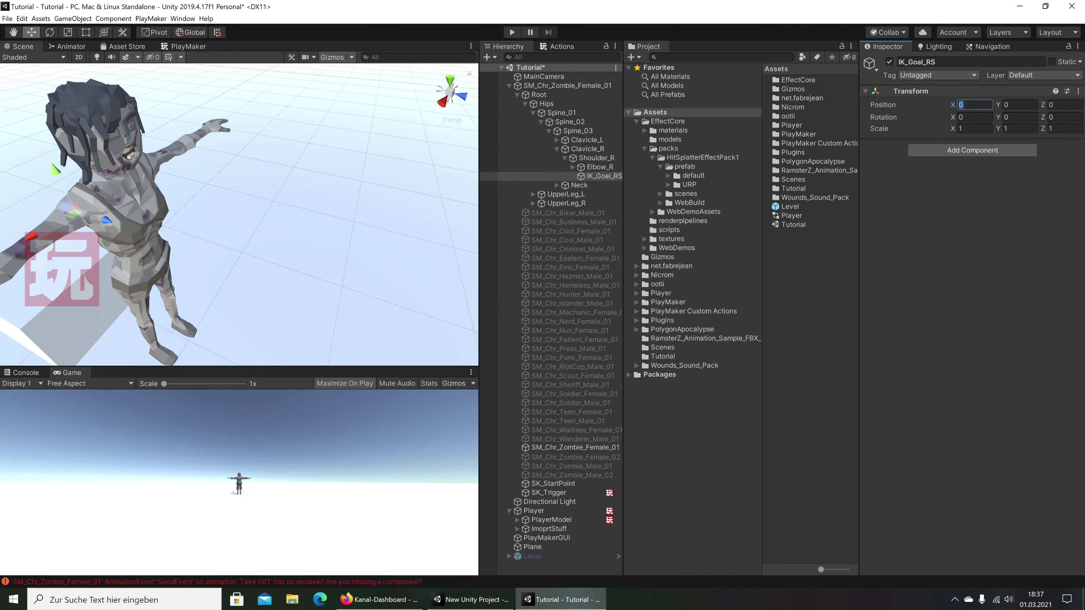
type("-0.022")
left_click(478, 599)
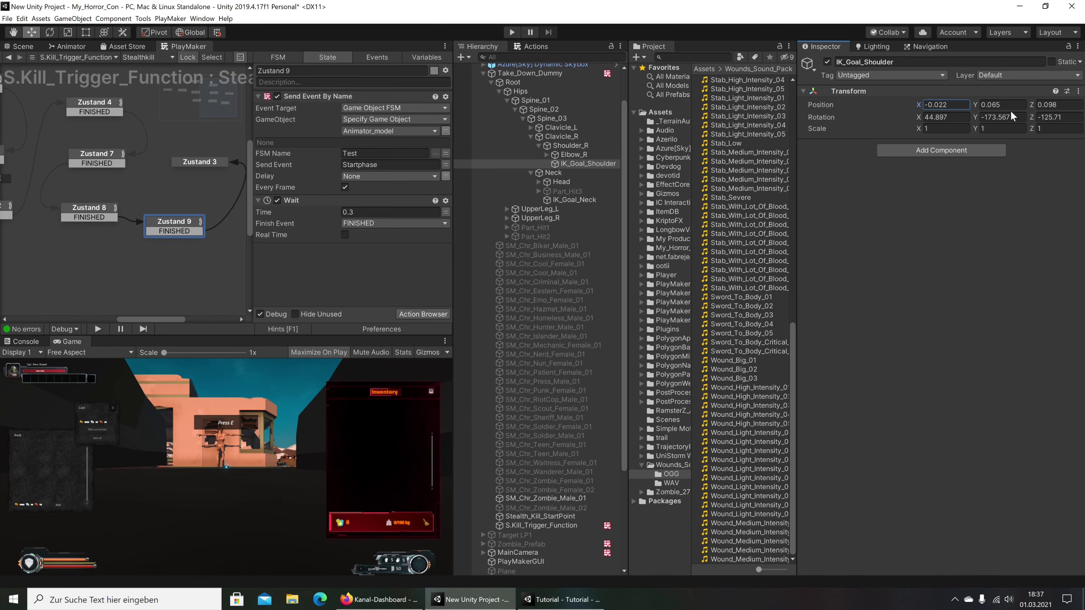
left_click(562, 599)
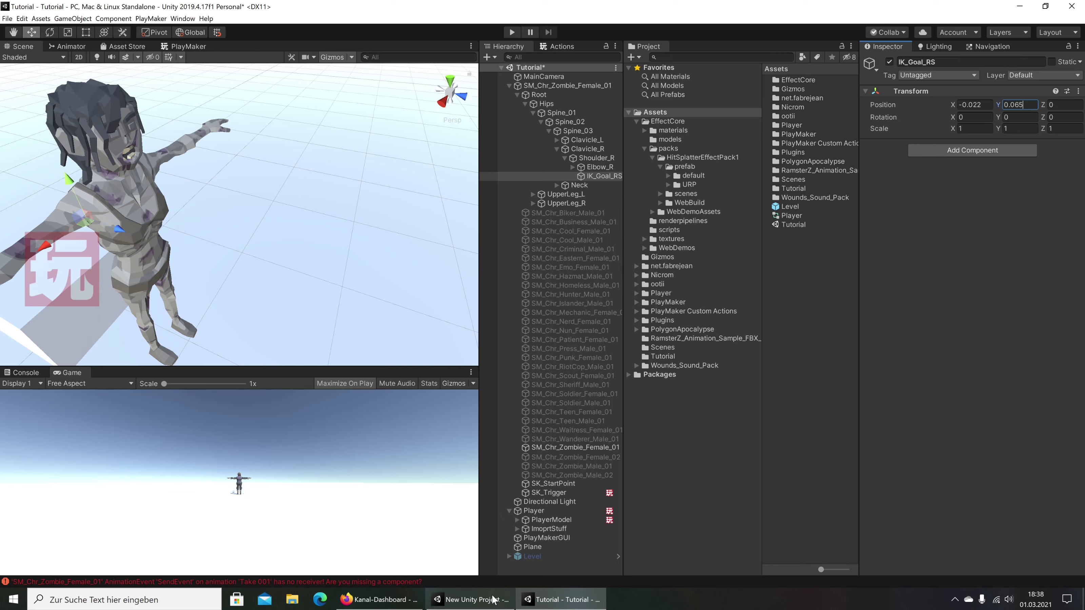
left_click(470, 600)
key("Tab")
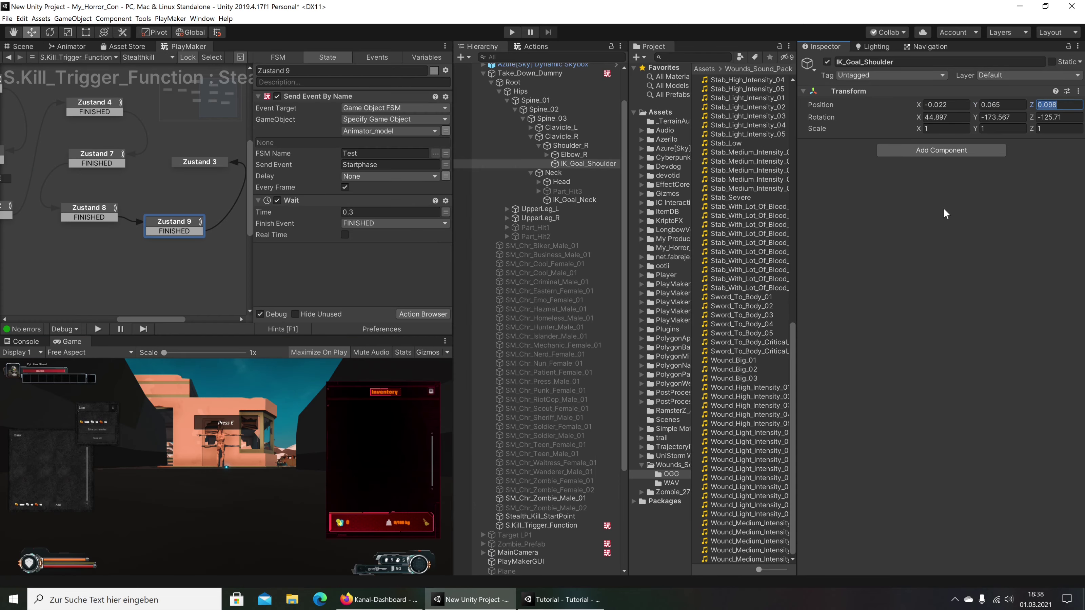
left_click(561, 599)
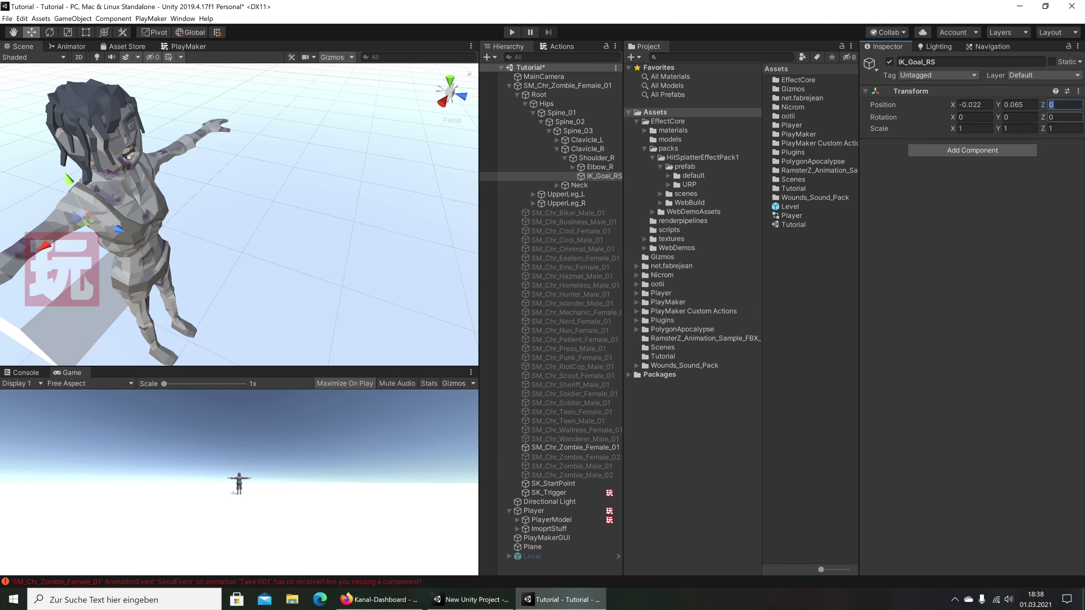
left_click(470, 599)
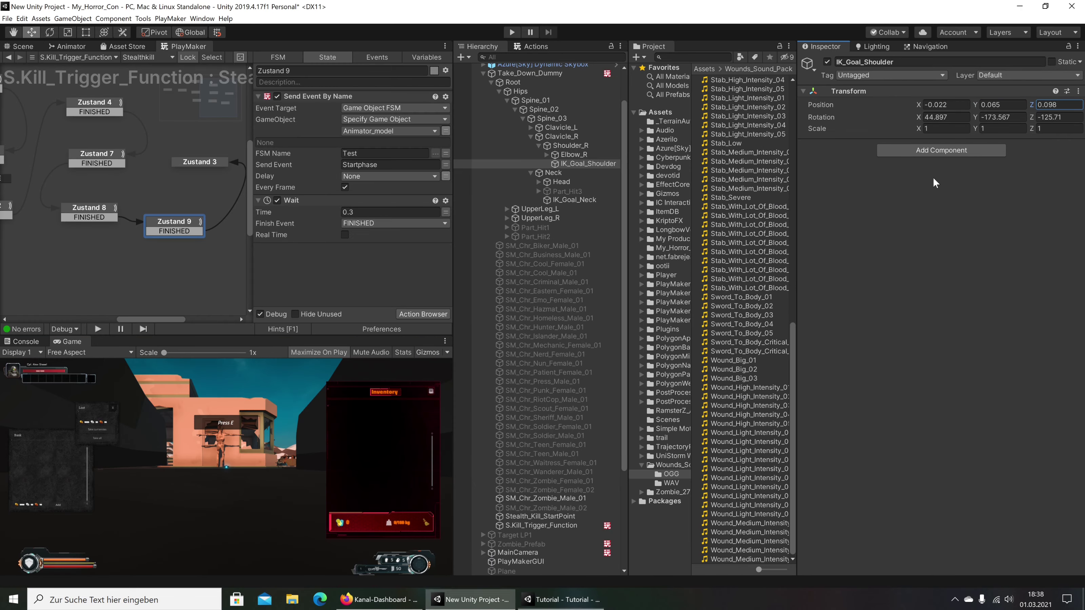
left_click(561, 600)
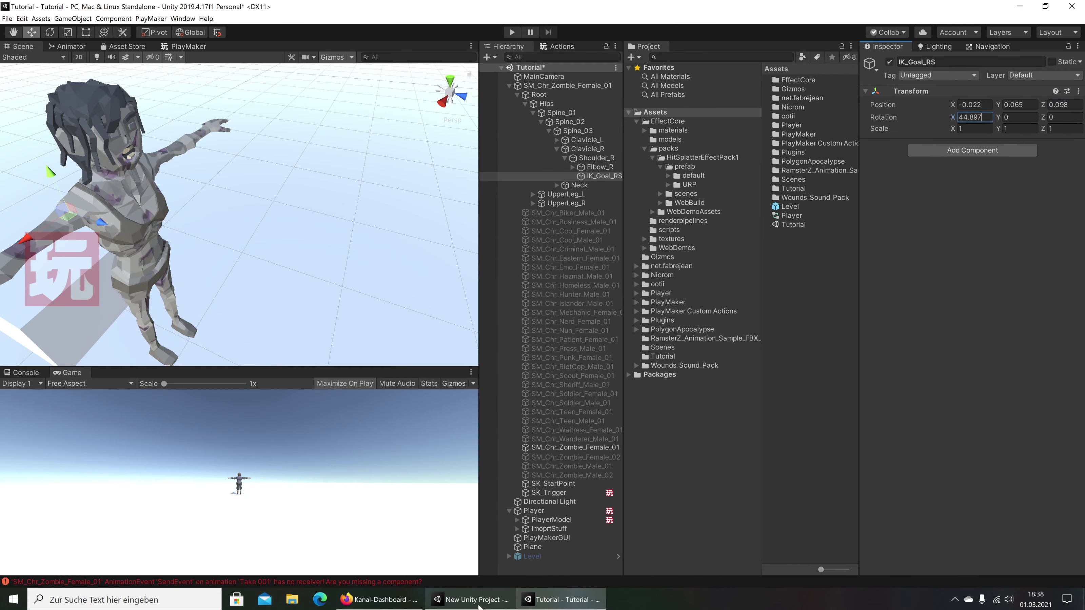
Enter rotation 44.897, -173.567, -125.71 on IK_Goal_RS and frame it in the scene view
left_click(470, 599)
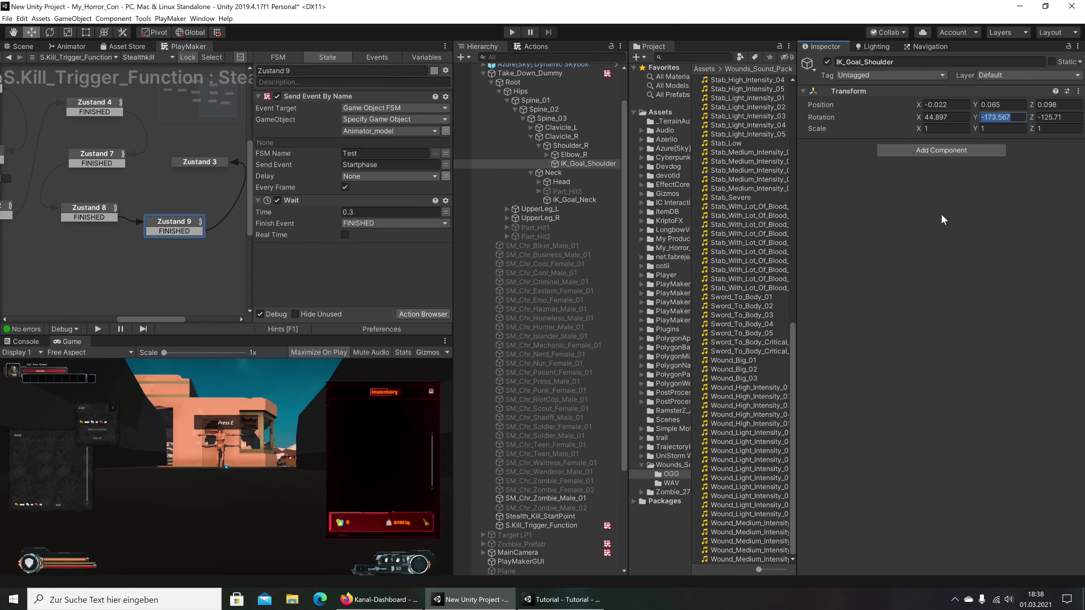
left_click(562, 599)
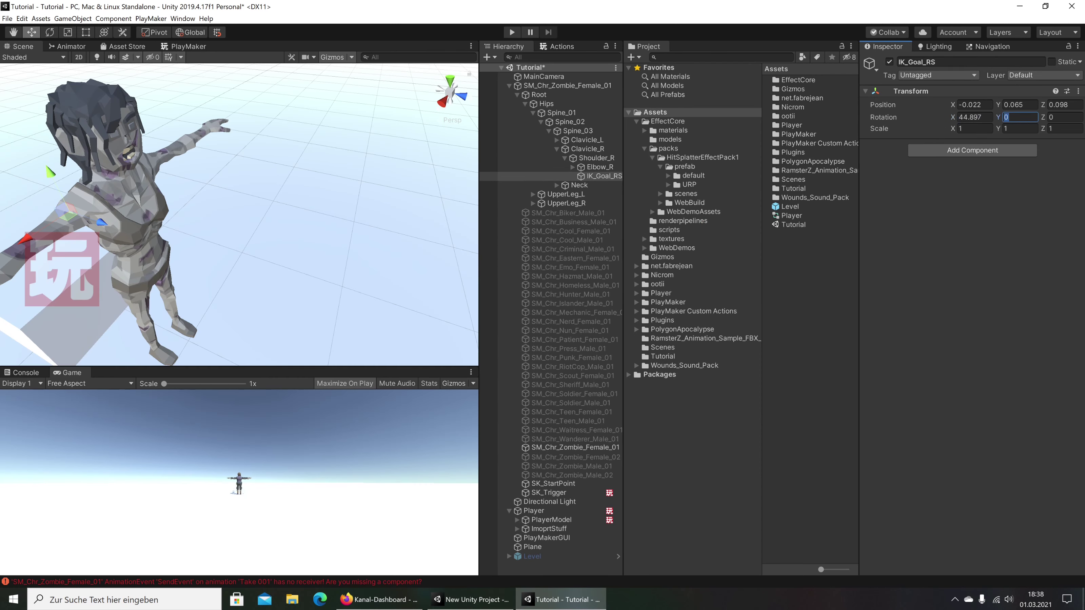
left_click(470, 599)
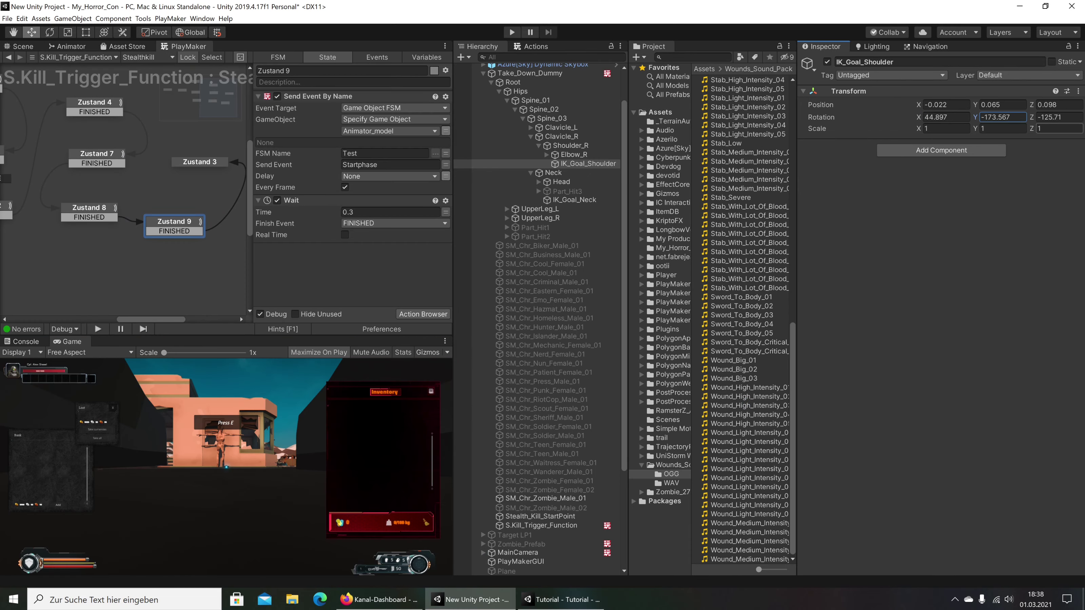
left_click(590, 590)
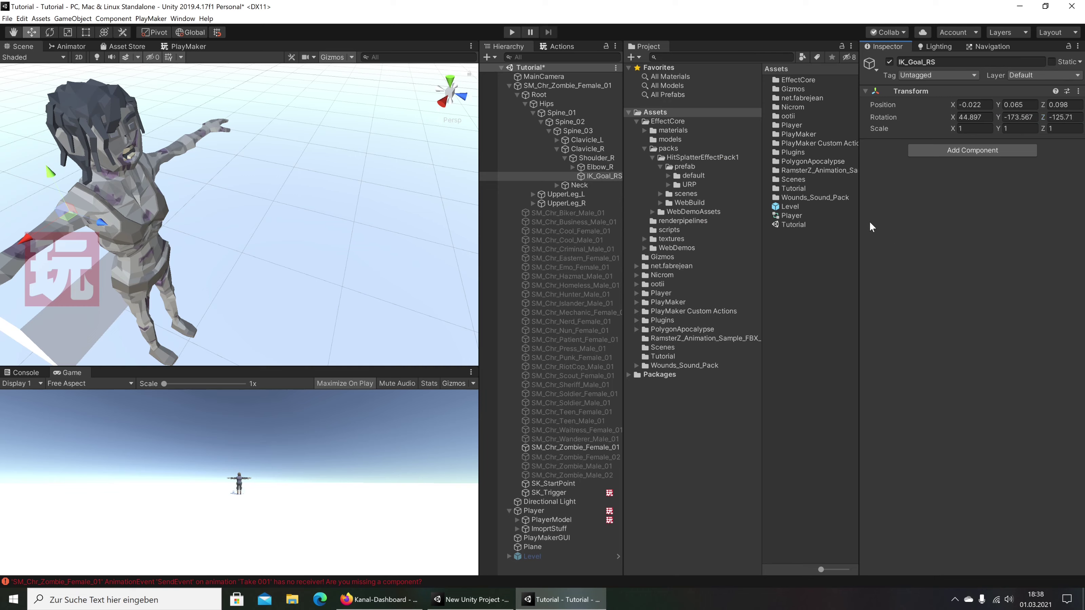
left_click_drag(860, 218, 839, 218)
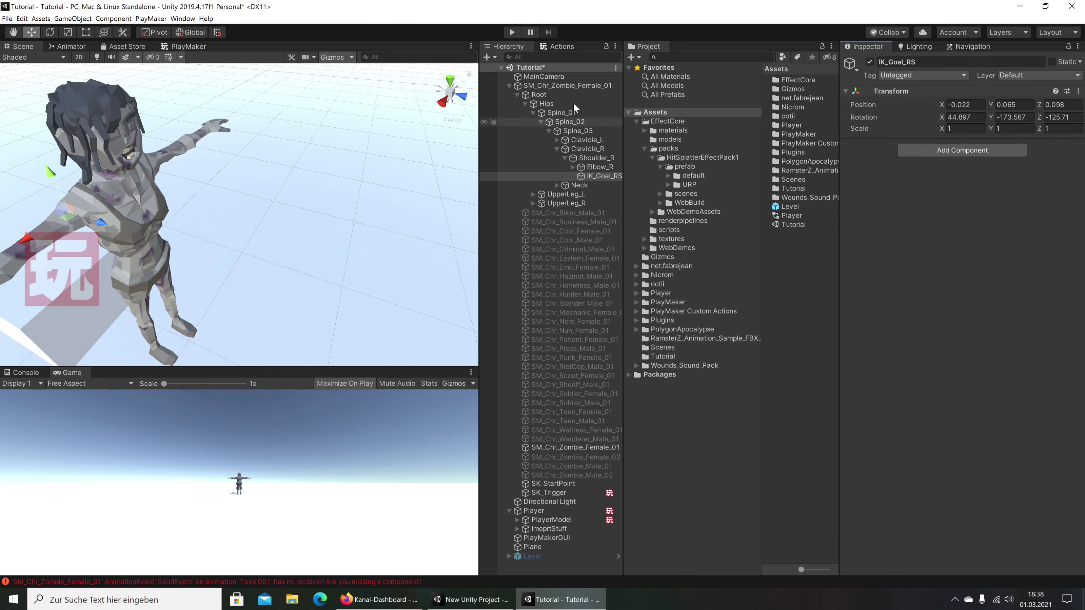
key("f")
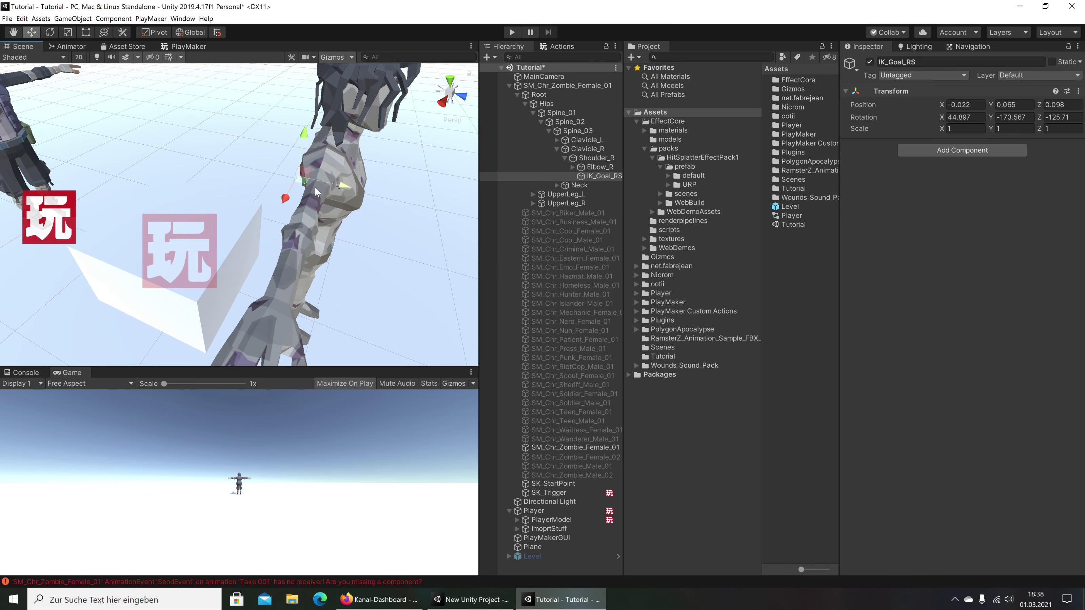
right_click_drag(315, 188, 443, 72)
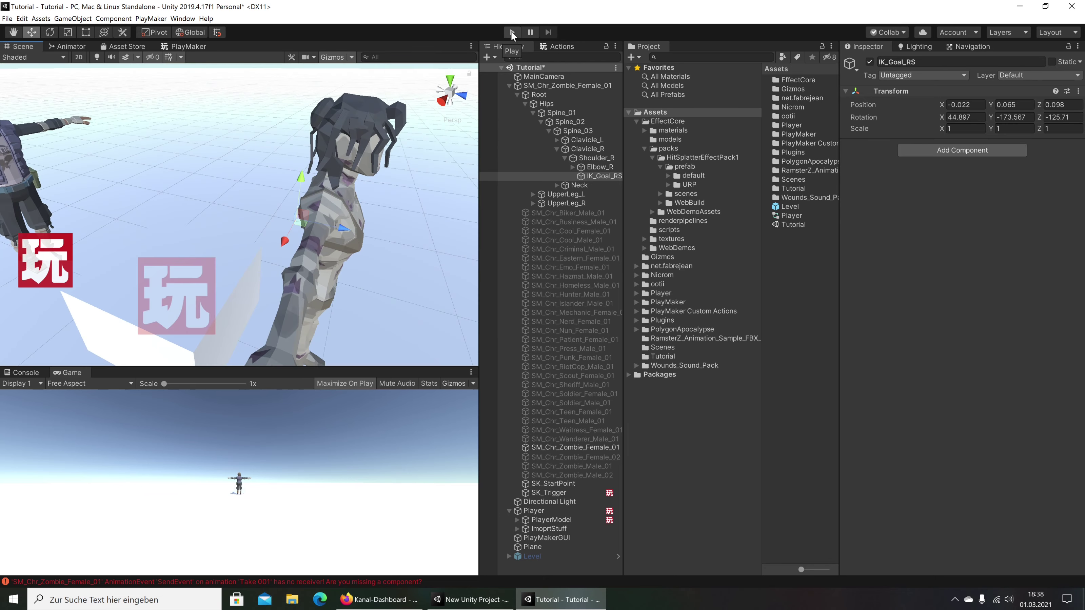
left_click(512, 32)
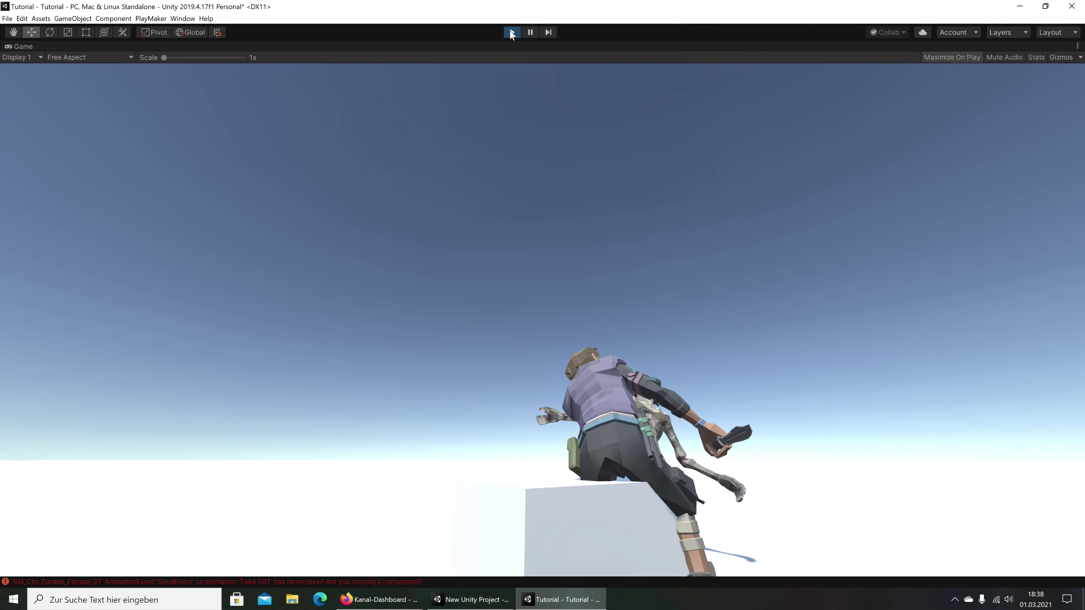
left_click(512, 32)
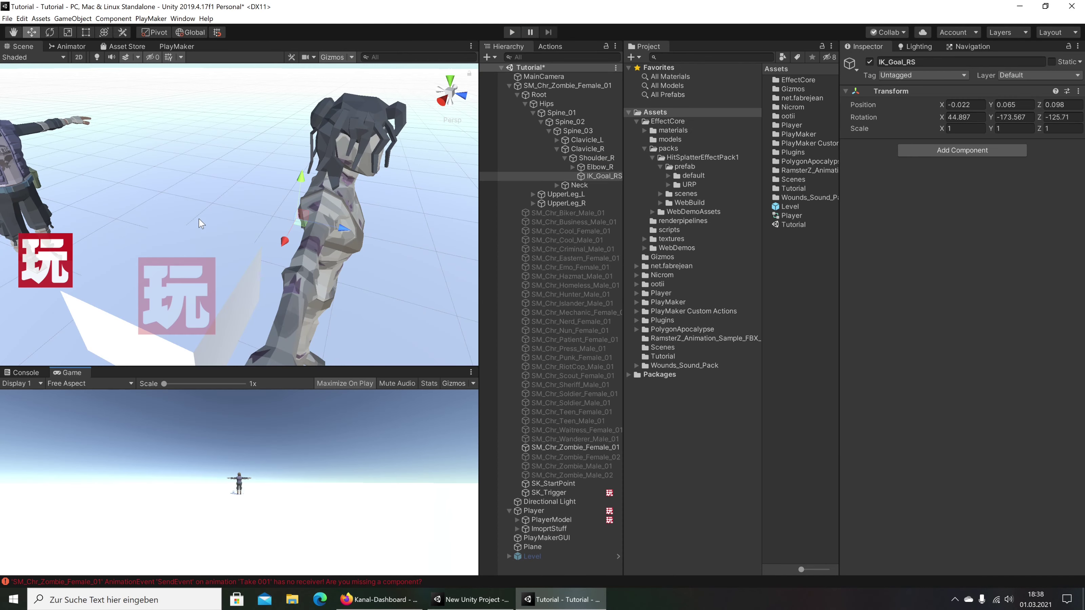
Open SK_Trigger's TakeDown FSM and add Zustand 7, linked from Zustand 6's FINISHED
right_click_drag(200, 223, 188, 239)
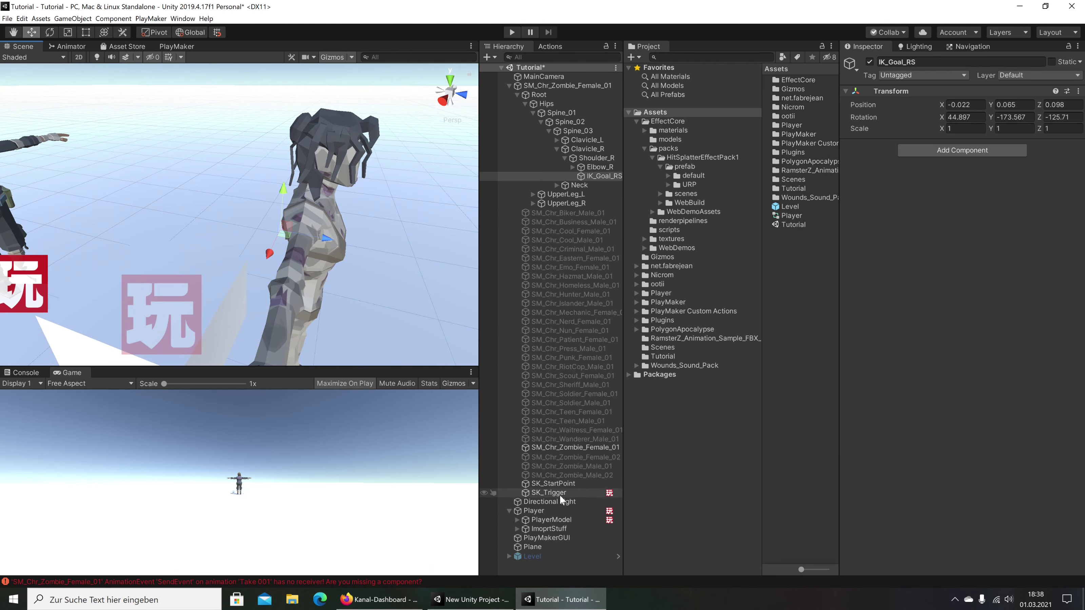
left_click(560, 495)
left_click(1072, 409)
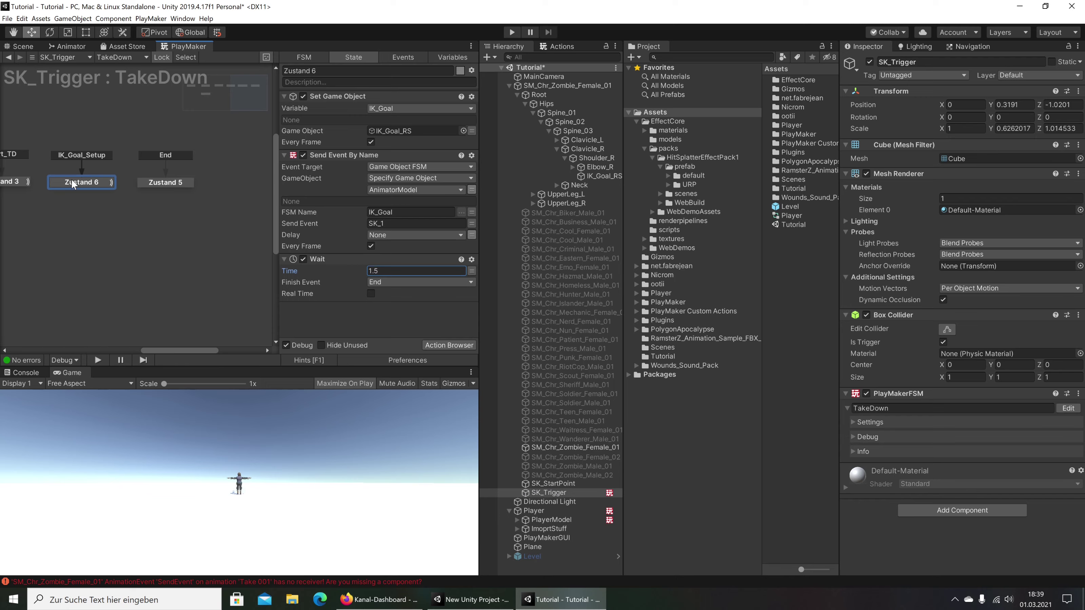
right_click(55, 236)
left_click(72, 238)
left_click_drag(81, 191, 107, 235)
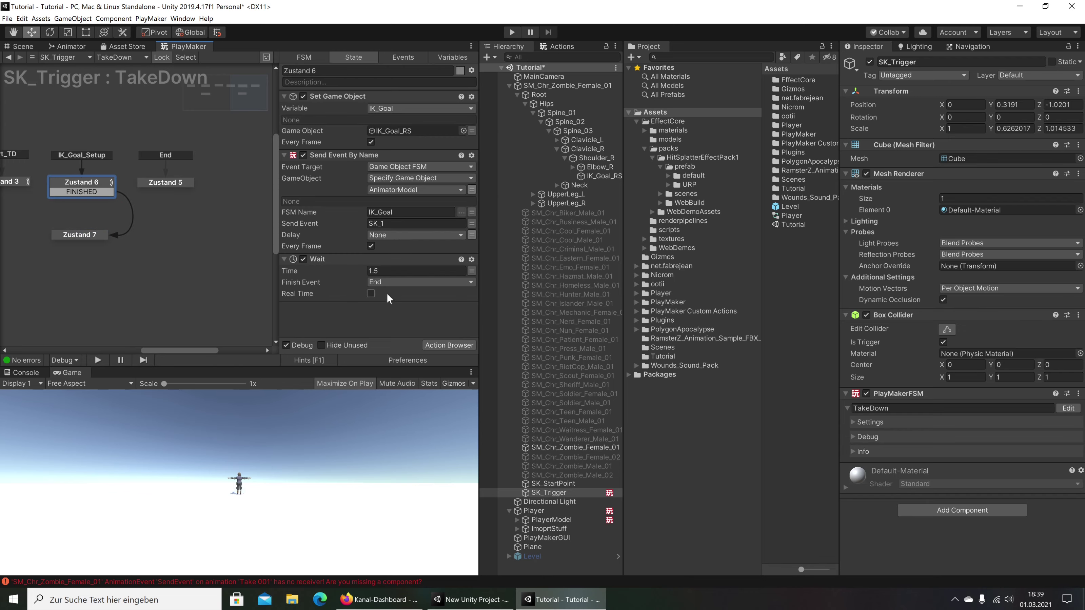
left_click(387, 282)
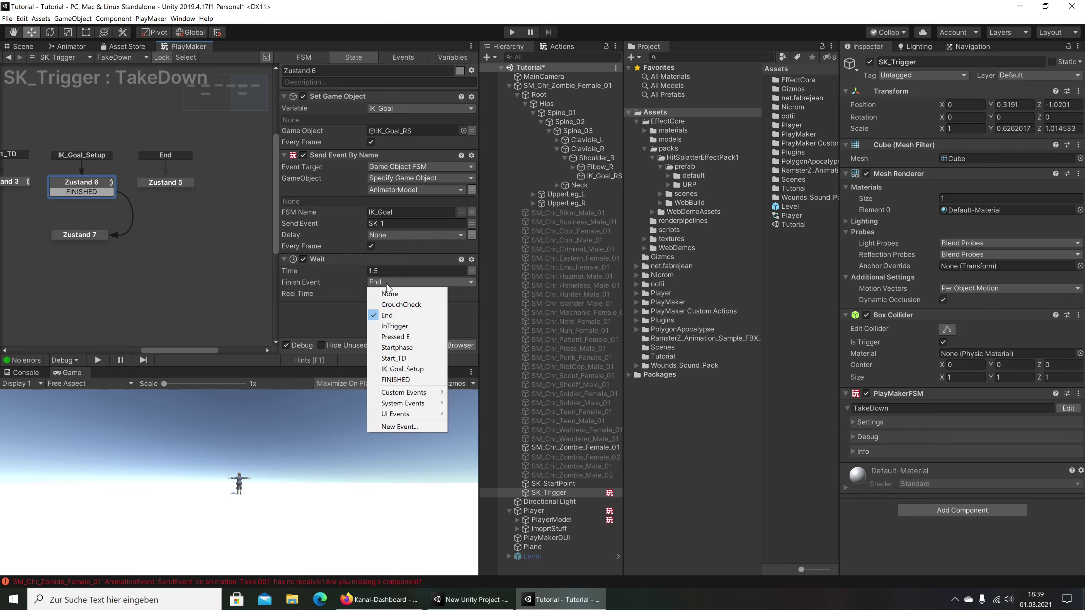
left_click(92, 190)
Copy Zustand 6's Send Event By Name (Startphase to IK_Goal) and paste it into Zustand 7
right_click(325, 155)
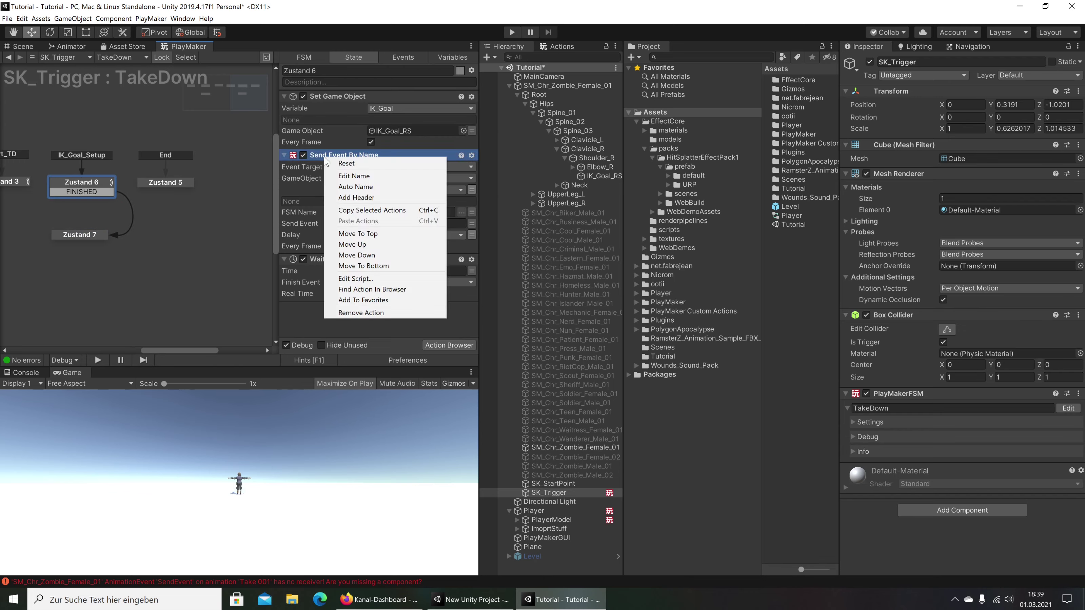
left_click(377, 212)
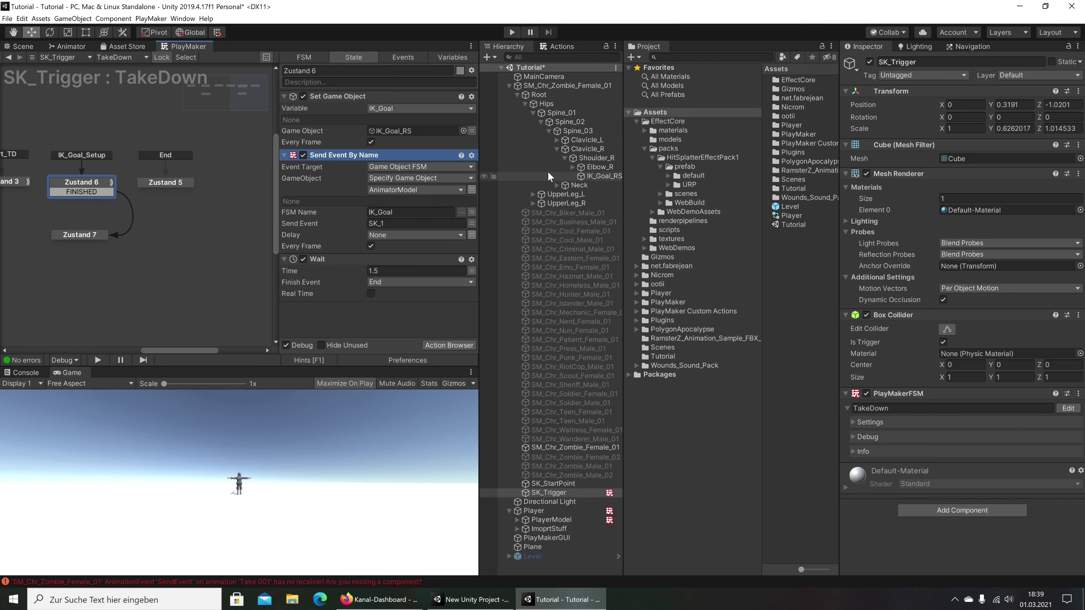
left_click(81, 236)
right_click(350, 176)
left_click(376, 267)
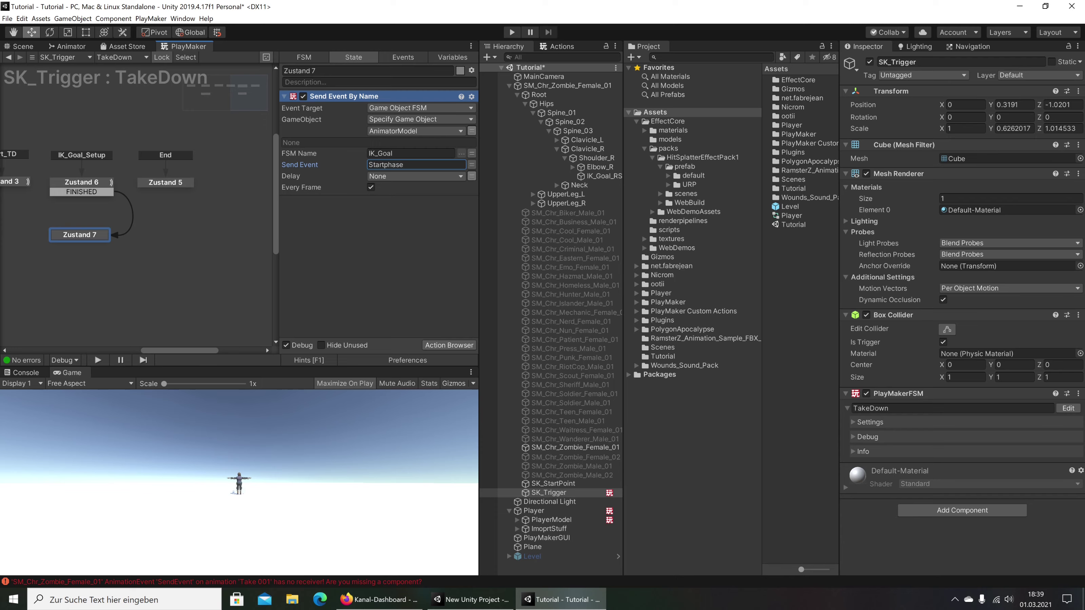
left_click(98, 184)
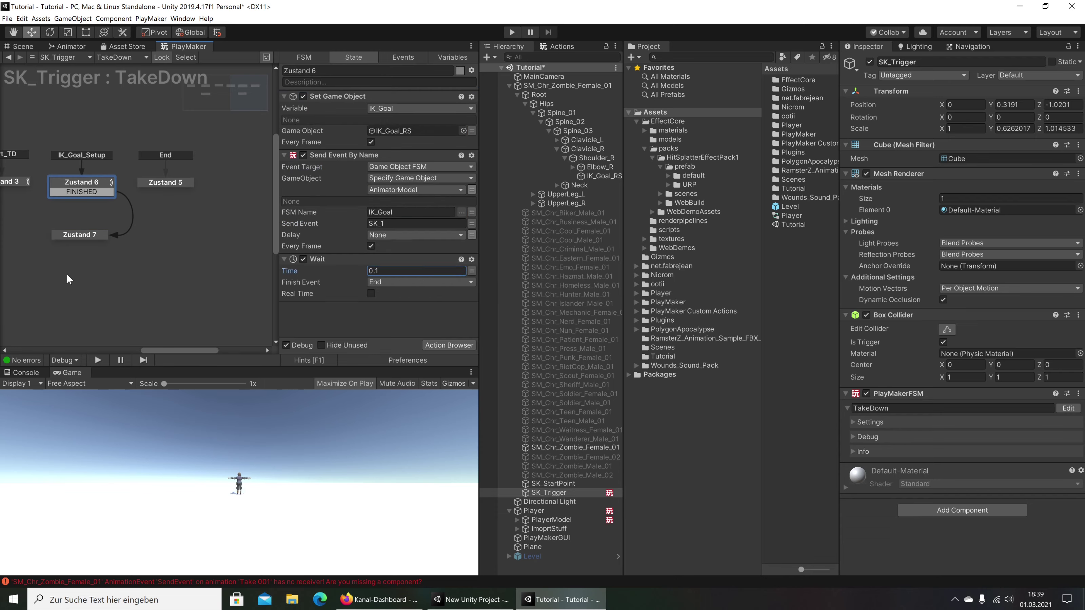
left_click(69, 240)
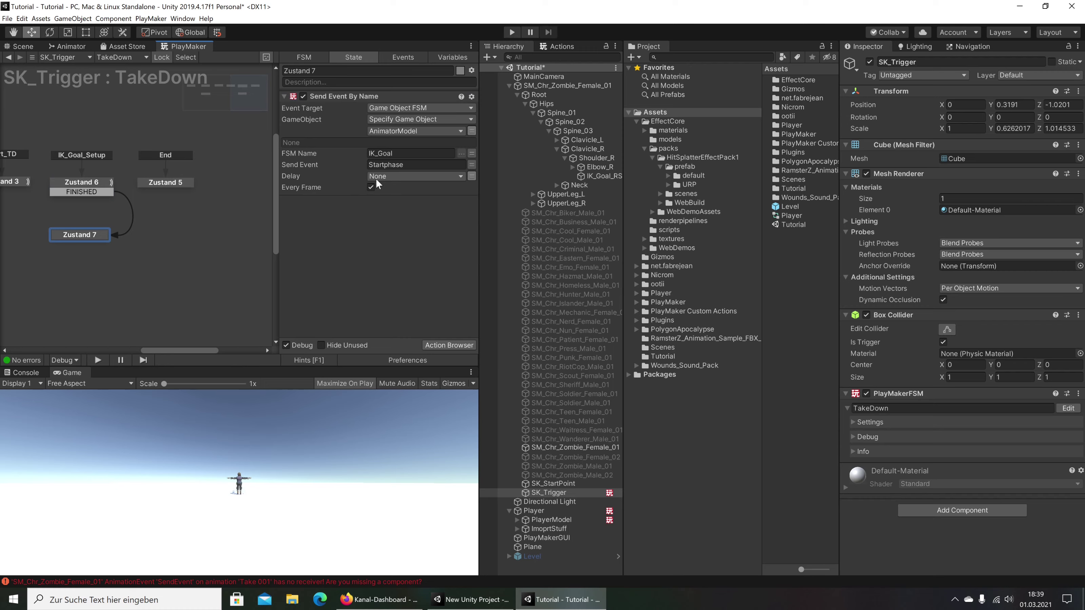
Add a 0.1 s Wait finishing with End to Zustand 7 and run the game
left_click(557, 46)
type("wai")
double_click(528, 94)
left_click(400, 213)
type("0.1")
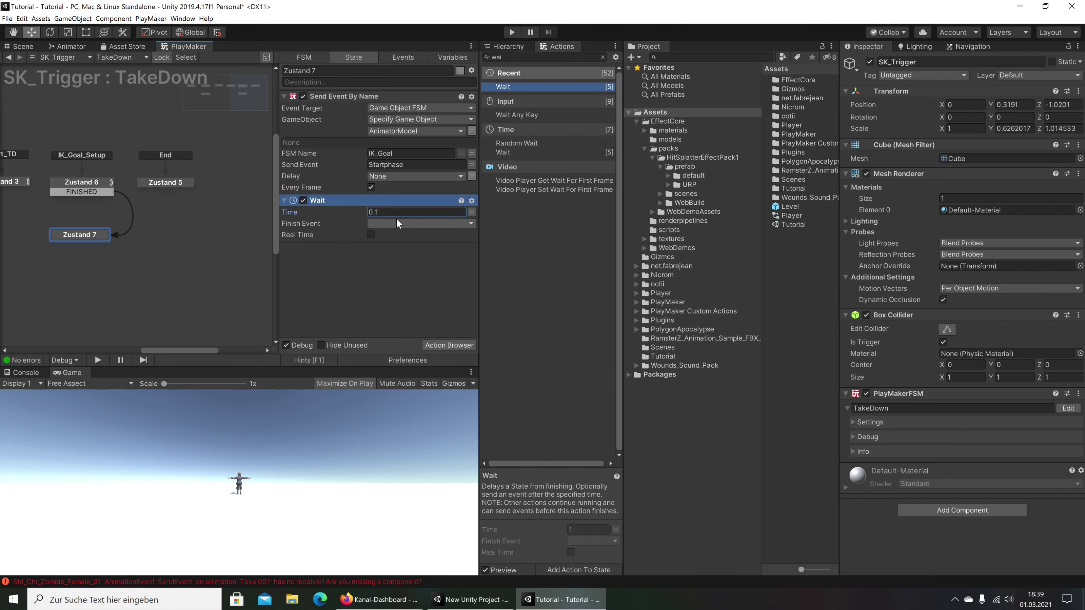
left_click(397, 223)
left_click(376, 258)
left_click(511, 32)
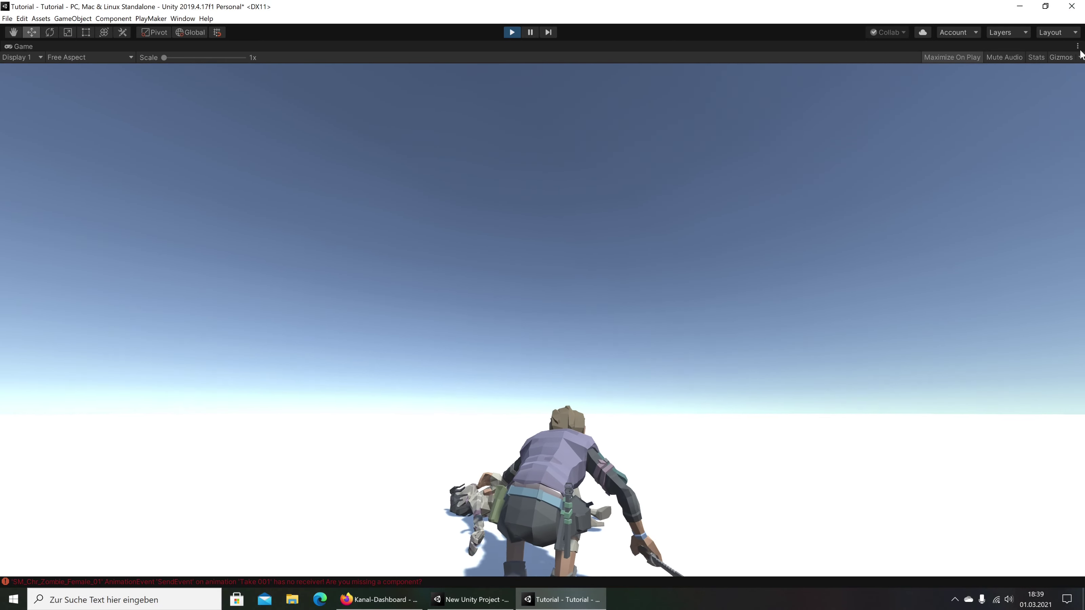
Restore the editor layout, stop play mode, and reopen SK_Trigger's TakeDown FSM in PlayMaker
left_click(1078, 46)
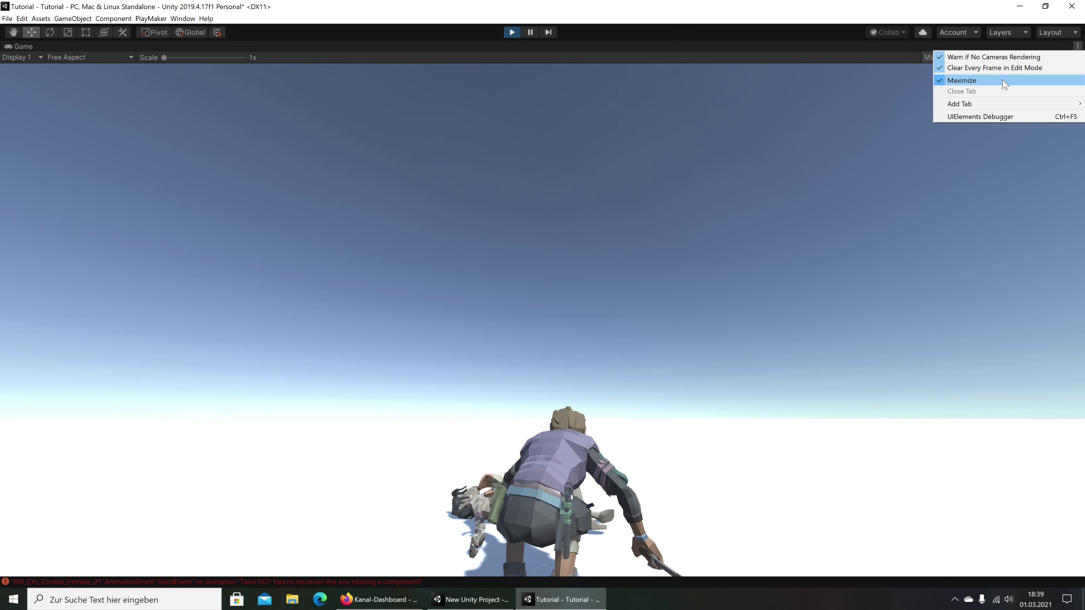
left_click(1007, 80)
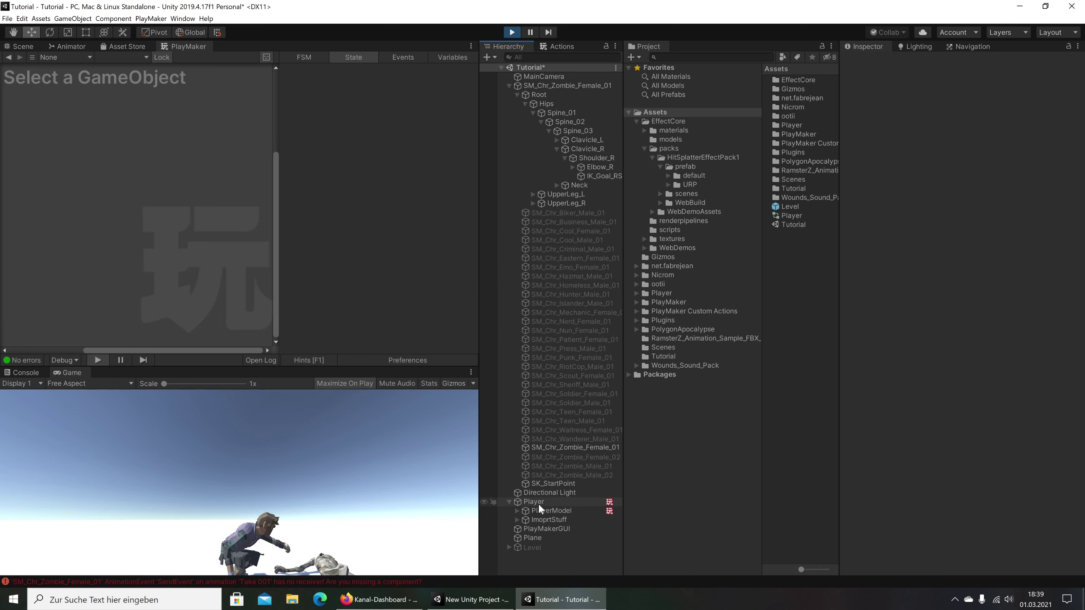
left_click(567, 507)
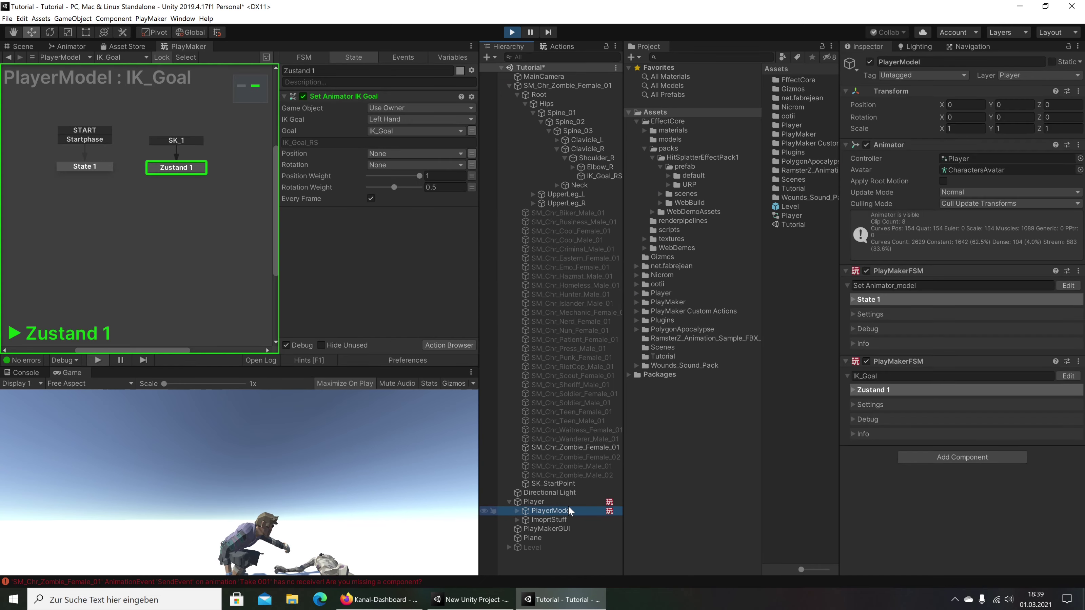
left_click(512, 33)
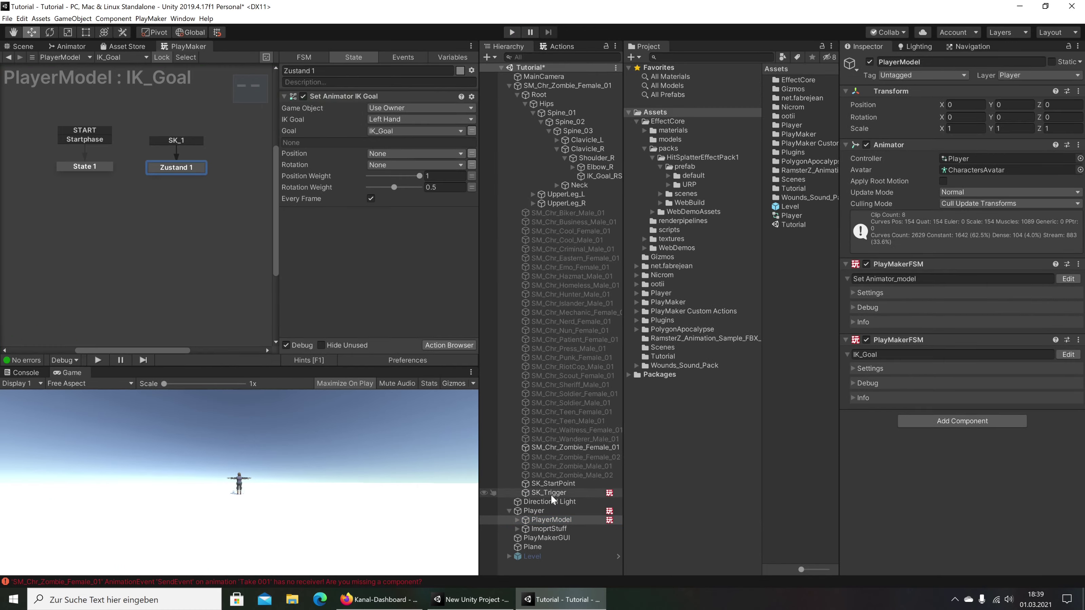
left_click(549, 493)
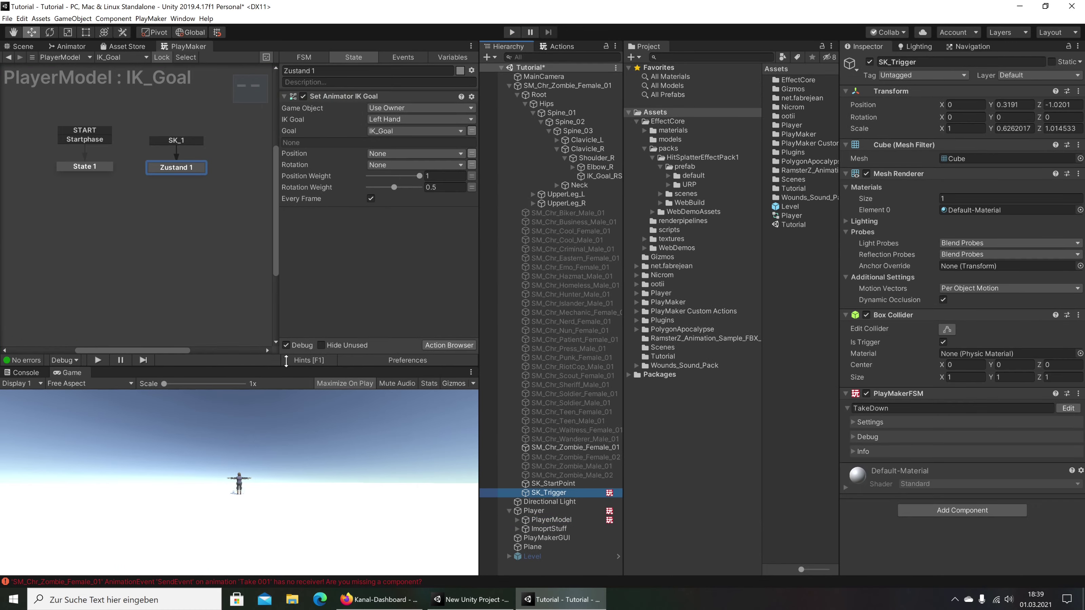
left_click(1068, 408)
Change Zustand 6's Wait finish event from End to FINISHED
middle_click_drag(235, 168, 174, 168)
left_click(209, 174)
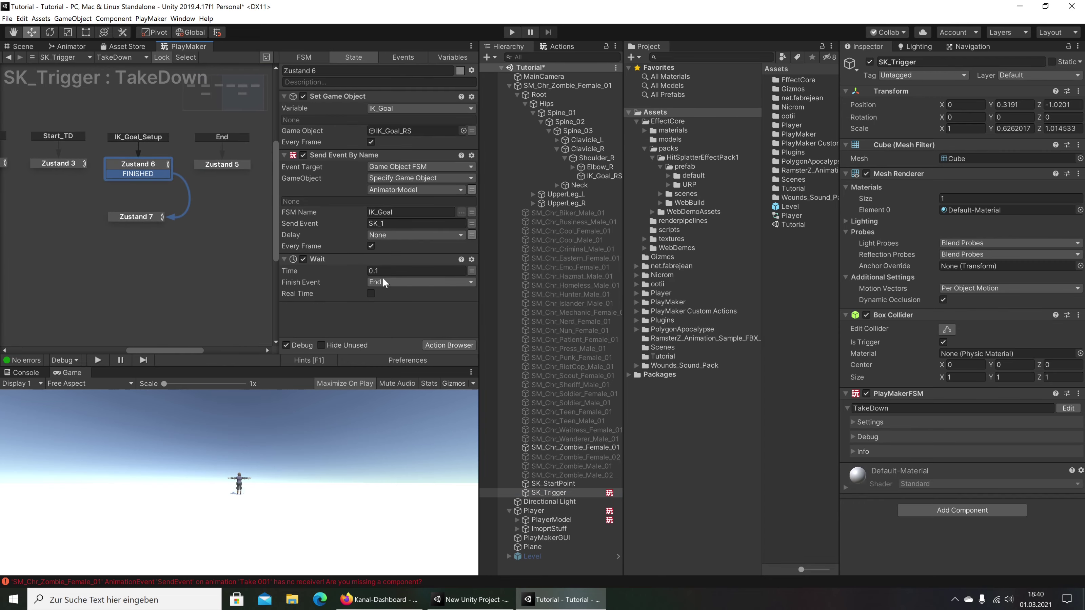
left_click(387, 283)
left_click(408, 379)
Check Zustand 3's Scale Time of 0.8, then play-test the takedown and stop
left_click(55, 161)
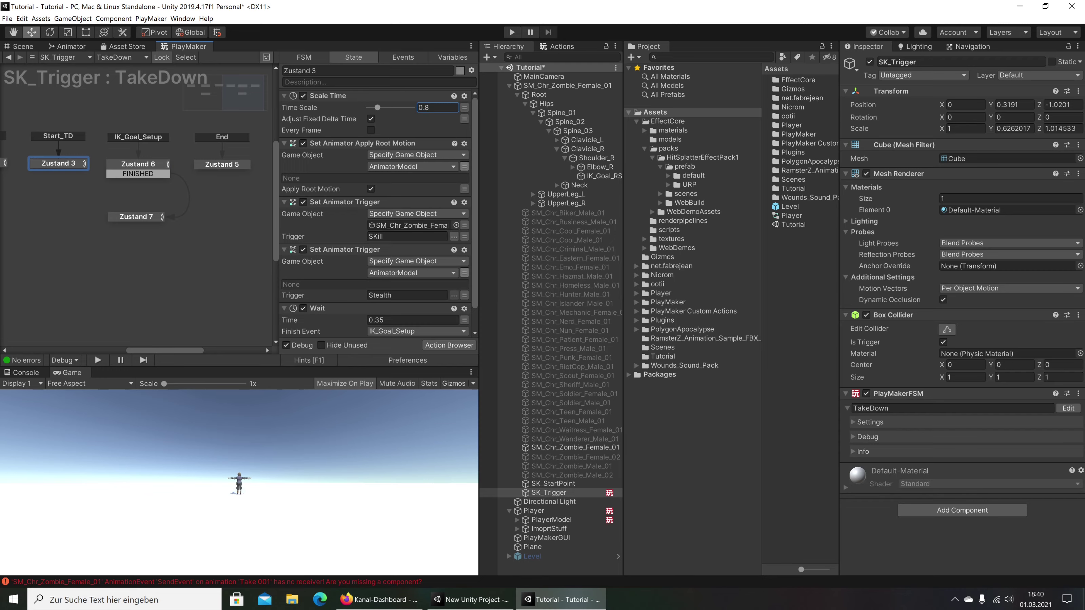
left_click(512, 32)
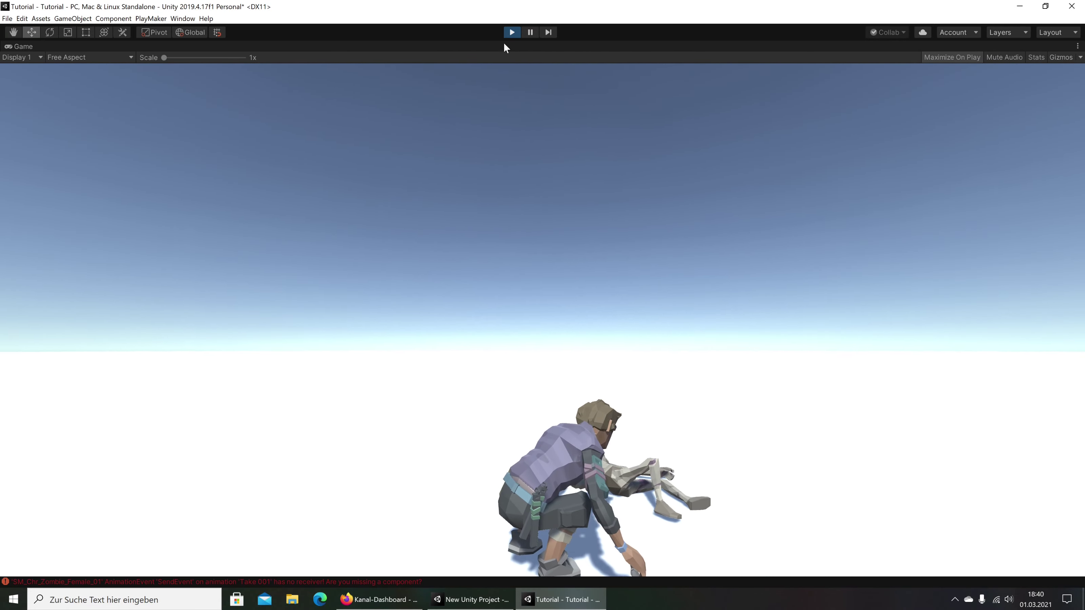
left_click(507, 34)
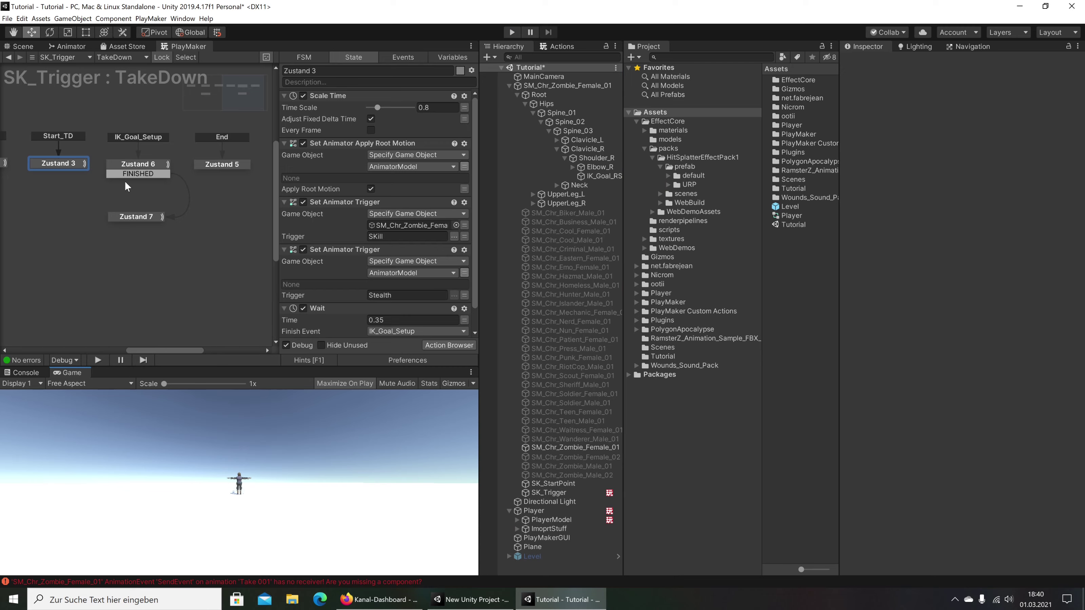
Change Zustand 6's Wait time from 0.1 to 1.5 seconds and replay the takedown
left_click(126, 171)
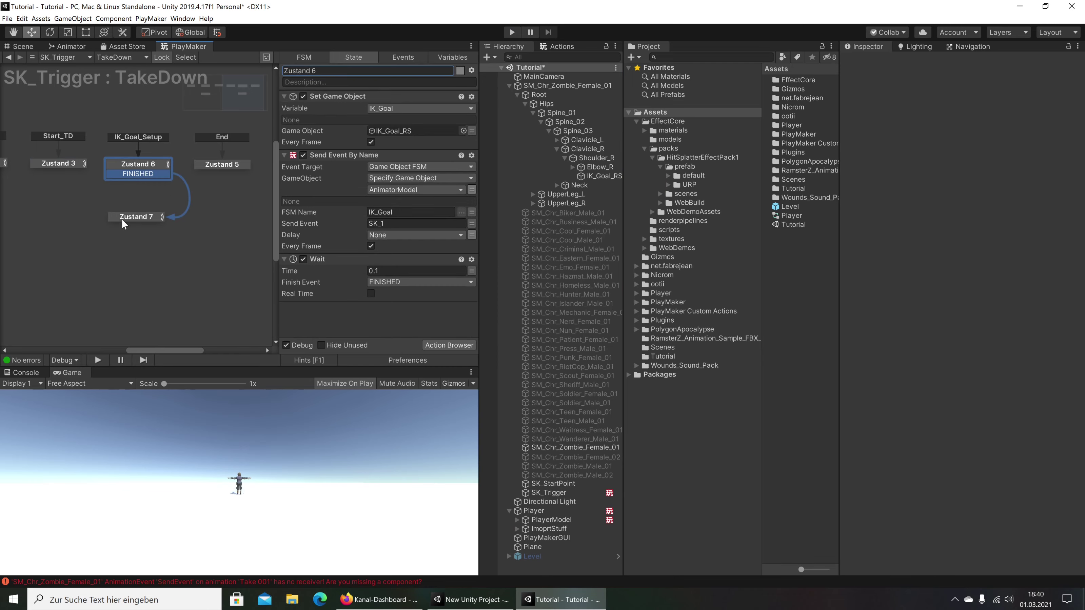
left_click(126, 166)
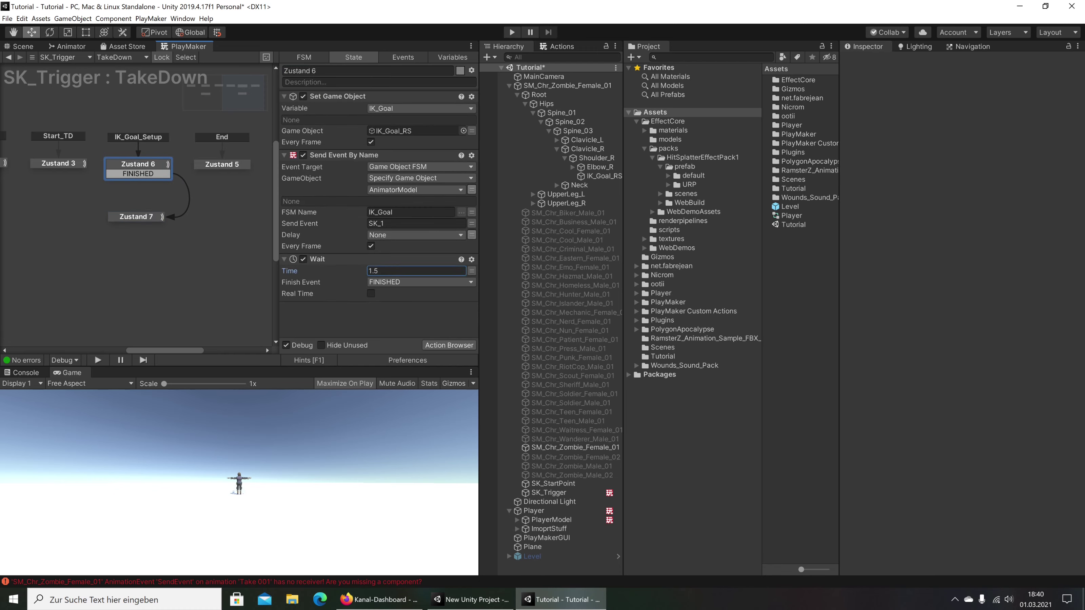
left_click(141, 263)
left_click(118, 175)
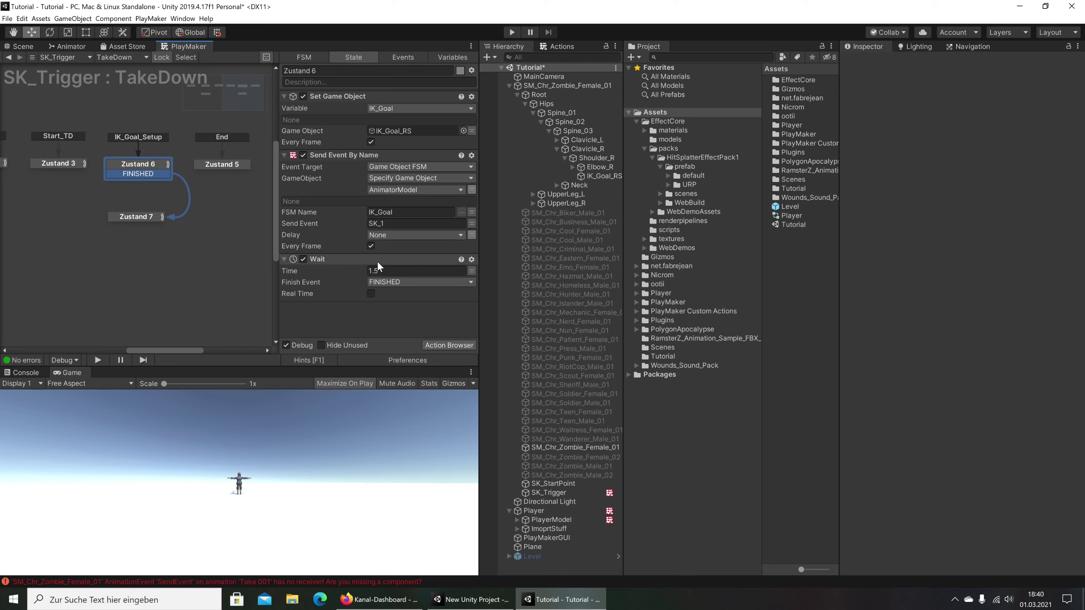
left_click(126, 216)
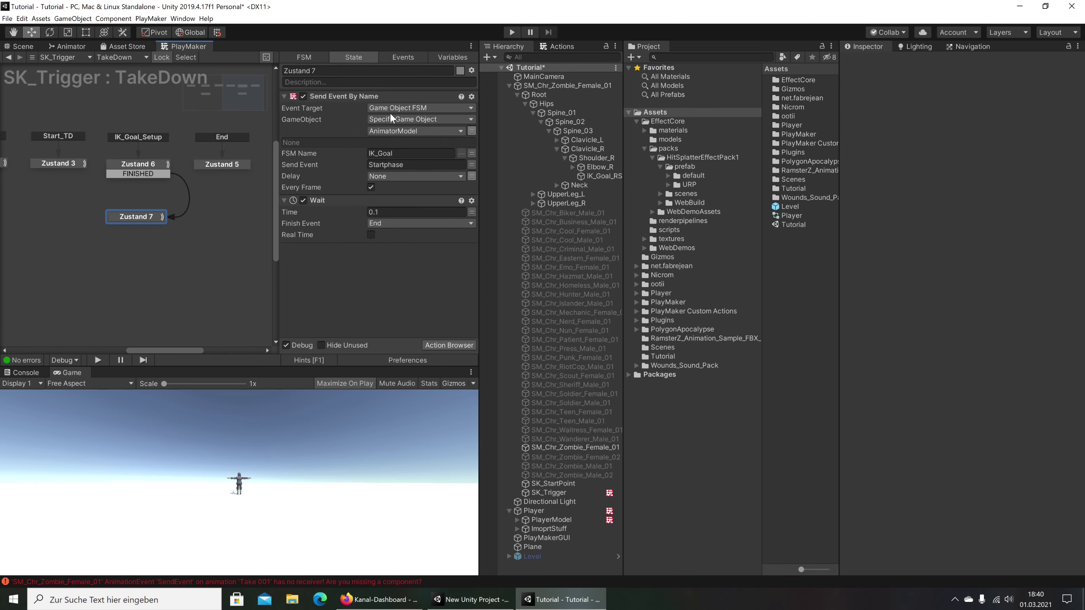
left_click(151, 162)
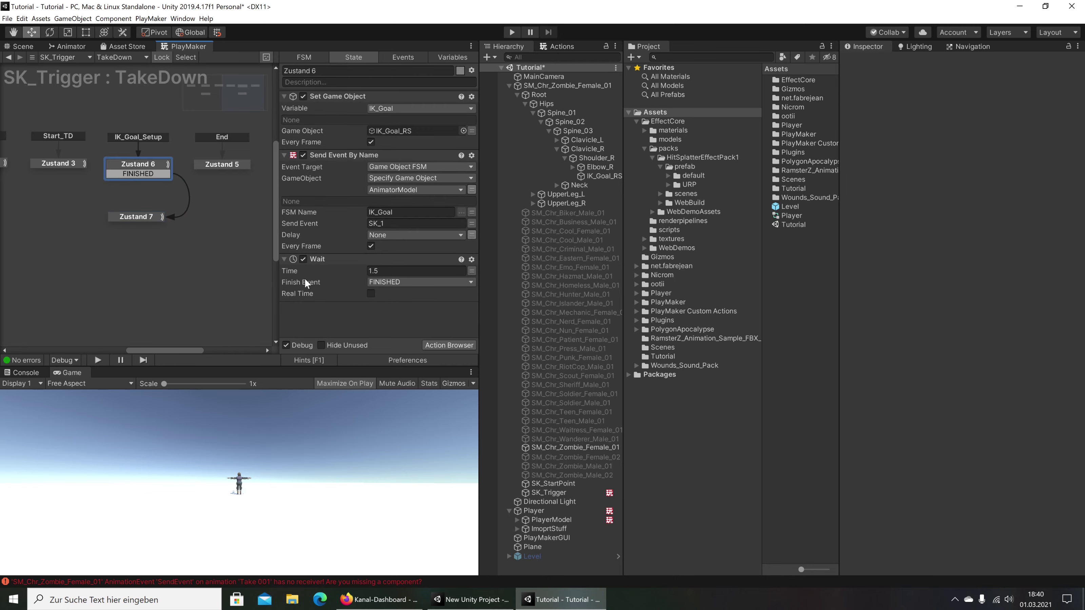
left_click(510, 33)
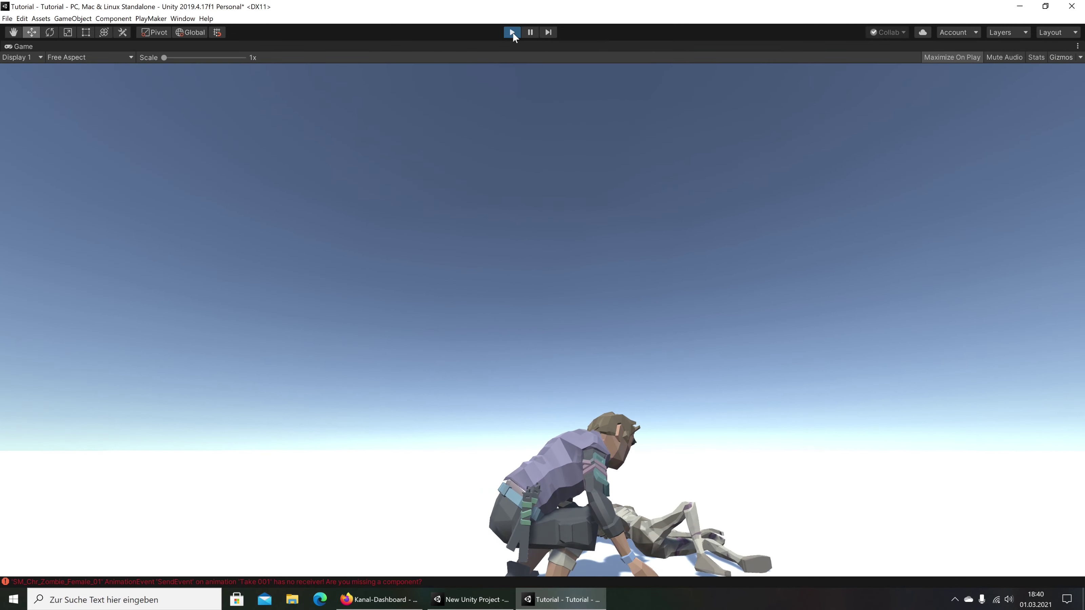
left_click(512, 32)
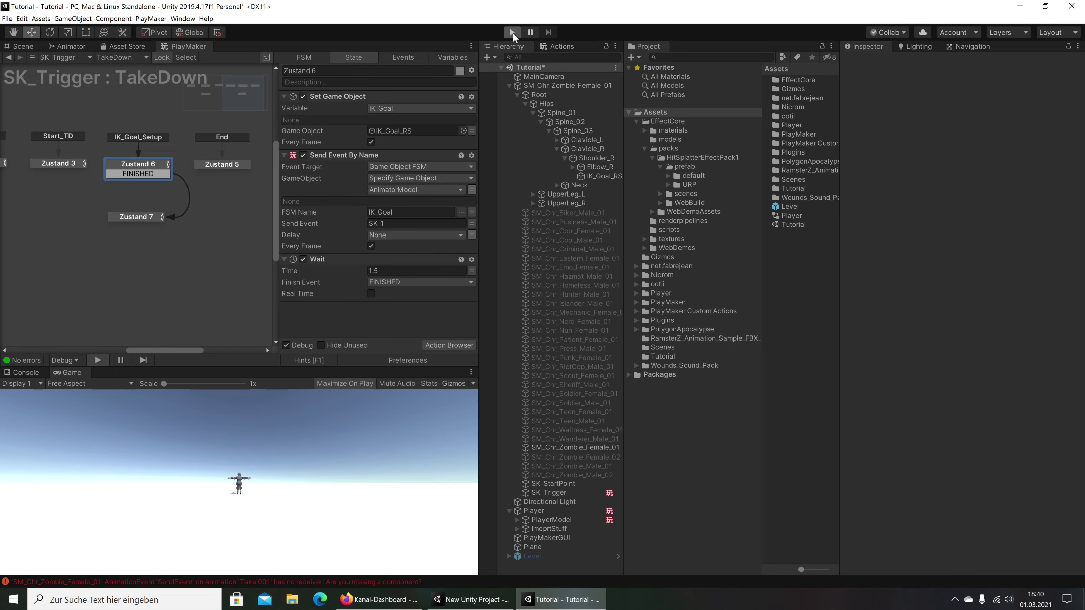
Test-run the game once, then select the player's TakeDown_1 state in the Animator
left_click(512, 32)
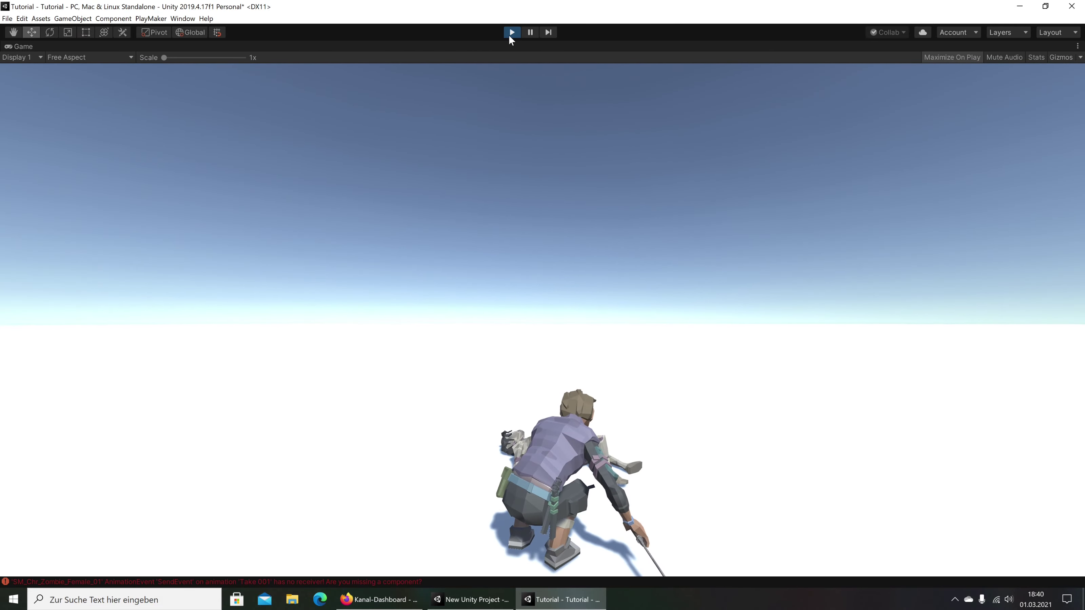
left_click(511, 33)
left_click(66, 46)
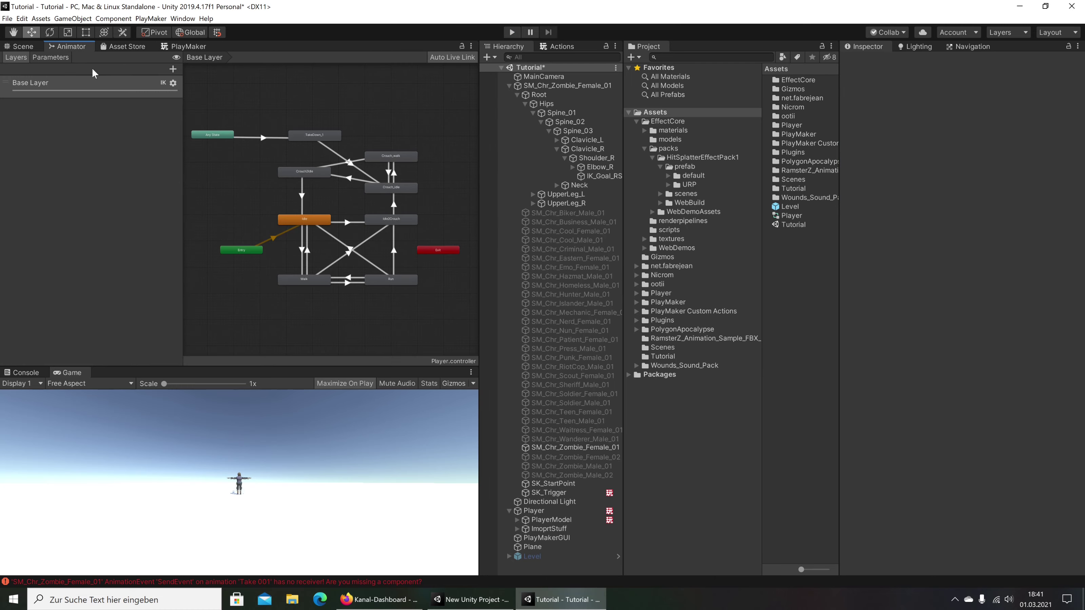
left_click(309, 137)
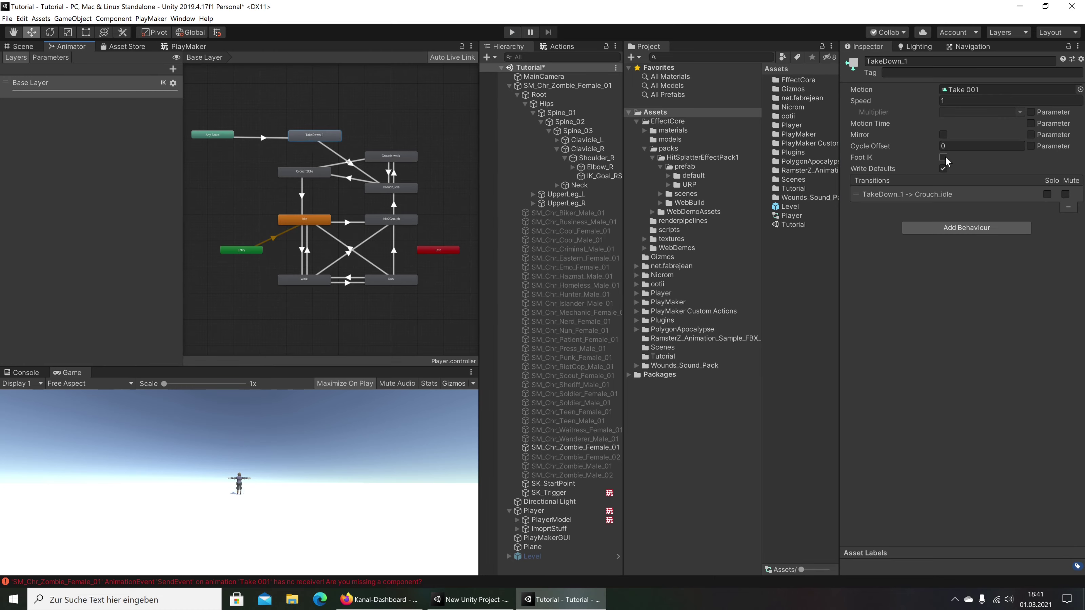
Check the zombie's Take 001 state and play the game again to watch the takedown
left_click(541, 85)
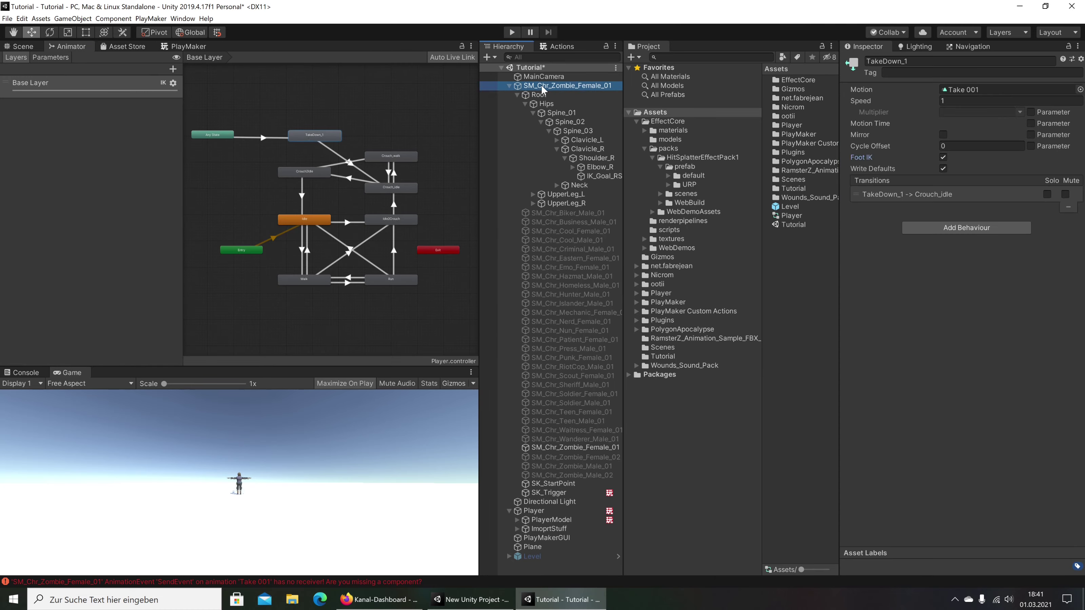
left_click(338, 176)
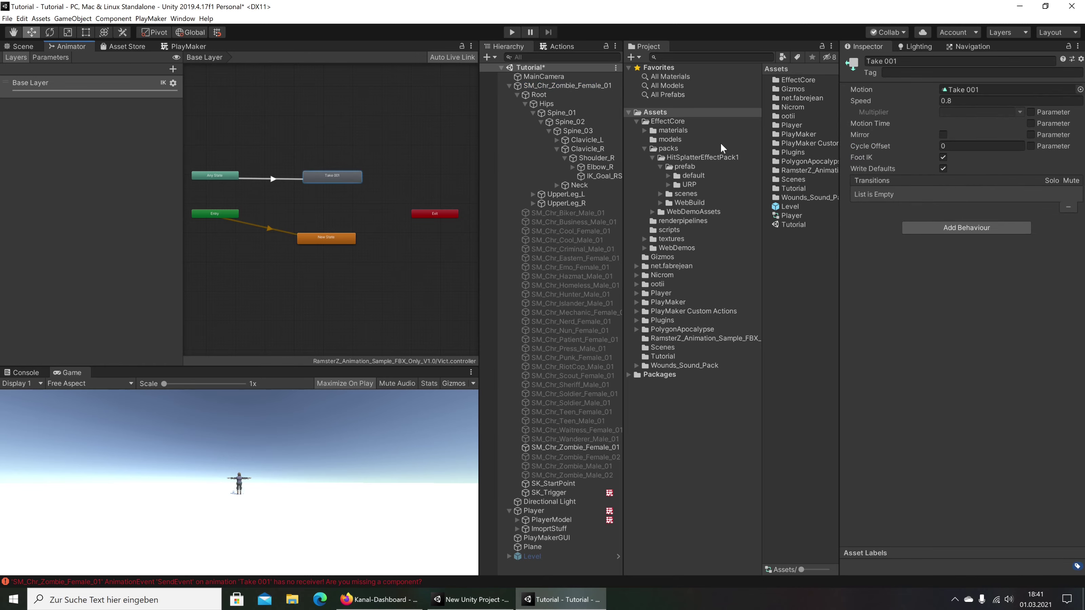
left_click(513, 34)
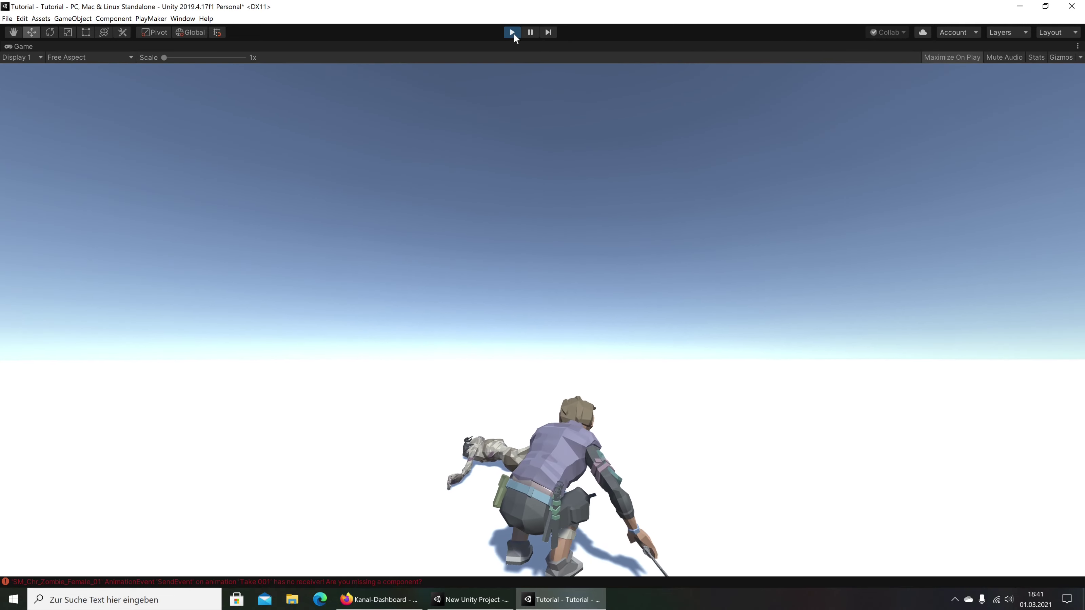
Stop play mode, frame the zombie in the Scene view, and view the SK_Trigger box from the side
left_click(513, 33)
left_click(558, 86)
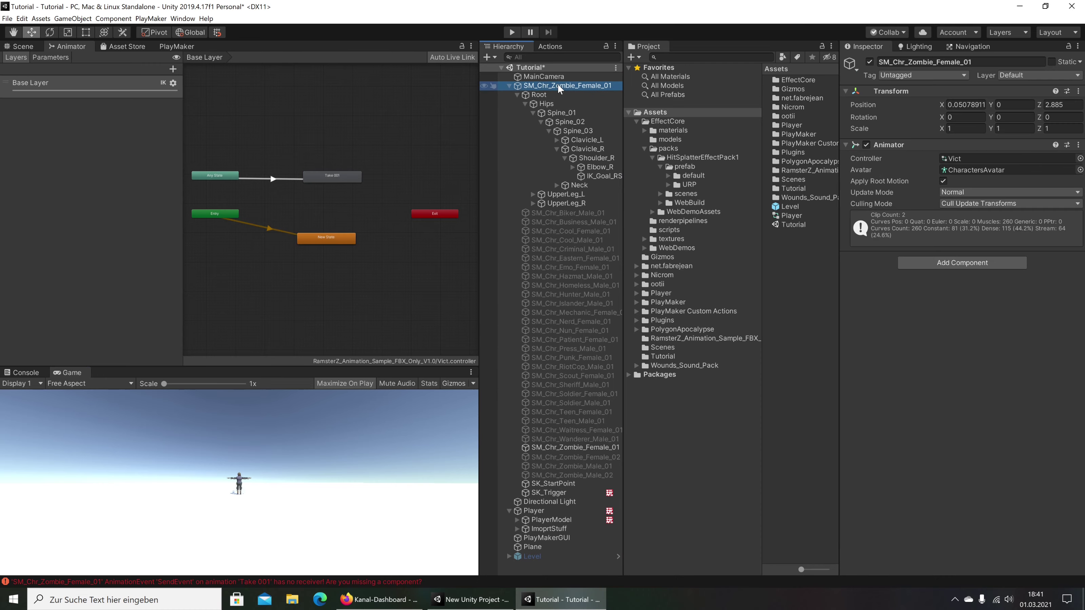
left_click(30, 48)
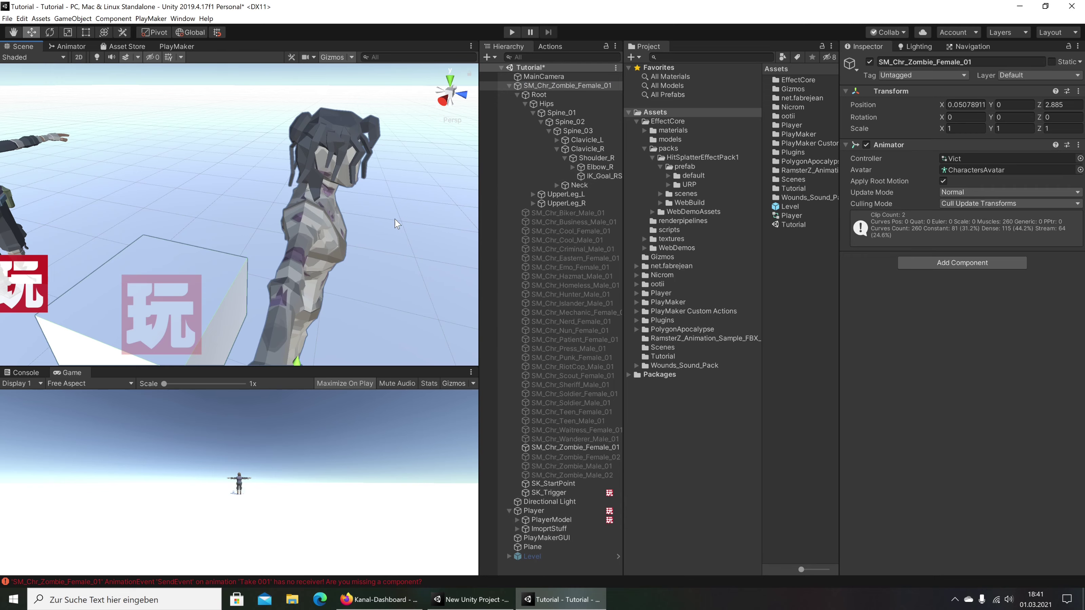
key("f")
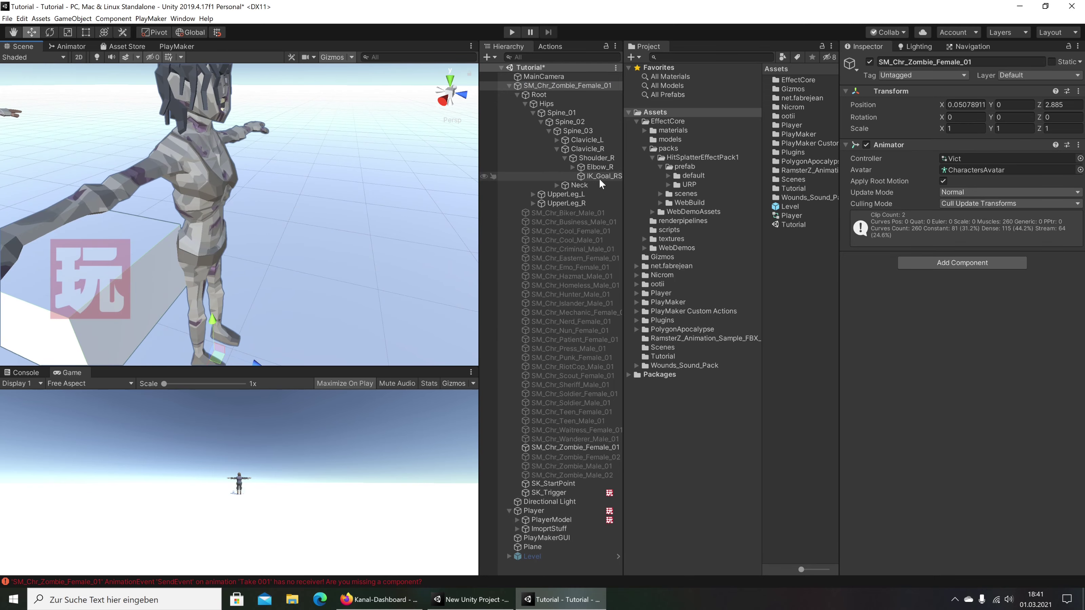
scroll(187, 190, "down", 5)
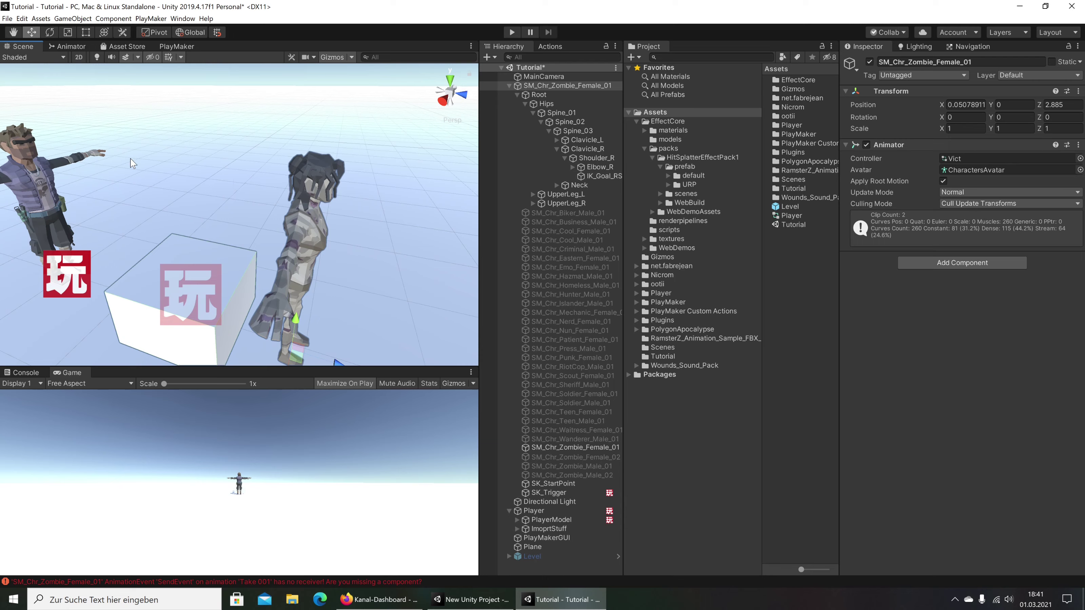
left_click(567, 494)
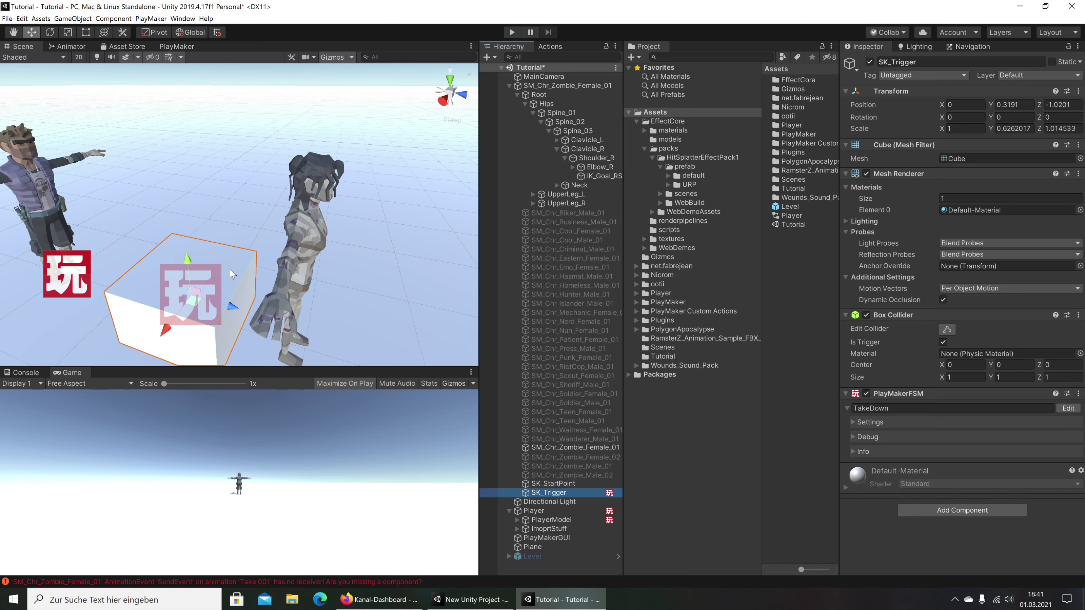
right_click_drag(231, 274, 315, 246)
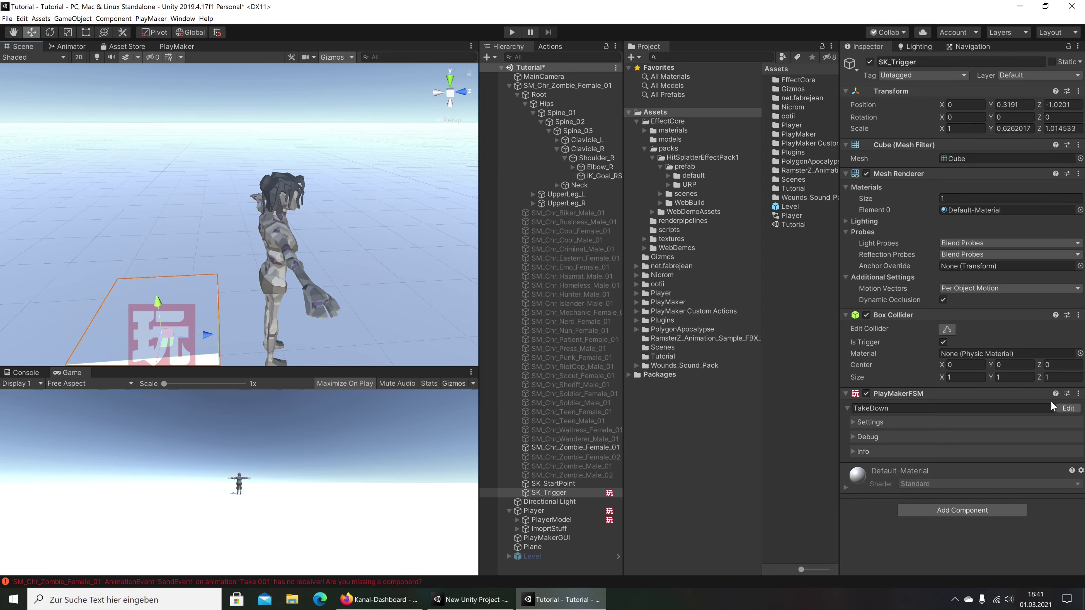
Check SK_Trigger's TakeDown FSM and IK_Goal_RS, then show the player model's Player.controller graph
left_click(1068, 409)
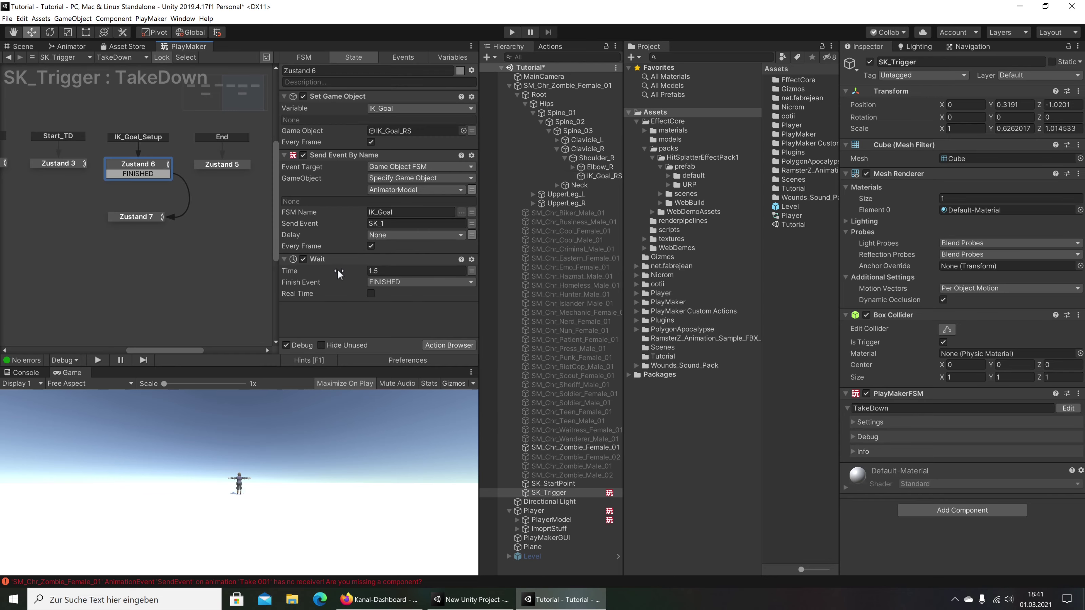
left_click(69, 48)
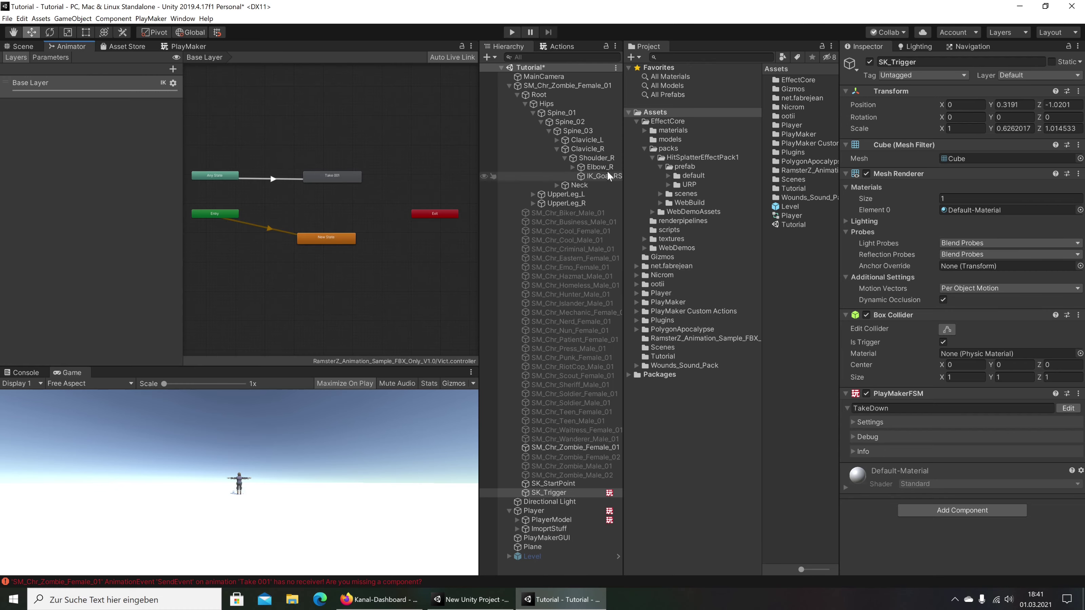
left_click(603, 175)
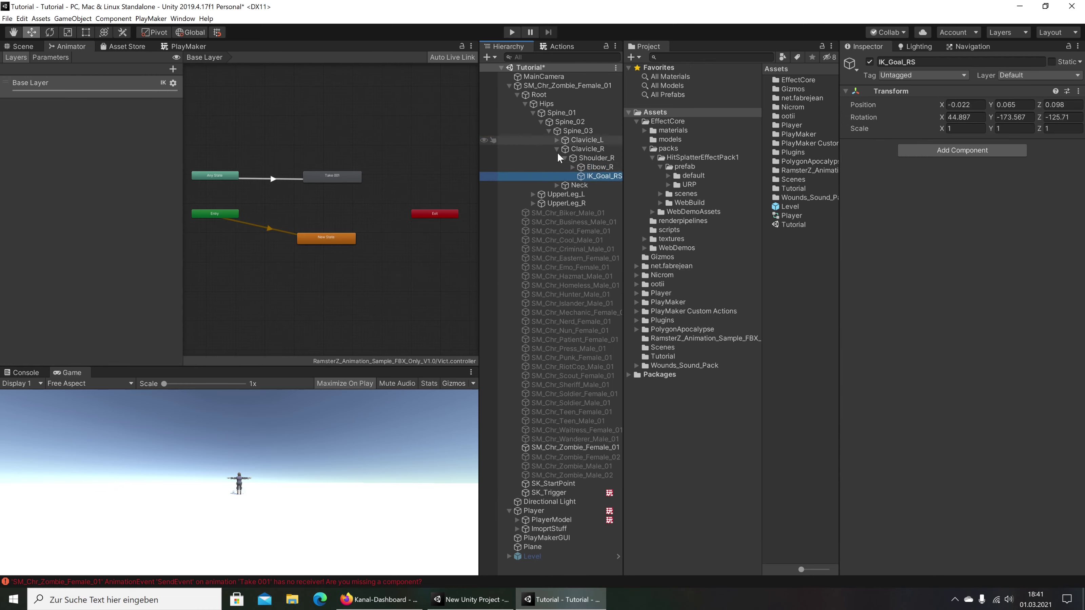
left_click(556, 493)
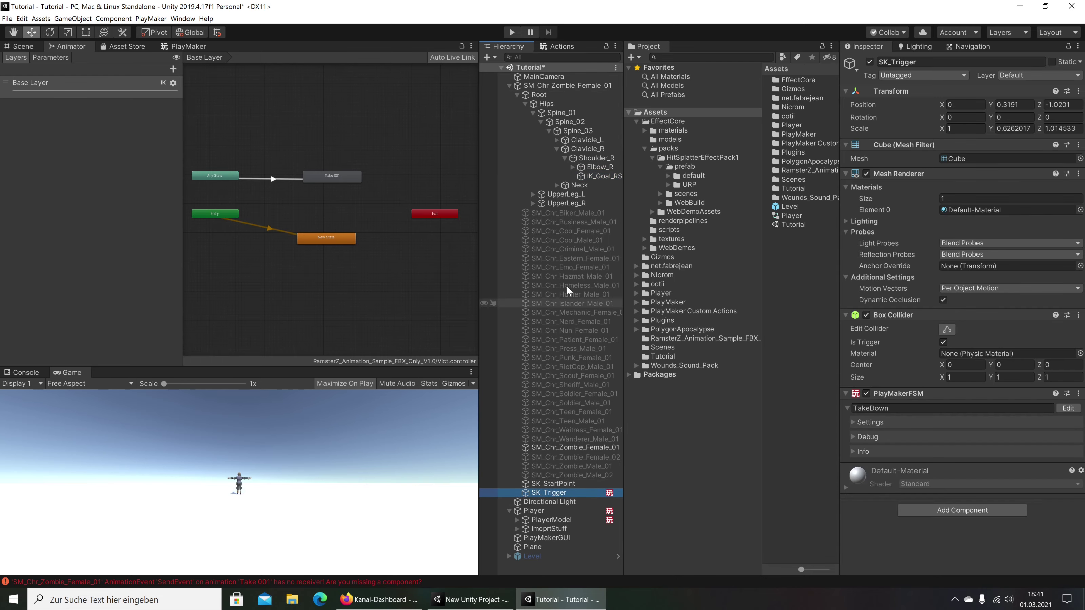
left_click(555, 519)
Preview the TakeDown_1 clip Paired_Knife_Stealth_KidneyAndNeck_Att, then select SM_Chr_Zombie_Female_01
left_click(316, 134)
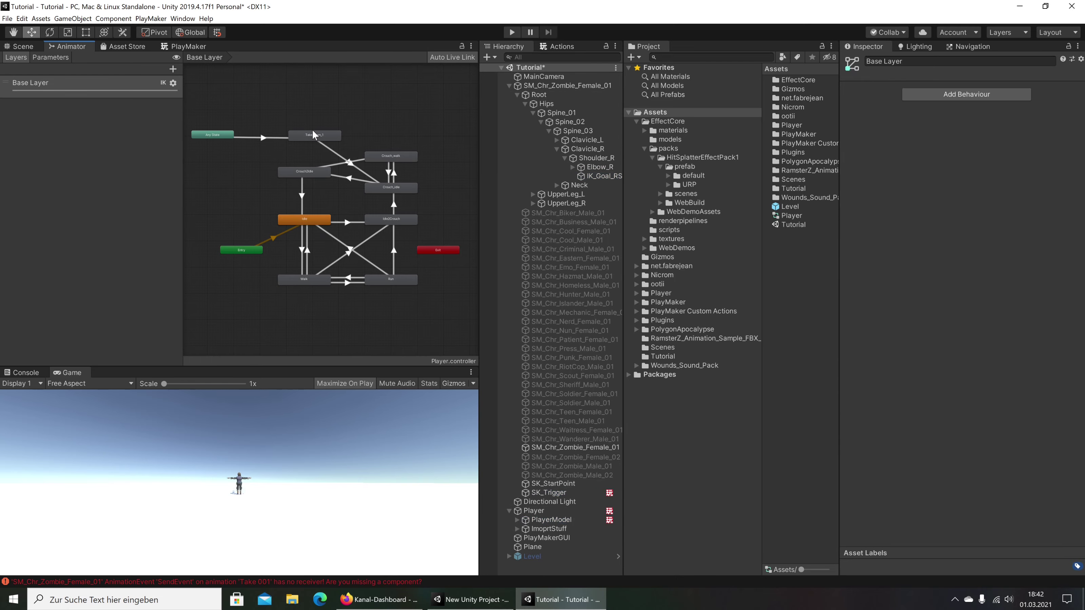
double_click(963, 89)
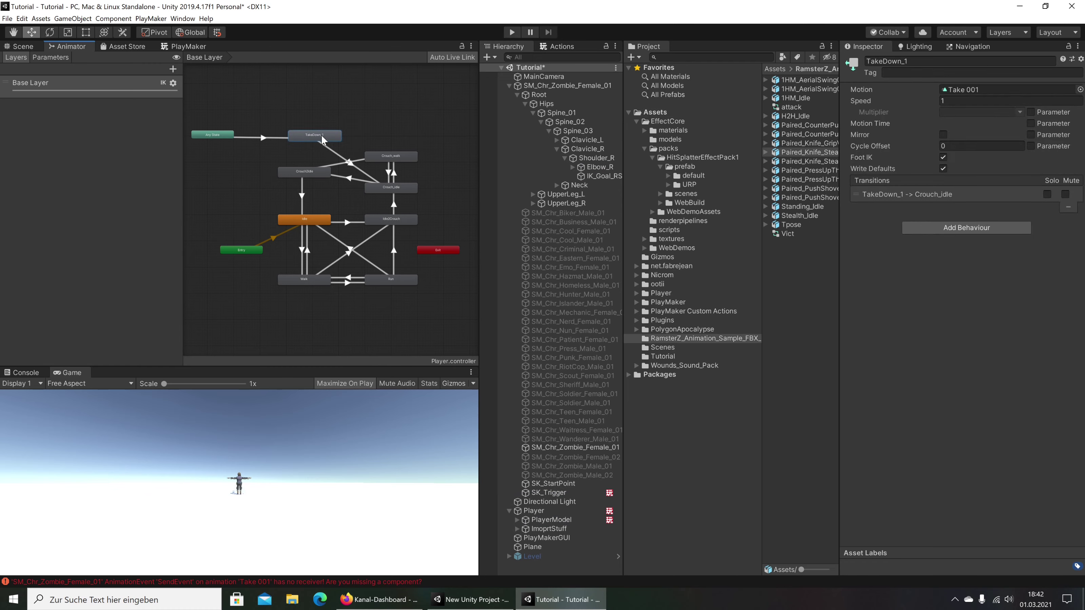
left_click(847, 365)
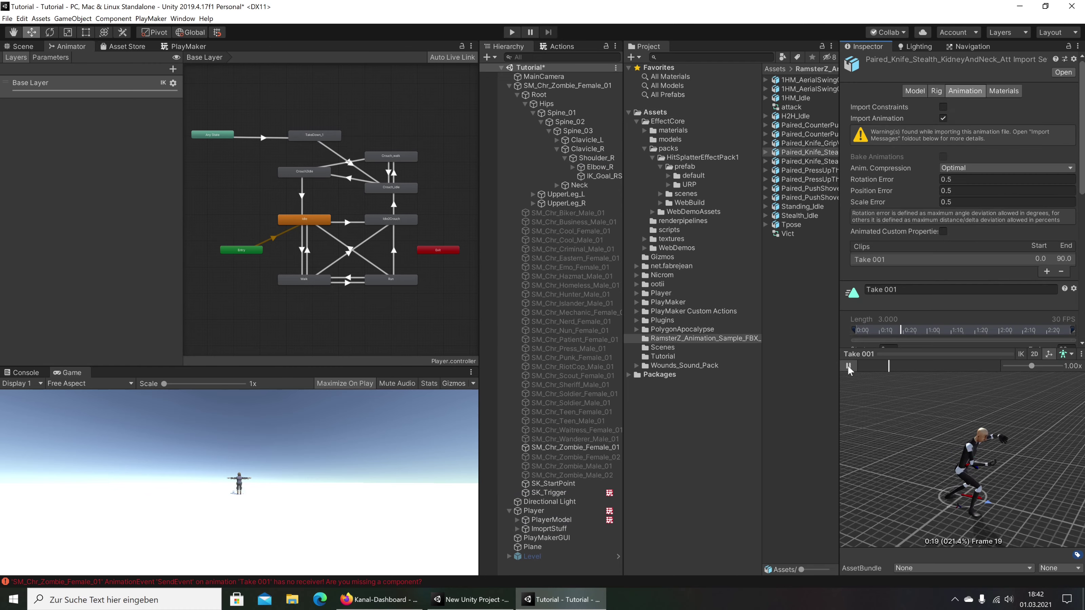
left_click(849, 367)
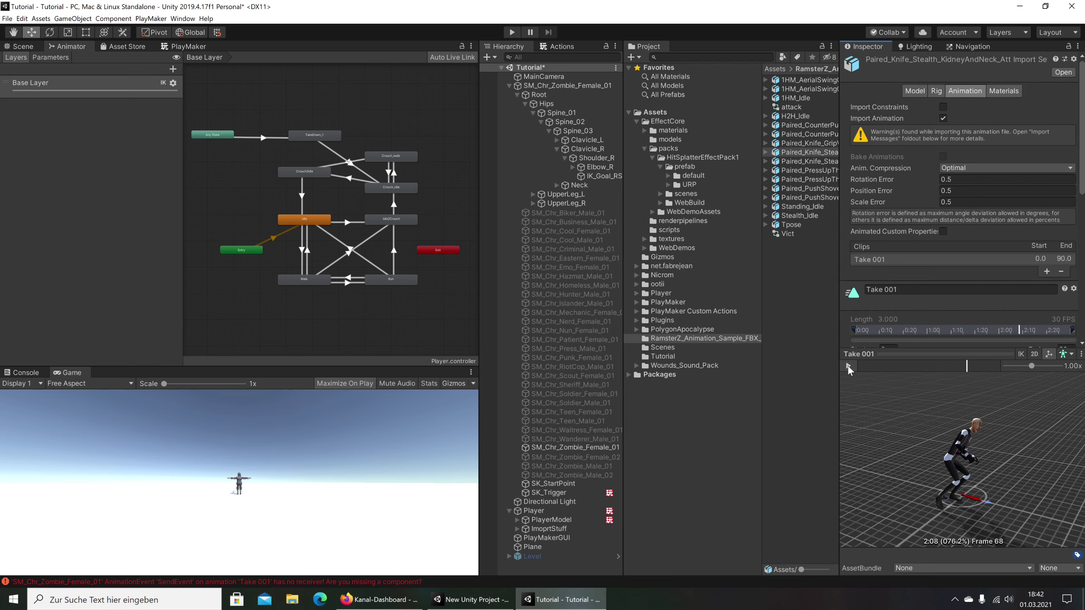
left_click(848, 365)
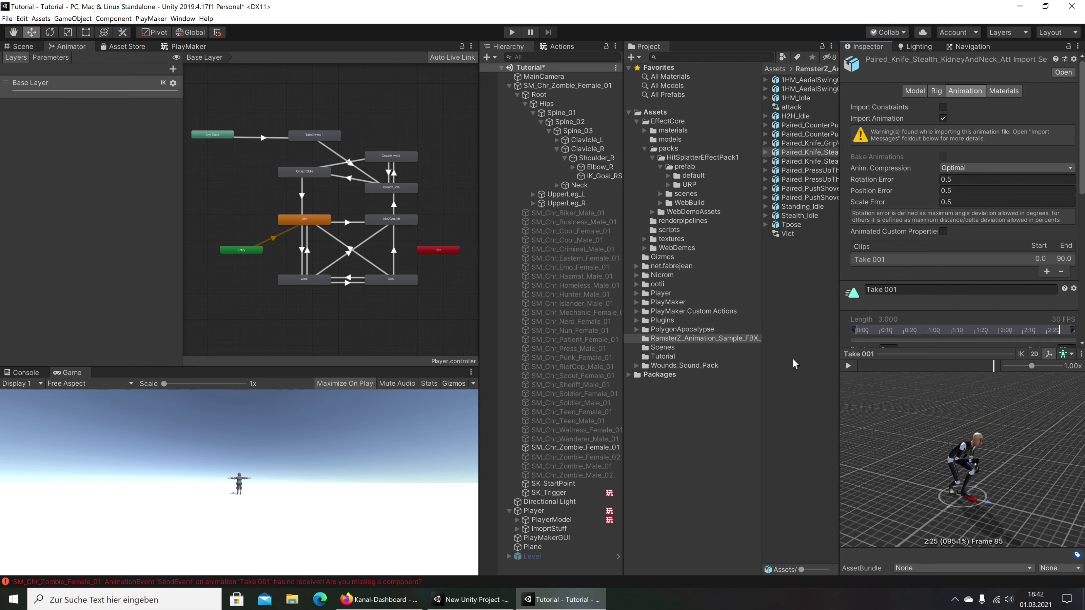
left_click(570, 87)
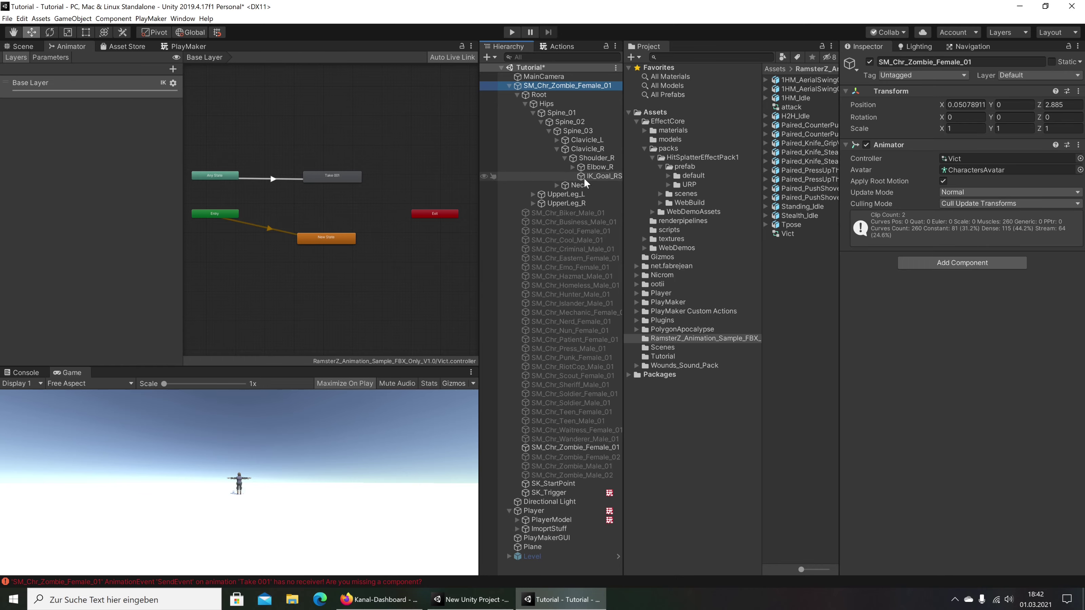
Review the actions of states Zustand 6 and 7 in SK_Trigger's TakeDown FSM
left_click(171, 46)
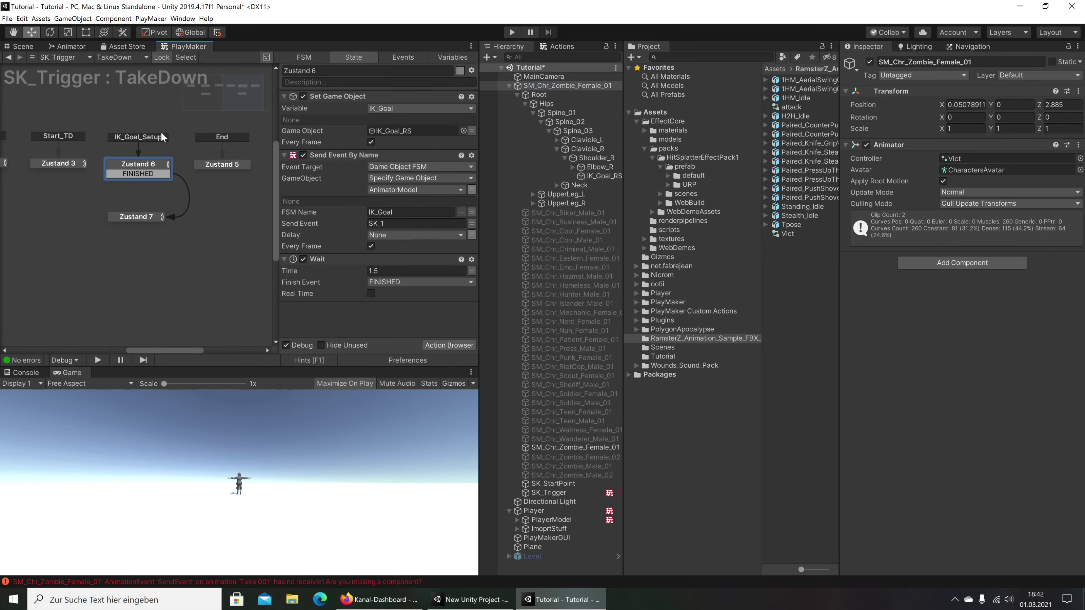
left_click(141, 219)
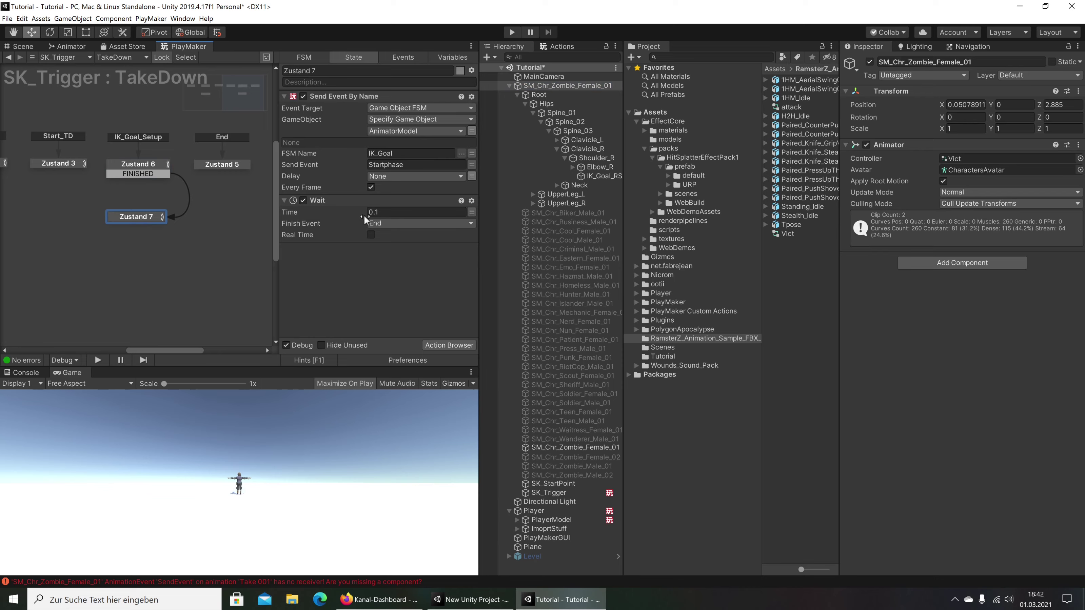
left_click(137, 165)
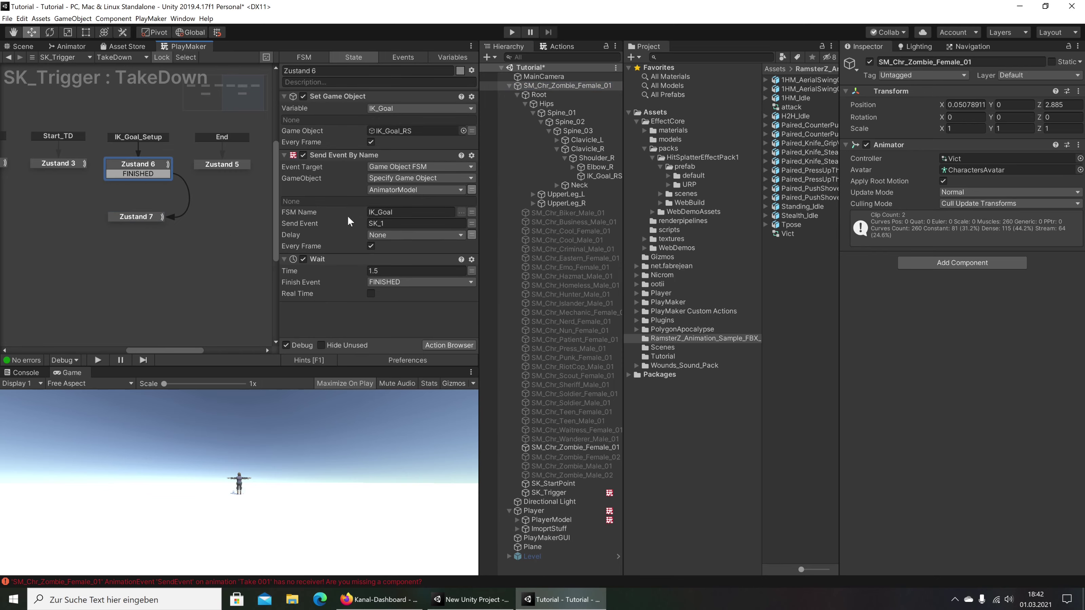
left_click(136, 217)
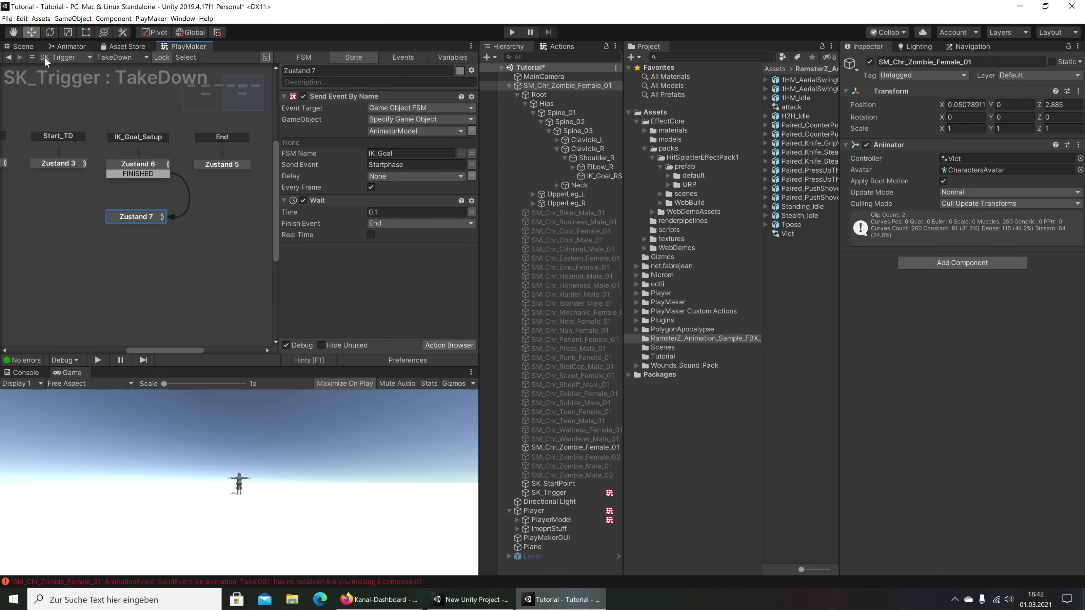
left_click(24, 47)
left_click(183, 46)
Play-test the takedown with Scale Time at 0.2 and the Game view maximized, then stop
left_click(511, 30)
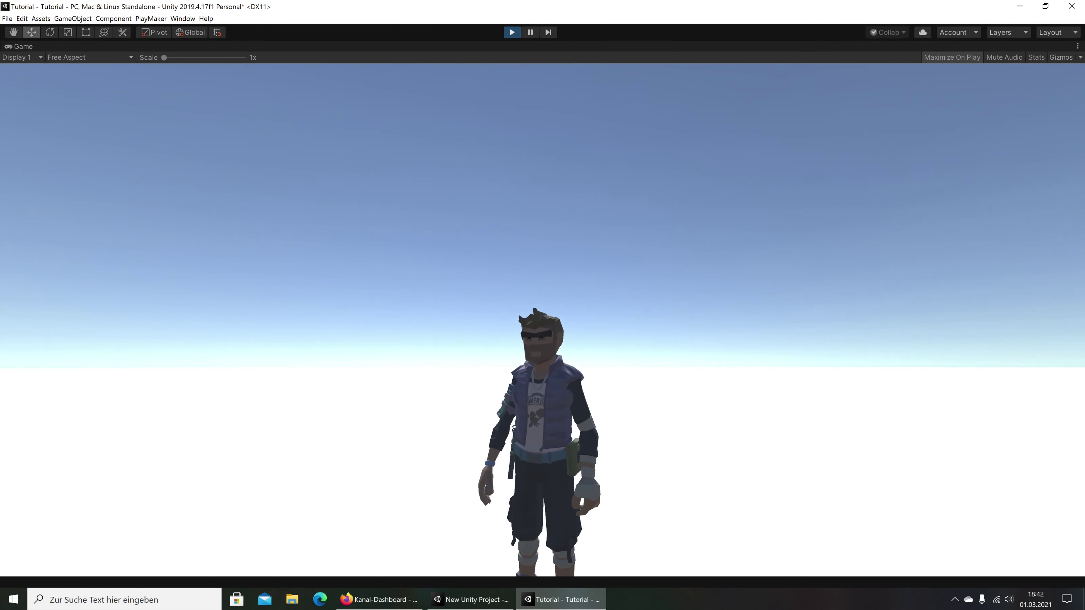
left_click(1077, 45)
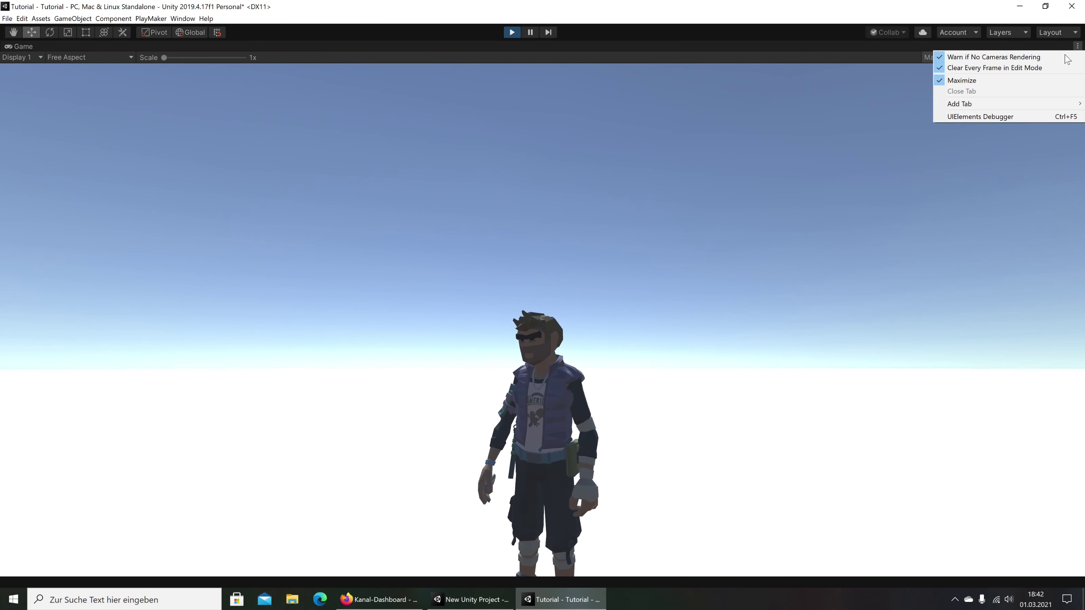
left_click(1040, 81)
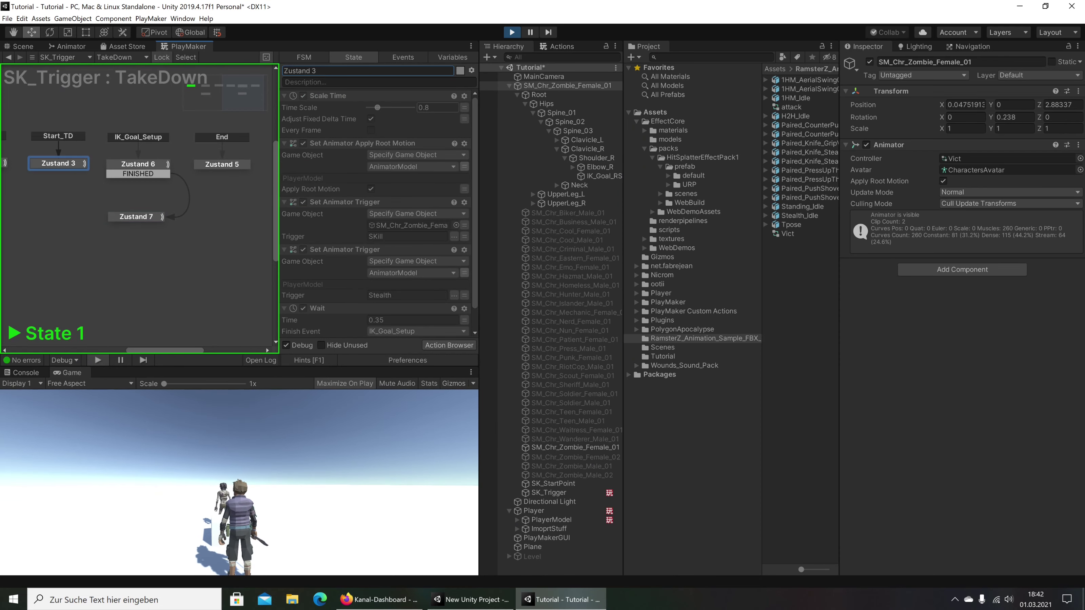
type("0.2")
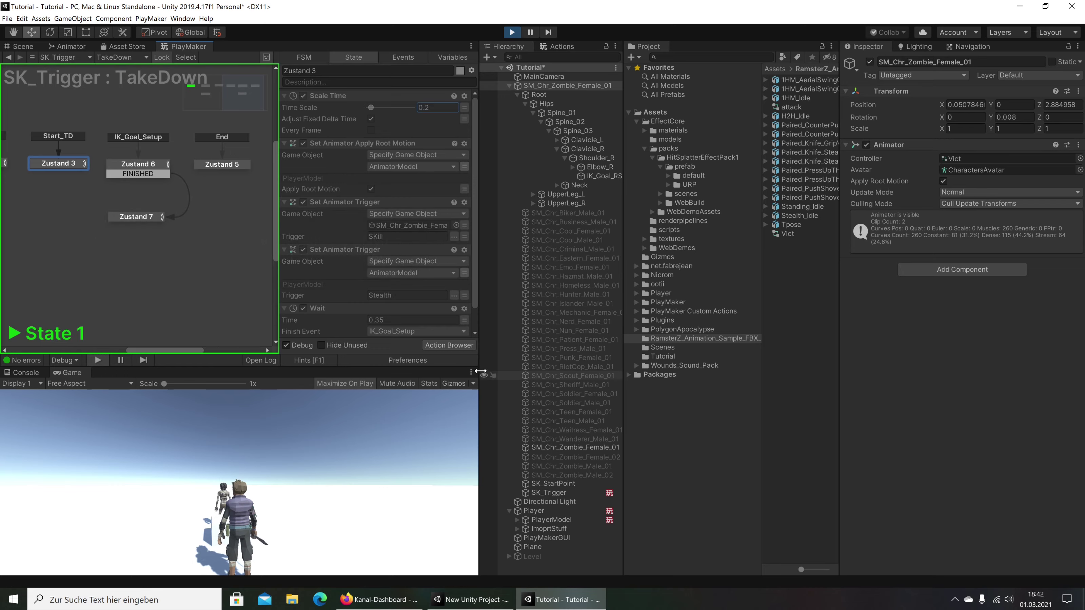
left_click(470, 372)
left_click(499, 407)
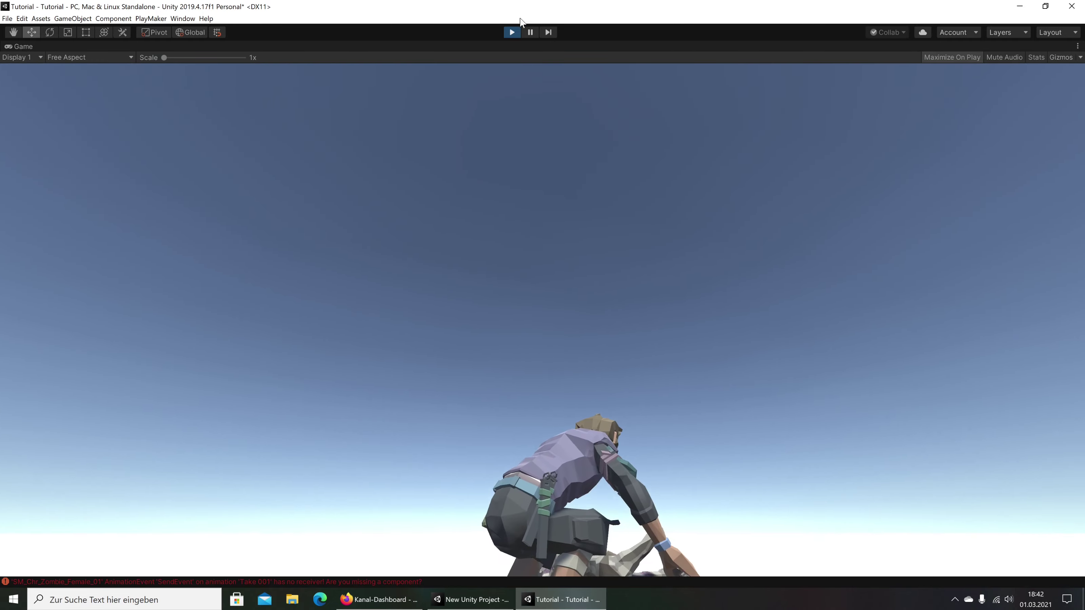
left_click(512, 32)
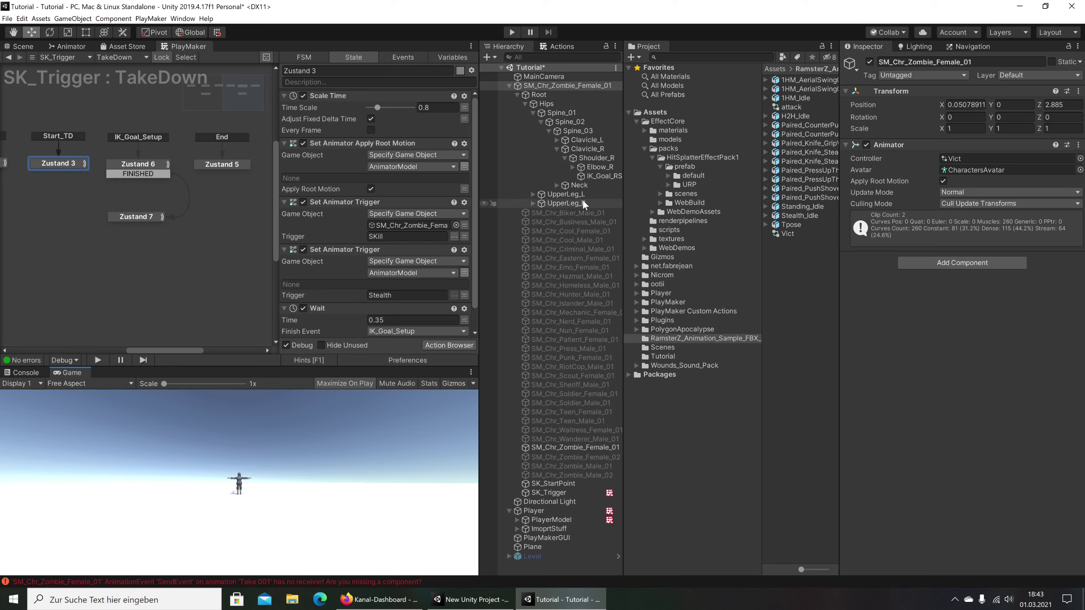
Select IK_Goal_RS and SK_Trigger, and review TakeDown states Zustand 5, 6 and 7
left_click(603, 175)
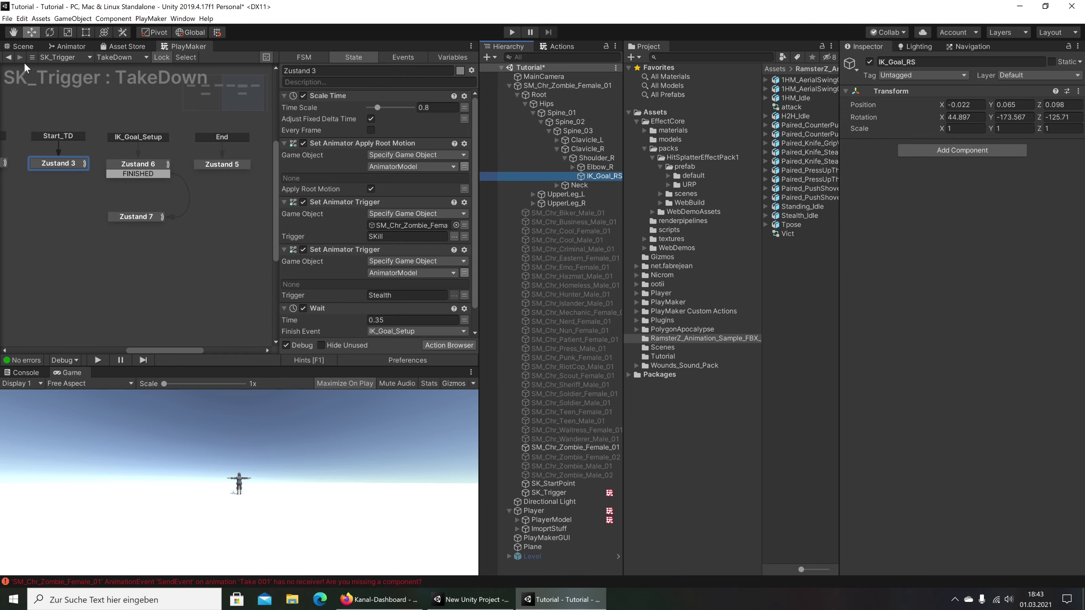
left_click(21, 46)
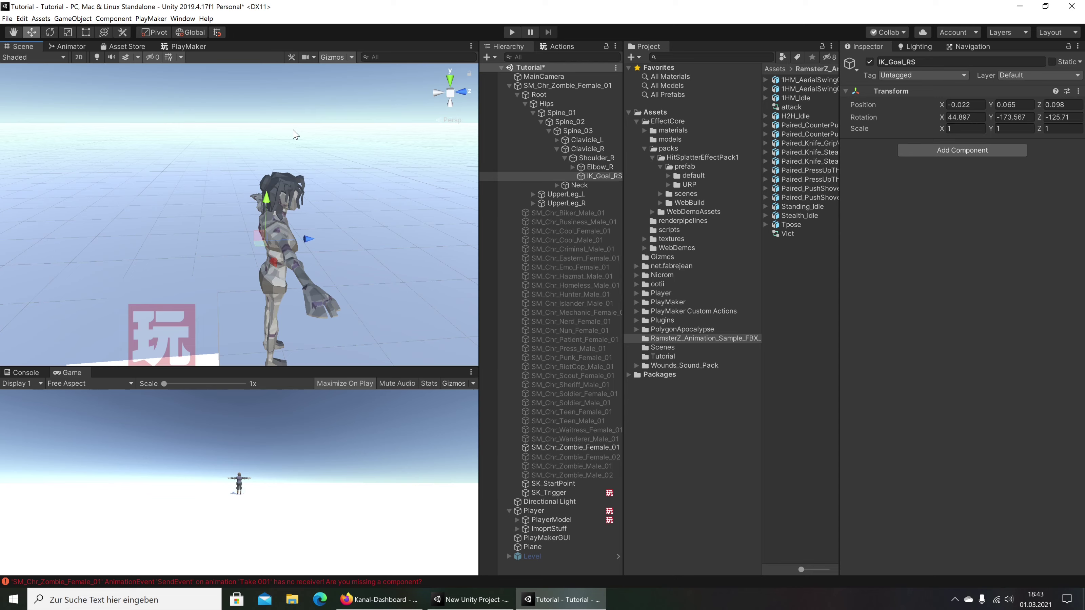
left_click(581, 494)
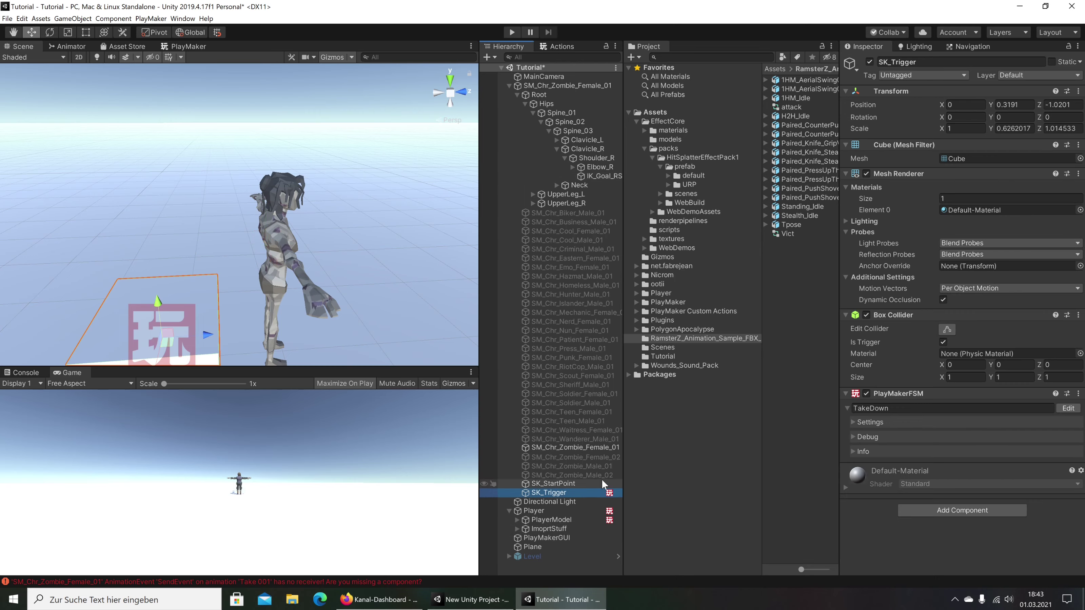
left_click(1068, 408)
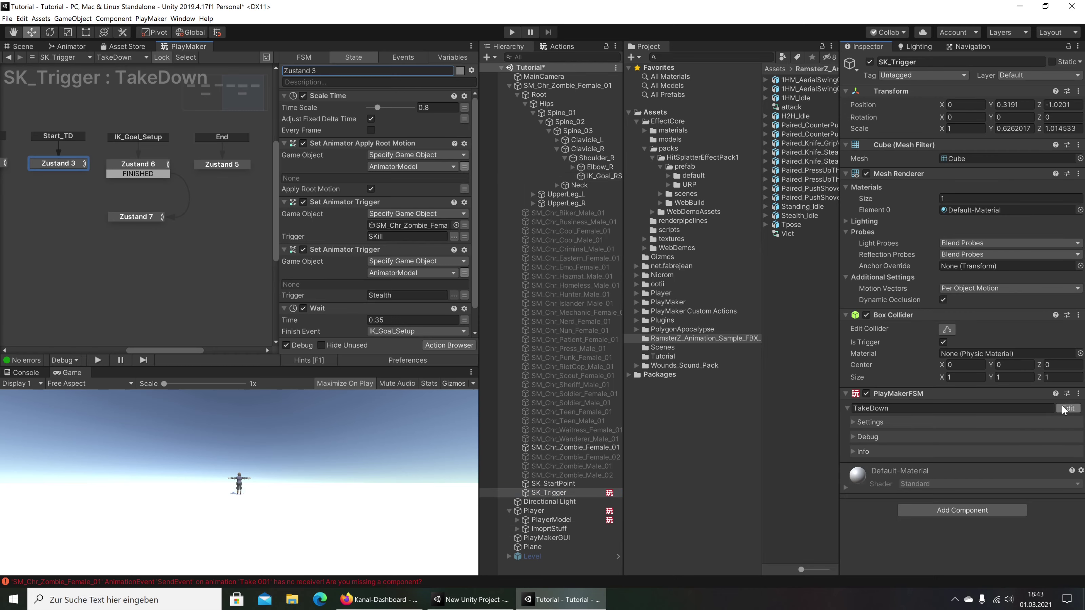
left_click(205, 165)
scroll(428, 265, "down", 3)
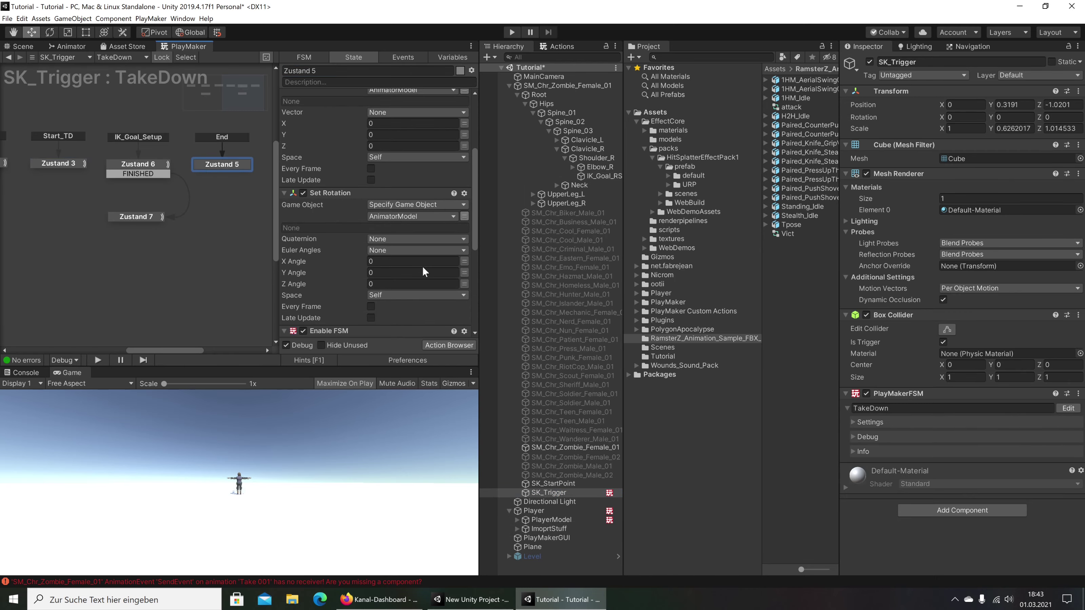
scroll(427, 265, "down", 5)
scroll(427, 265, "down", 3)
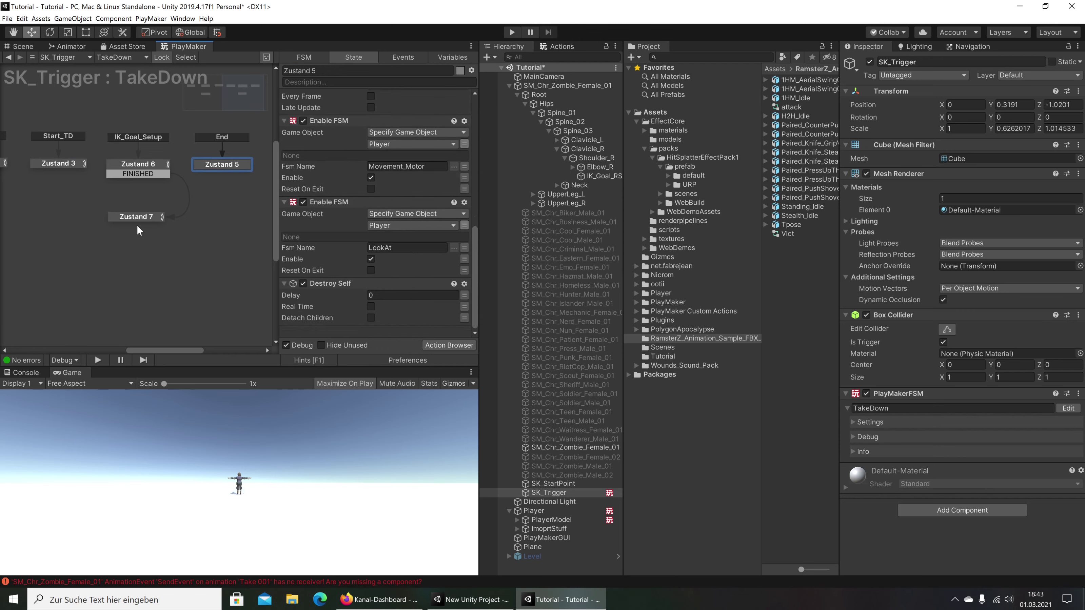
left_click(150, 170)
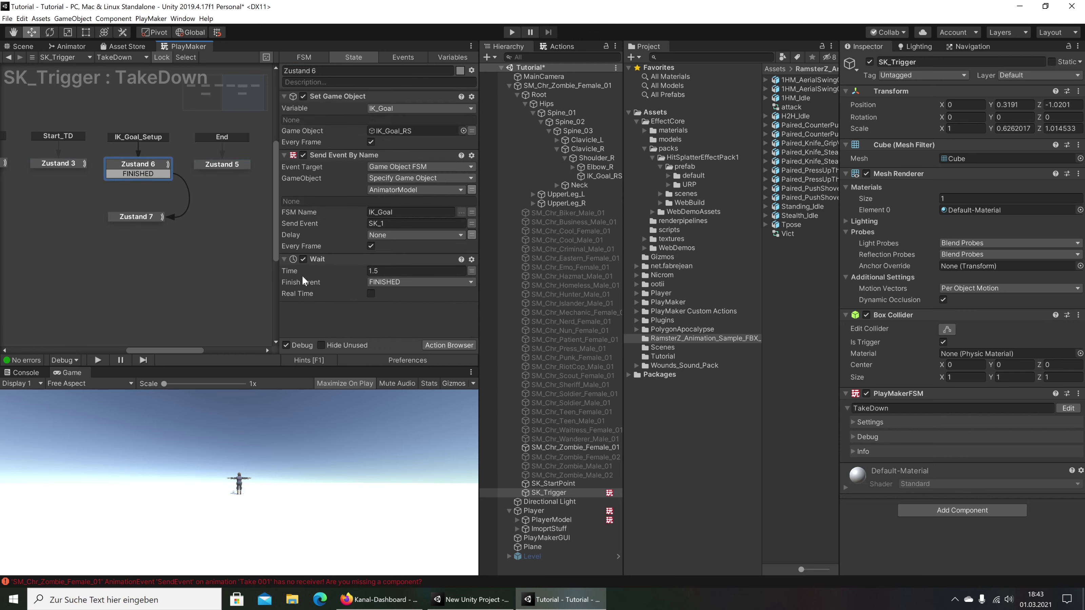
left_click(120, 220)
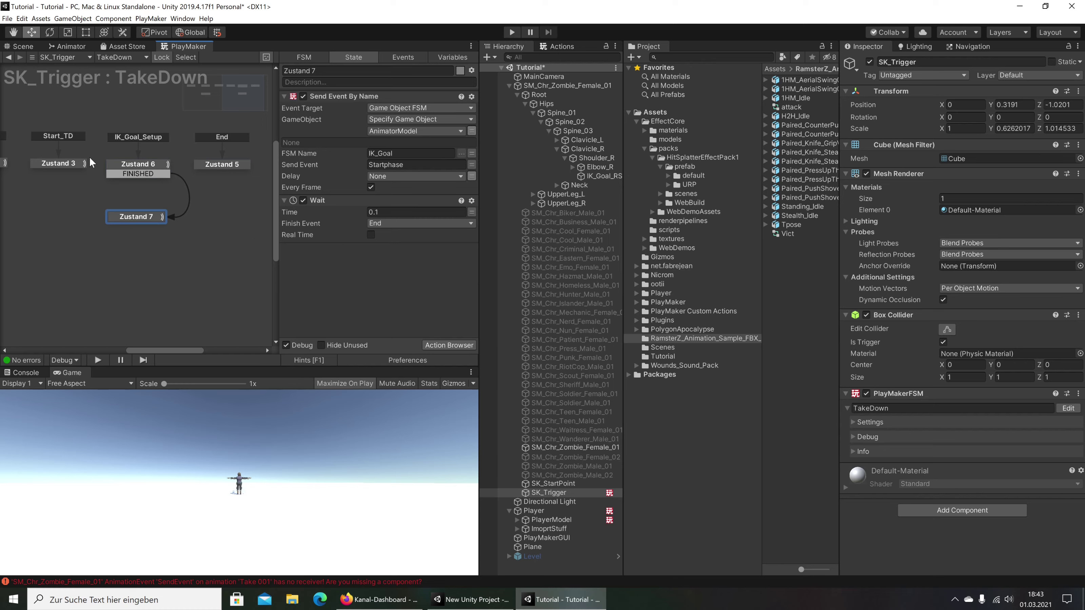
Save the Tutorial scene, then select the female zombie and orbit around her in Scene view
left_click(6, 19)
left_click(74, 54)
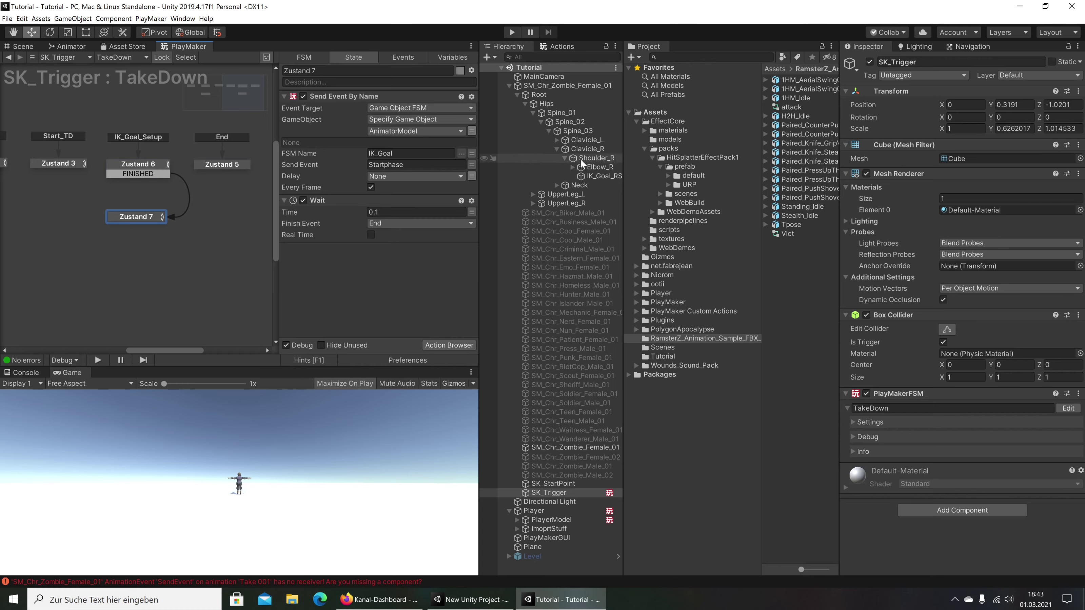
left_click(534, 85)
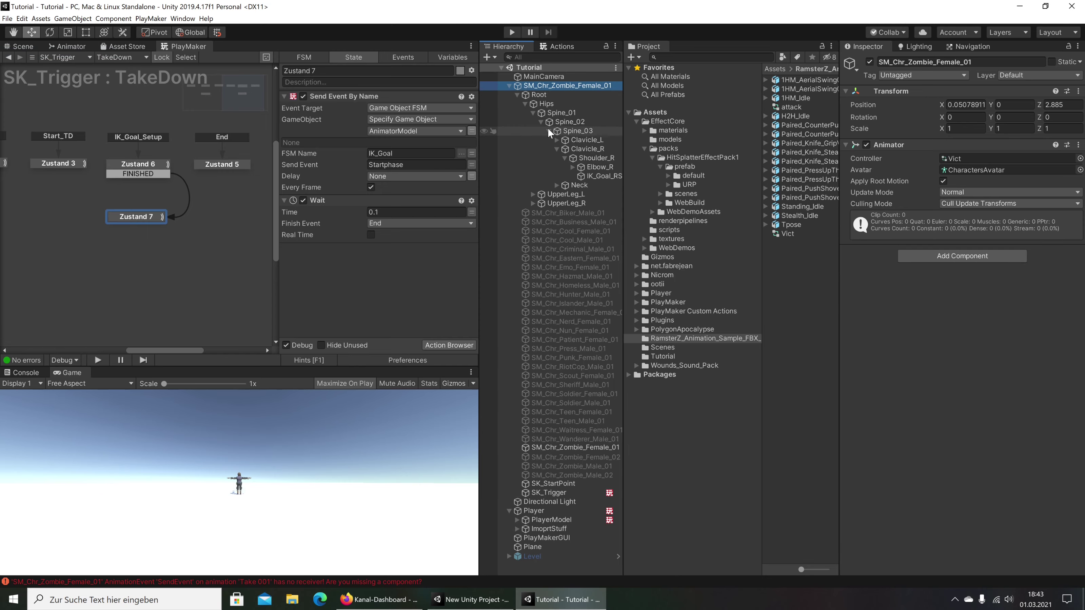
left_click(18, 46)
right_click_drag(311, 202, 170, 60)
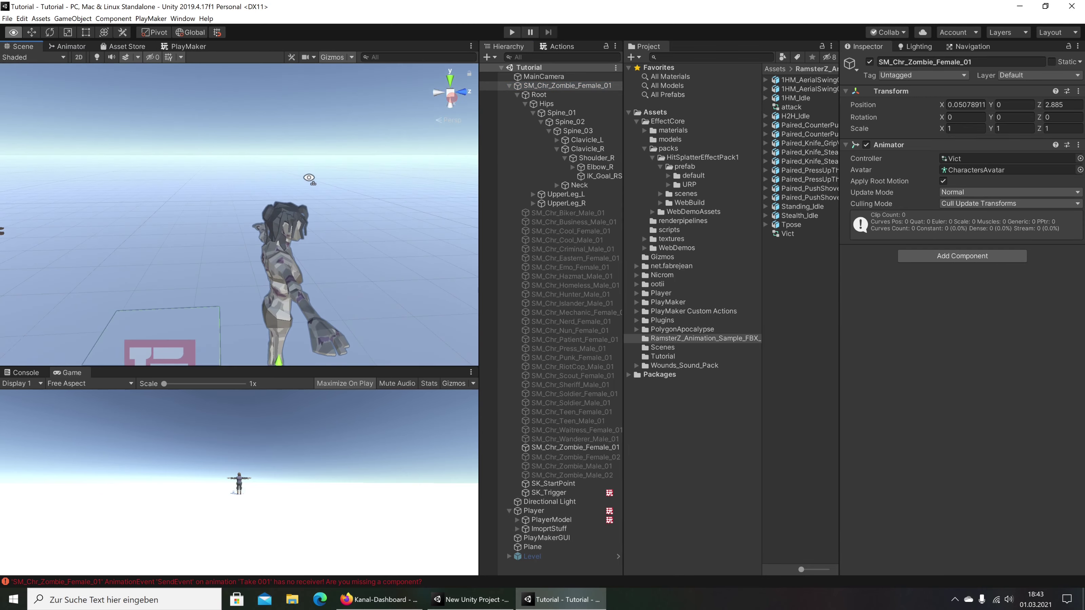
Open the zombie's Take 001 clip from the Animator and expand its animation Events
left_click(70, 46)
left_click(320, 177)
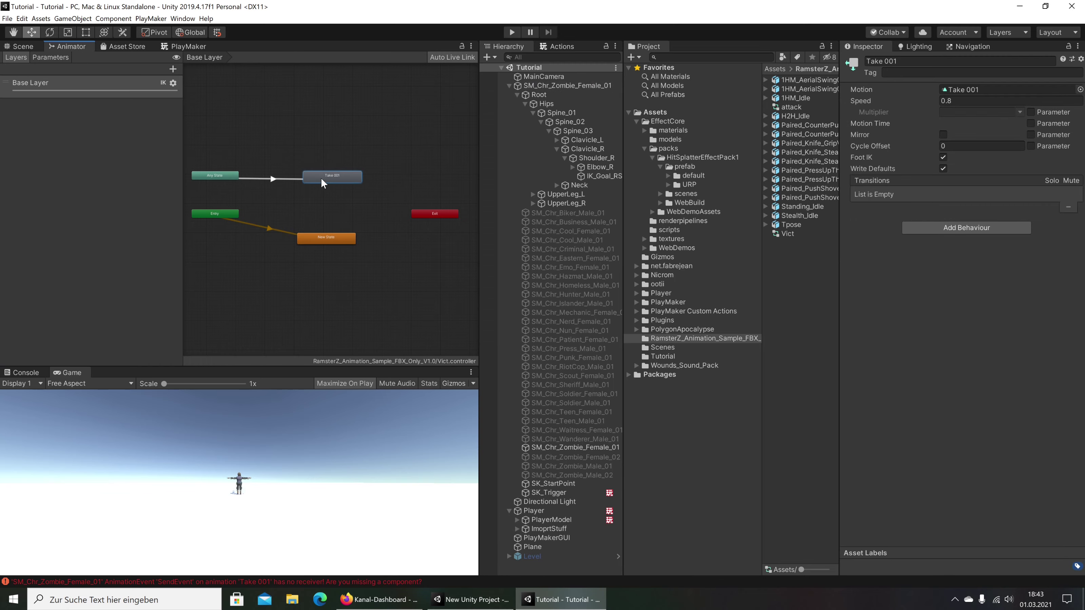
double_click(336, 175)
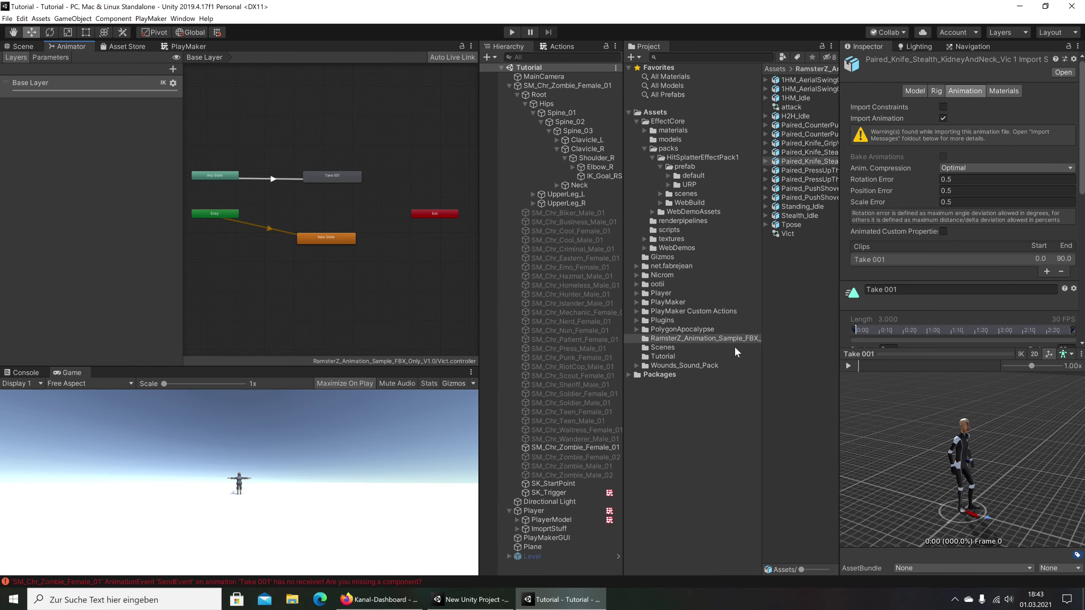
scroll(937, 310, "down", 5)
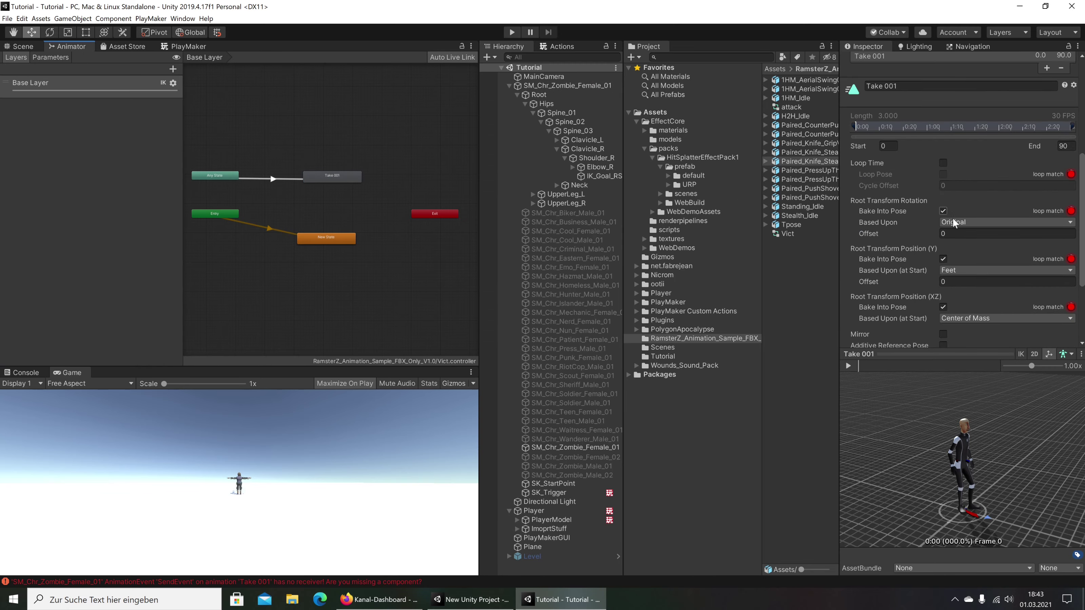
scroll(892, 256, "down", 5)
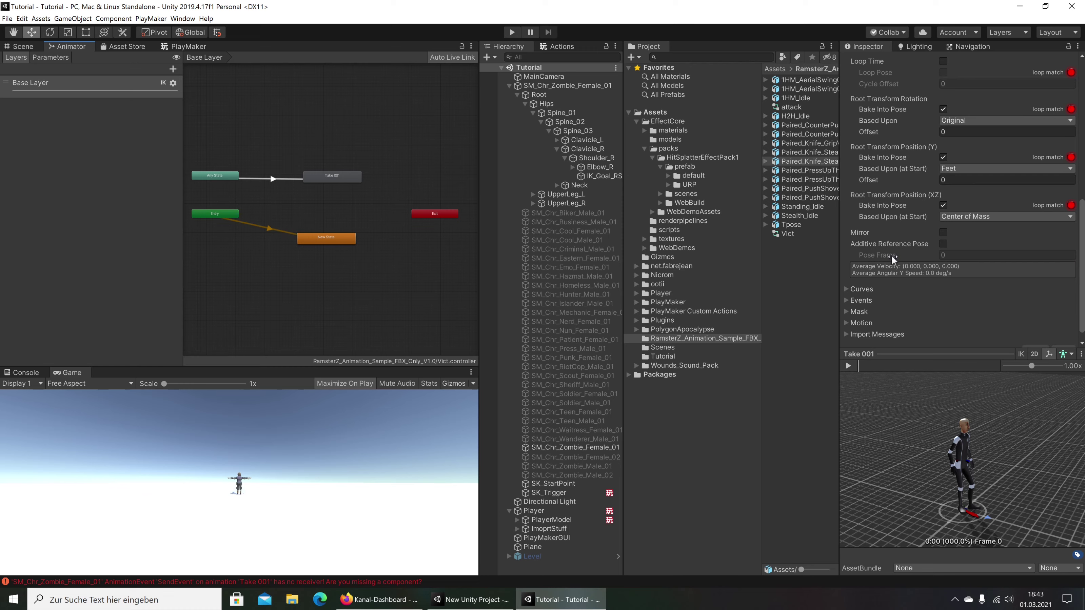
left_click(845, 300)
scroll(927, 254, "down", 5)
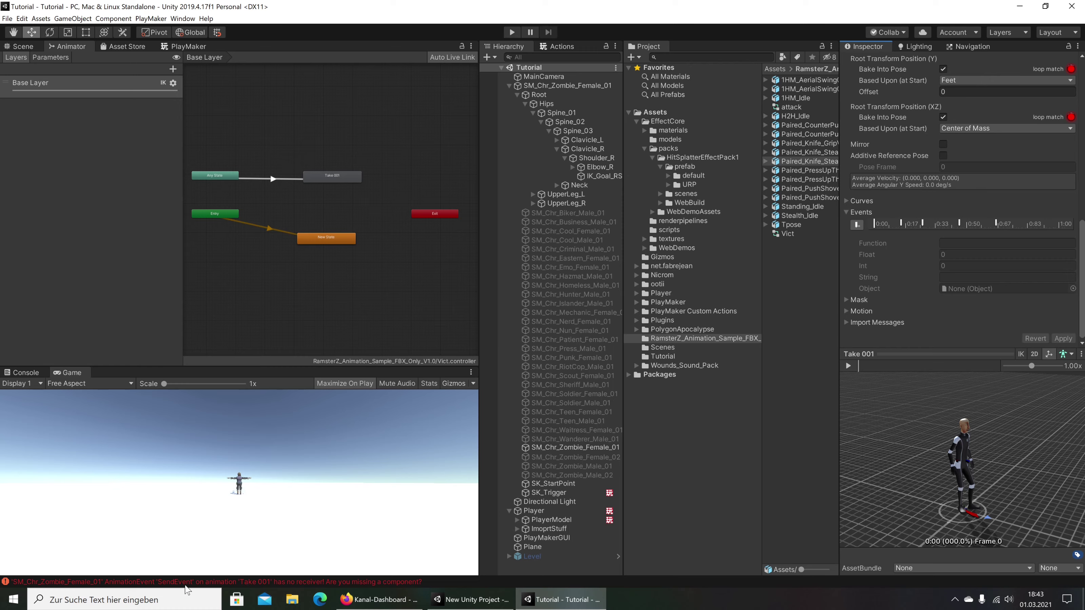
Inspect the clip's SendEvent markers, including Hit1 near 0:10, while scrubbing the preview
left_click(900, 221)
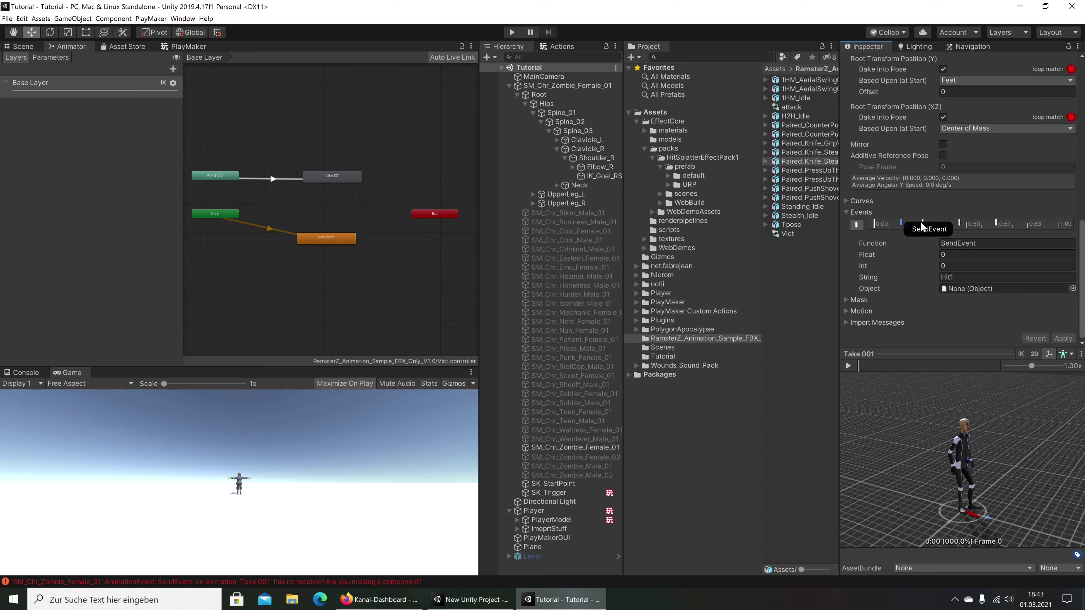
left_click(958, 222)
left_click(996, 222)
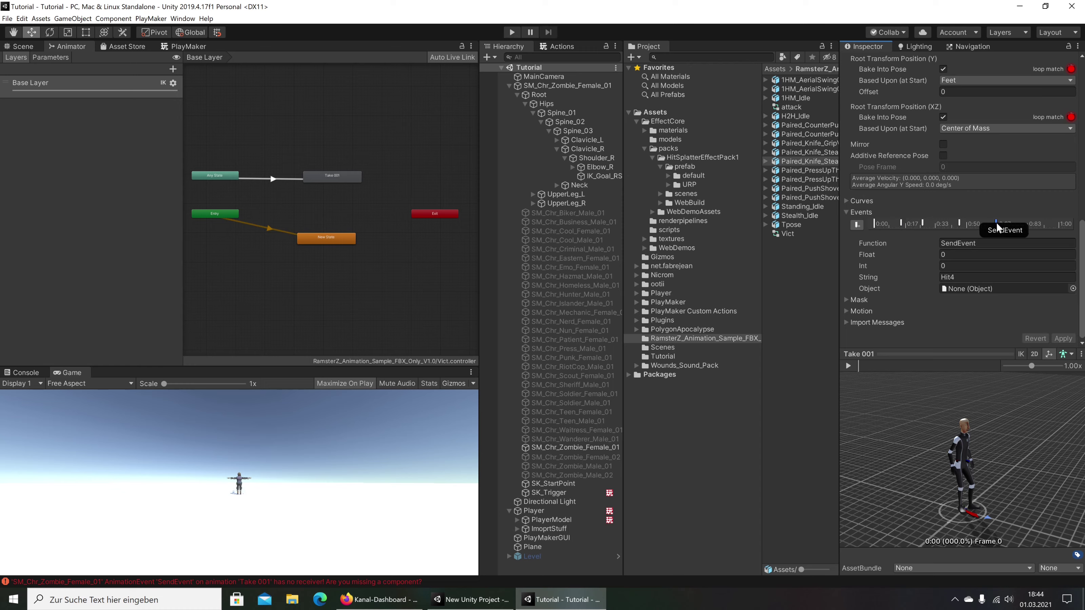
mouse_move(856, 370)
left_mouse_down()
mouse_move(898, 362)
mouse_move(886, 364)
left_mouse_up()
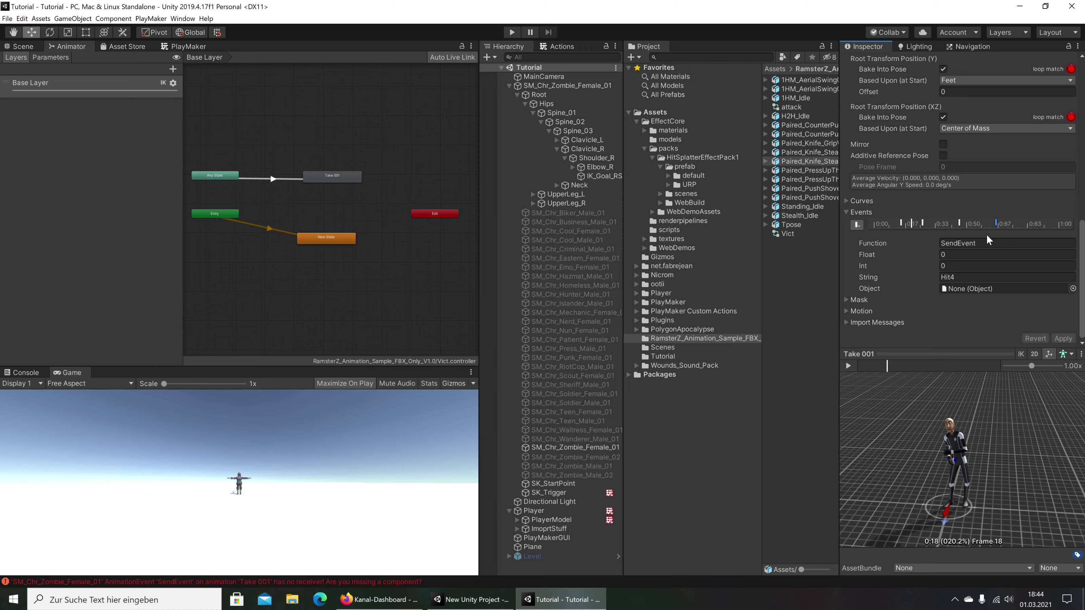
left_click(902, 220)
left_click_drag(946, 457, 968, 407)
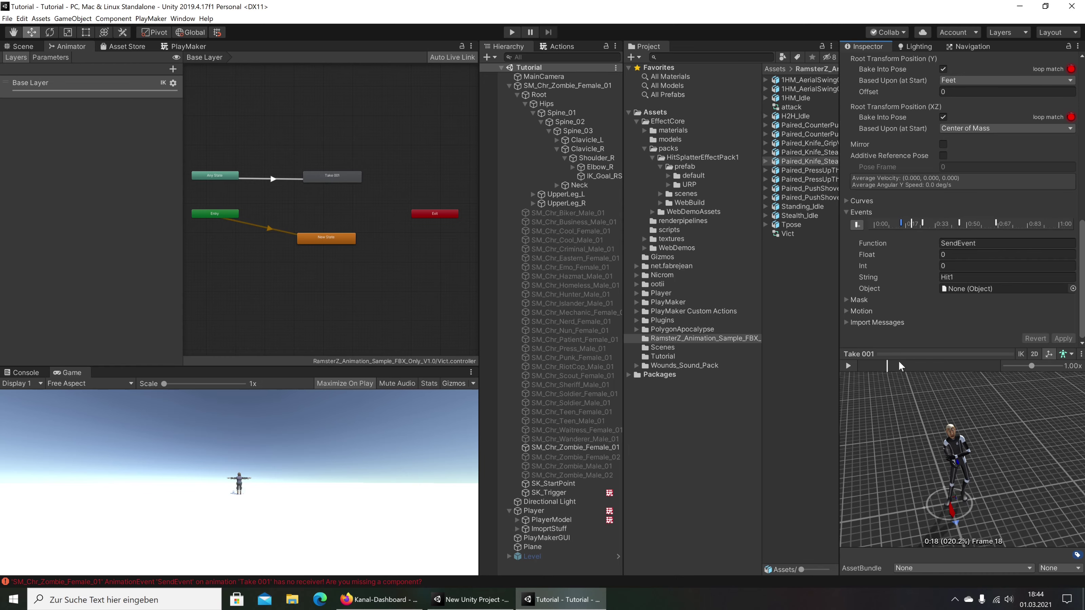
left_click_drag(888, 367, 886, 366)
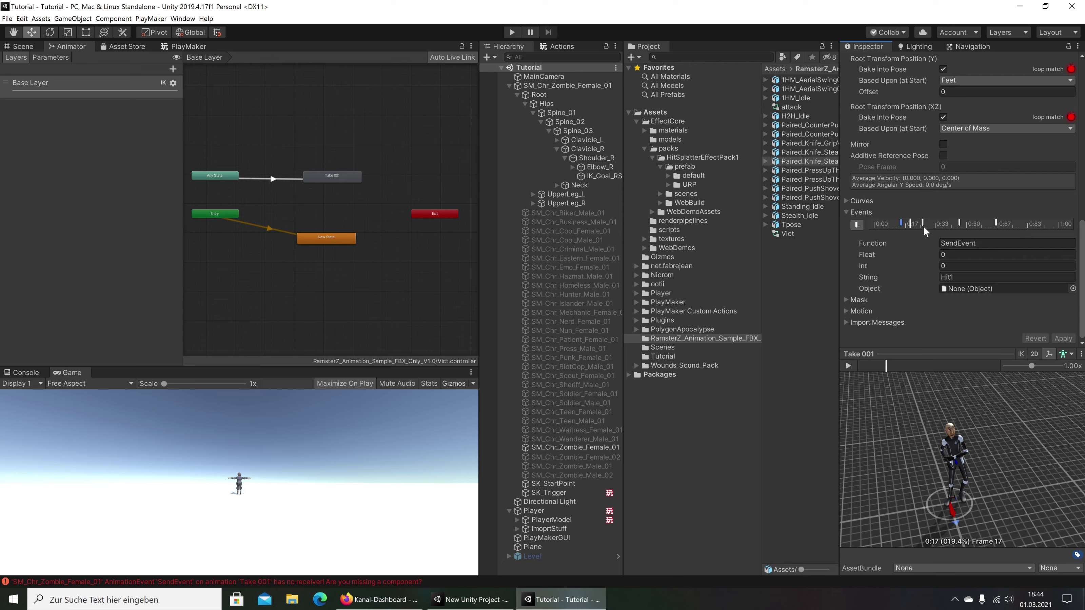
Move the Hit1 event near the clip start and add a trial SendEvent event at 0:17
left_click_drag(911, 221, 888, 222)
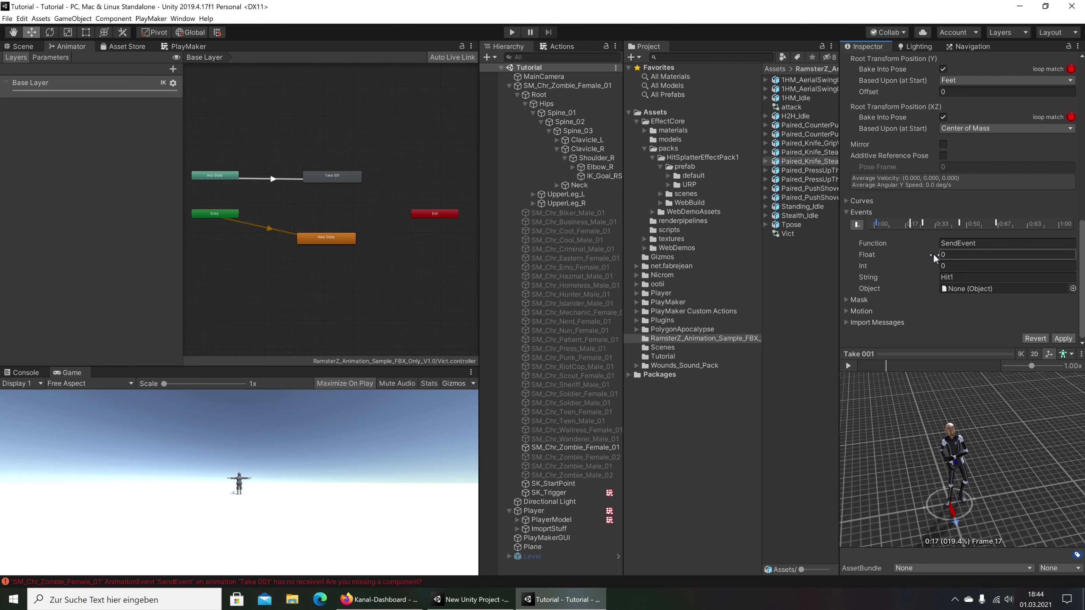
left_click(856, 225)
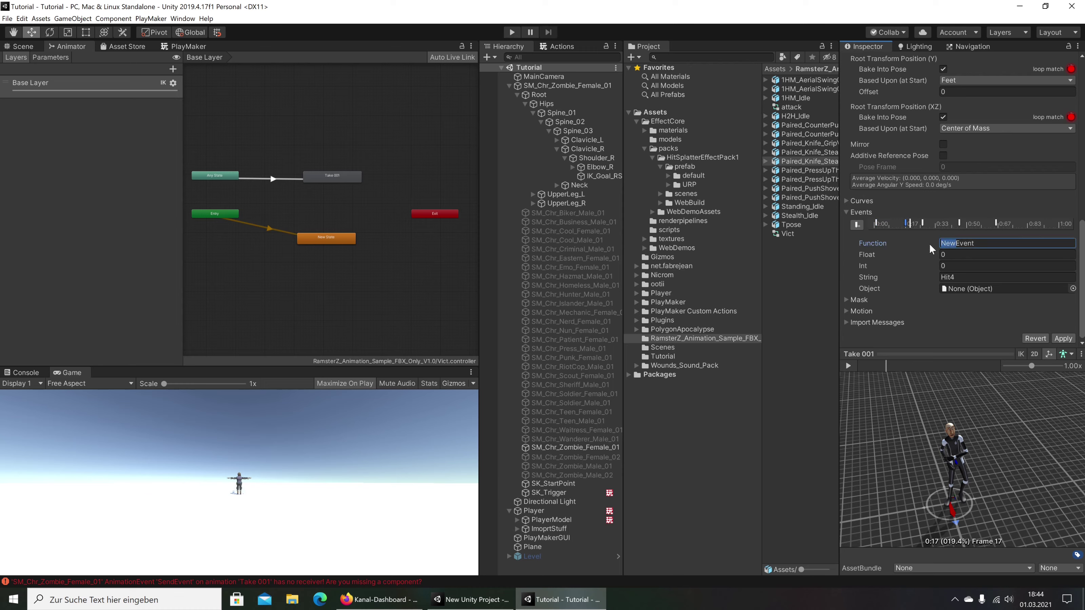
type("Send")
left_click(944, 277)
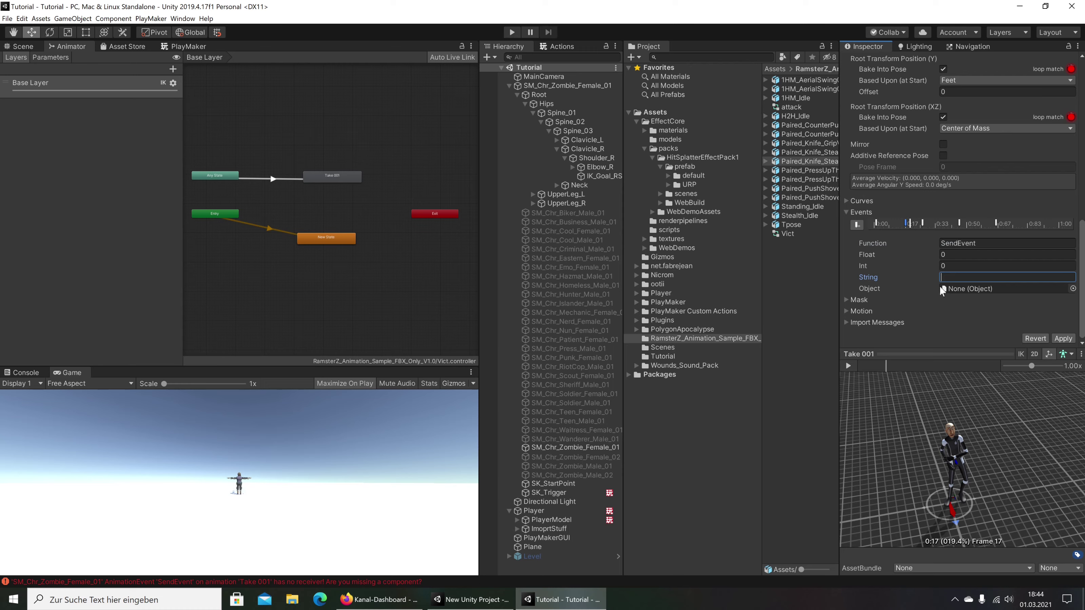
left_click(921, 222)
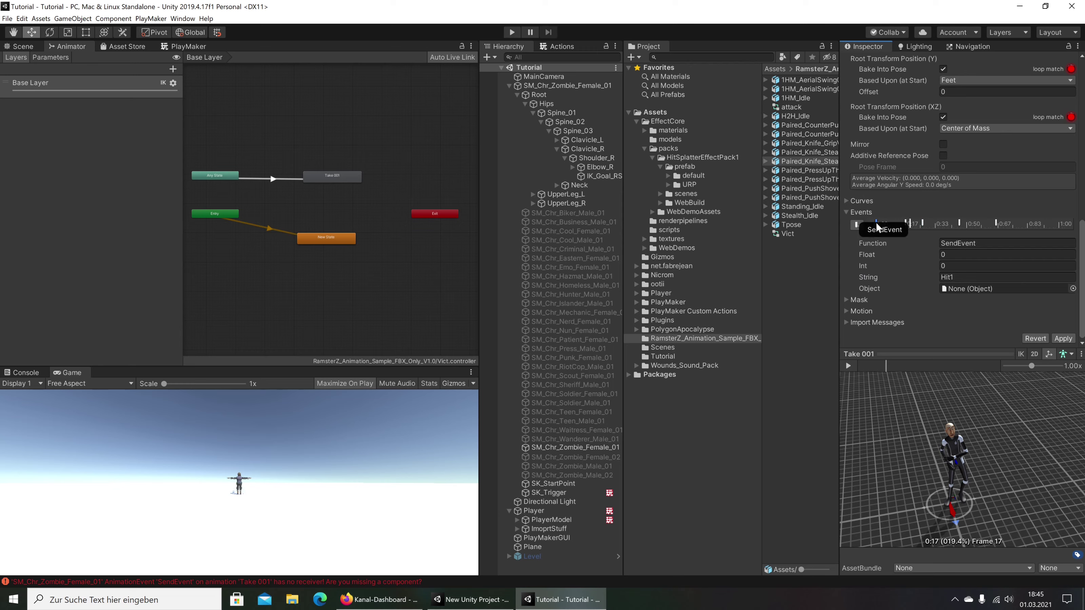
left_click(895, 256)
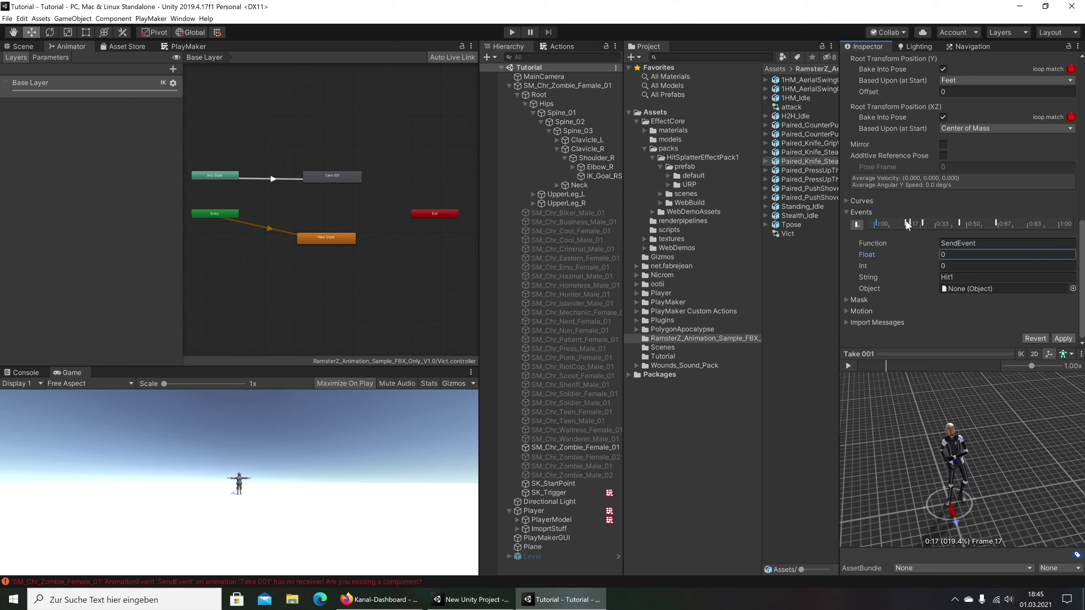
Delete the 0:17 event, preview the clip, and revert all event edits
left_click(906, 223)
right_click(909, 225)
left_click(925, 241)
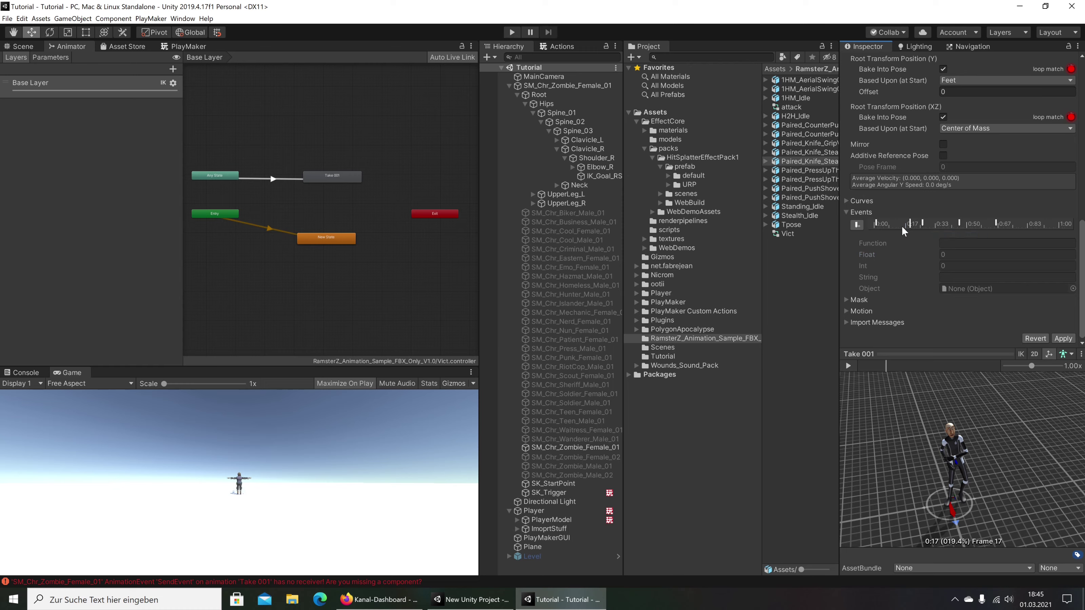
left_click(877, 220)
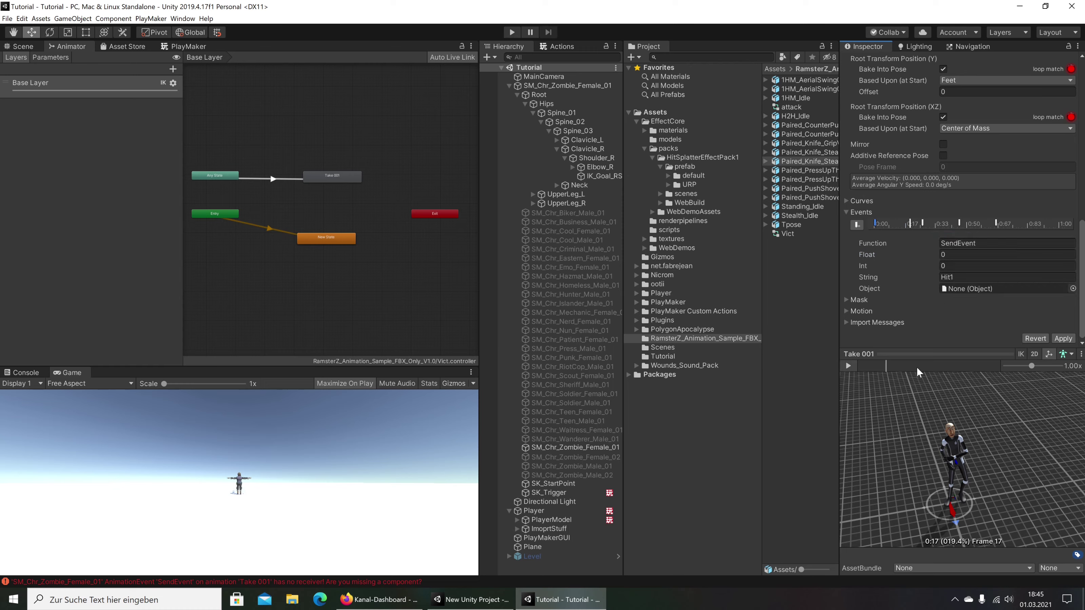
left_click(846, 366)
left_click(846, 366)
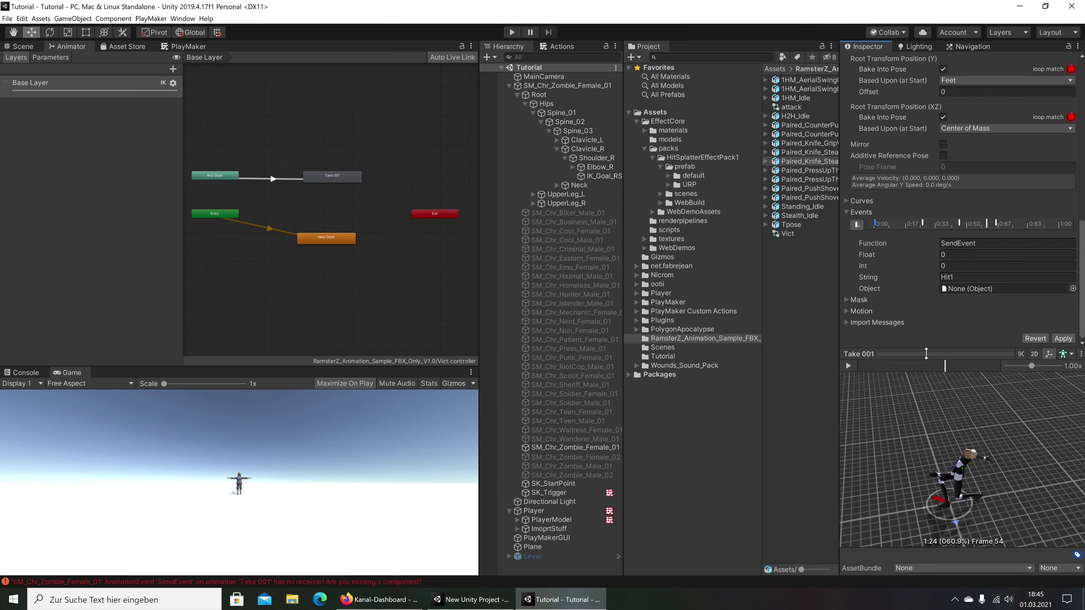
left_click(1039, 338)
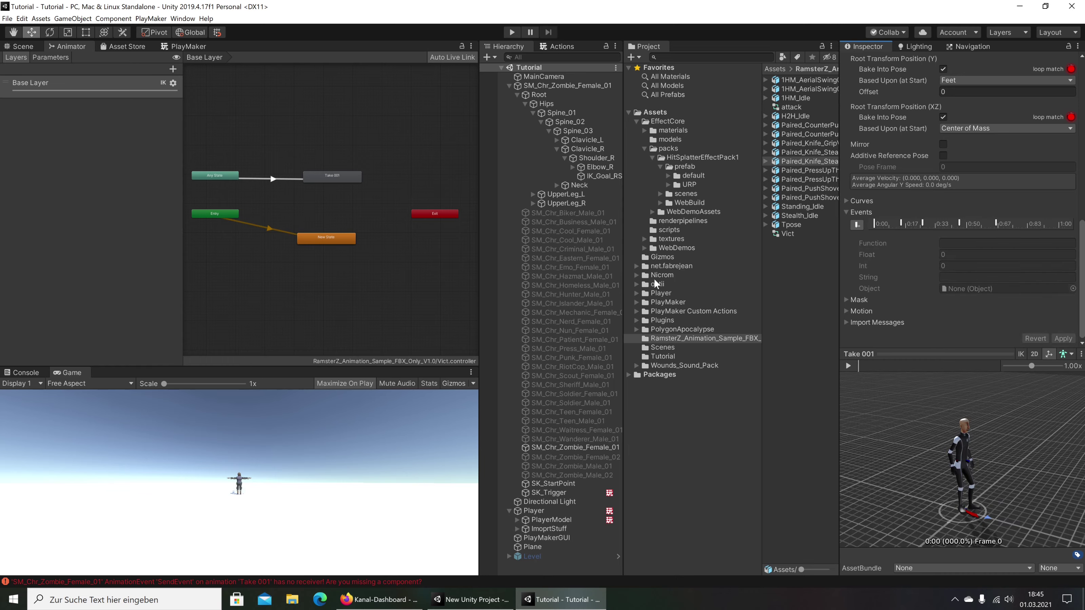
Add a PlayMakerFSM component to SM_Chr_Zombie_Female_01 and name it SK_Hit
left_click(540, 86)
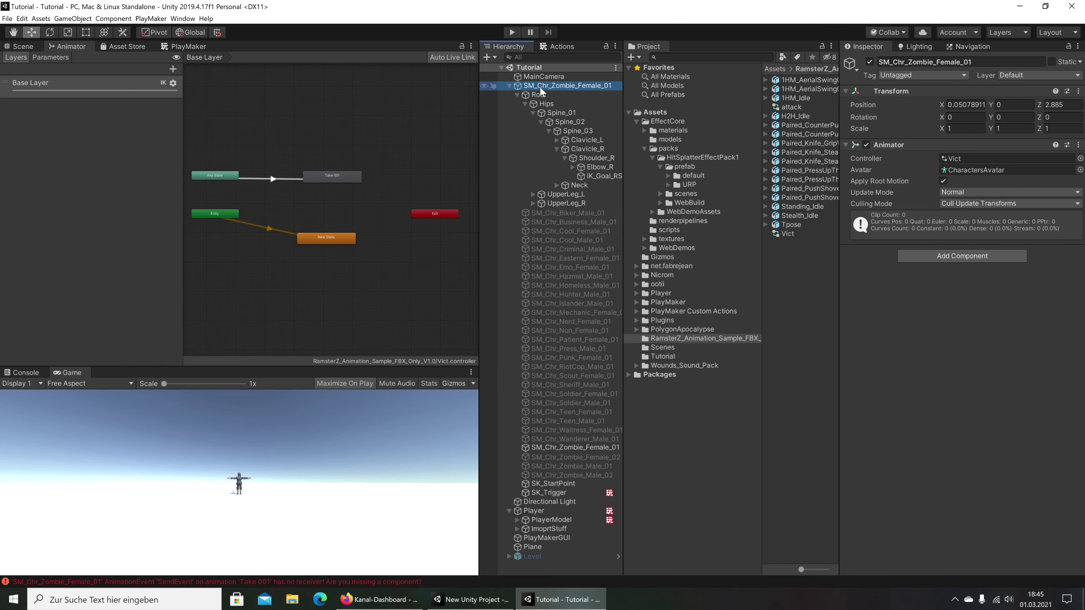
left_click(958, 256)
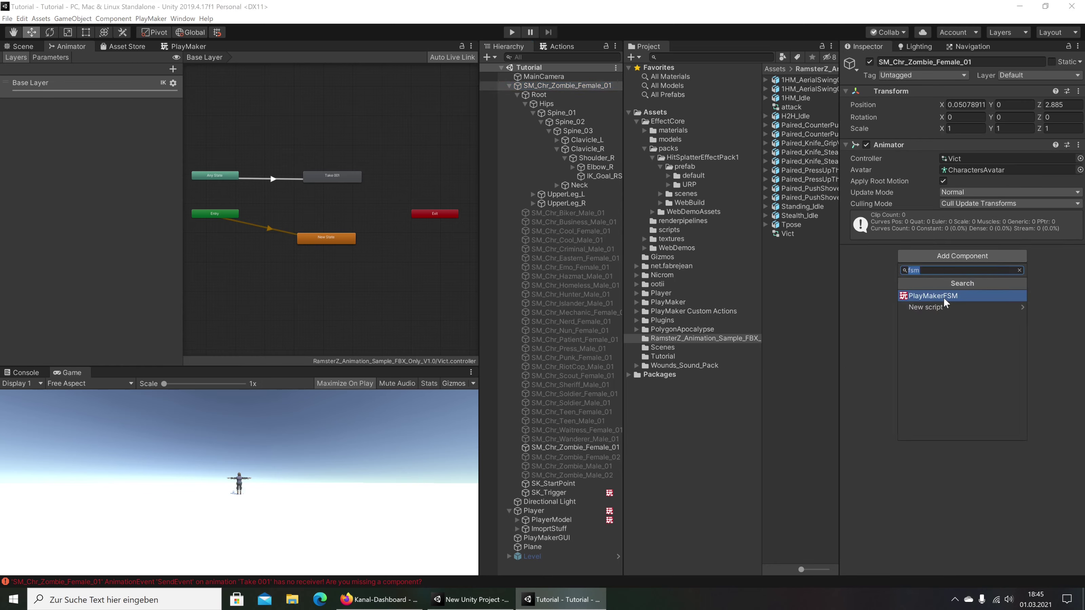
left_click(946, 287)
type("H")
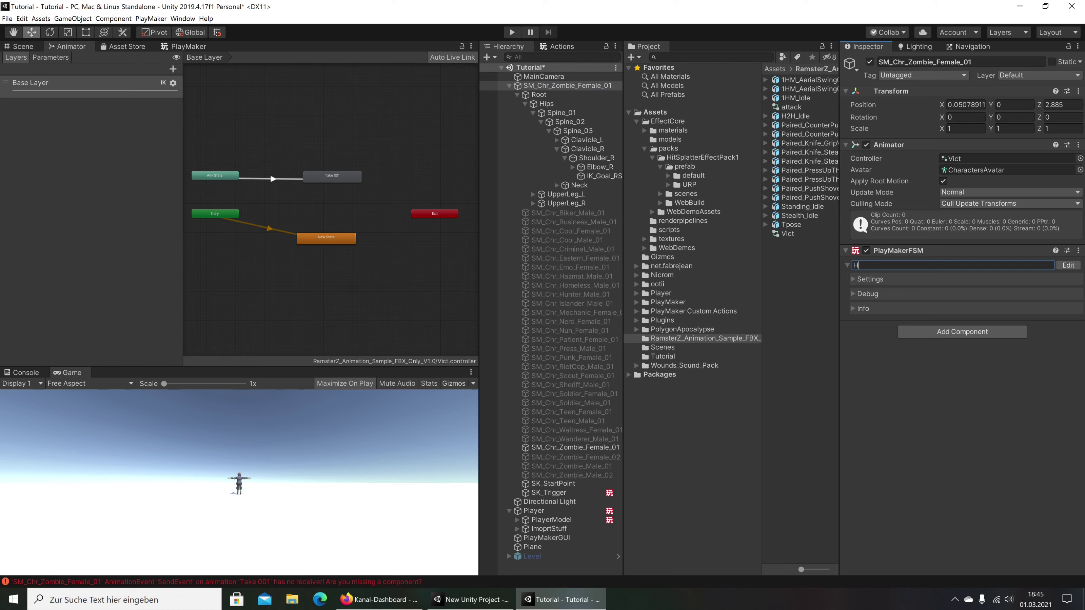
key("BackSpace")
key("BackSpace")
type("SK_HI")
key("shift+Left")
key("shift+Left")
key("shift+Left")
type("Hi")
Open SK_Hit in the PlayMaker editor, add a state, then delete the extra Zustand 1
left_click(1067, 265)
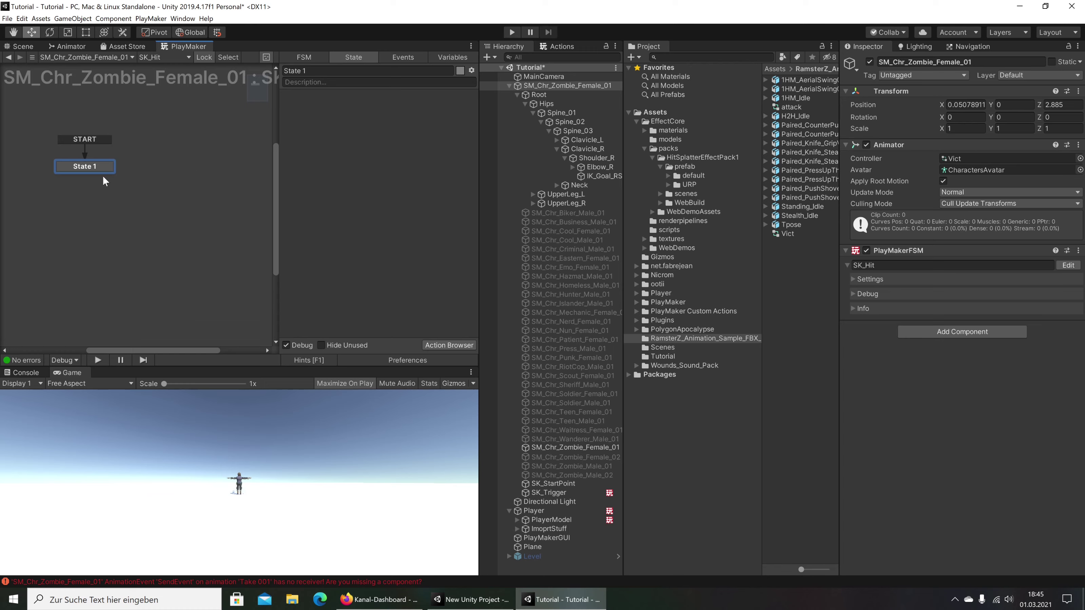
right_click(166, 169)
left_click(187, 170)
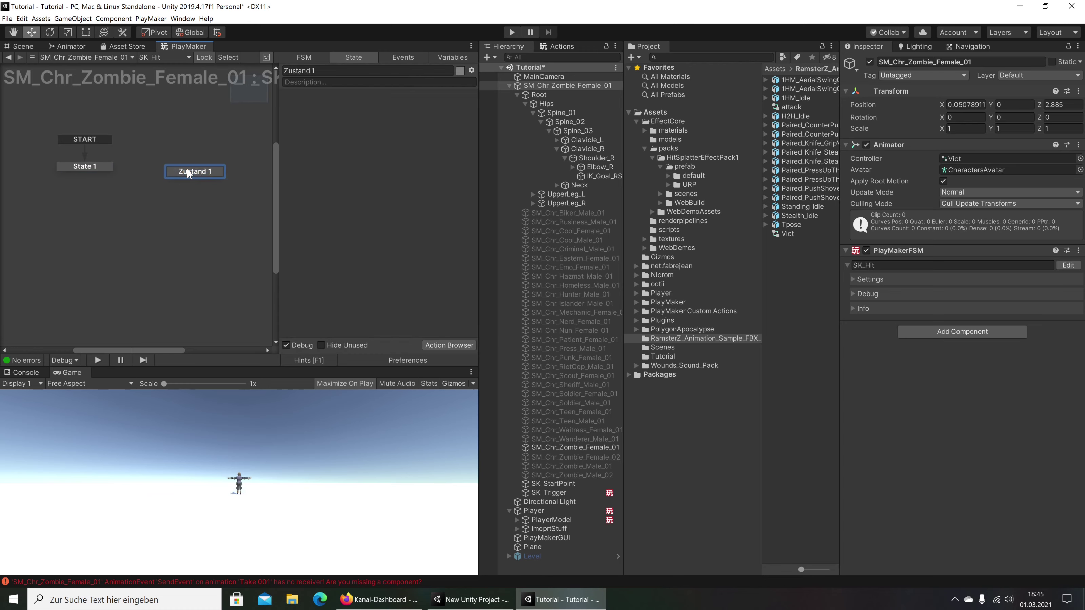
key("Delete")
In SK_Hit's Events list, add Hit1, Hit2, Hit3 and Hit4 one after another
left_click(402, 57)
left_click(380, 331)
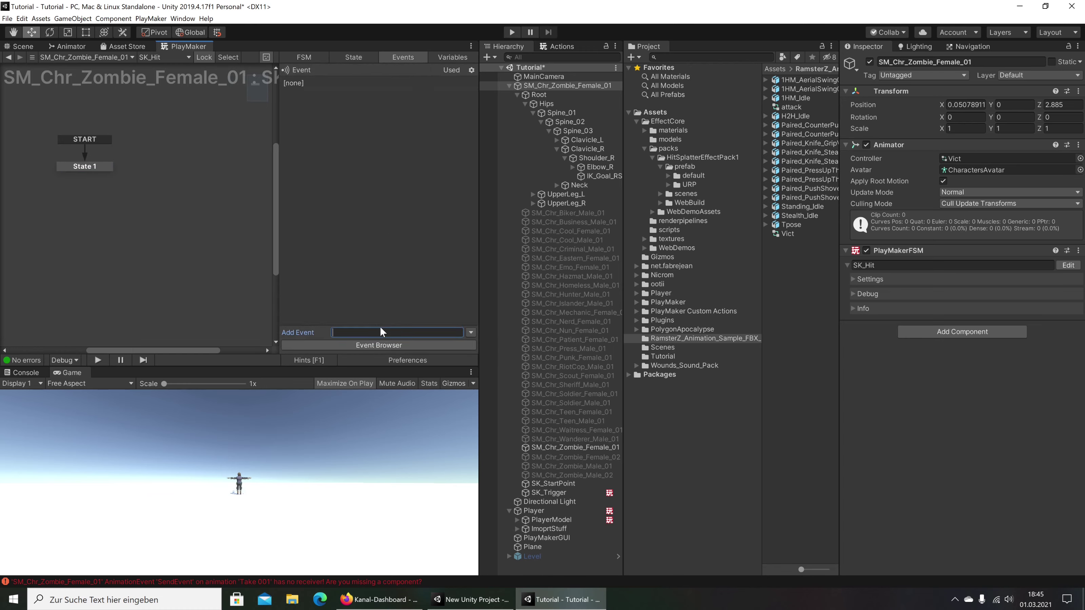
type("Hit1")
key("Return")
type("Hit")
type("2")
key("Return")
type("Hit3")
key("Return")
type("Hi")
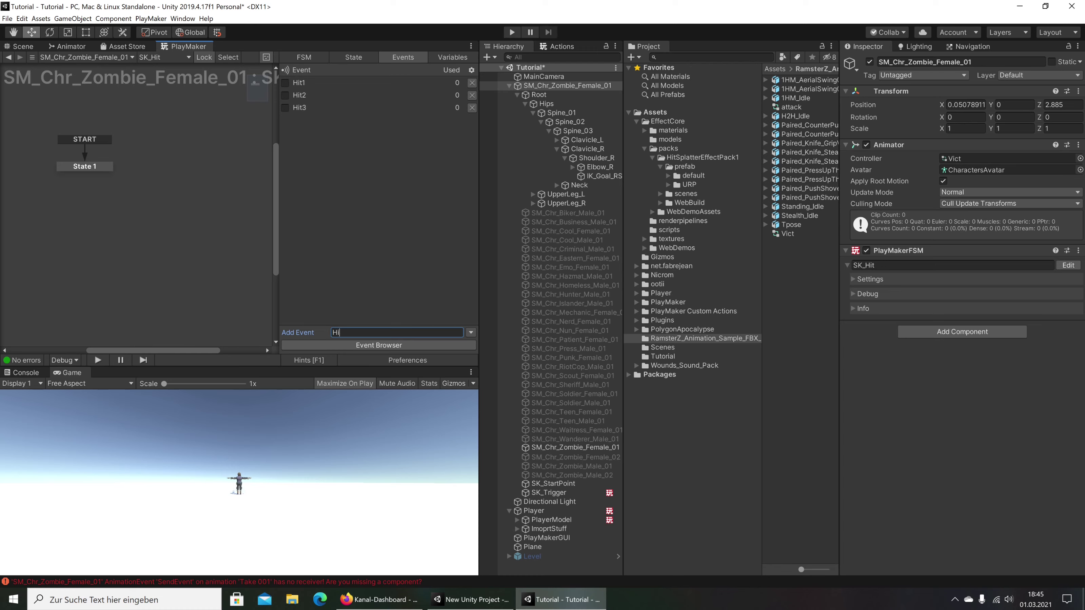
type("t4")
key("Return")
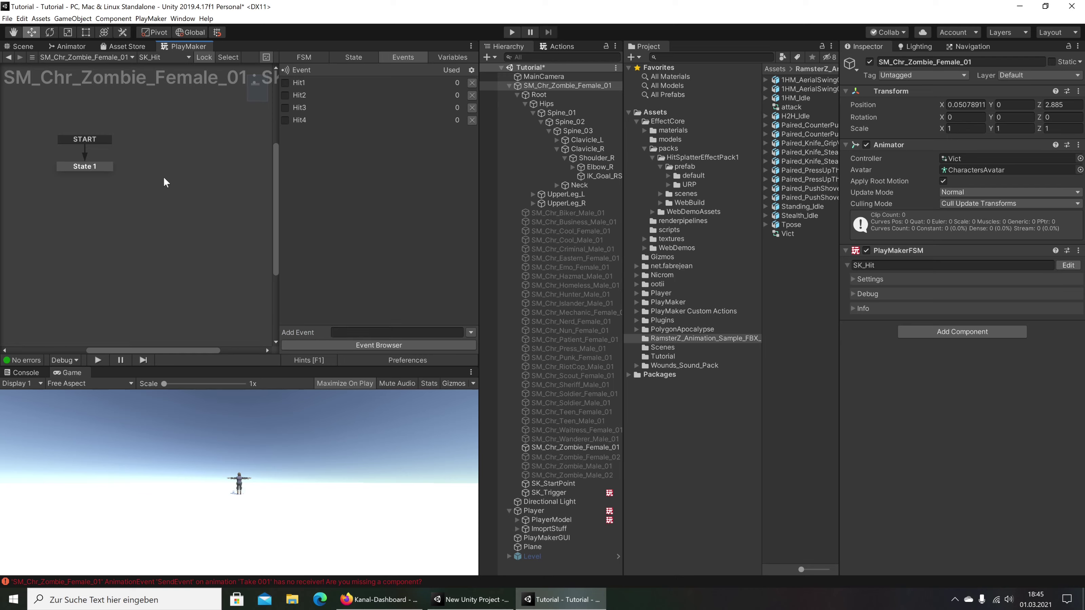
Add three states on the SK_Hit graph with global transitions Hit1, Hit2 and Hit3
right_click(164, 175)
mouse_move(256, 199)
left_click(316, 199)
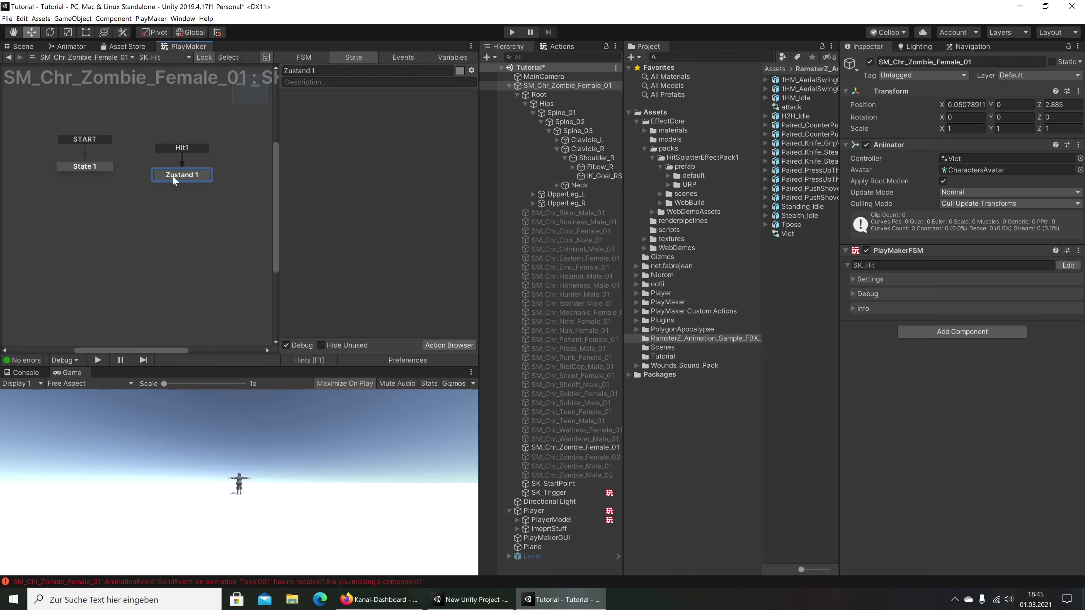
left_click_drag(173, 175, 171, 170)
right_click(171, 225)
mouse_move(204, 255)
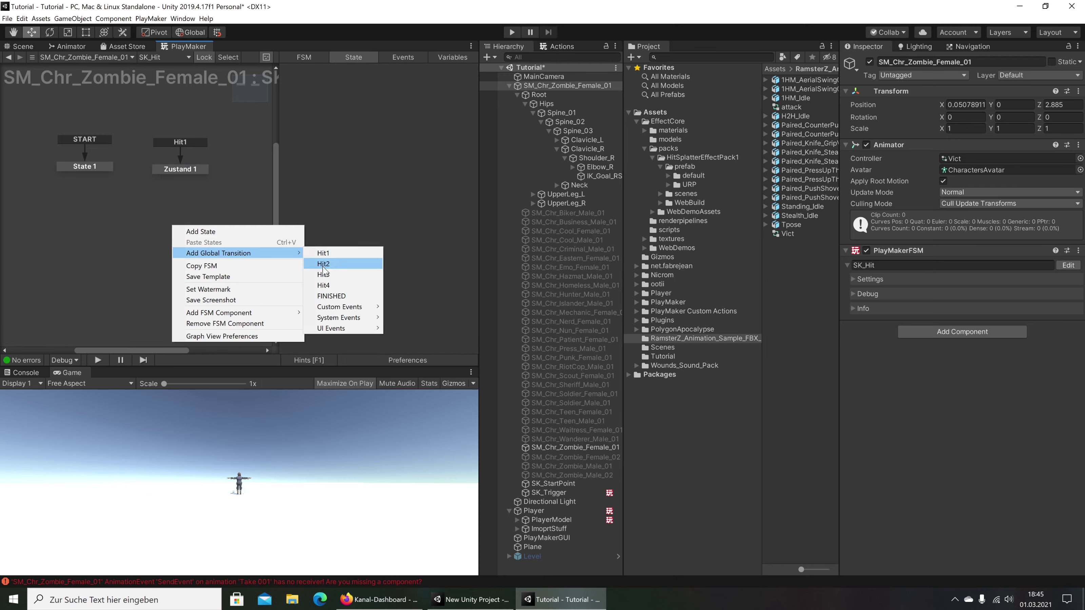
left_click(326, 265)
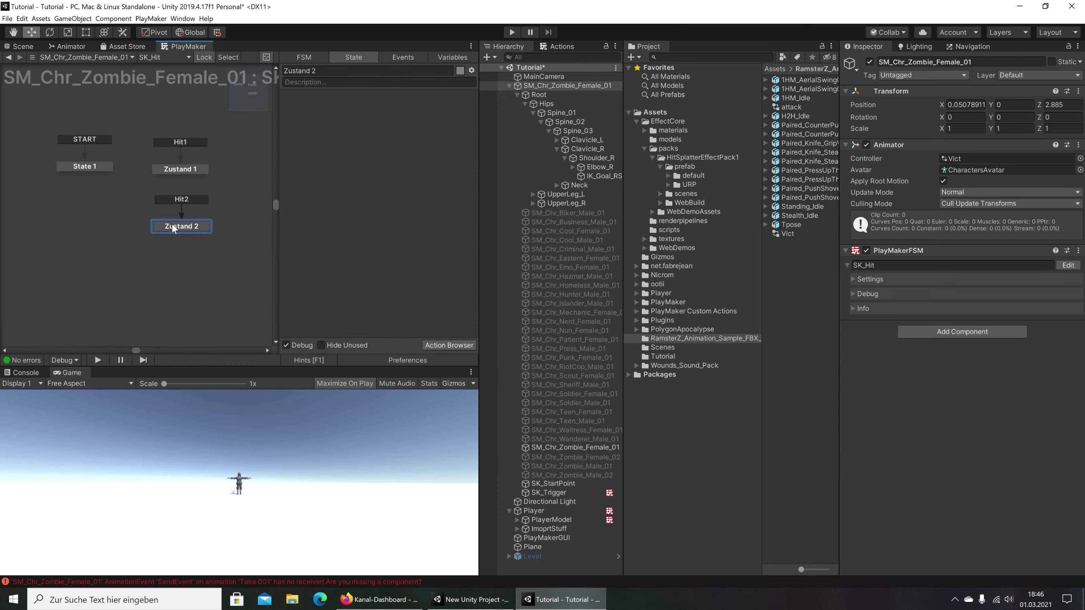
right_click(172, 269)
mouse_move(198, 300)
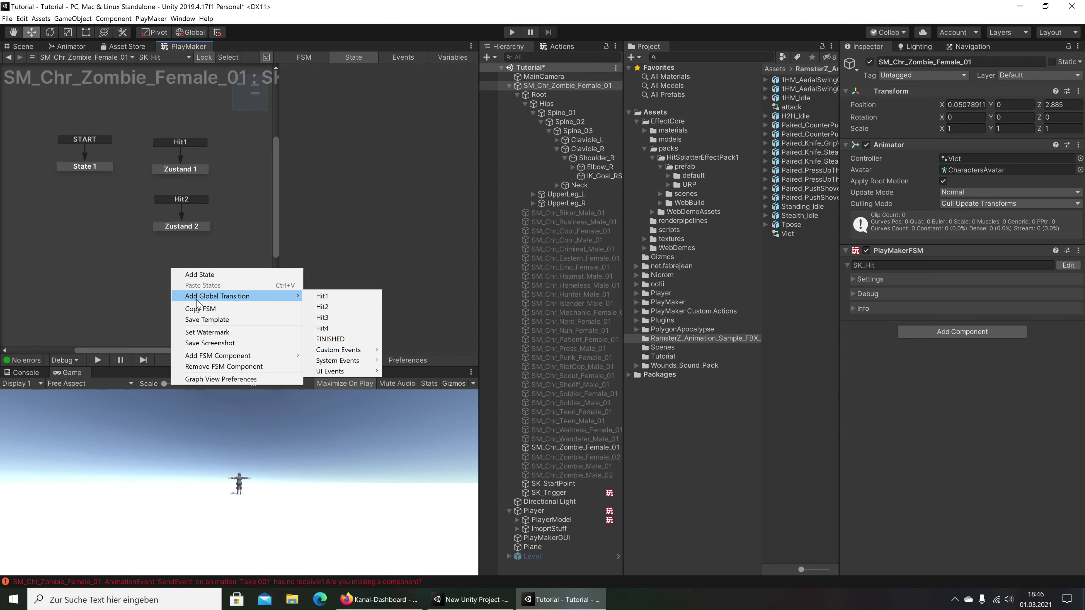
left_click(322, 318)
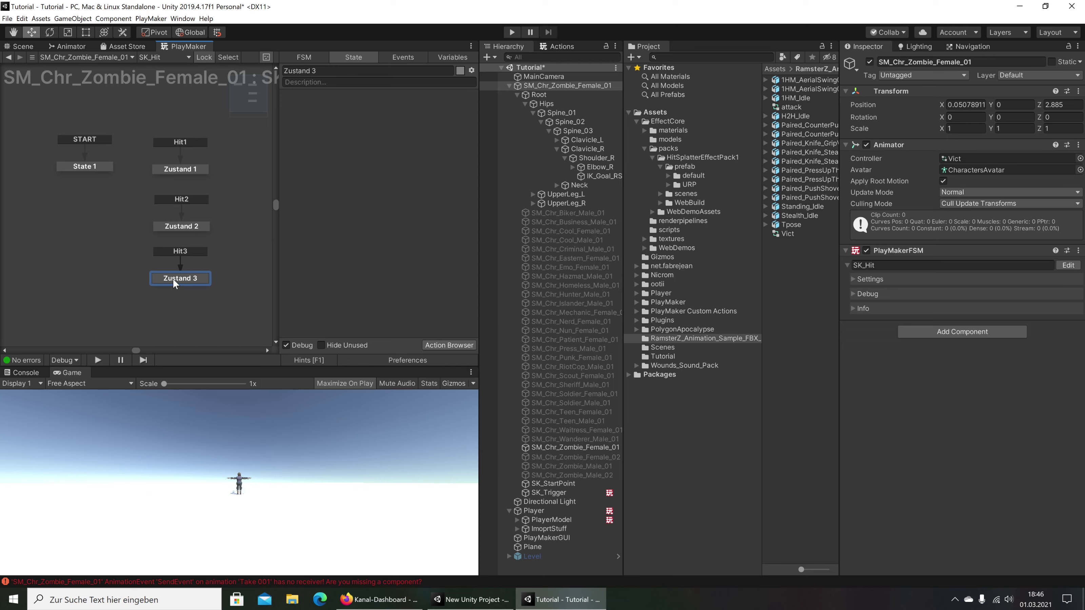
Add a fourth state with a global Hit4 transition, then clear the Console error
right_click(167, 166)
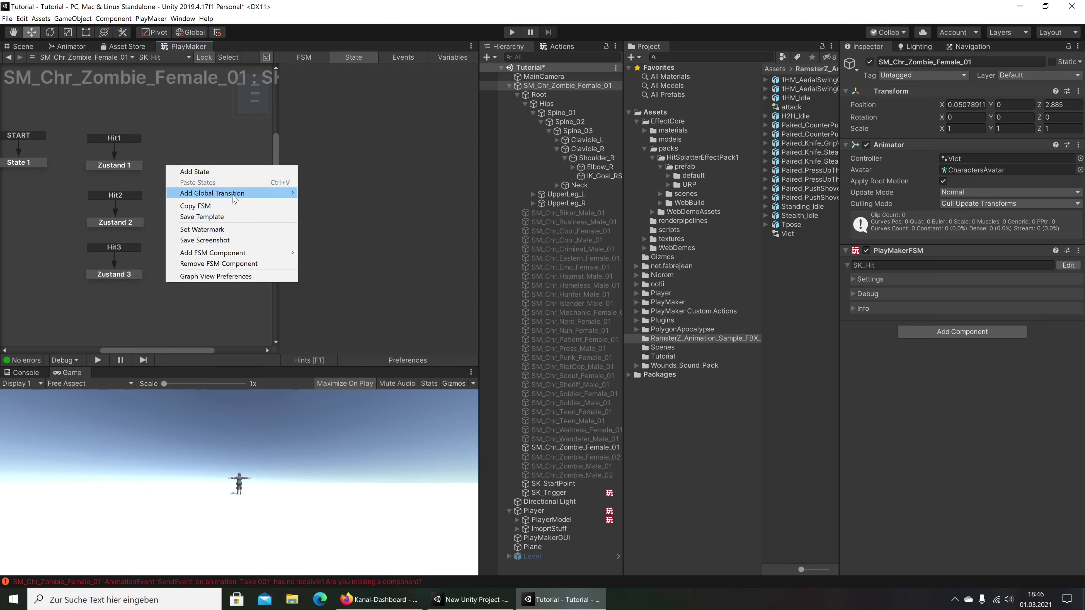
mouse_move(235, 195)
left_click(333, 225)
left_click_drag(208, 175, 202, 167)
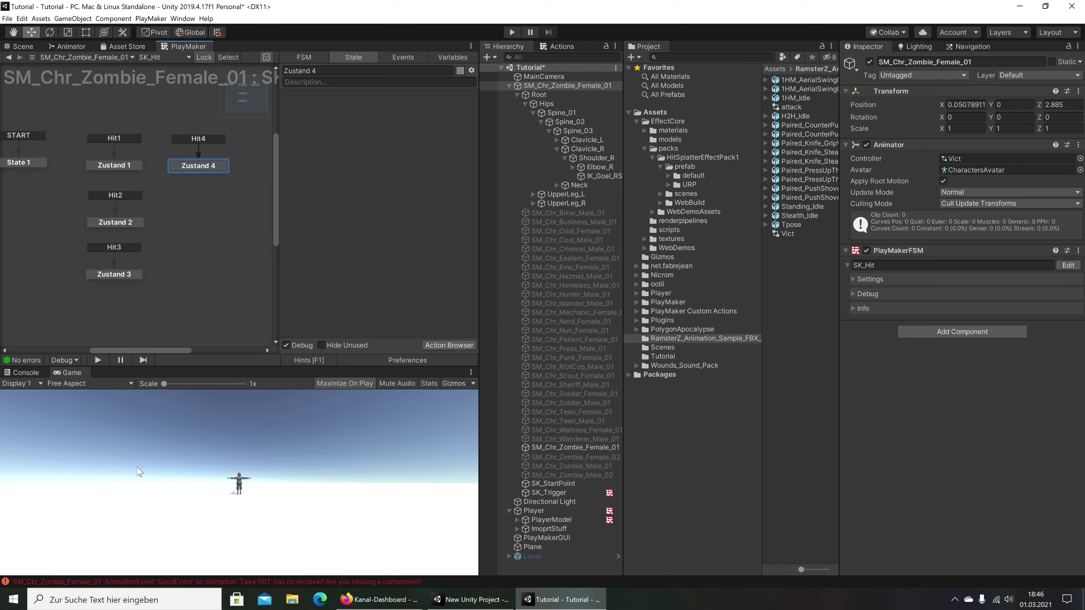
left_click(158, 584)
left_click(10, 383)
left_click(73, 373)
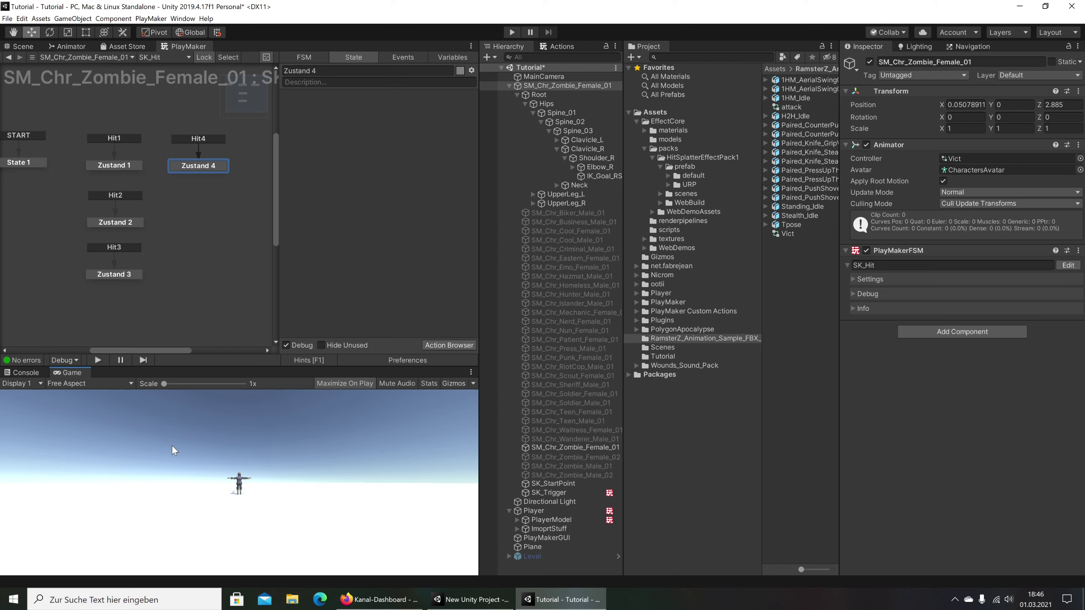
left_click(72, 45)
double_click(311, 176)
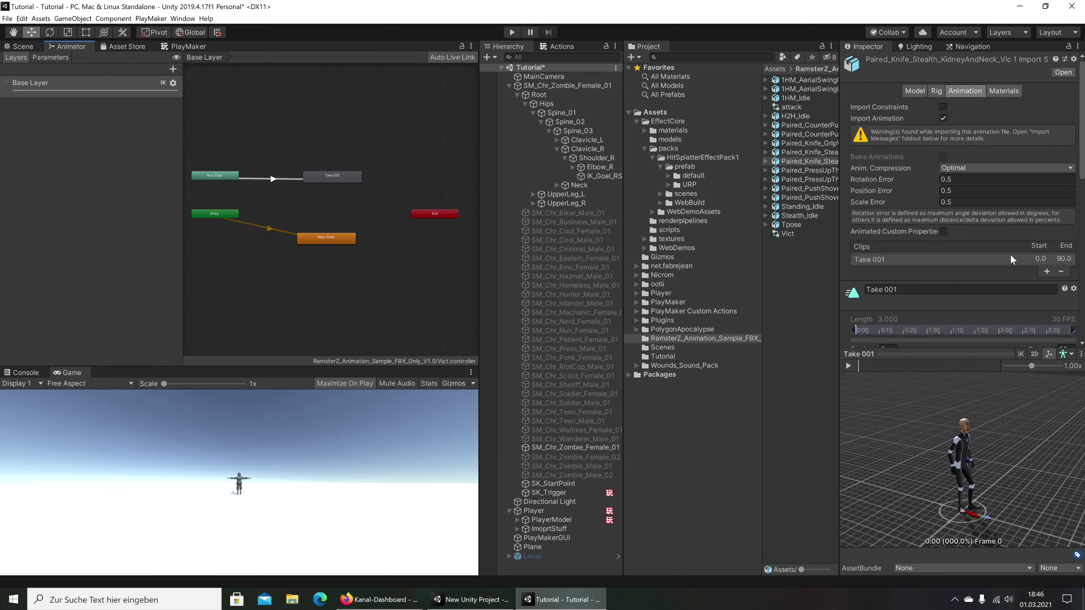
scroll(1009, 255, "down", 10)
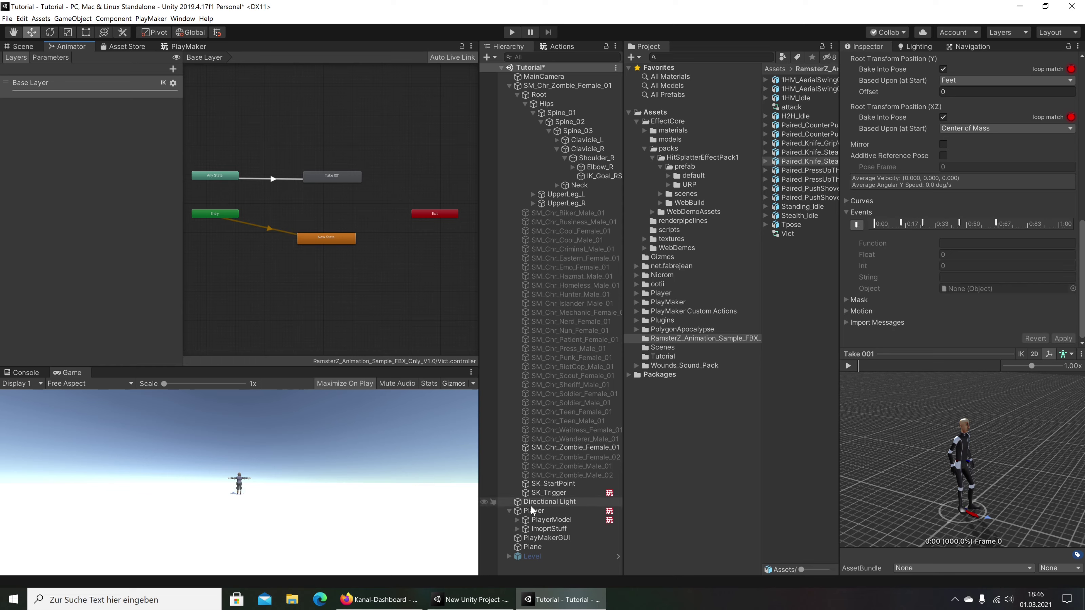
left_click(532, 85)
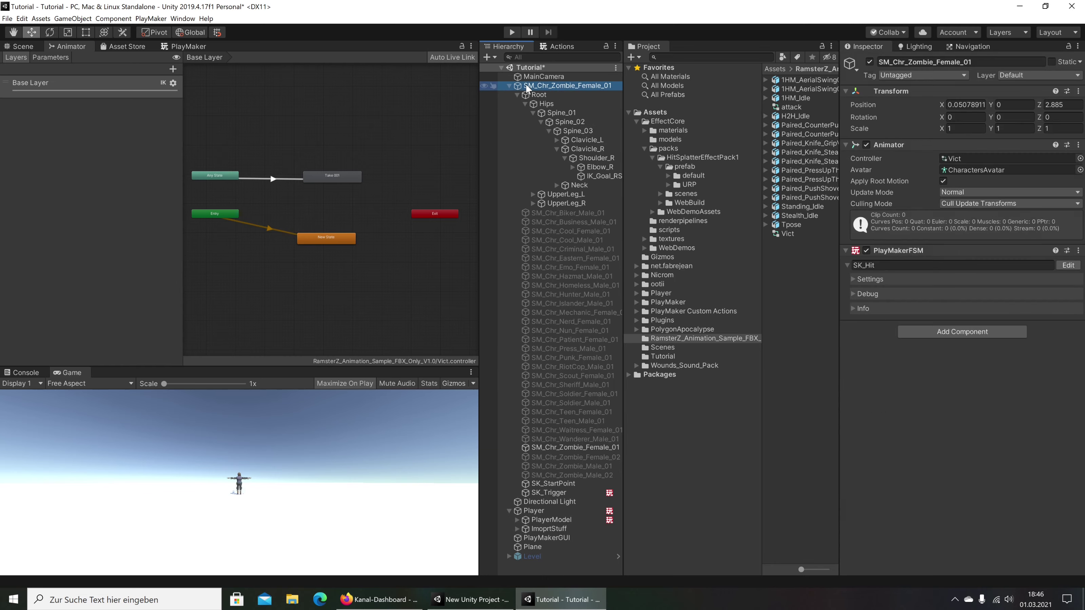
left_click(1068, 266)
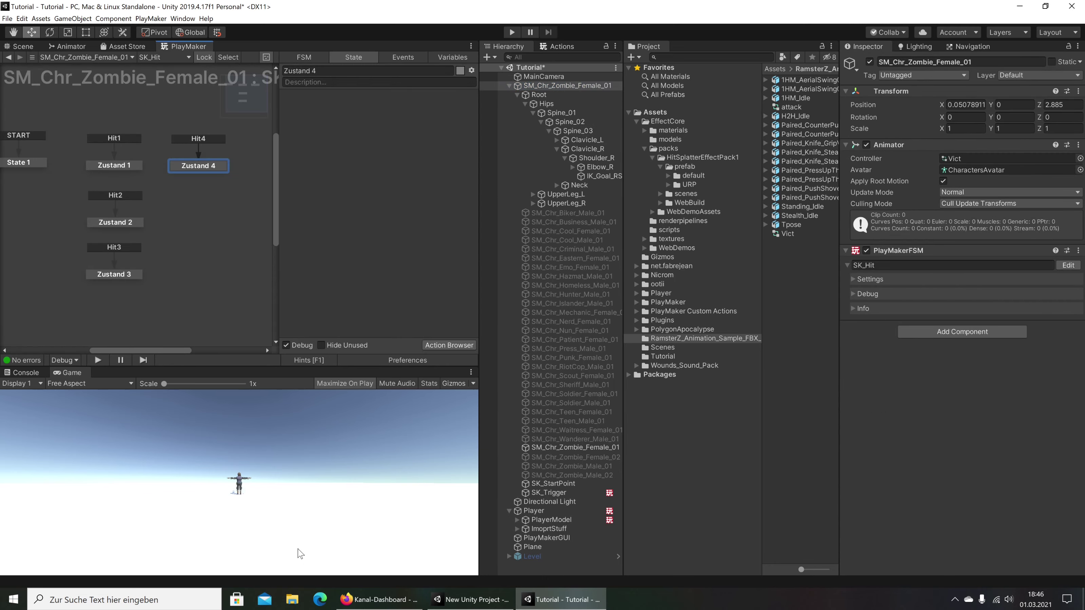
left_click(473, 601)
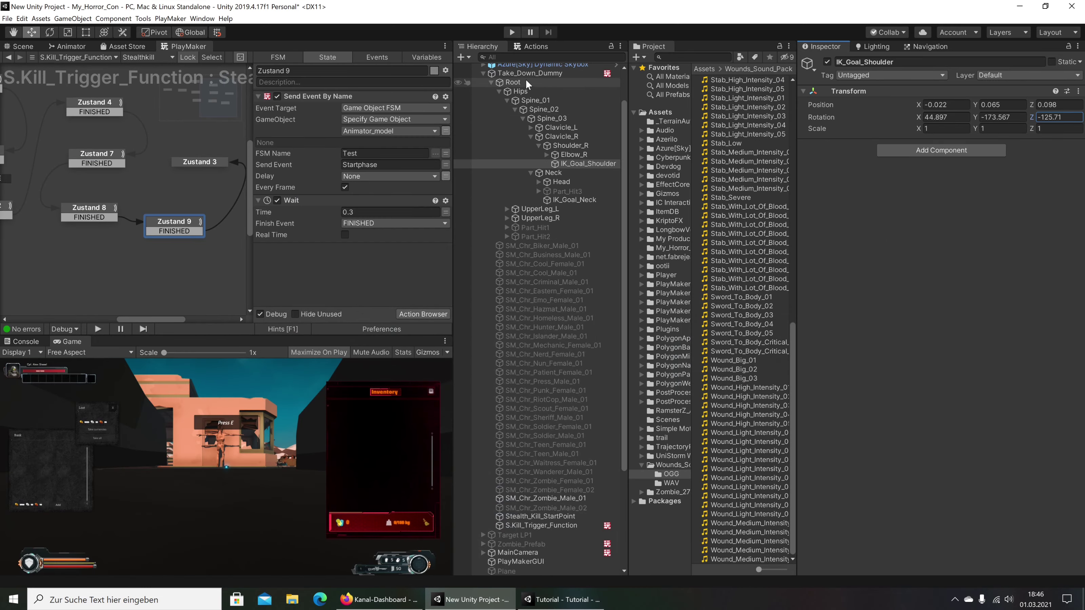
left_click(526, 75)
left_click(1068, 266)
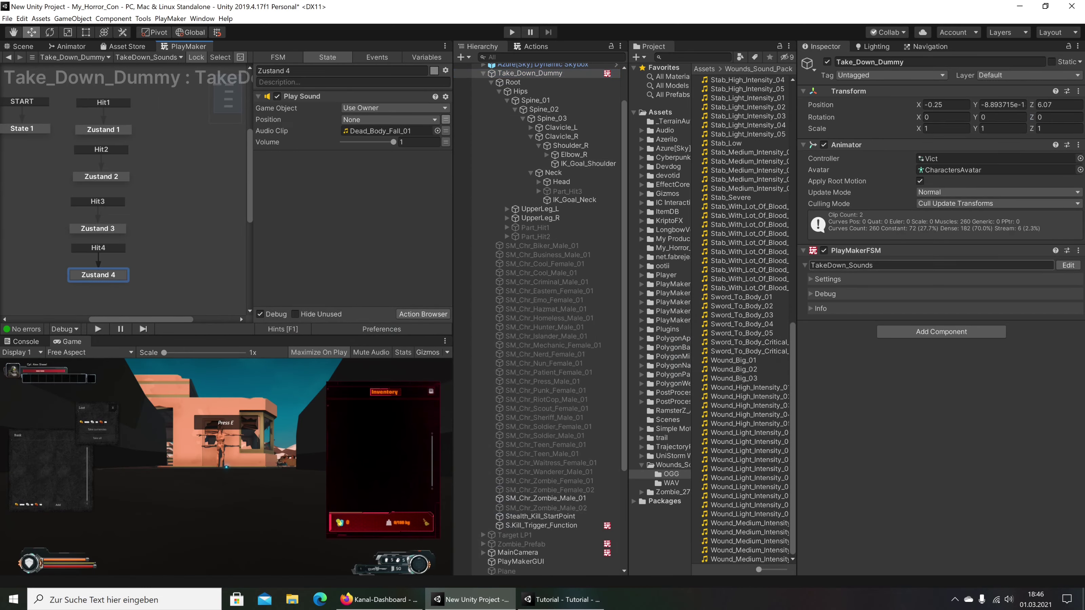
left_click(93, 130)
left_click(384, 131)
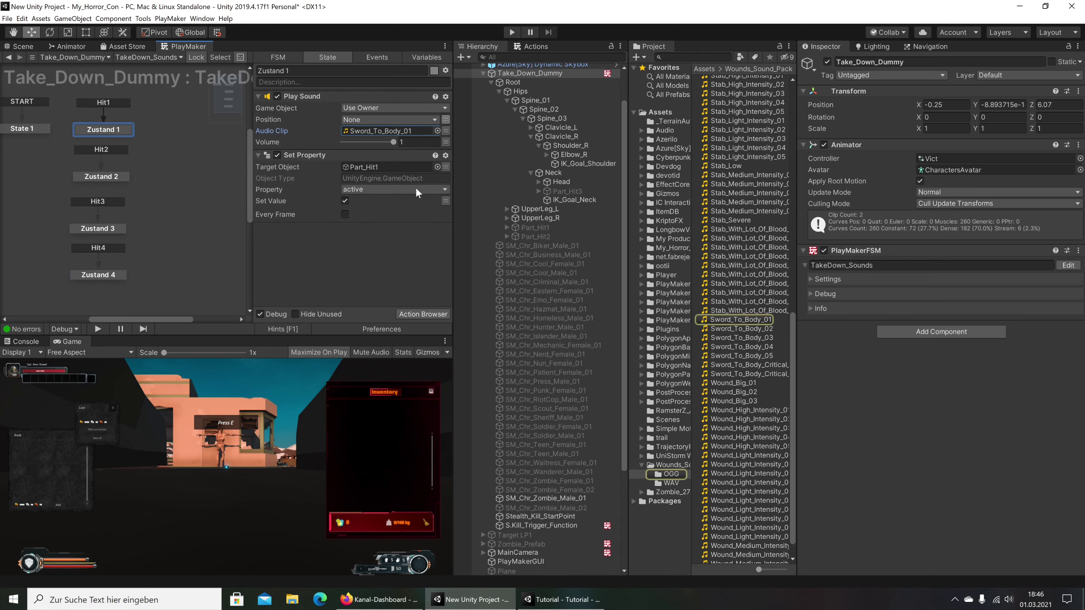
left_click(562, 600)
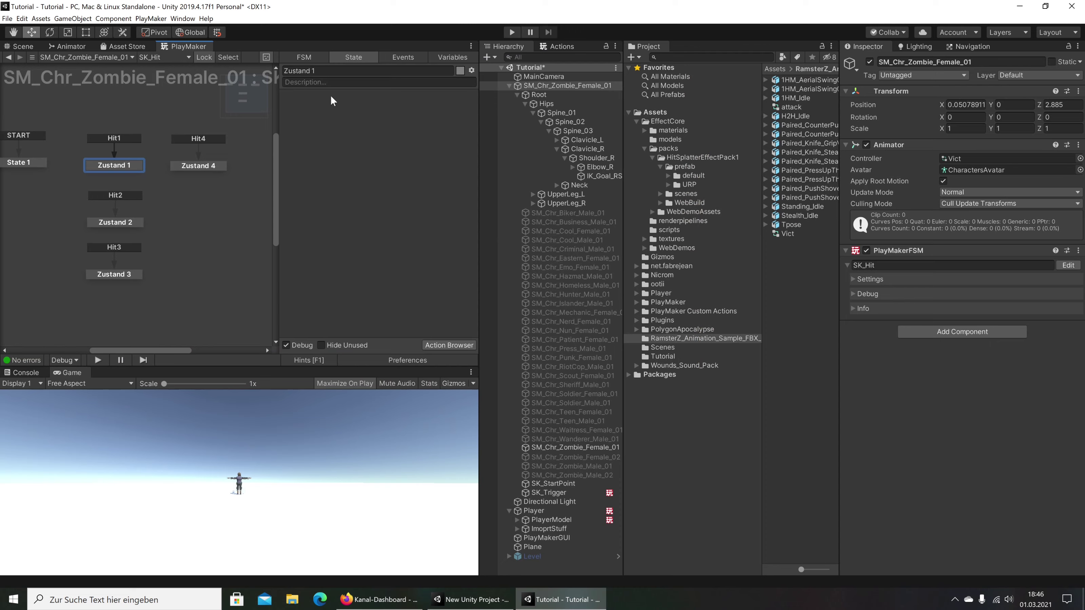
Search the Actions list for 'play' and add a Play Sound action to Zustand 1
left_click(562, 47)
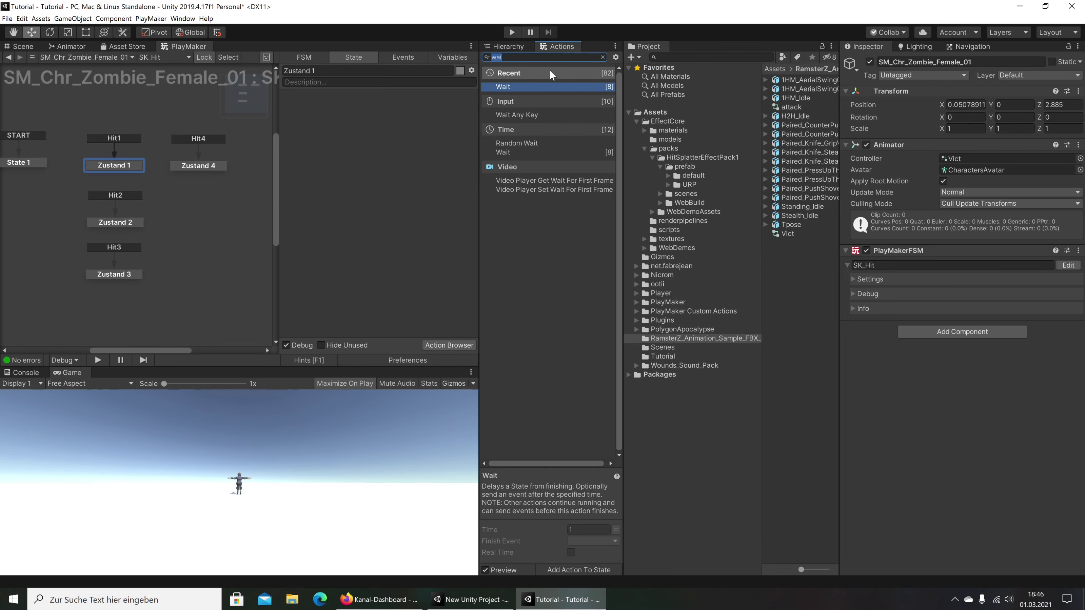
type("play")
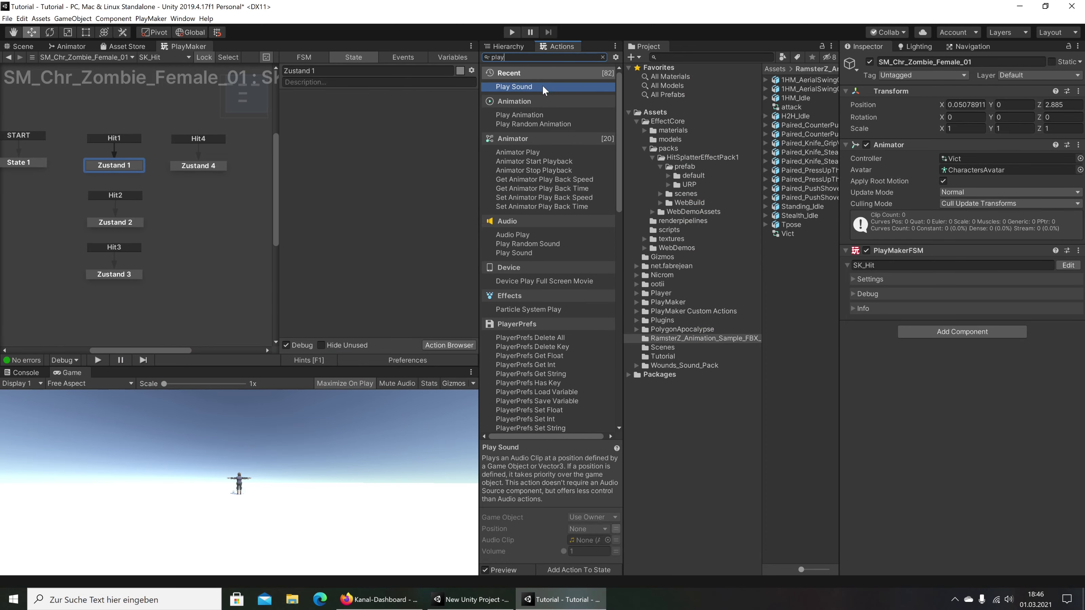
left_click_drag(542, 86, 450, 103)
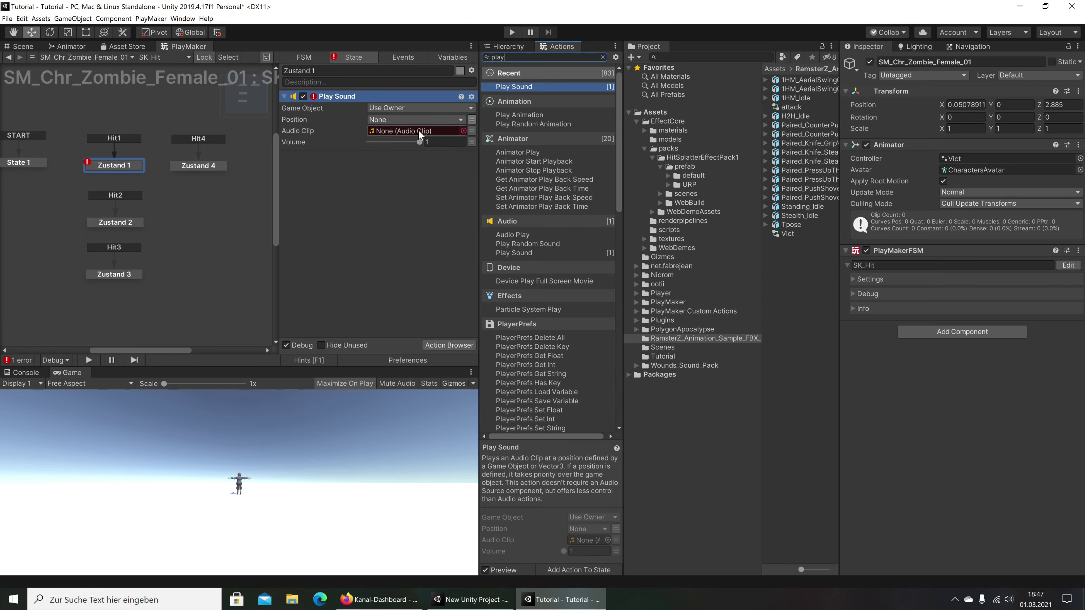
left_click(470, 599)
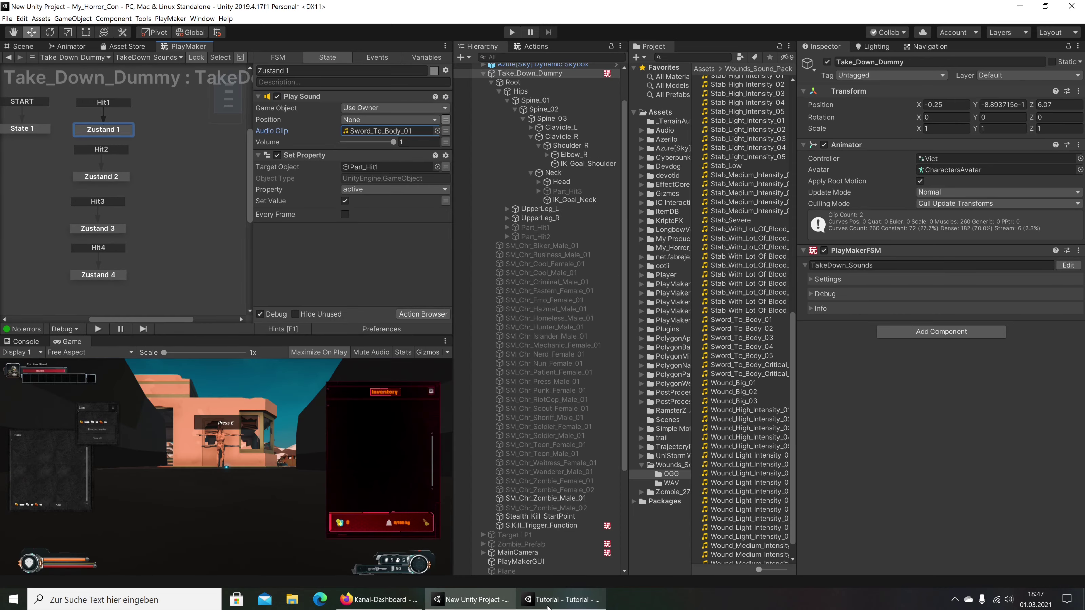
left_click(548, 606)
Assign the Sword_To_Body_02 clip to the Play Sound action from the 'sword to'-filtered picker
left_click(462, 130)
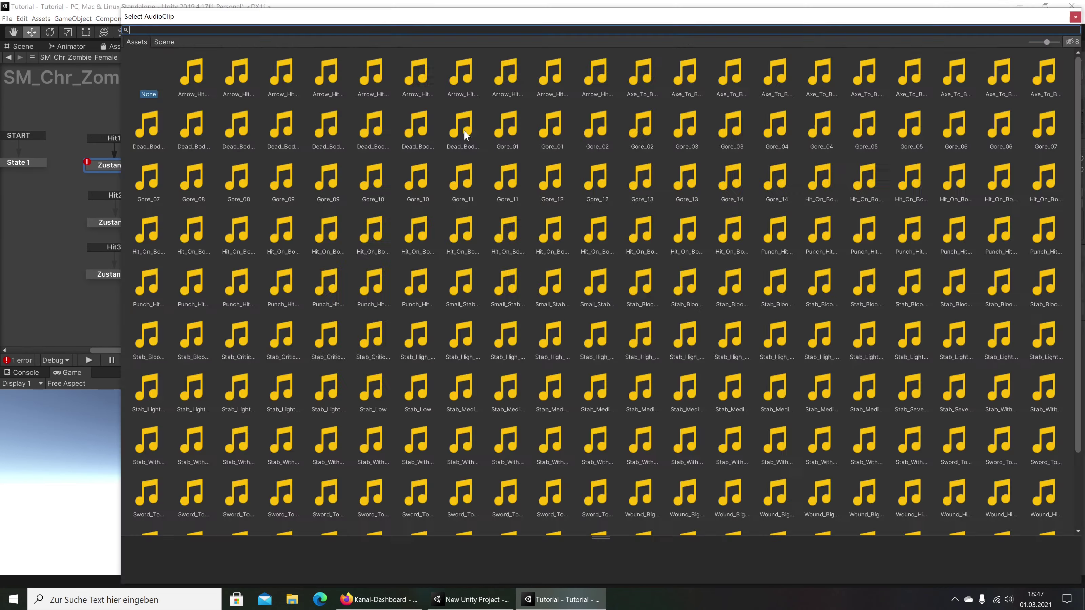
type("sword to")
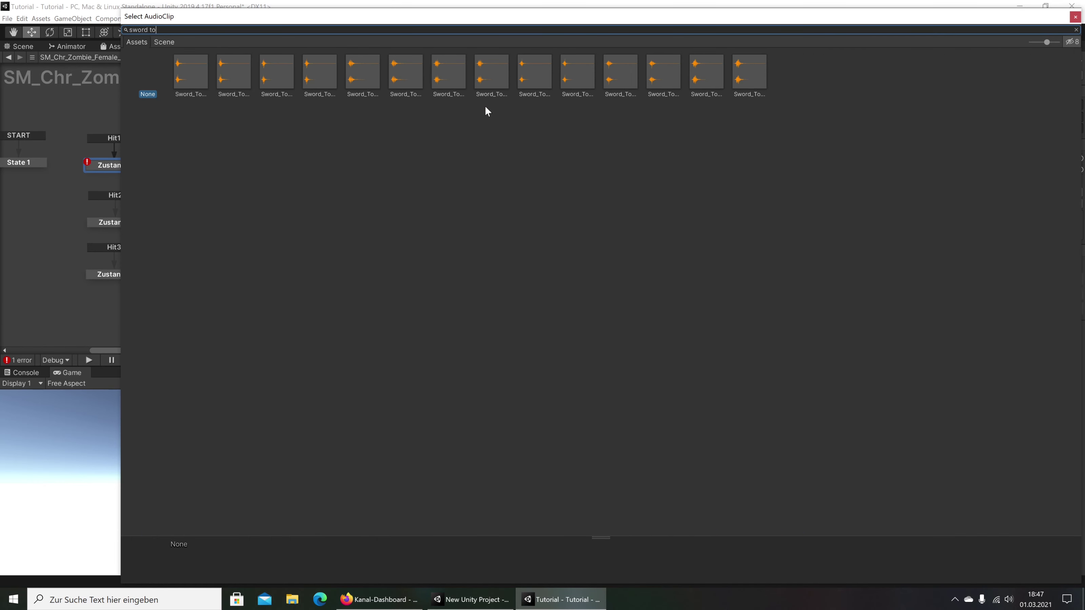
left_click(1057, 42)
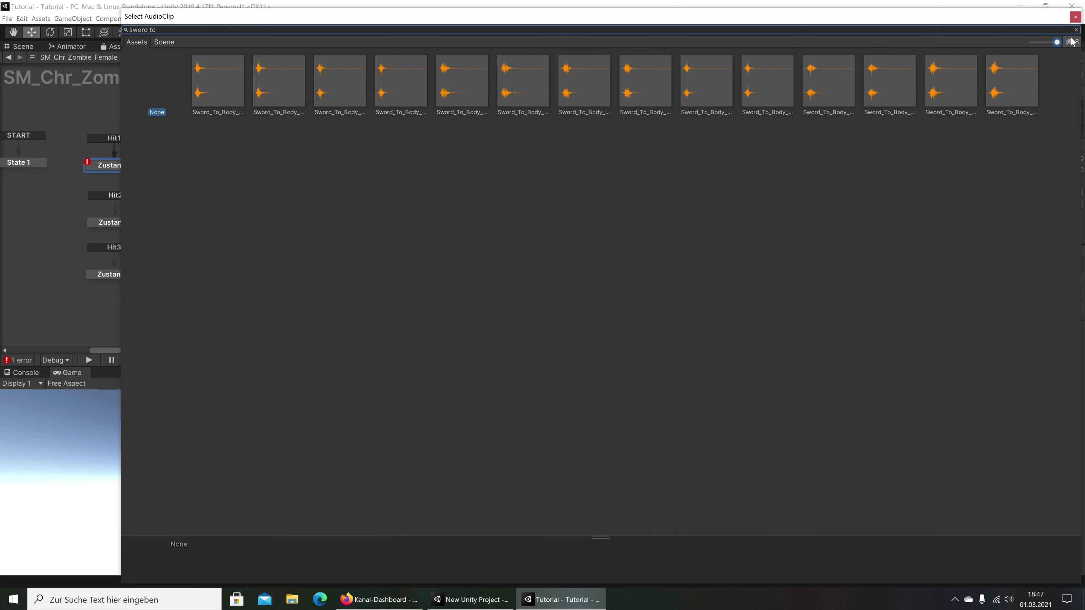
left_click(934, 91)
left_click(277, 97)
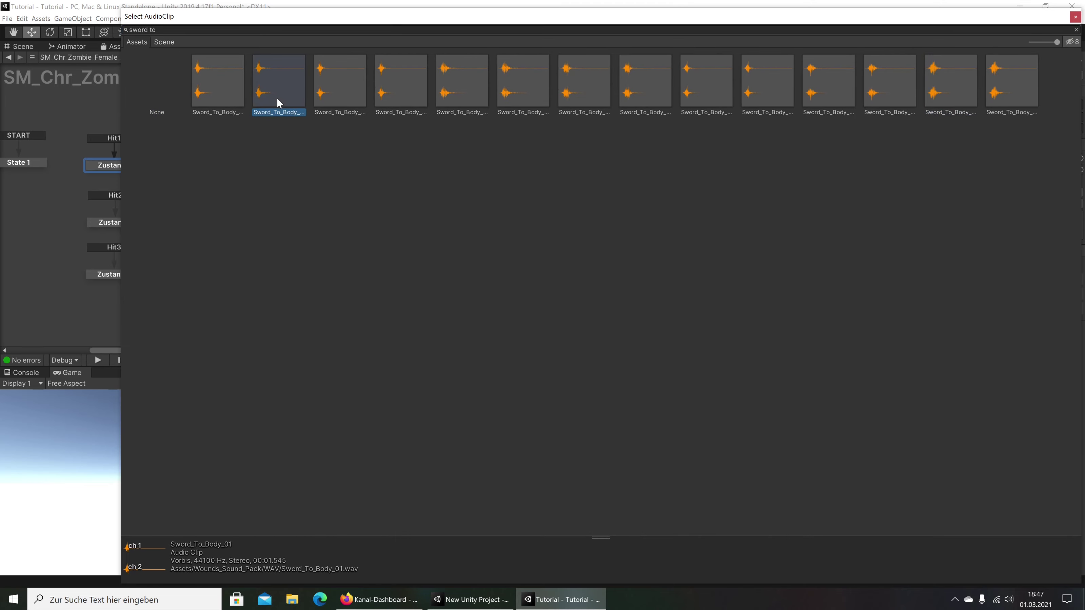
left_click(350, 99)
double_click(348, 100)
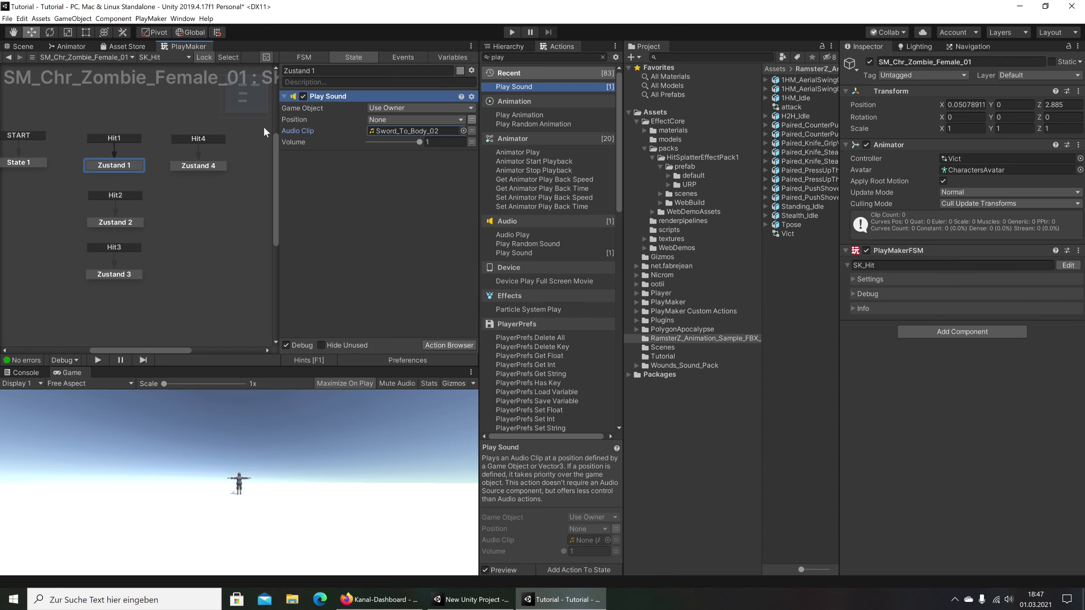
Compare with the reference project, then locate the assigned clip among the project assets
left_click(474, 599)
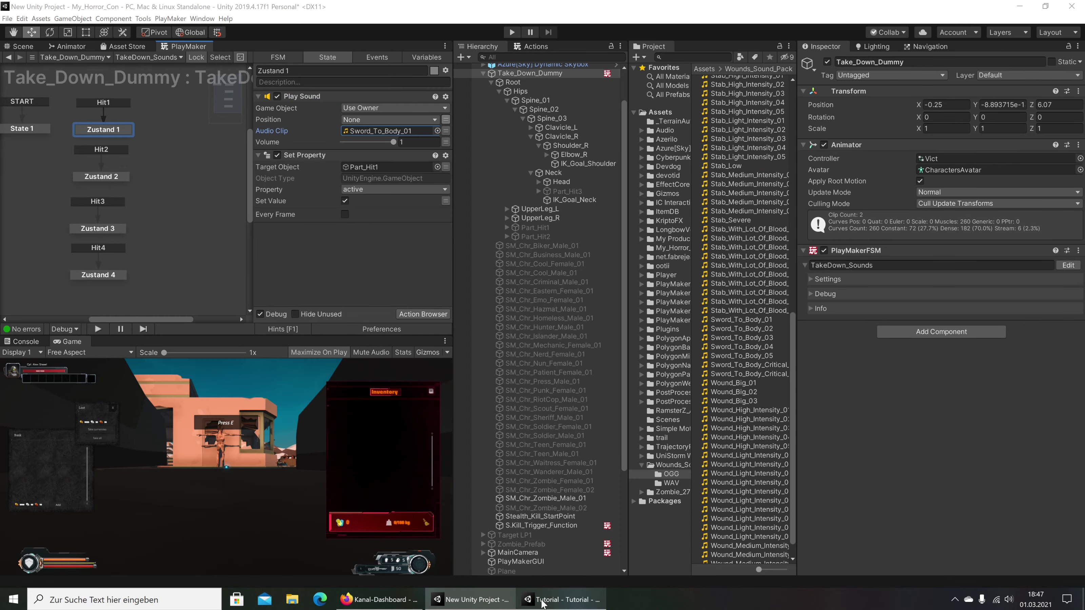
left_click(561, 600)
left_click(450, 133)
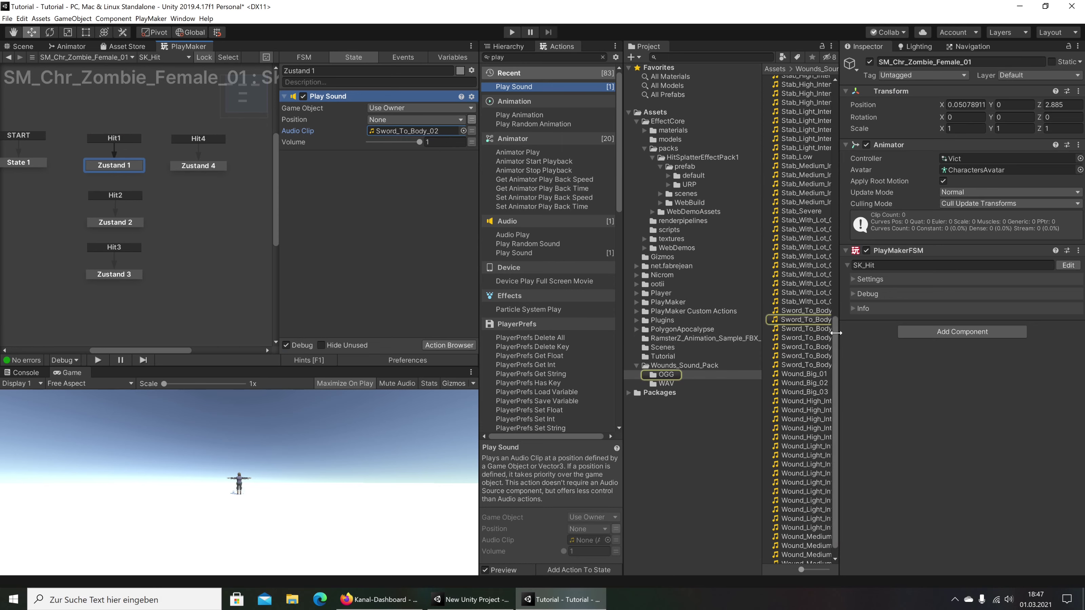
mouse_move(839, 314)
left_mouse_down()
mouse_move(883, 315)
mouse_move(410, 131)
left_mouse_up()
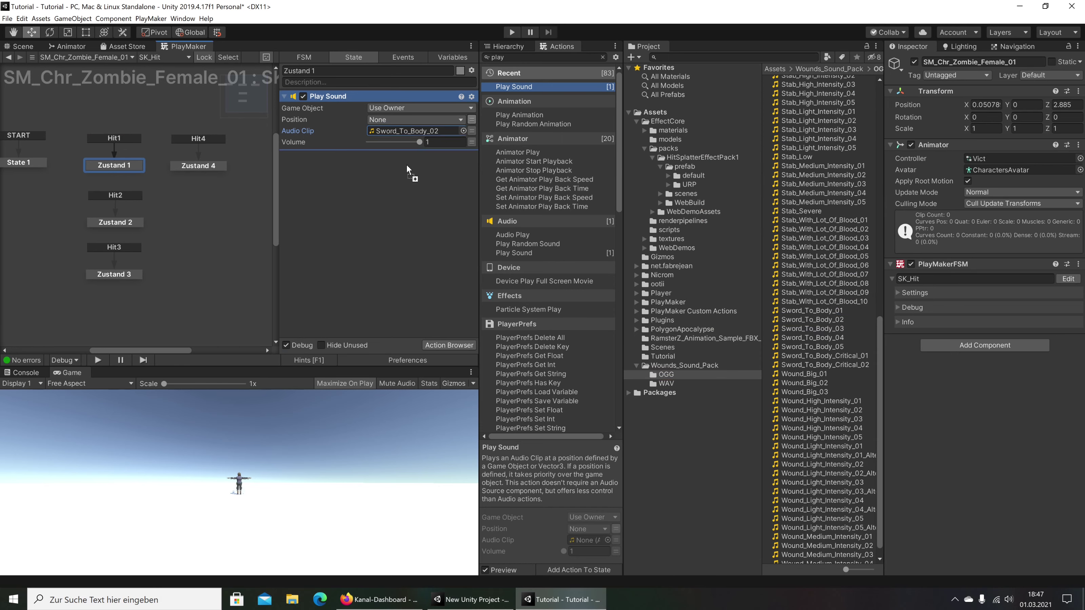
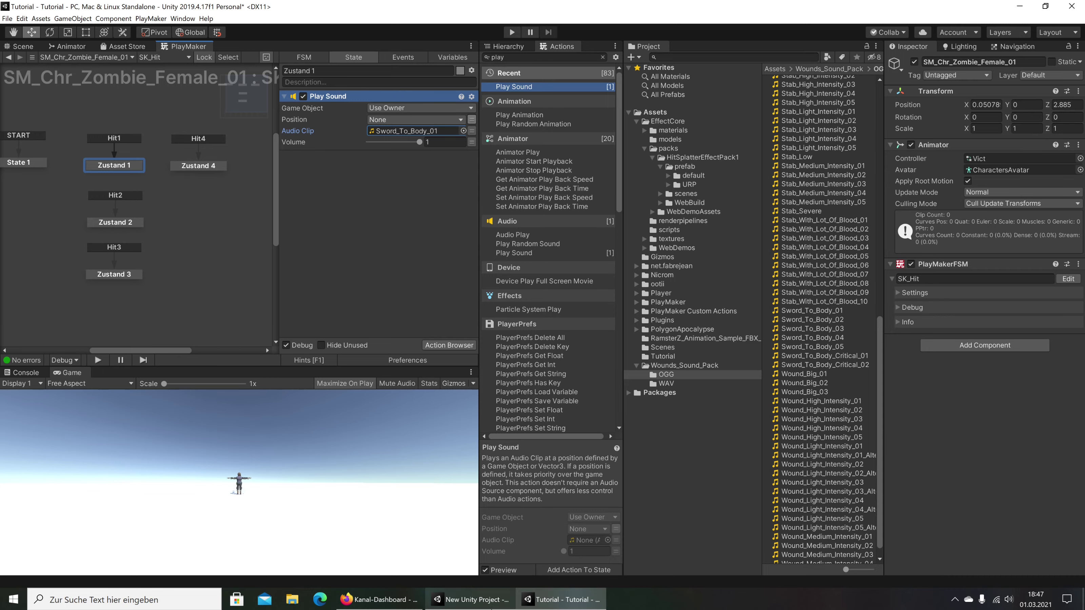
Compare the Zustand 2 and Zustand 3 hit states in the reference project
left_click(472, 599)
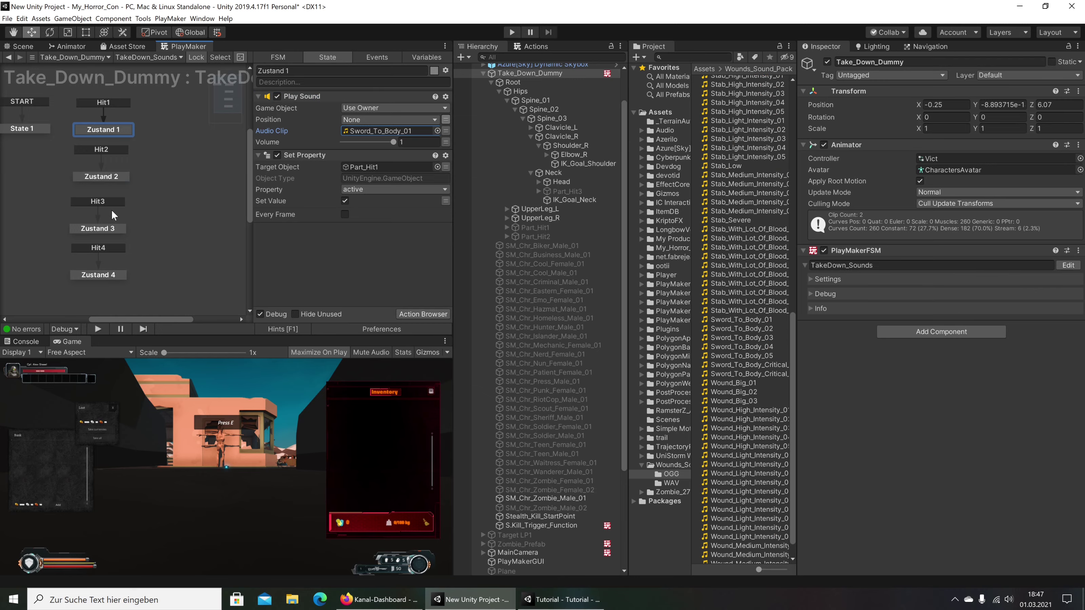
left_click(106, 177)
left_click(108, 226)
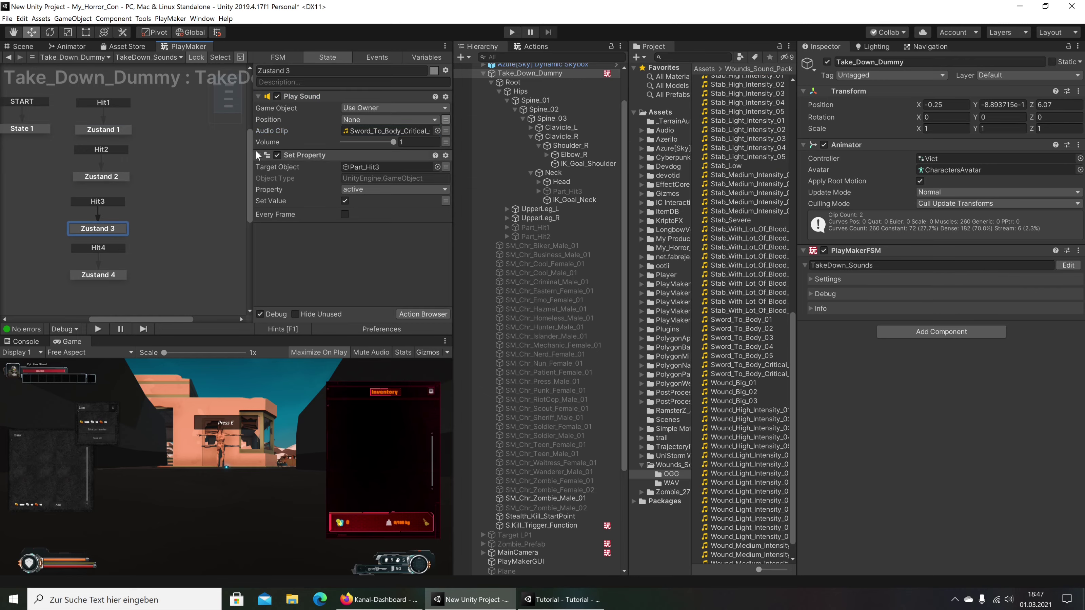
left_click(96, 176)
left_click(550, 599)
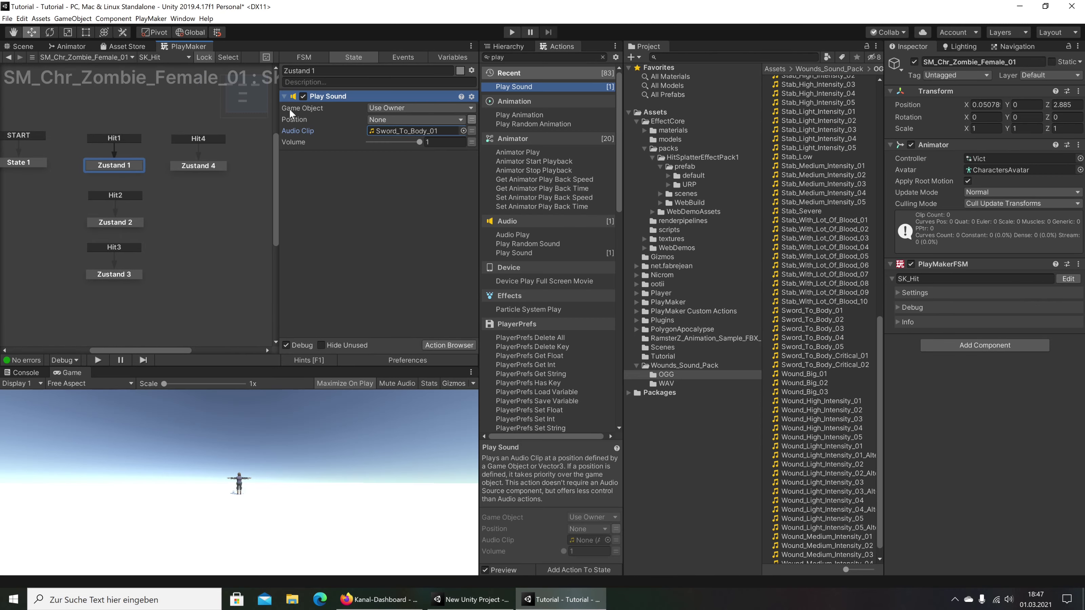
Copy Zustand 1's Play Sound action and paste it into Zustand 2
right_click(325, 97)
left_click(376, 151)
left_click(112, 226)
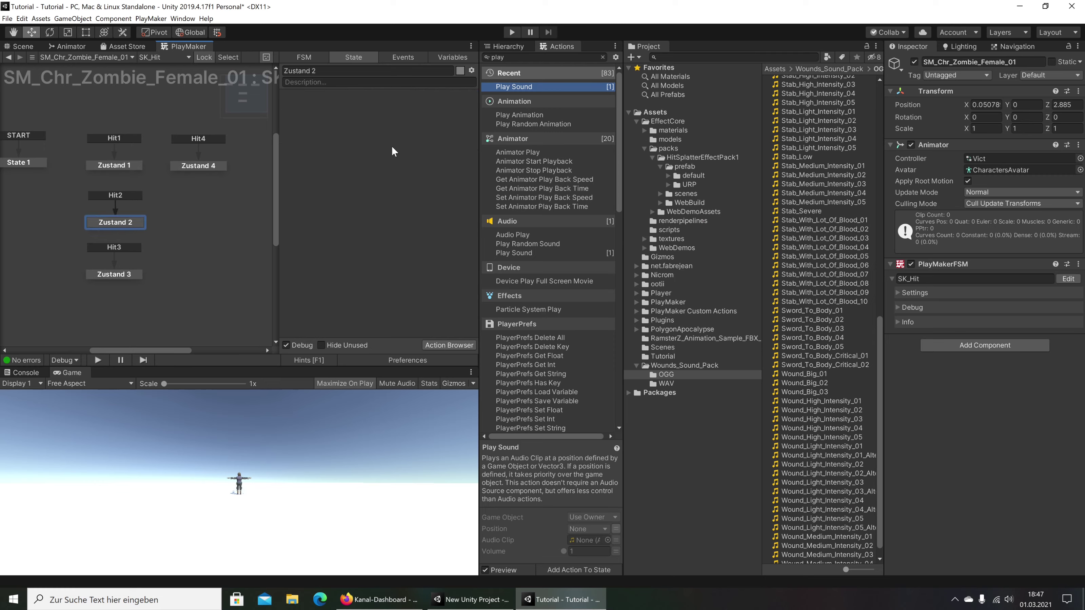
right_click(392, 148)
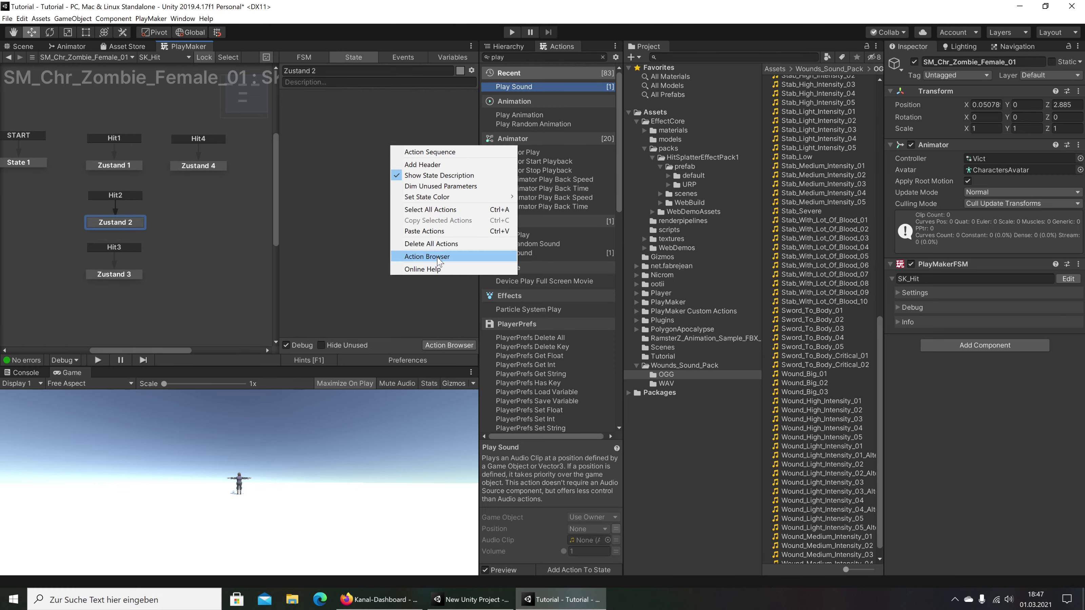
left_click(425, 231)
Paste the same Play Sound action into Zustand 3
left_click(105, 275)
key("alt+Tab")
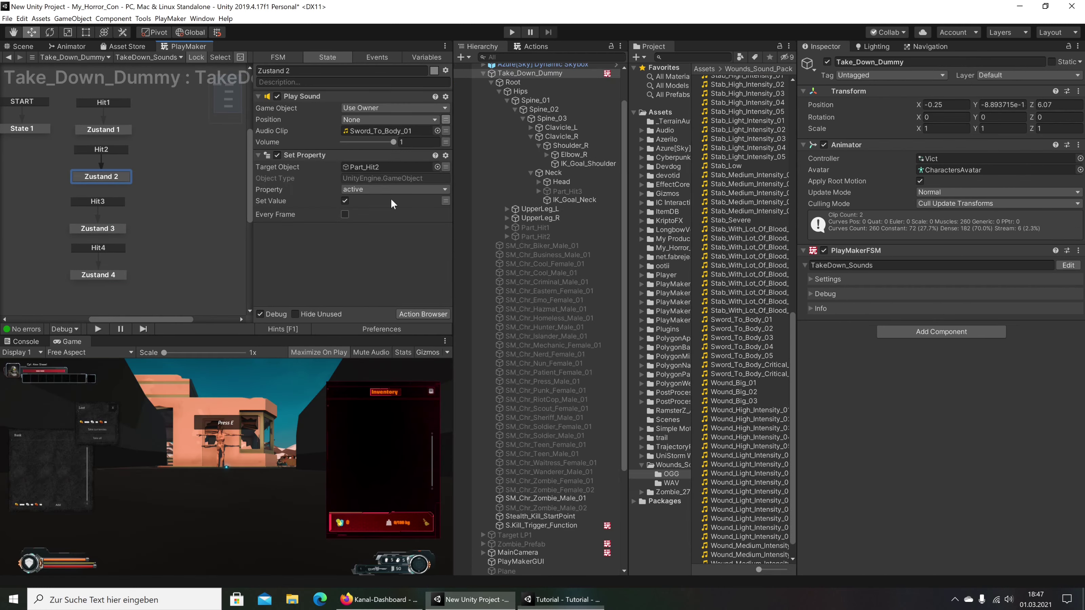
left_click(362, 134)
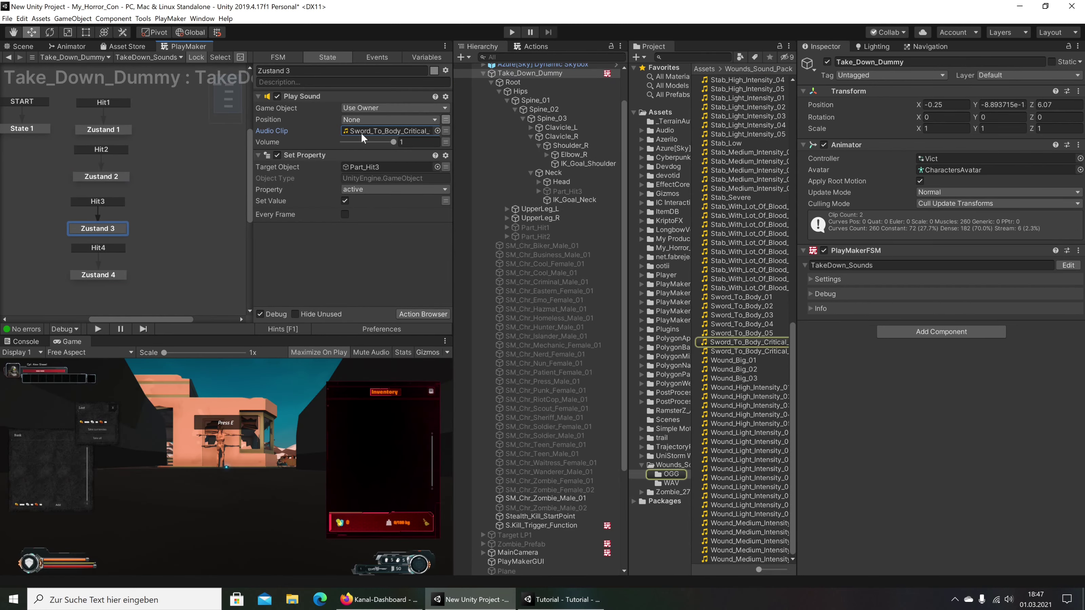
left_click_drag(797, 331, 845, 331)
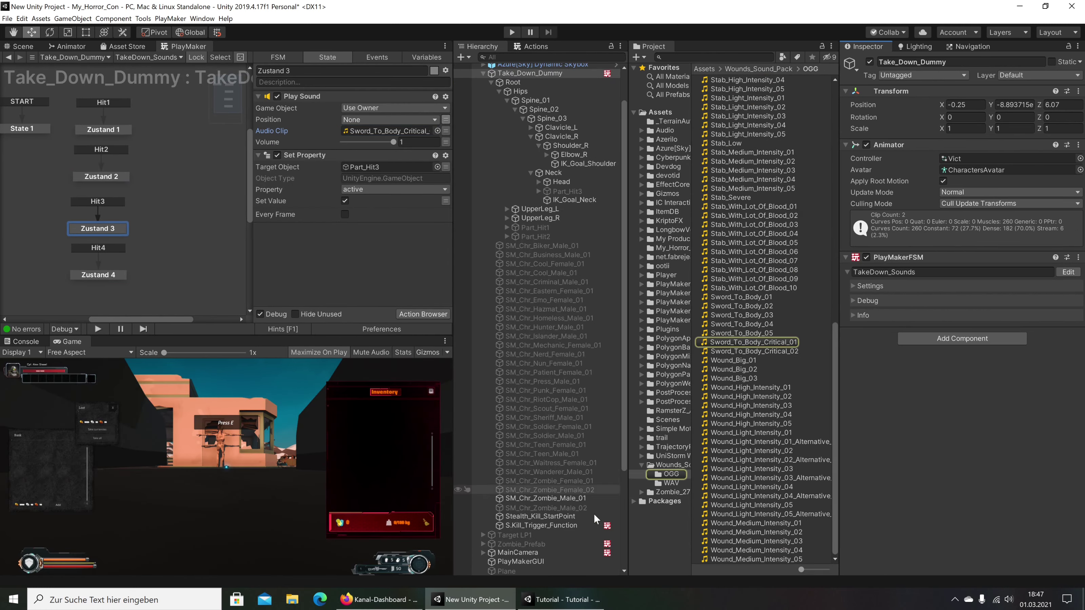
left_click(559, 599)
right_click(444, 142)
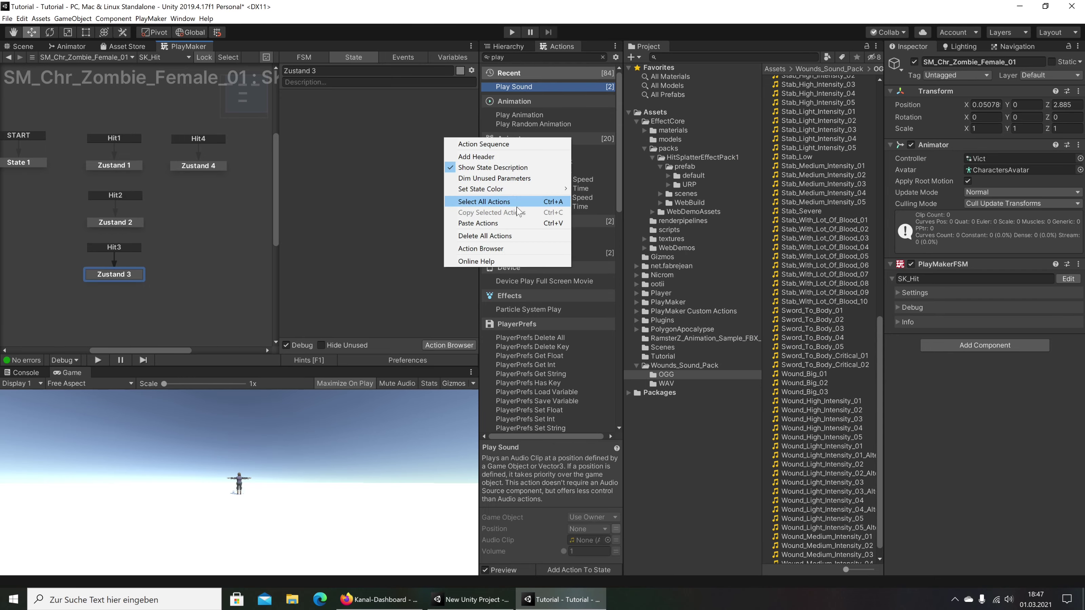
left_click(491, 214)
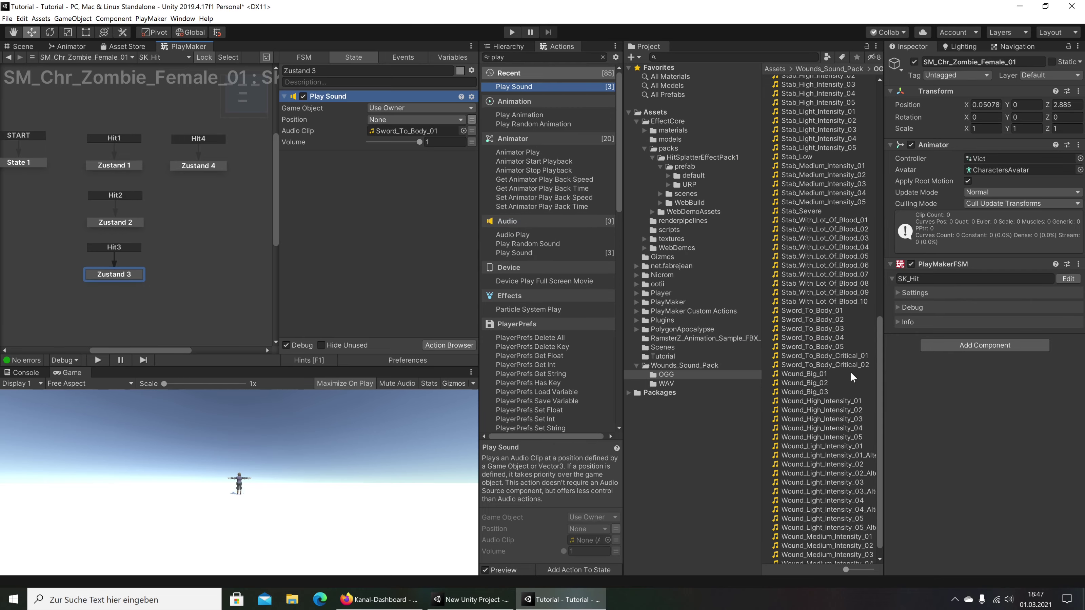
Set Zustand 3's Audio Clip to Sword_To_Body_Critical_01
left_click(469, 600)
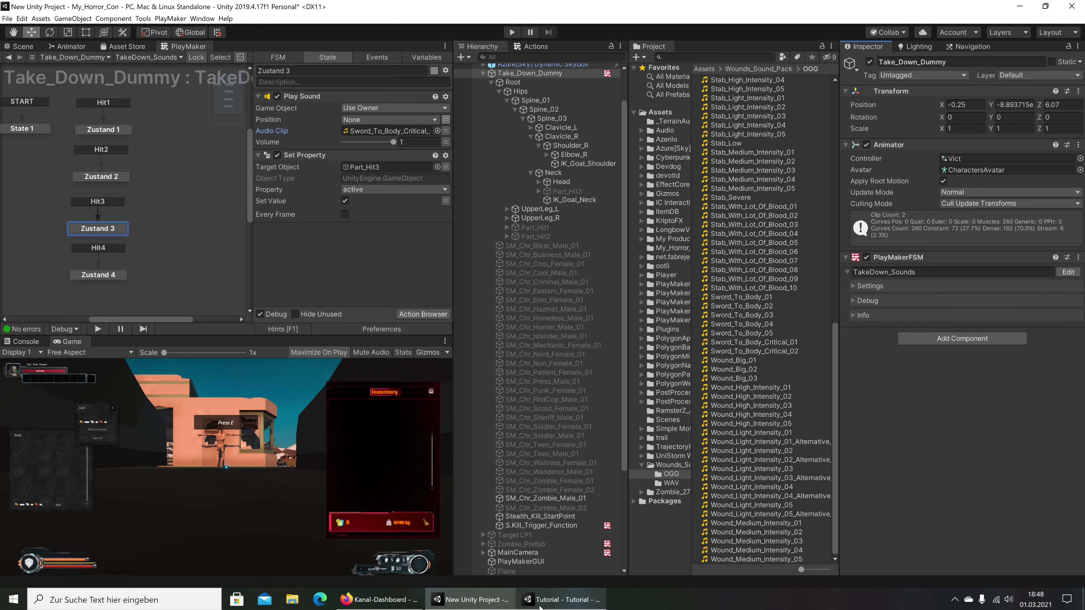
left_click(368, 133)
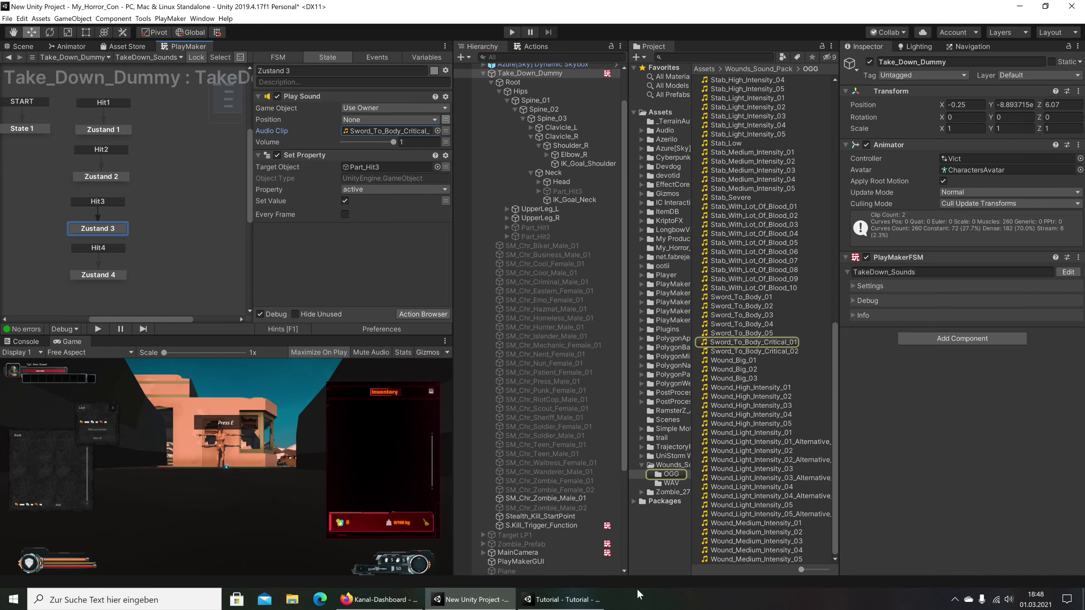
left_click(559, 599)
left_click_drag(843, 356, 414, 131)
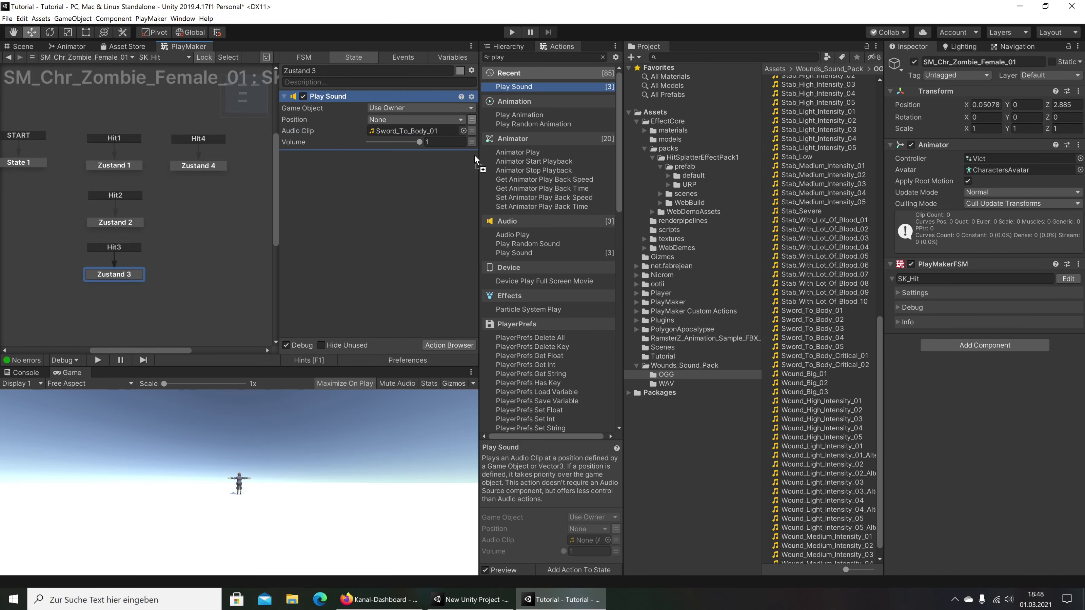
Paste the copied Play Sound action into Zustand 4
left_click(206, 167)
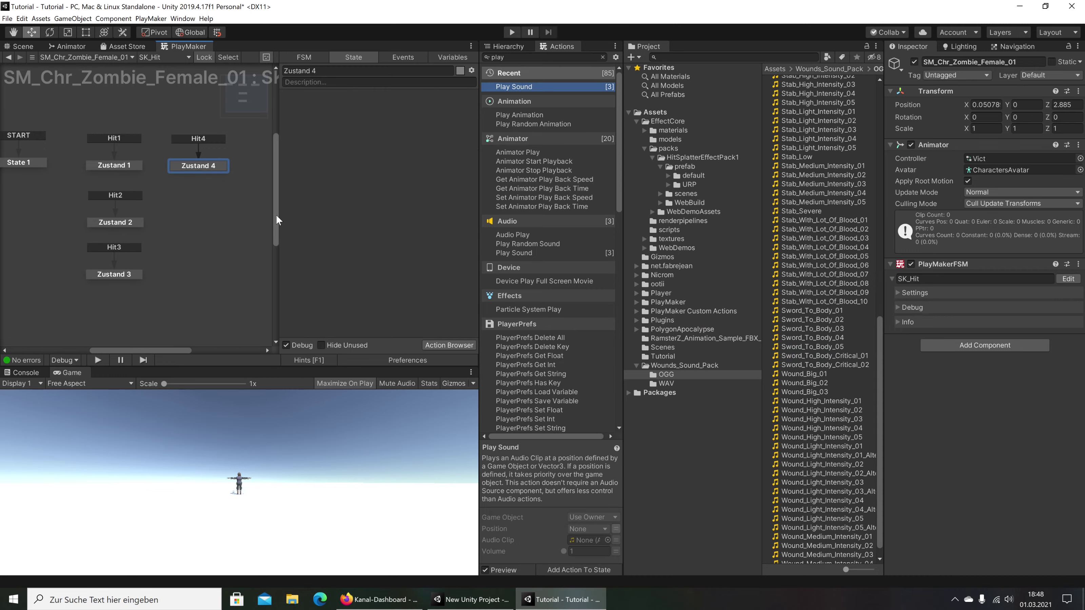
right_click(334, 134)
left_click(359, 222)
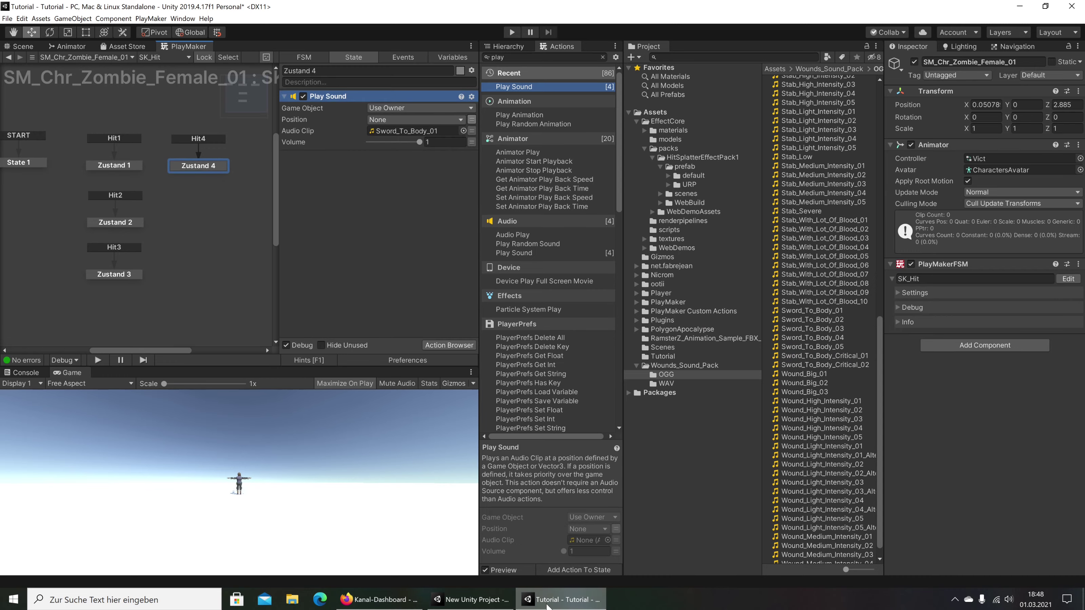
Look up Zustand 4's clip in the reference project and assign Dead_Body_Fall_01
left_click(472, 599)
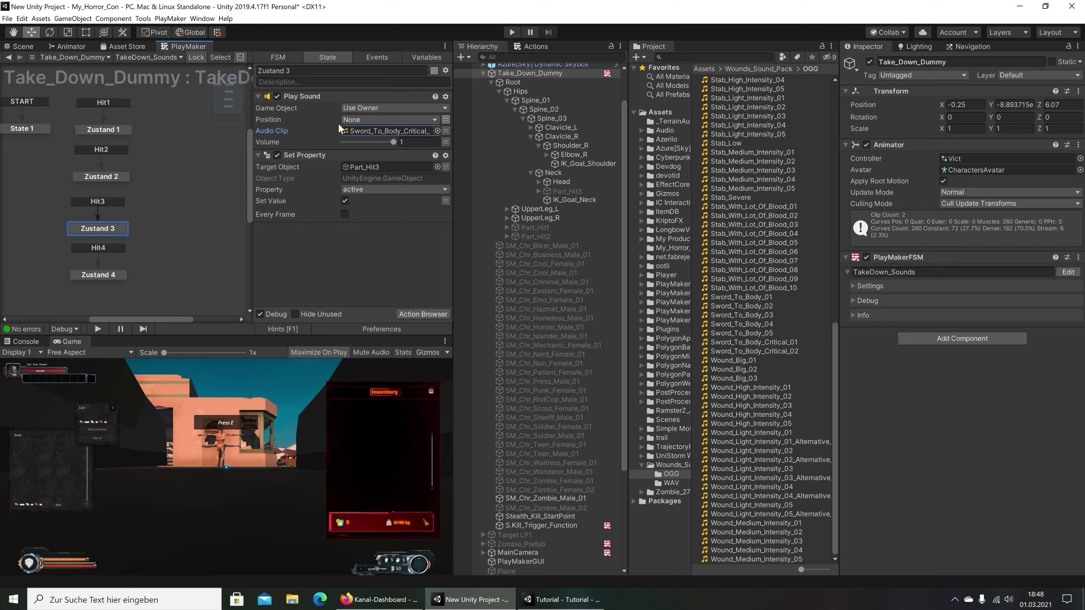
left_click(117, 277)
left_click(384, 131)
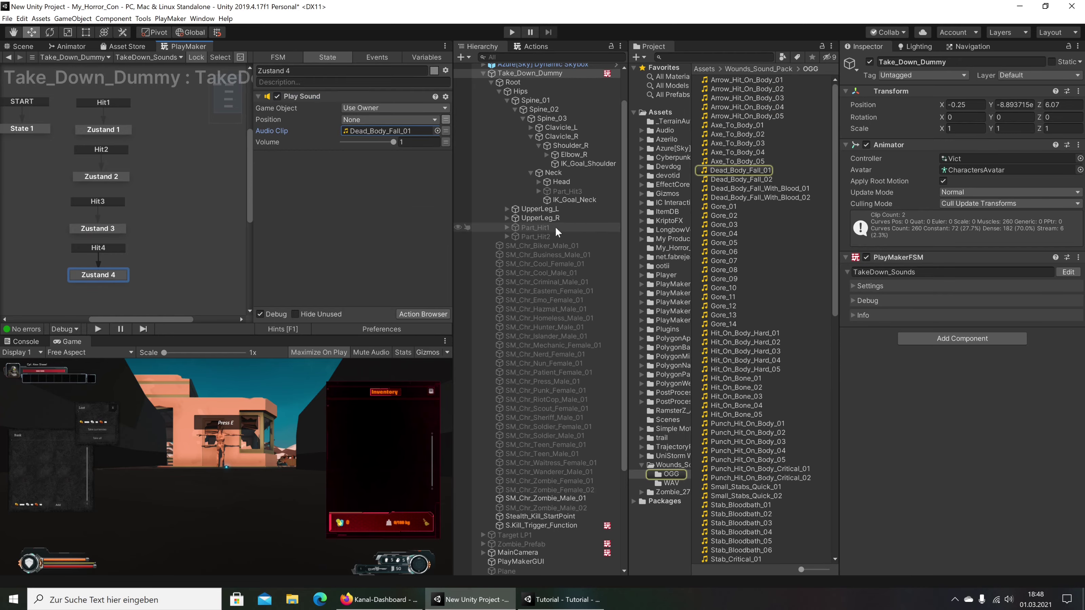
left_click(560, 599)
right_click(559, 599)
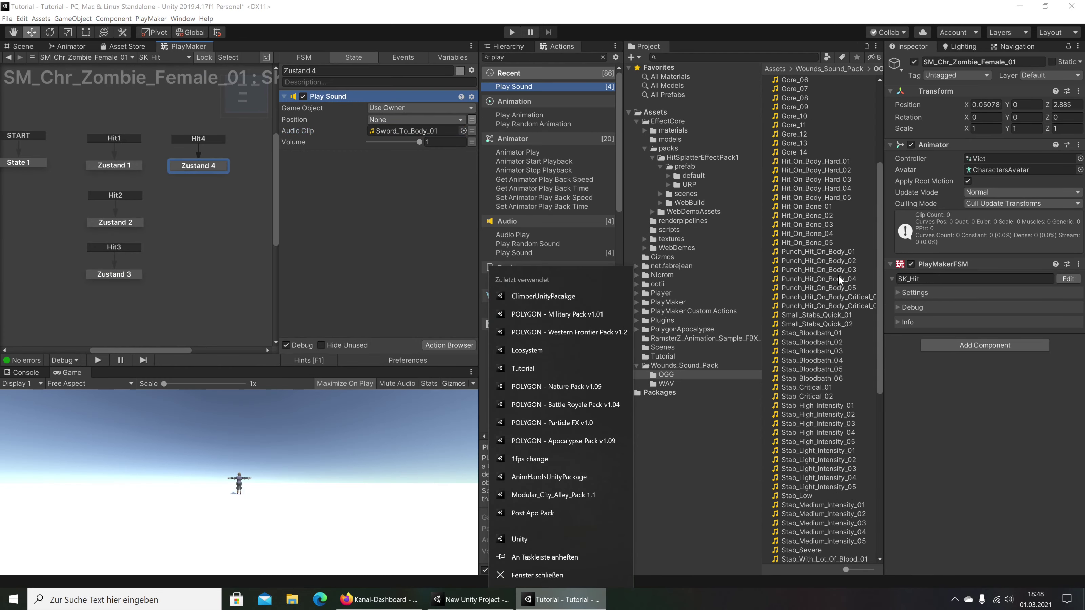
scroll(818, 311, "down", 3)
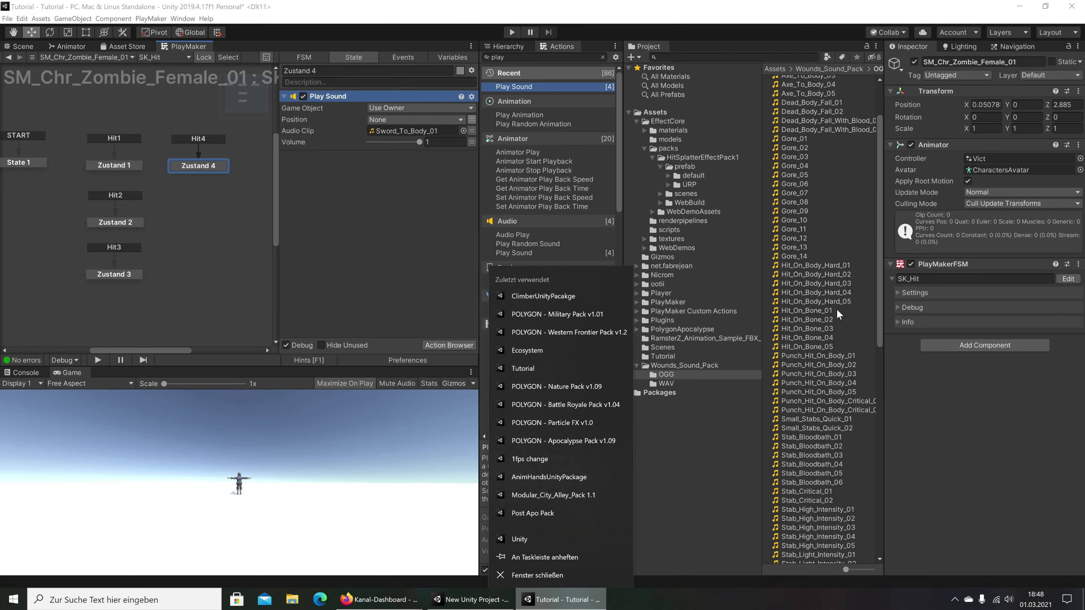
scroll(827, 254, "up", 3)
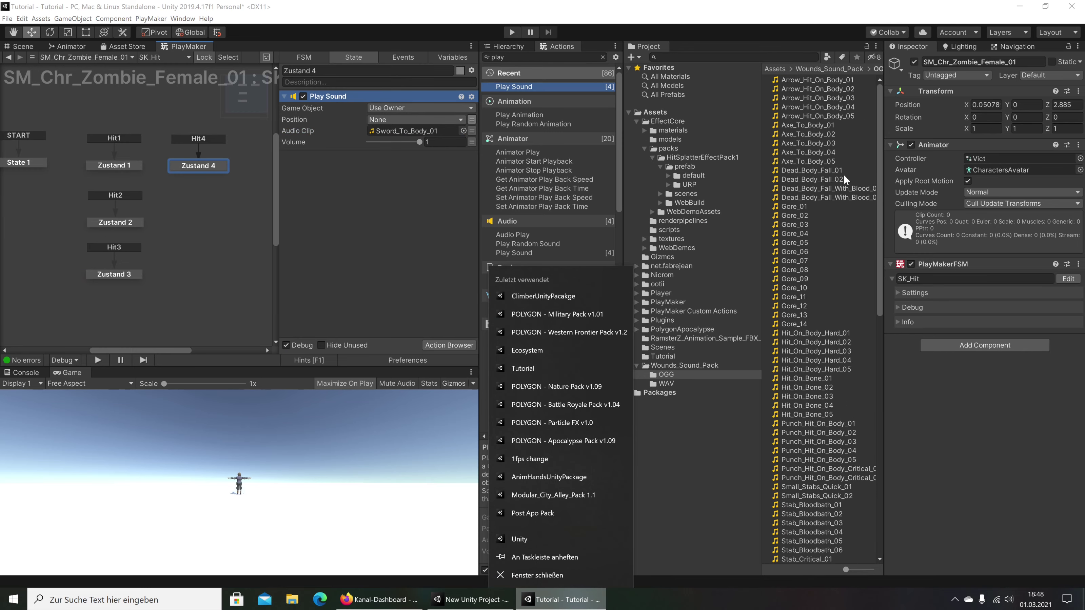
left_click_drag(836, 169, 410, 130)
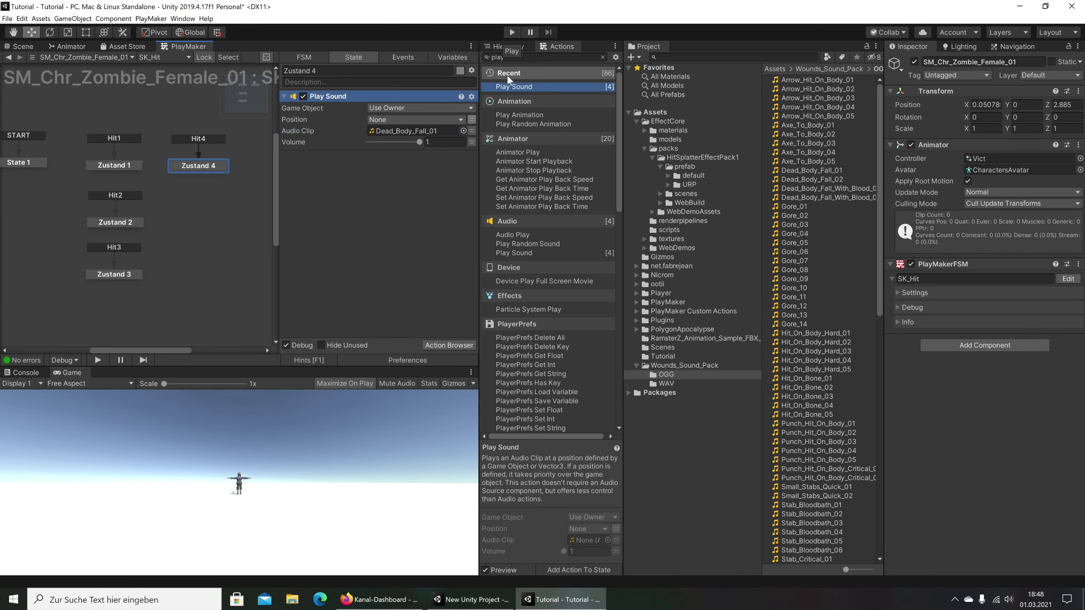
left_click(511, 31)
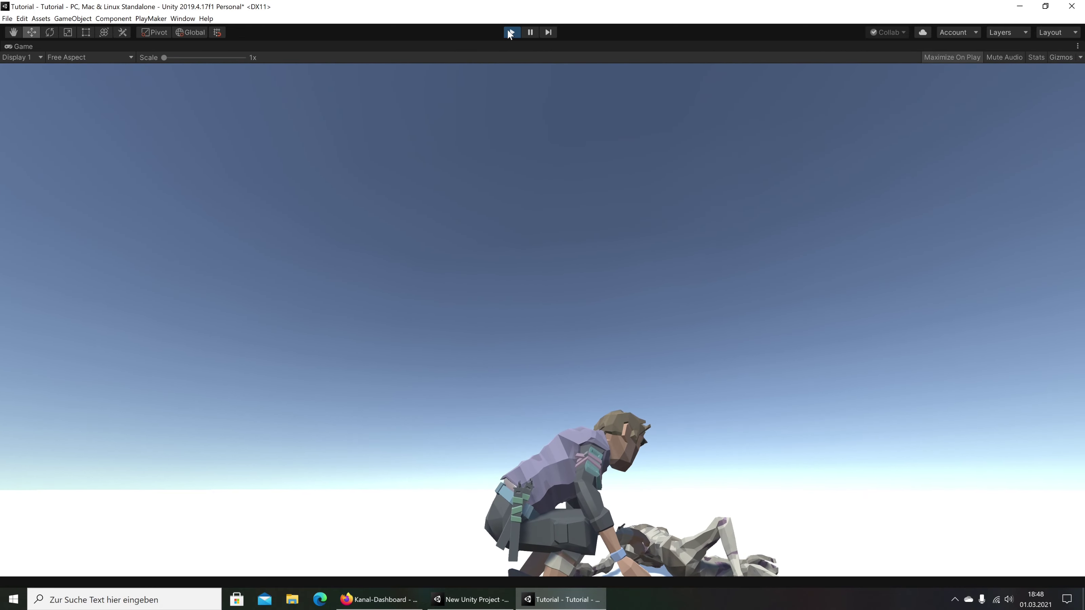
left_click(507, 29)
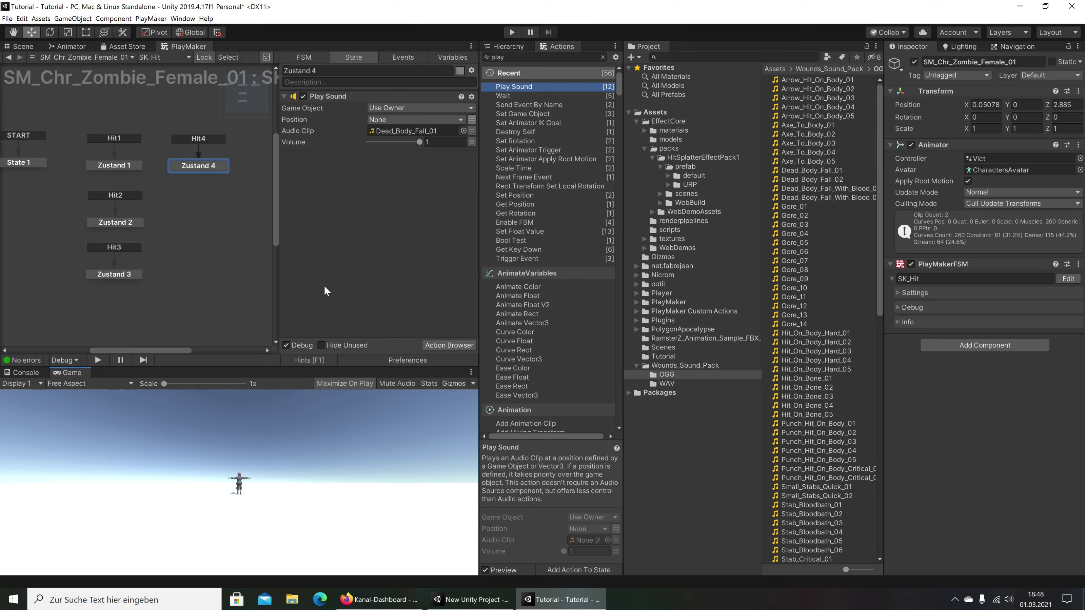
Browse the RedDark blood prefabs, inspecting Blood_Dripping_RedDark and Blood_Impact_Medium_RedDark
left_click(506, 46)
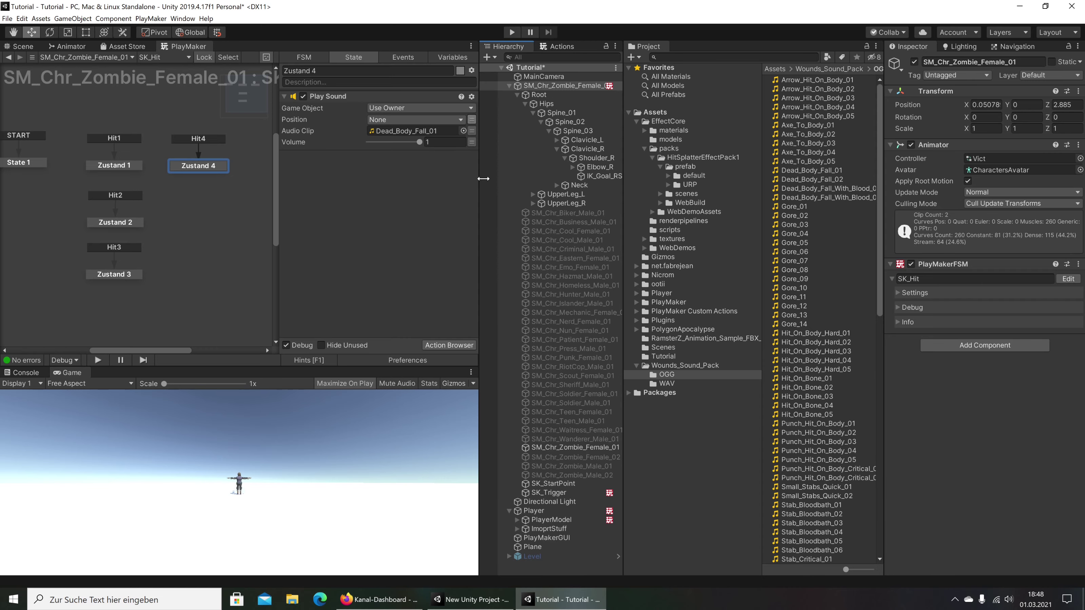
left_click(532, 113)
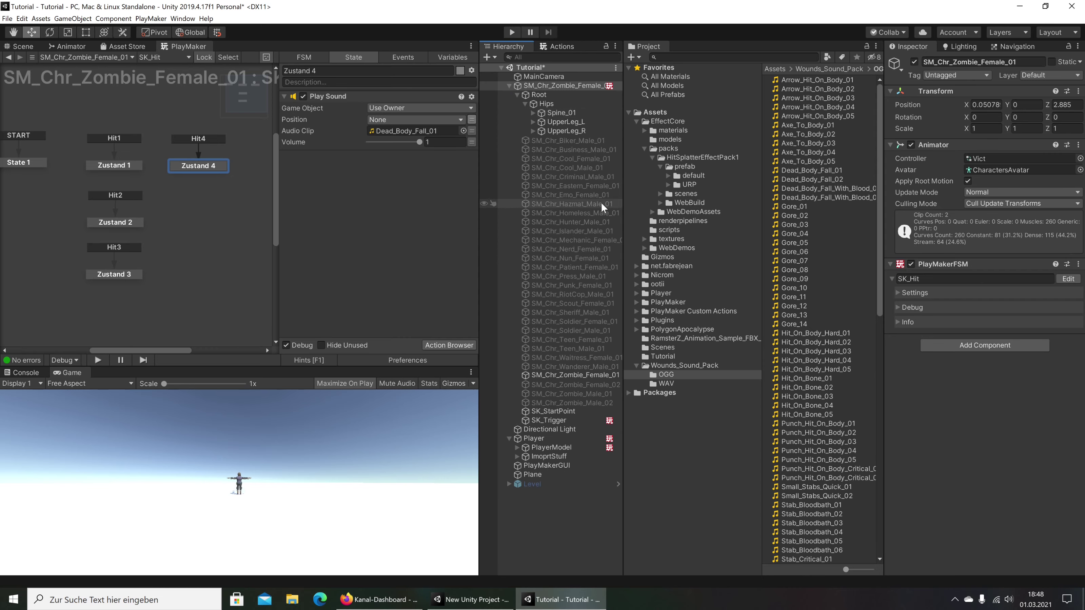
left_click(690, 176)
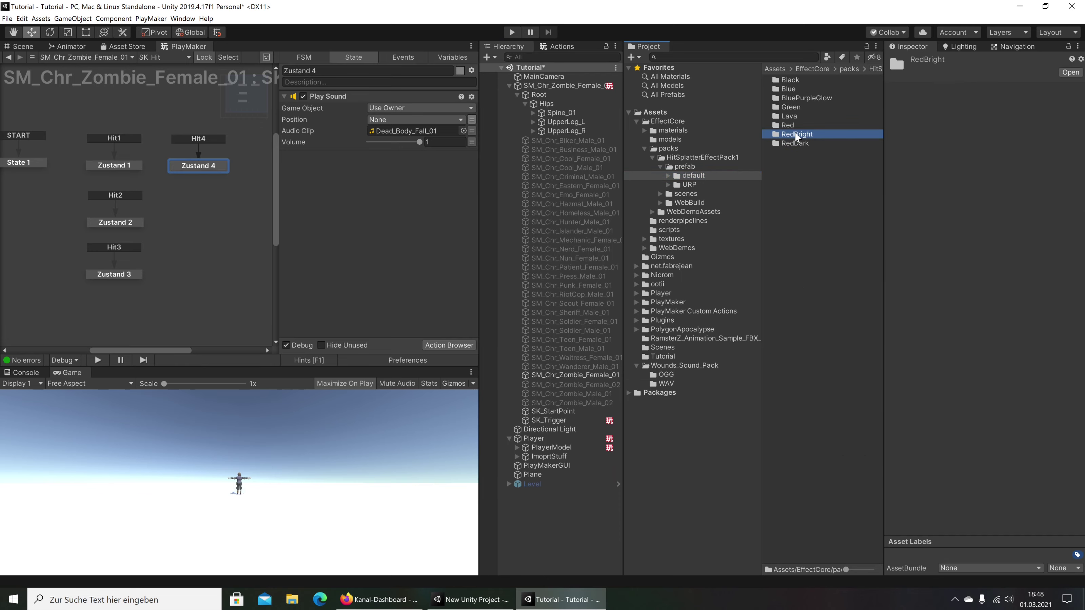
double_click(791, 144)
left_click(800, 107)
left_click(804, 126)
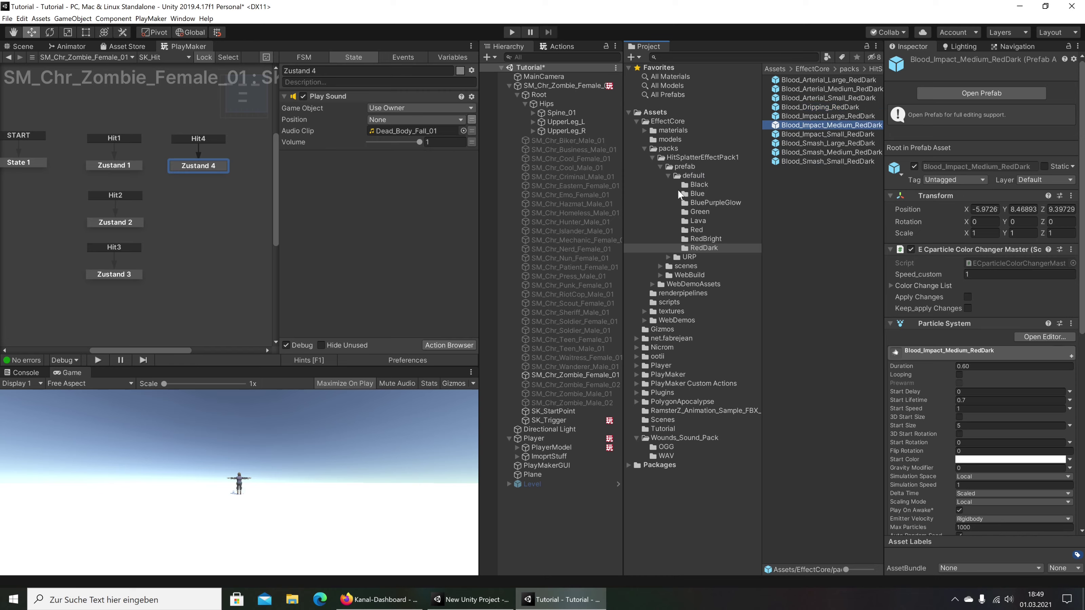
Reopen HitSplatterEffectPack1's default/RedDark prefab folder and select Blood_Smash_Small_RedDark
left_click(660, 169)
left_click(669, 174)
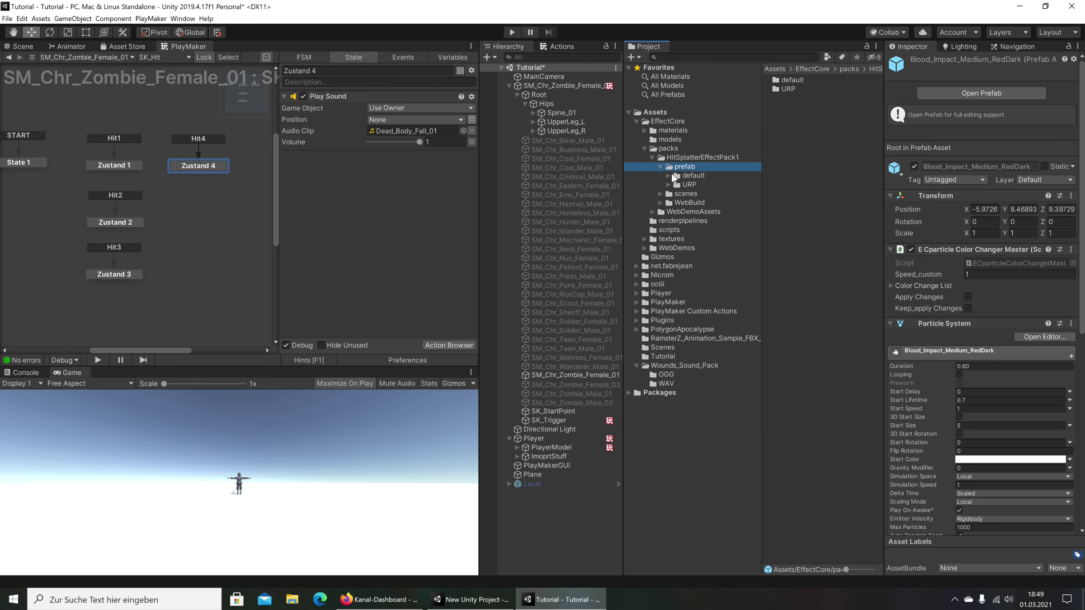
left_click(692, 176)
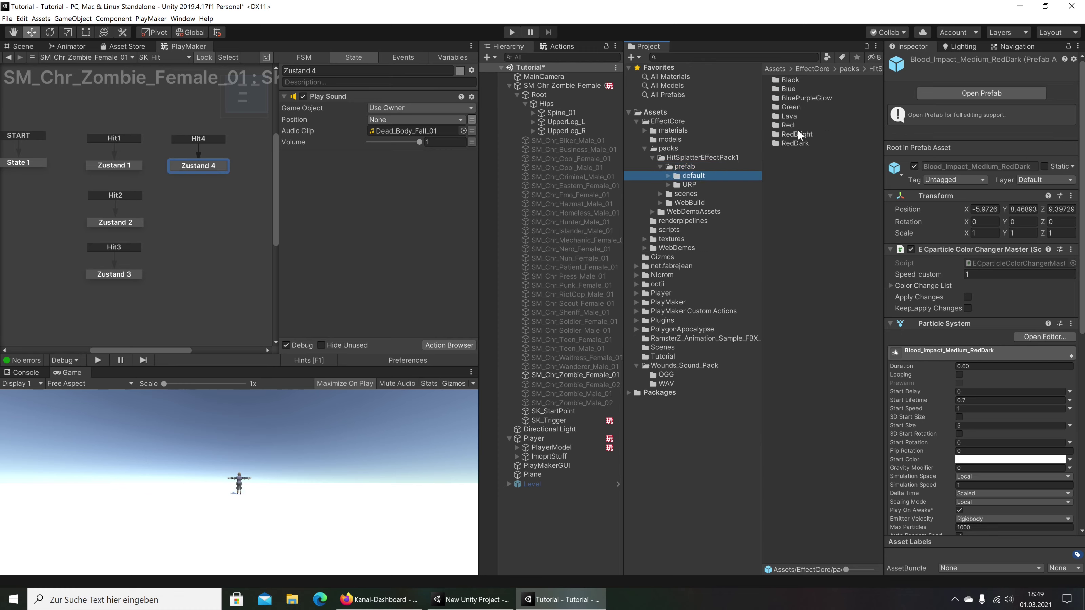
double_click(795, 142)
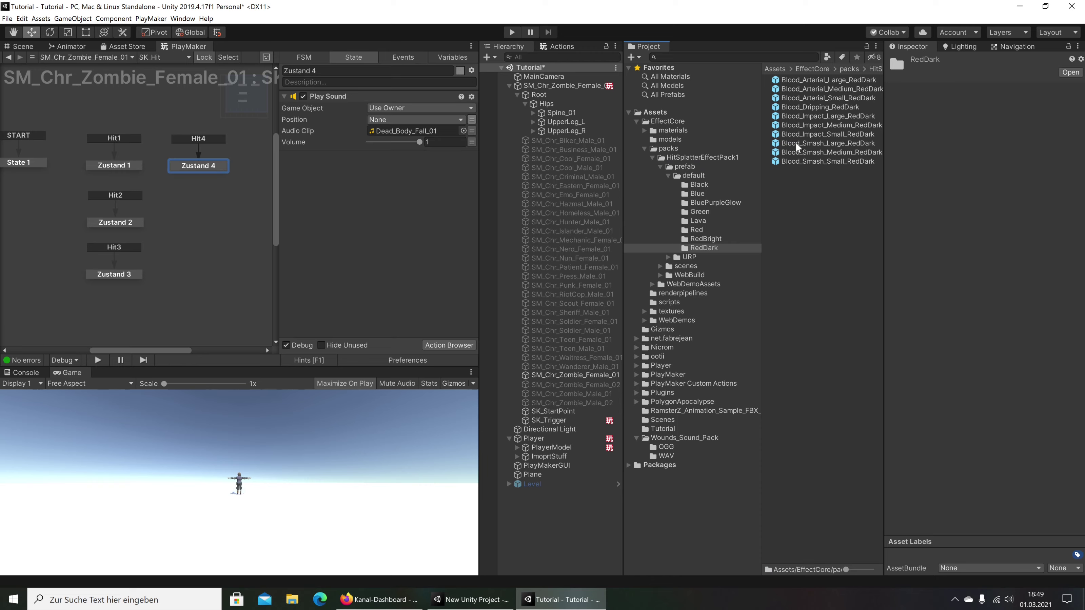
left_click(815, 162)
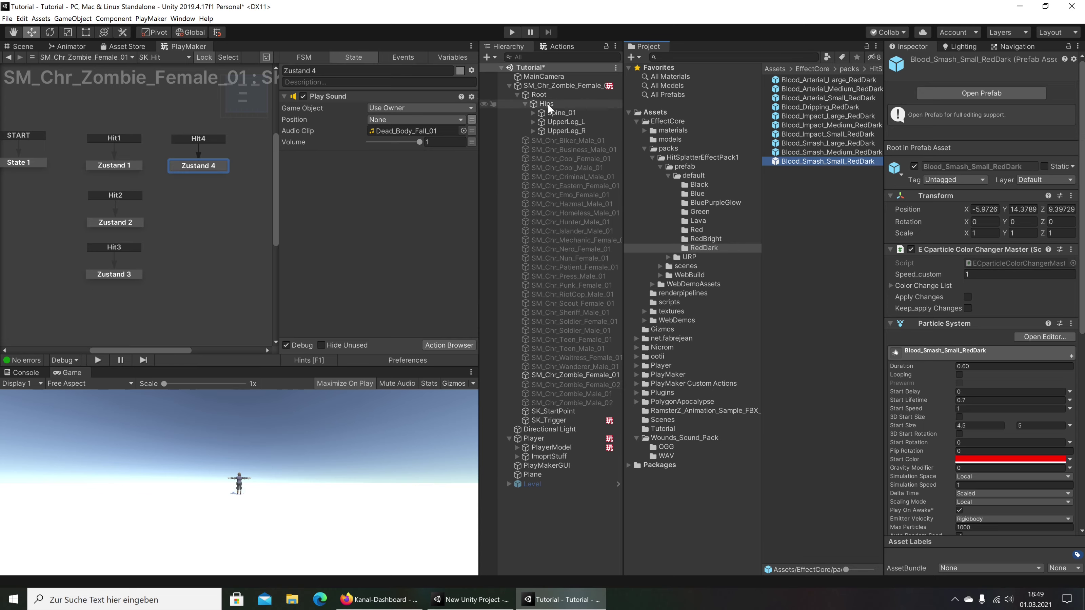
Check the character in the Scene view, then show the Animator state graph
left_click(22, 47)
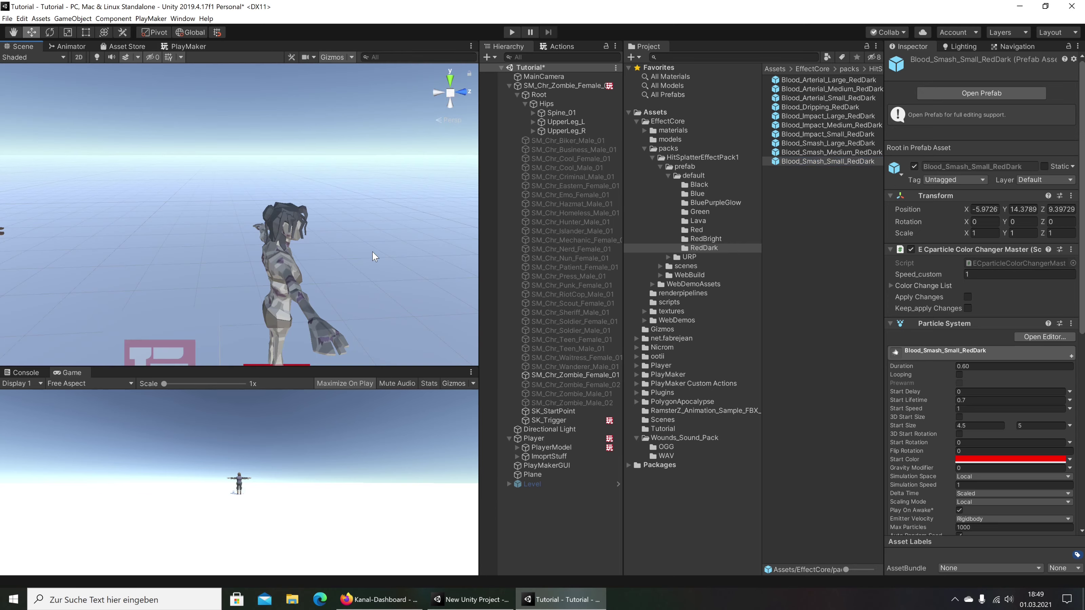
right_click_drag(376, 254, 314, 242)
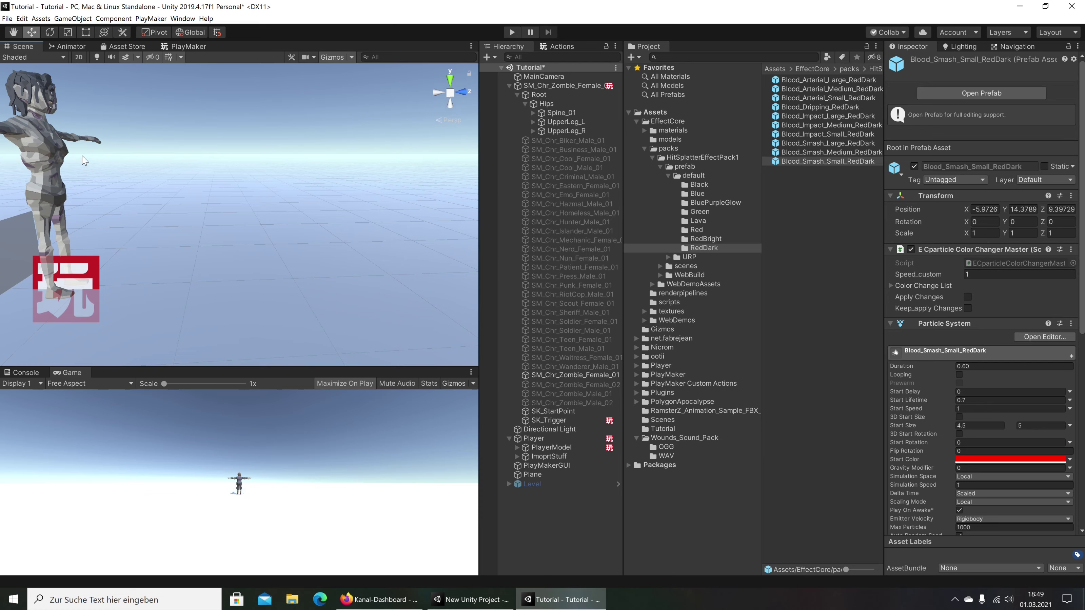
left_click(173, 46)
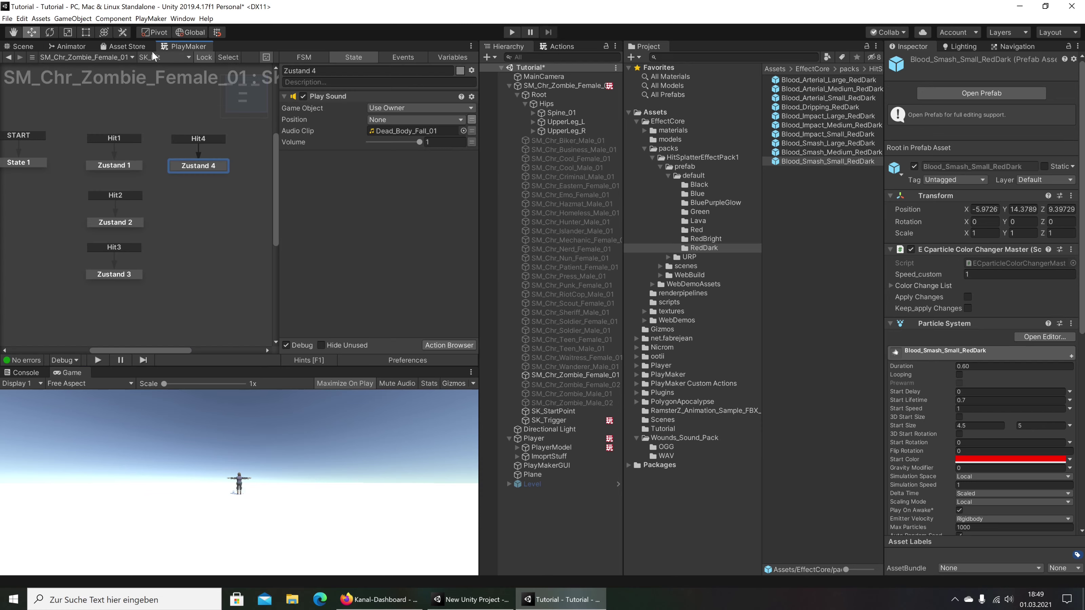
left_click(76, 49)
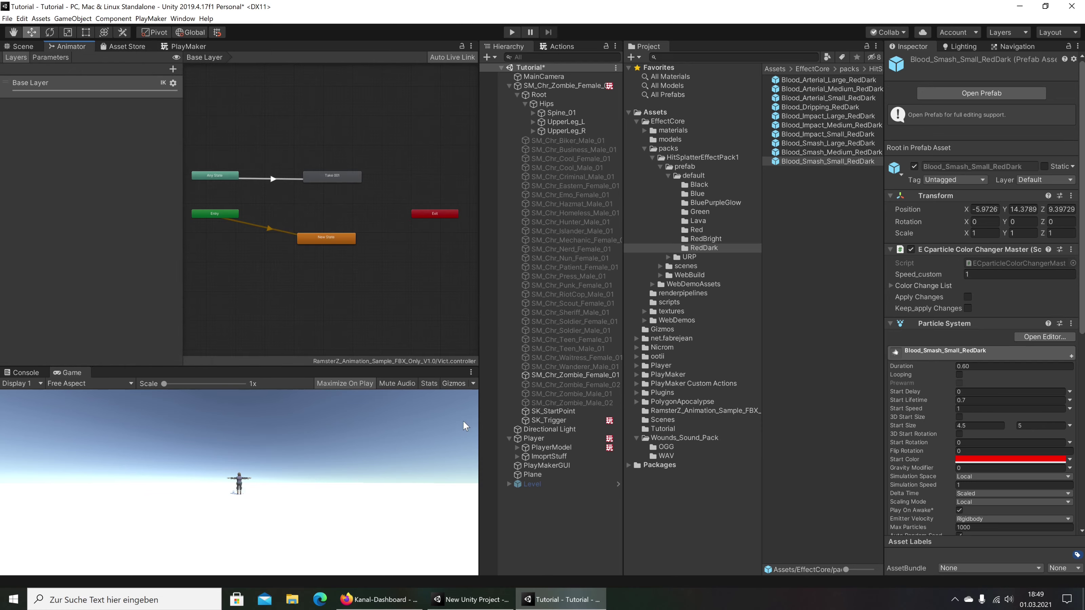
Preview the player's takedown animation up to frame 49, then select SM_Chr_Zombie_Female_01
left_click(556, 448)
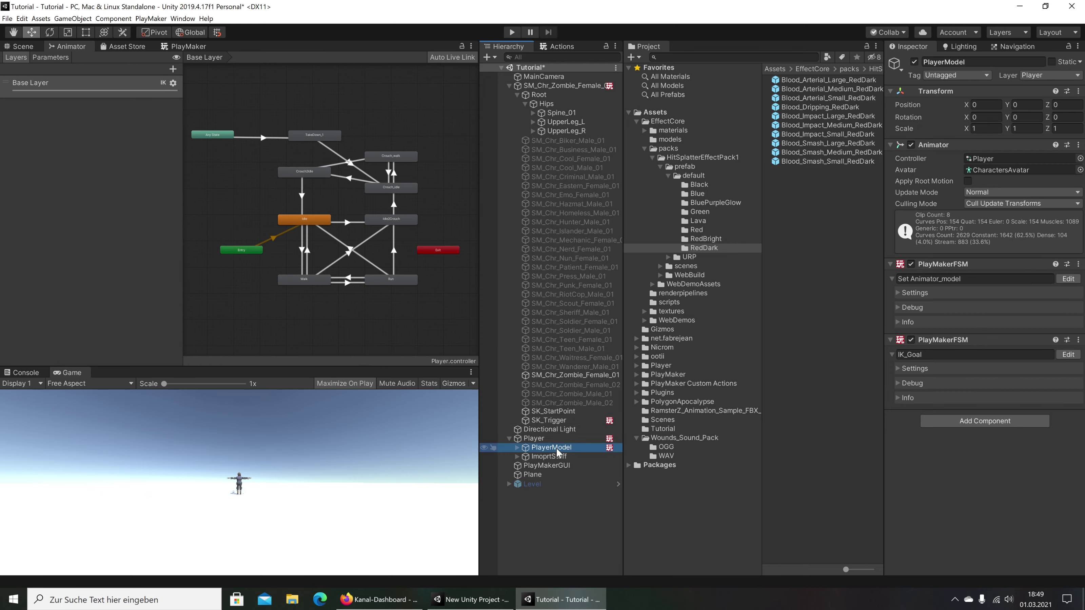
double_click(326, 135)
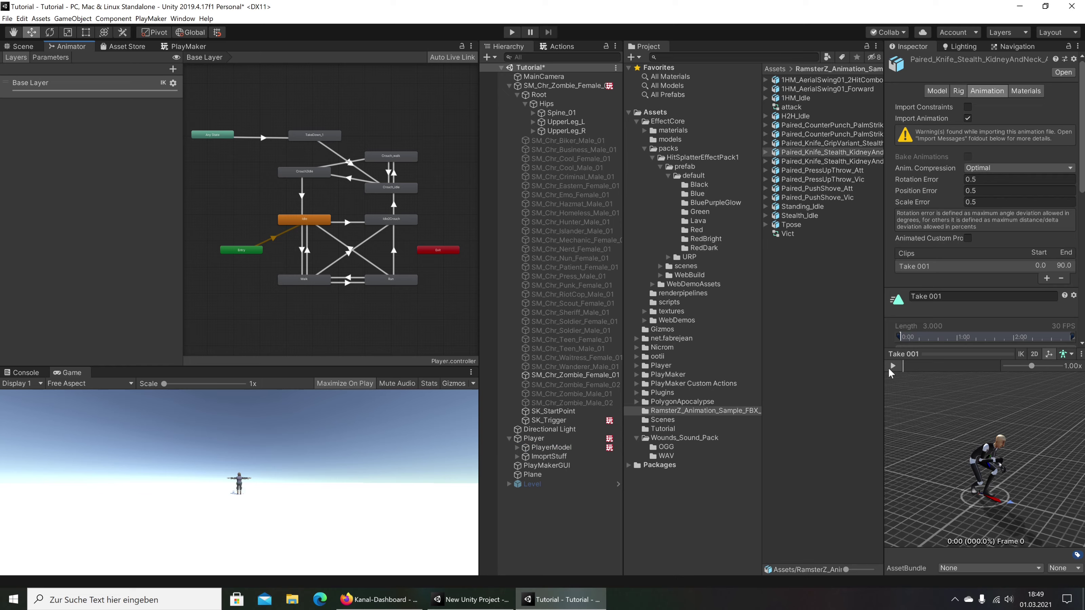
left_click(889, 368)
left_click(889, 368)
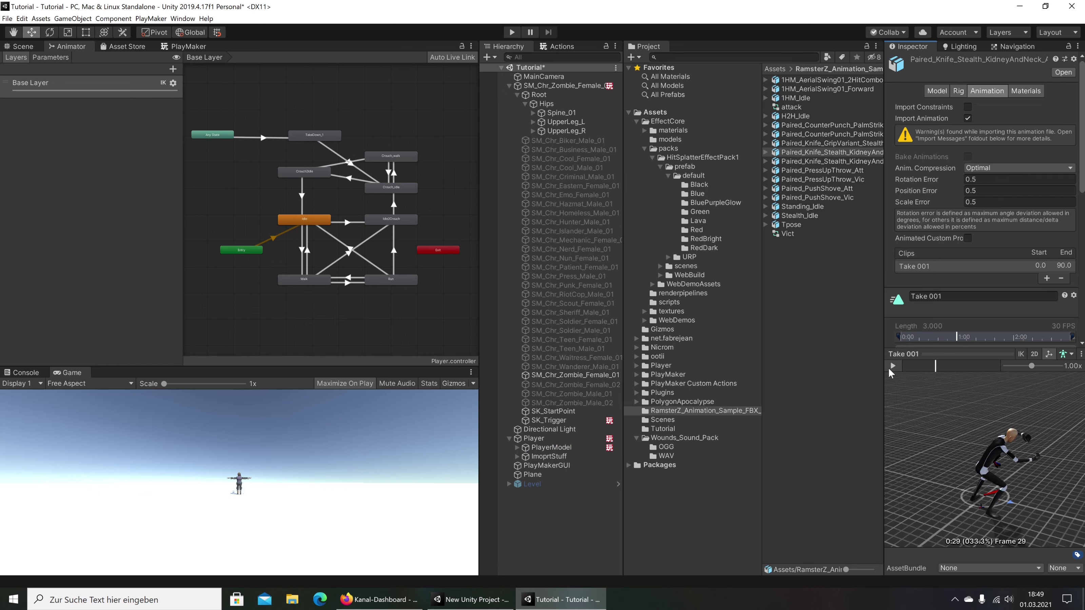
left_click_drag(979, 424, 966, 443)
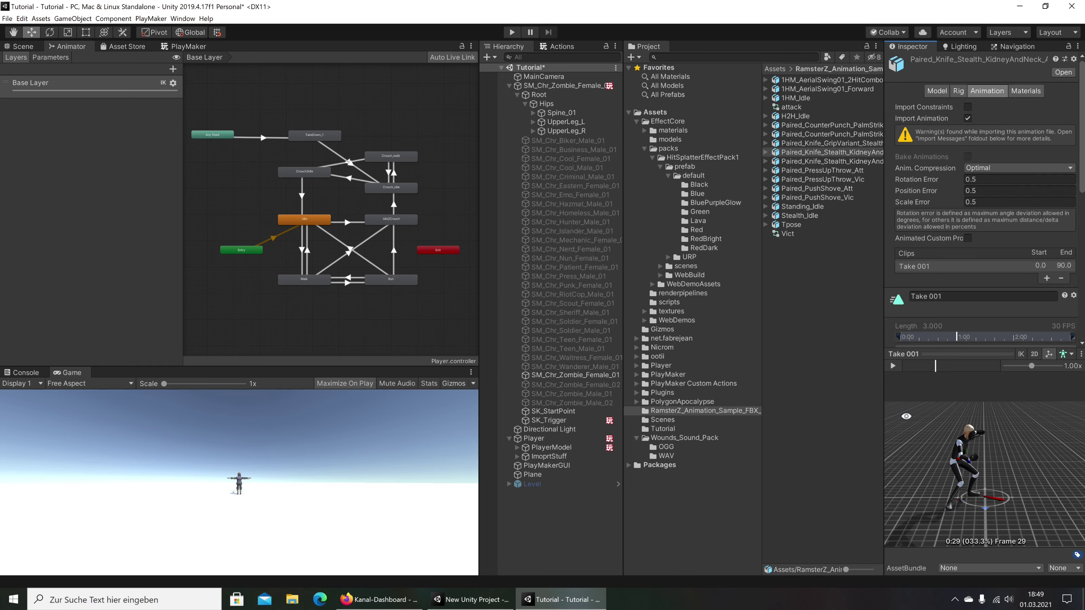
left_click(893, 367)
left_click(936, 366)
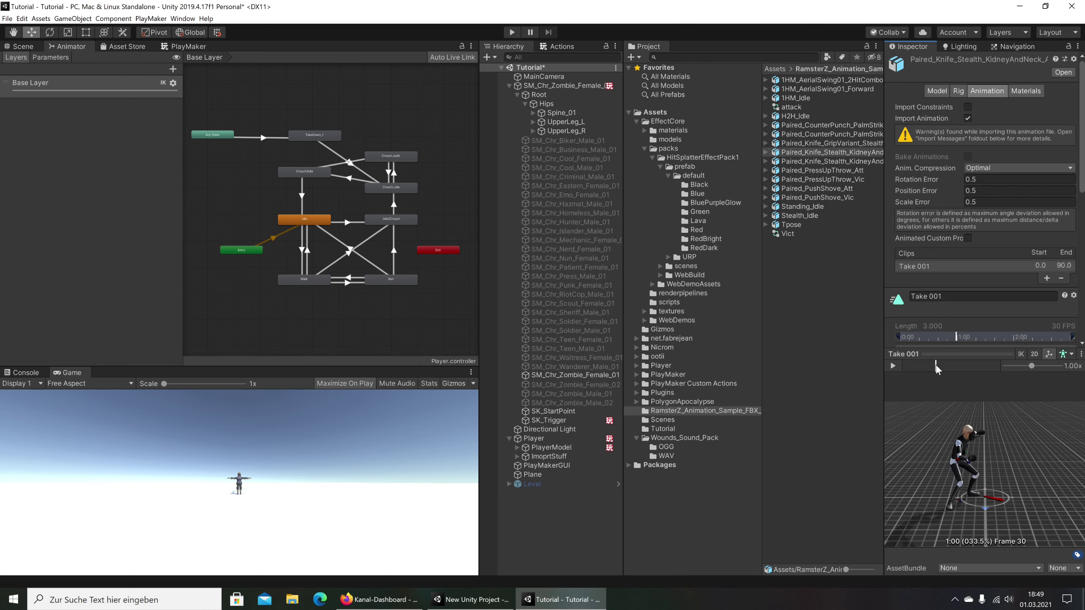
mouse_move(935, 365)
left_mouse_down()
mouse_move(955, 362)
mouse_move(927, 369)
mouse_move(966, 366)
left_mouse_up()
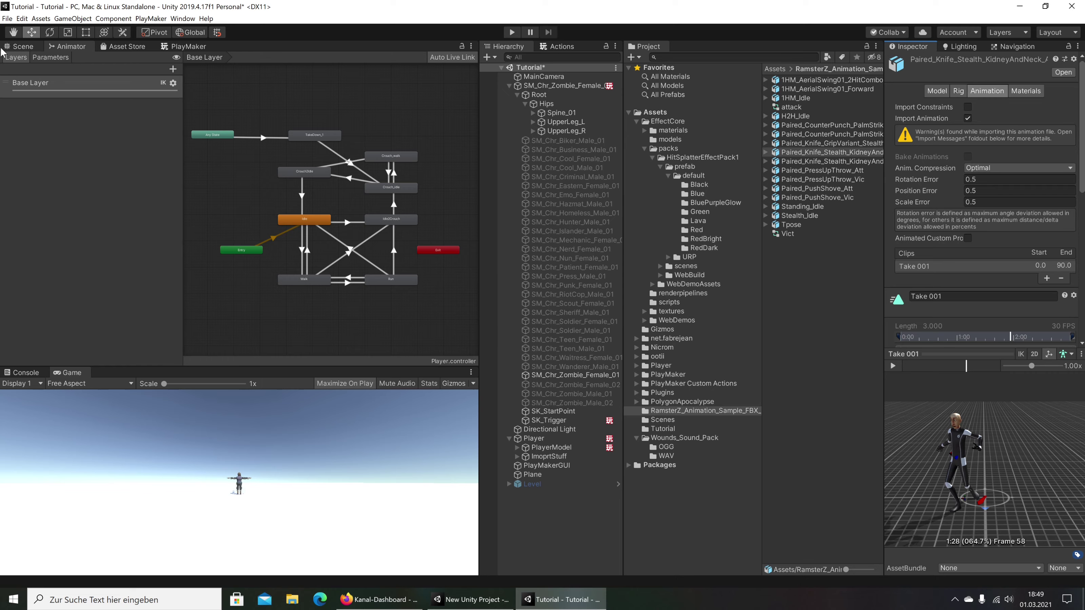
left_click(565, 95)
left_click(556, 85)
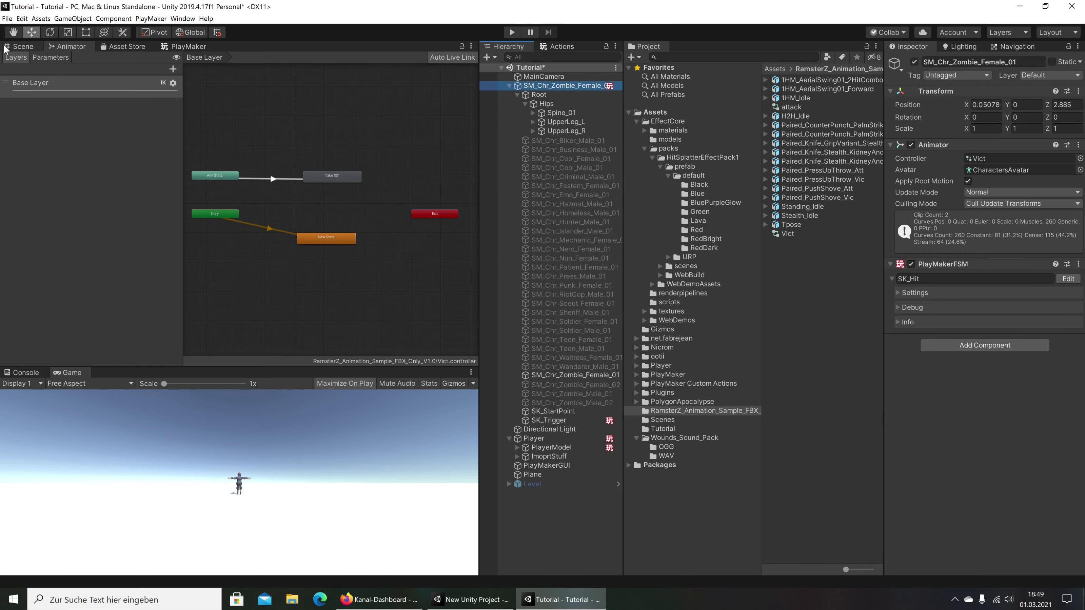
Select the zombie's Hips bone and inspect Part_Hit1 in the reference project
left_click(555, 104)
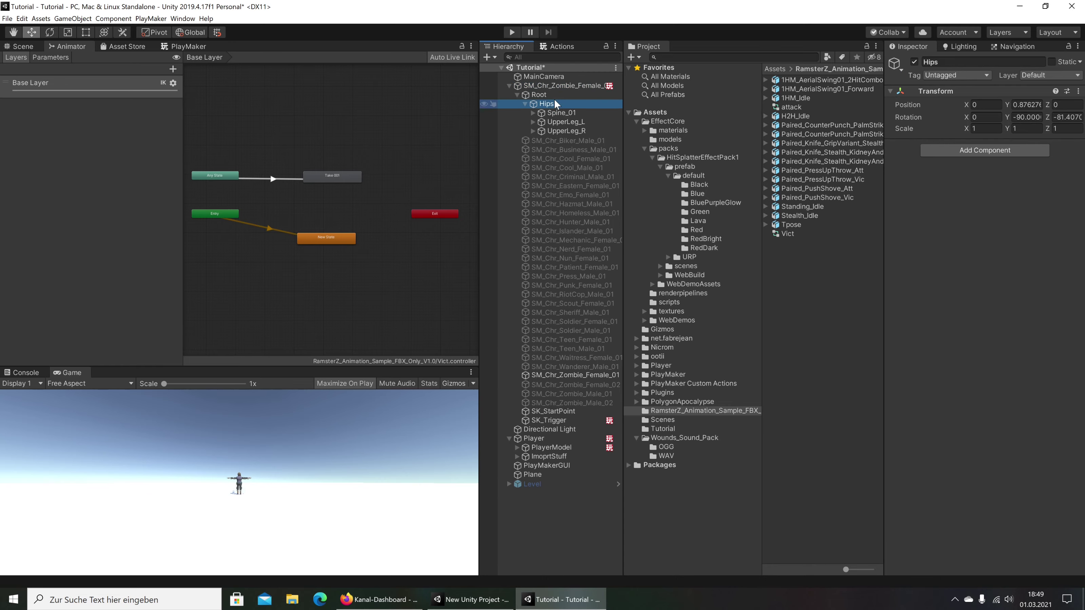
mouse_move(481, 603)
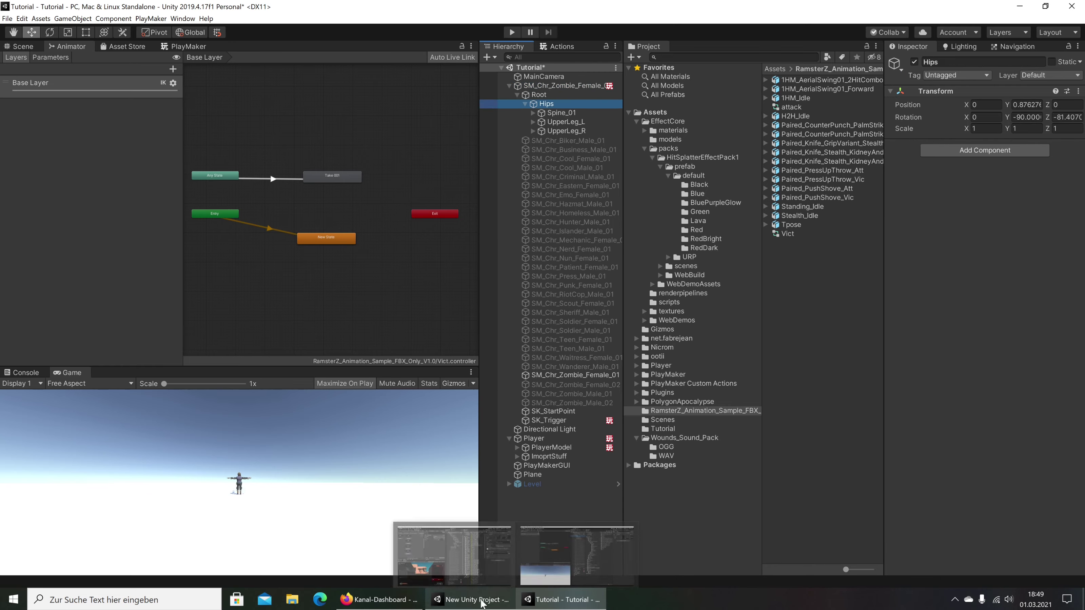
left_click(453, 553)
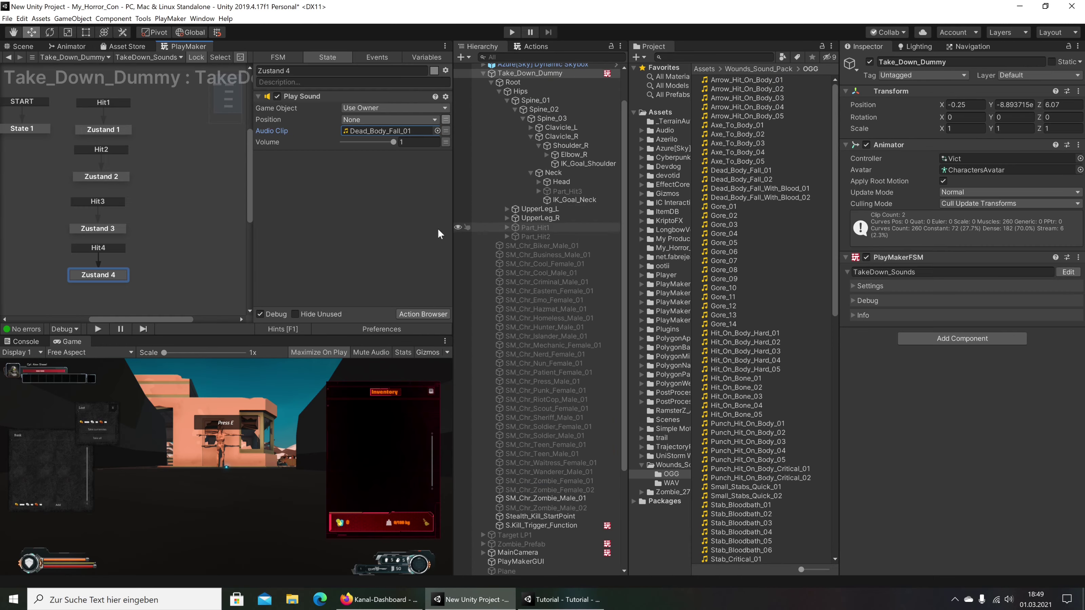
left_click(525, 228)
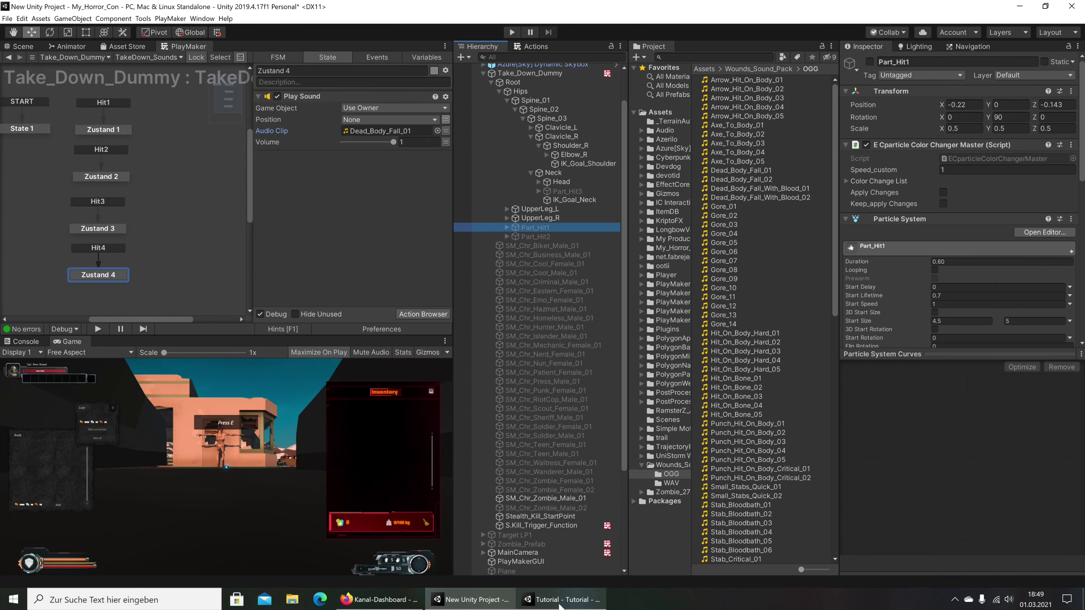
left_click(585, 555)
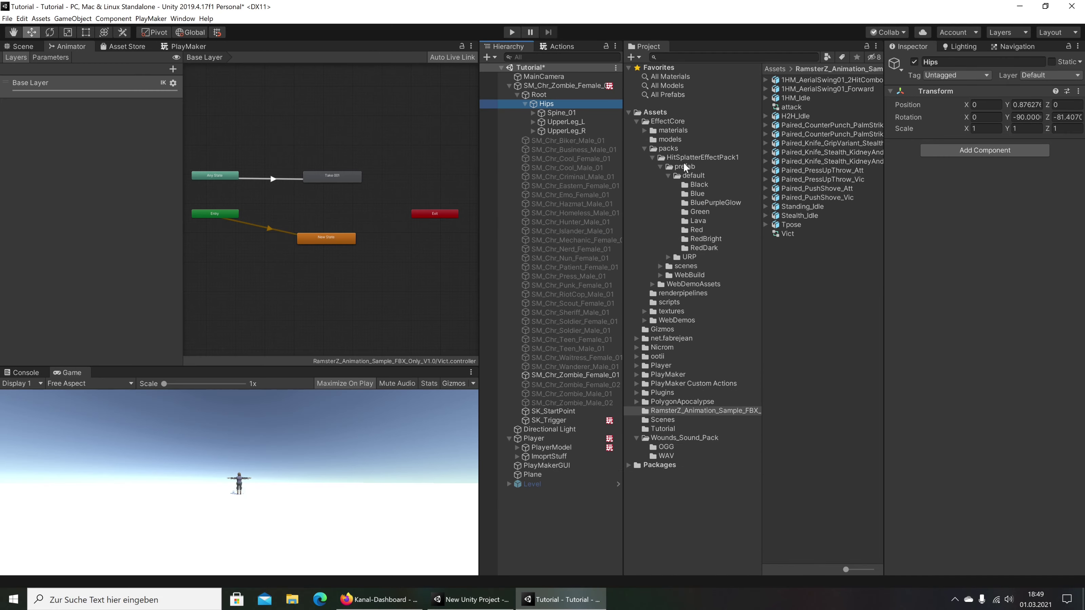
Place Blood_Smash_Small_RedDark under Hips, unpack it, and disable its ECdestroyMe script
left_click(704, 249)
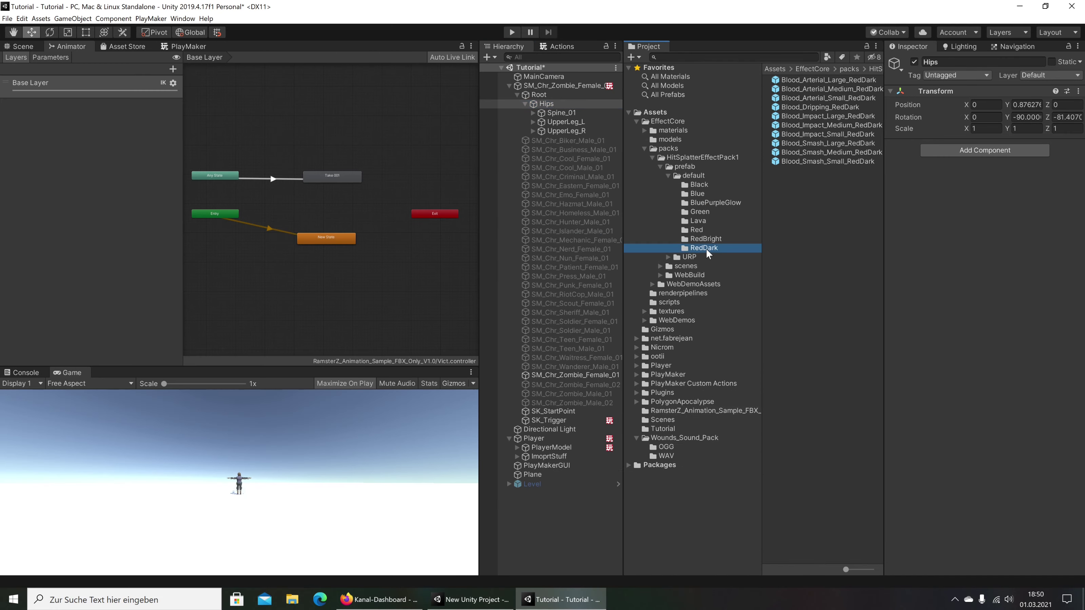
left_click_drag(818, 161, 546, 104)
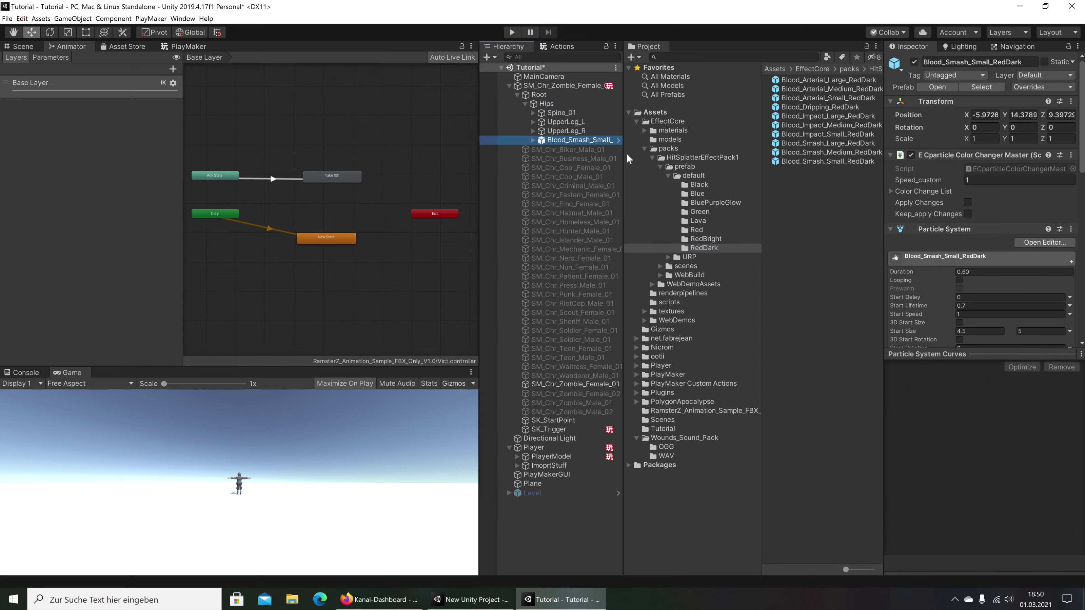
right_click(581, 146)
left_click(625, 250)
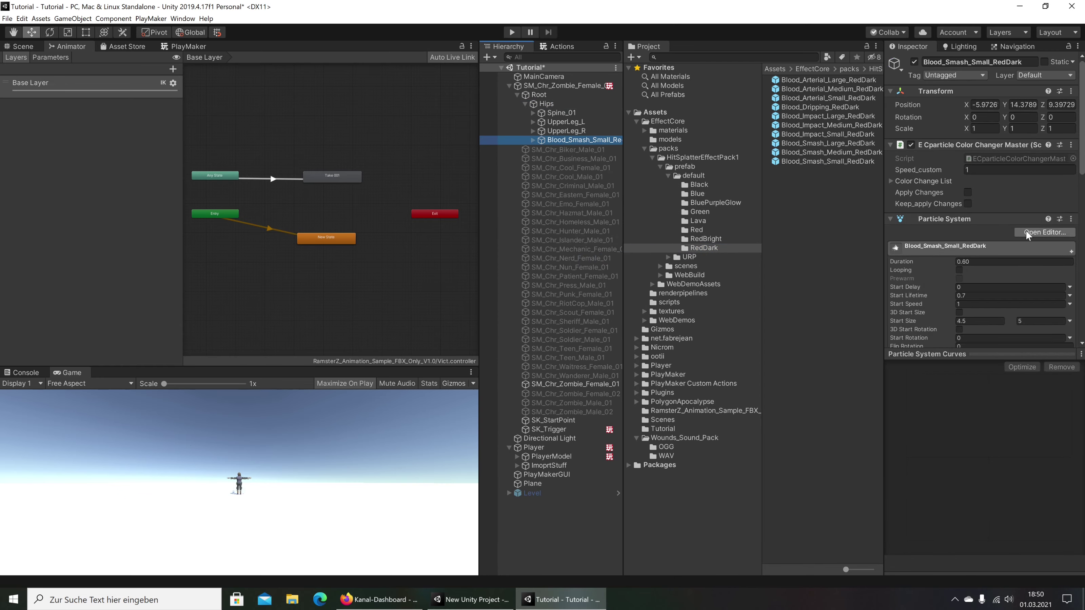
scroll(945, 255, "down", 5)
left_click(911, 253)
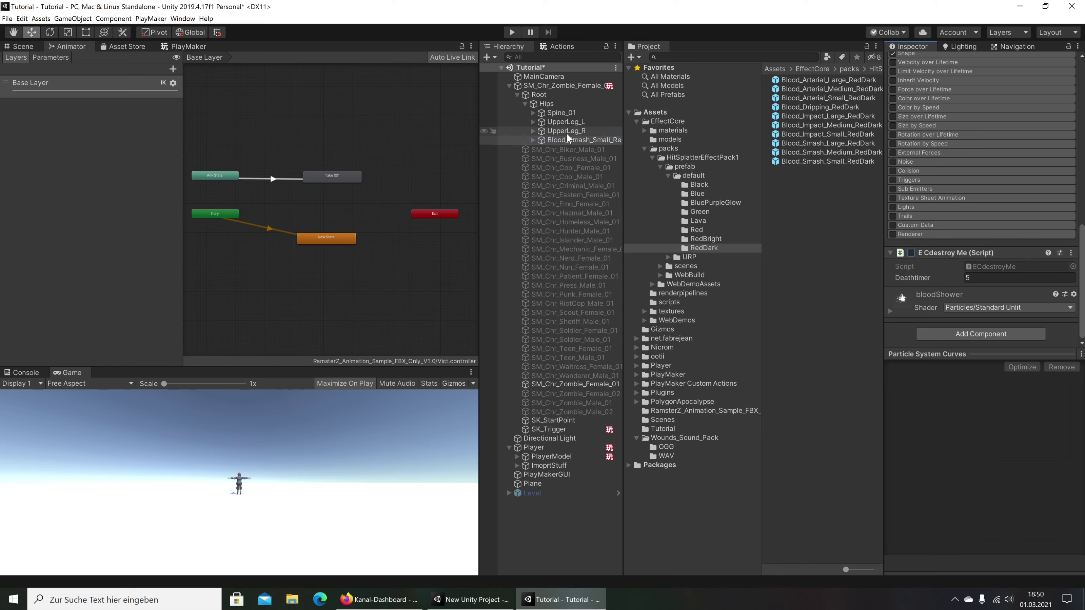
Rename the blood effect Part1 and deactivate it
scroll(982, 192, "up", 10)
left_click(978, 62)
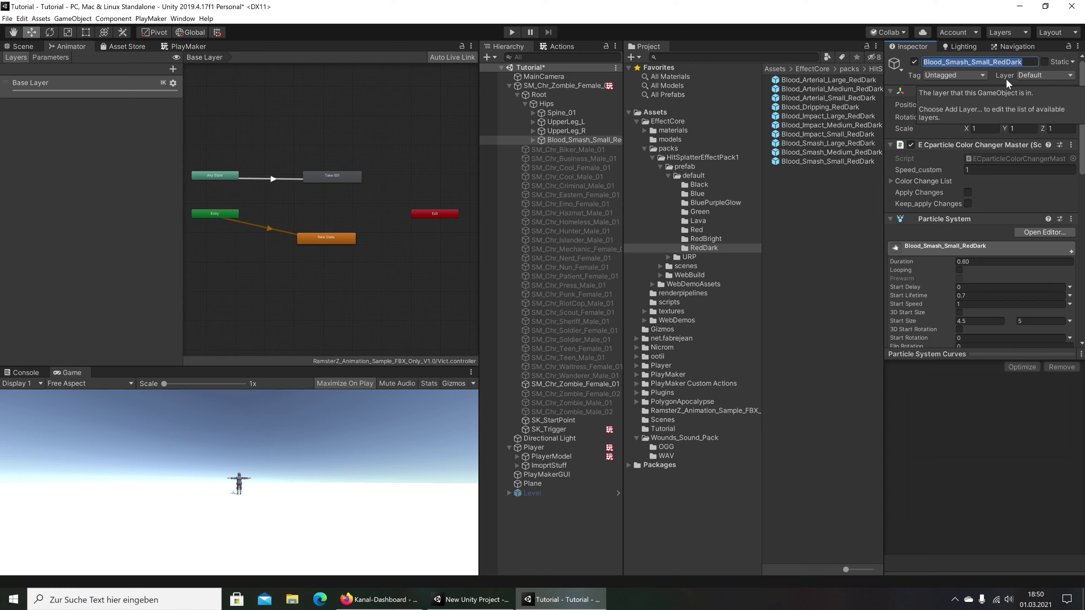
type("Part1")
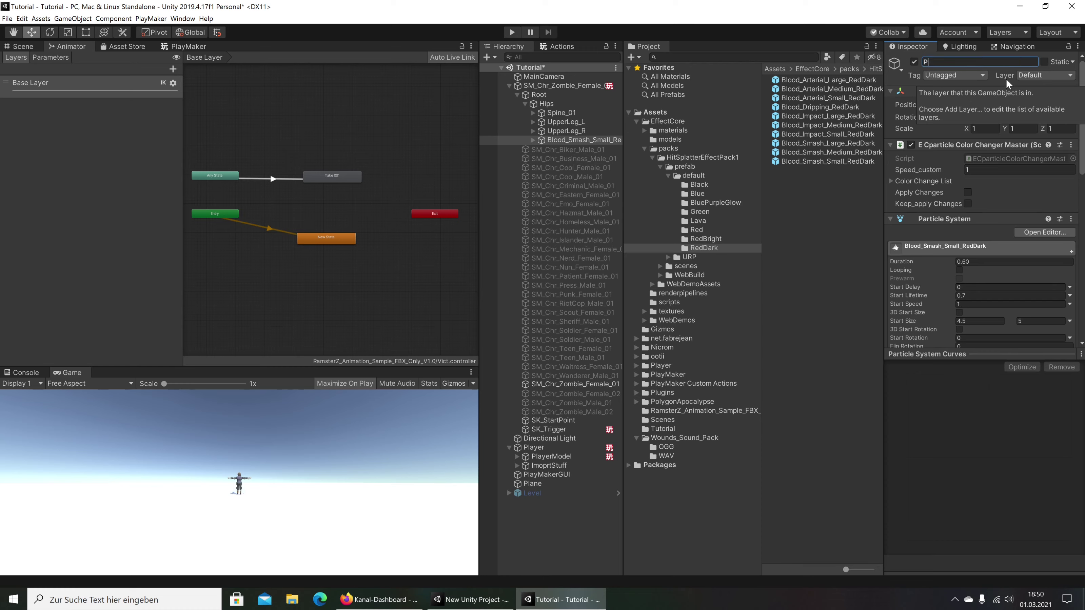
key("Return")
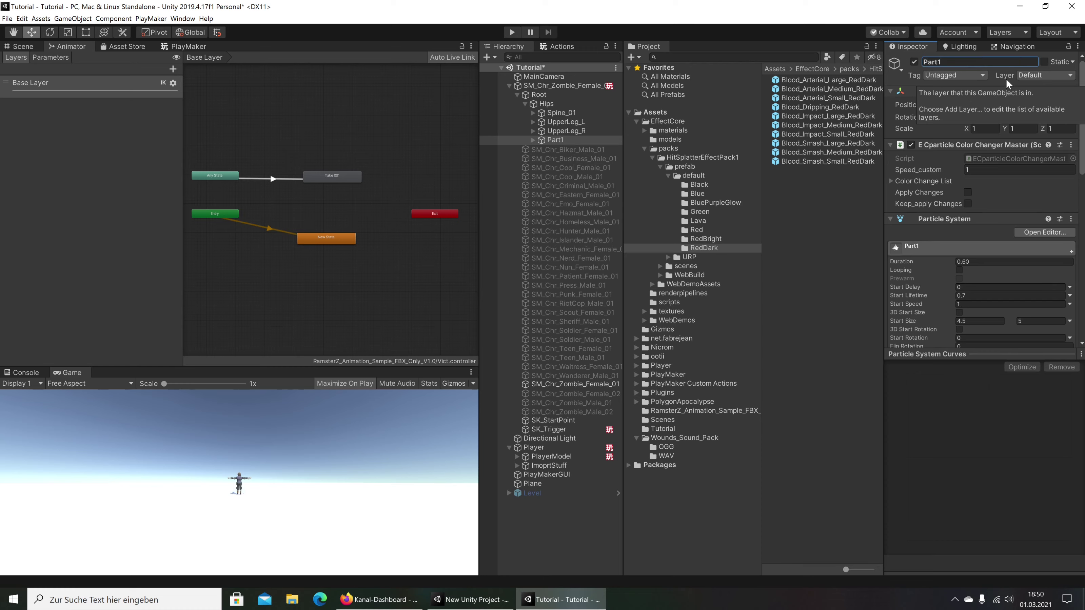
left_click(913, 63)
left_click(470, 600)
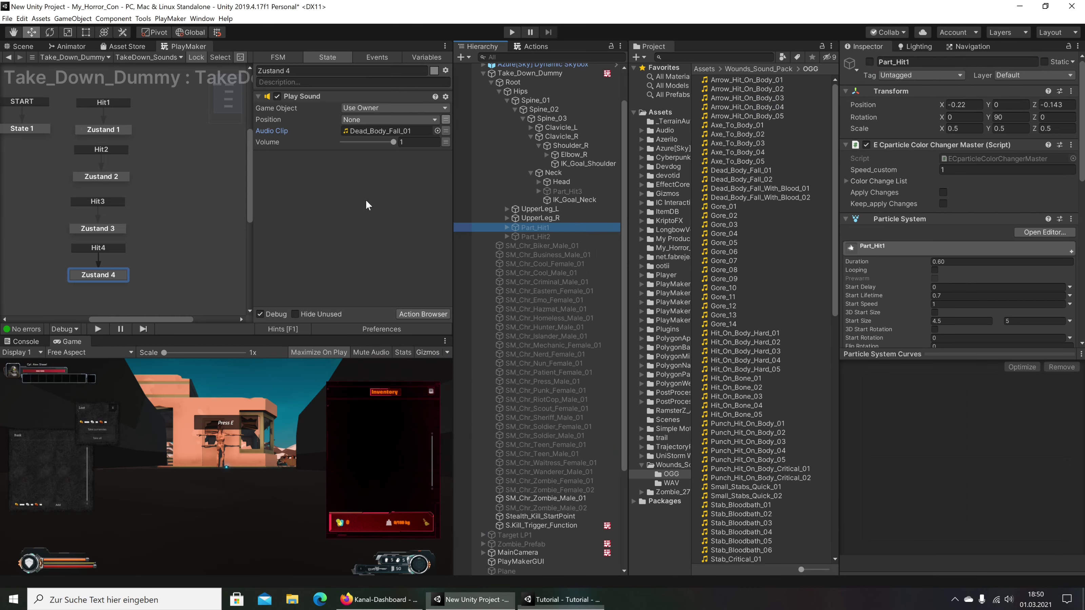
left_click(562, 600)
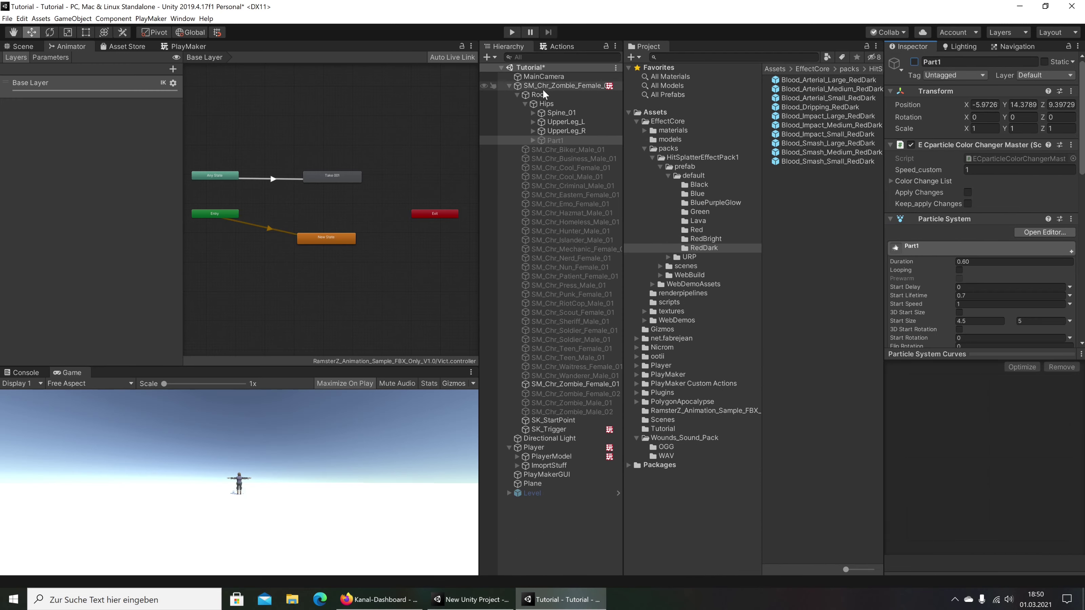
Add a Set Property action to Zustand 1 that sets Part1 active
left_click(560, 85)
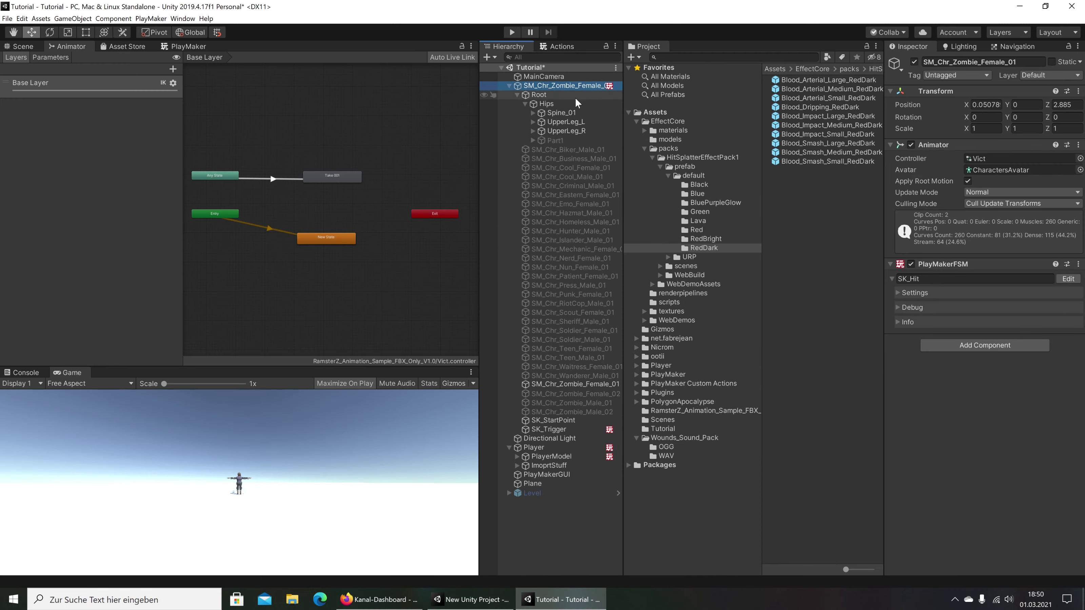
left_click(1068, 278)
left_click(120, 166)
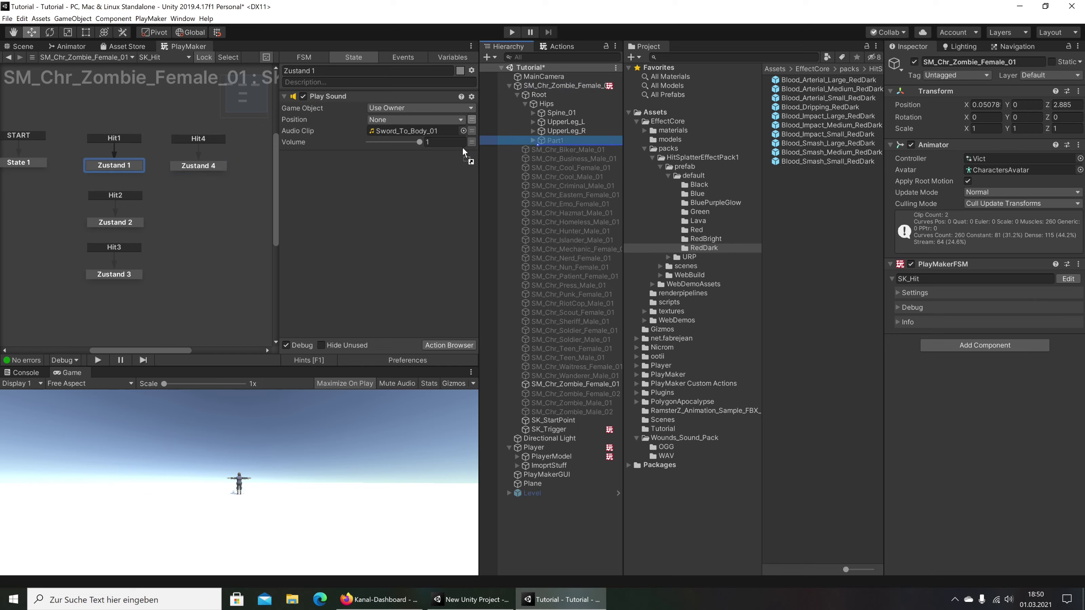
right_click(357, 158)
mouse_move(470, 176)
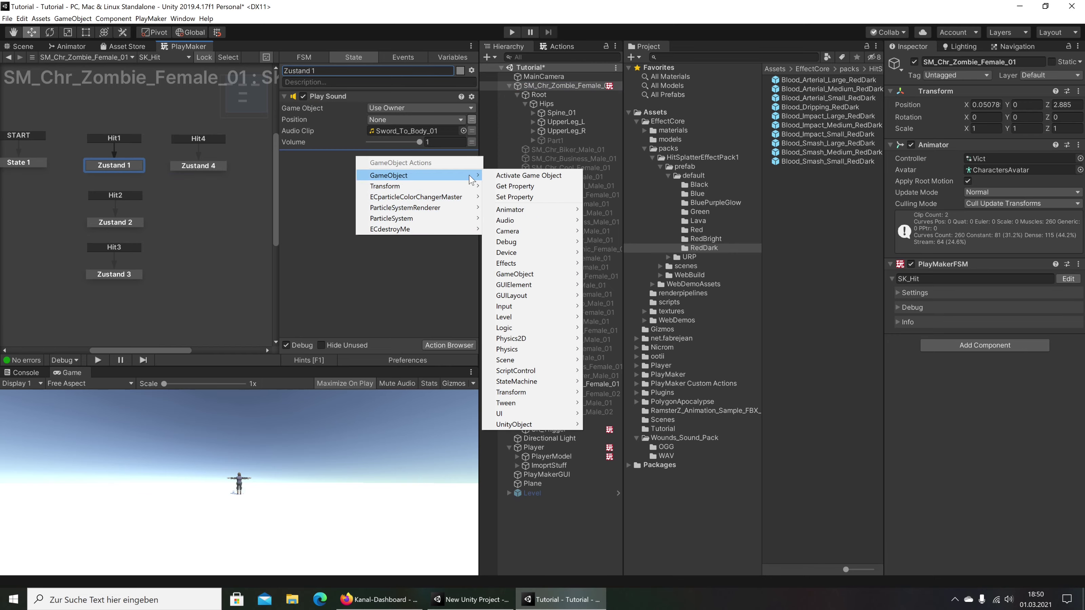
left_click(521, 199)
left_click(385, 191)
left_click(371, 202)
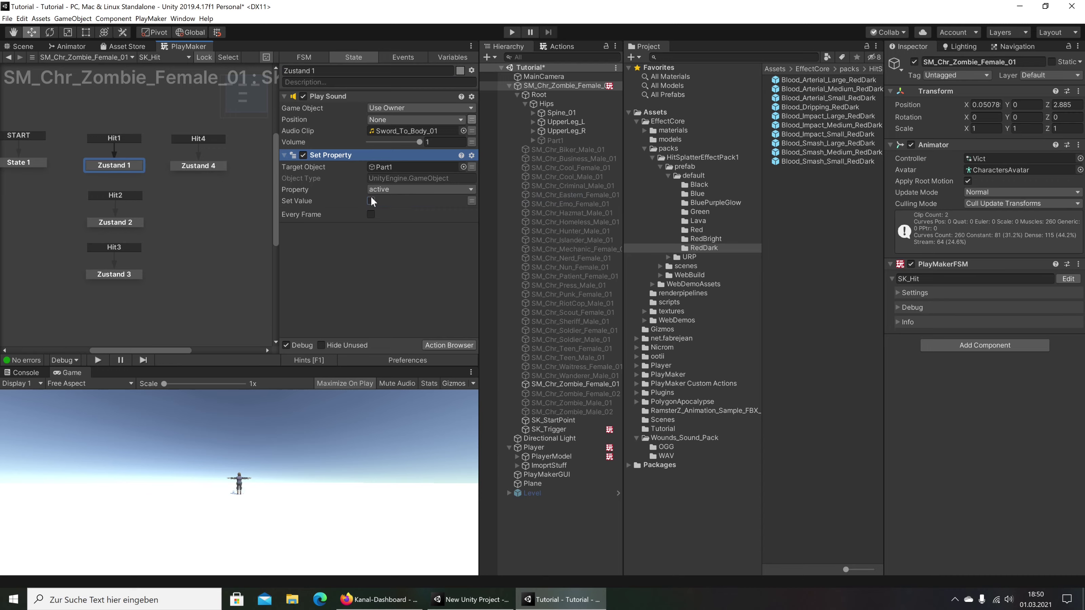
Duplicate Part1 to create a second blood effect, Part2
left_click(471, 600)
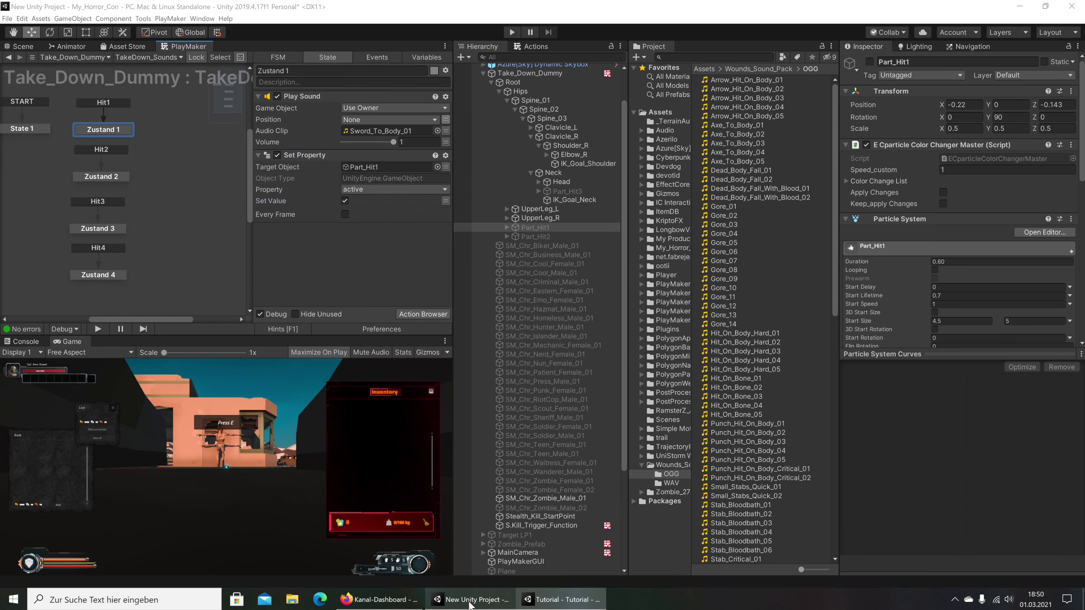
left_click(110, 176)
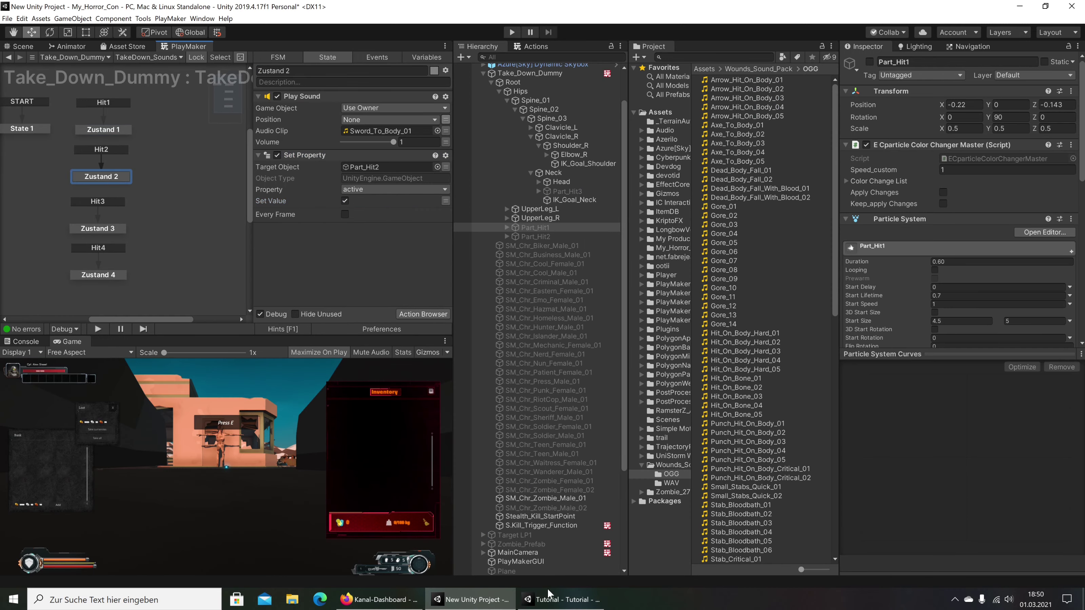
left_click(539, 603)
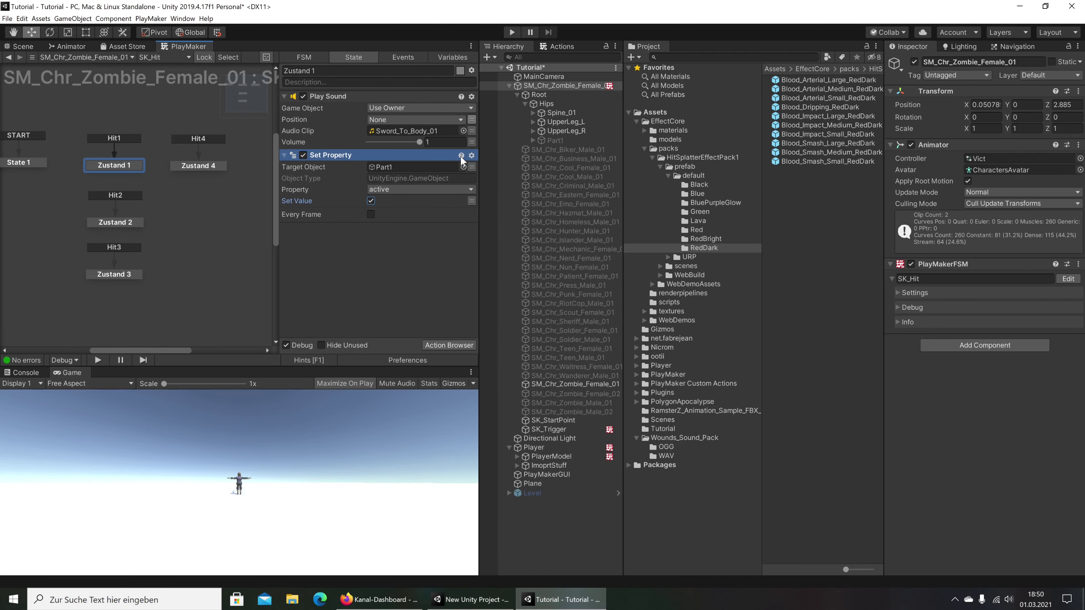
left_click(561, 139)
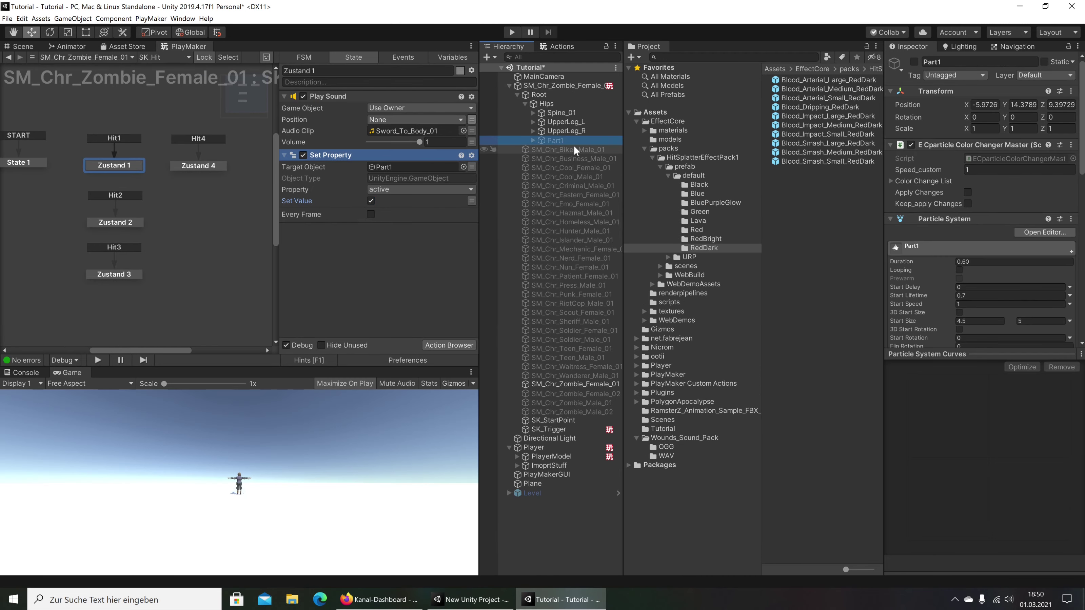
key("ctrl+d")
left_click(976, 62)
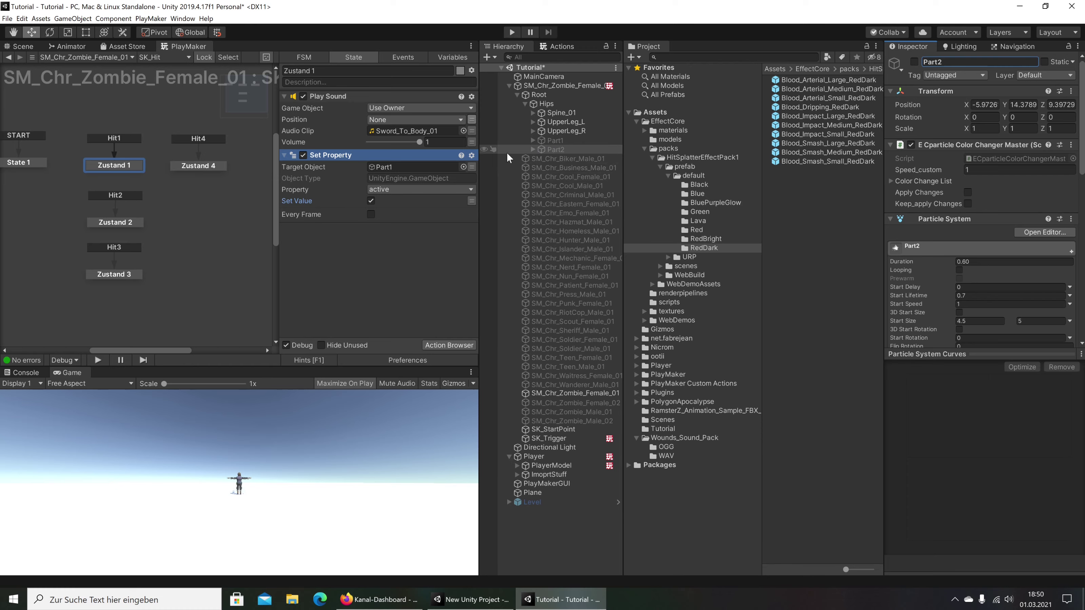
Copy the Set Property action and paste it into Zustand 2
right_click(351, 158)
left_click(384, 209)
left_click(115, 222)
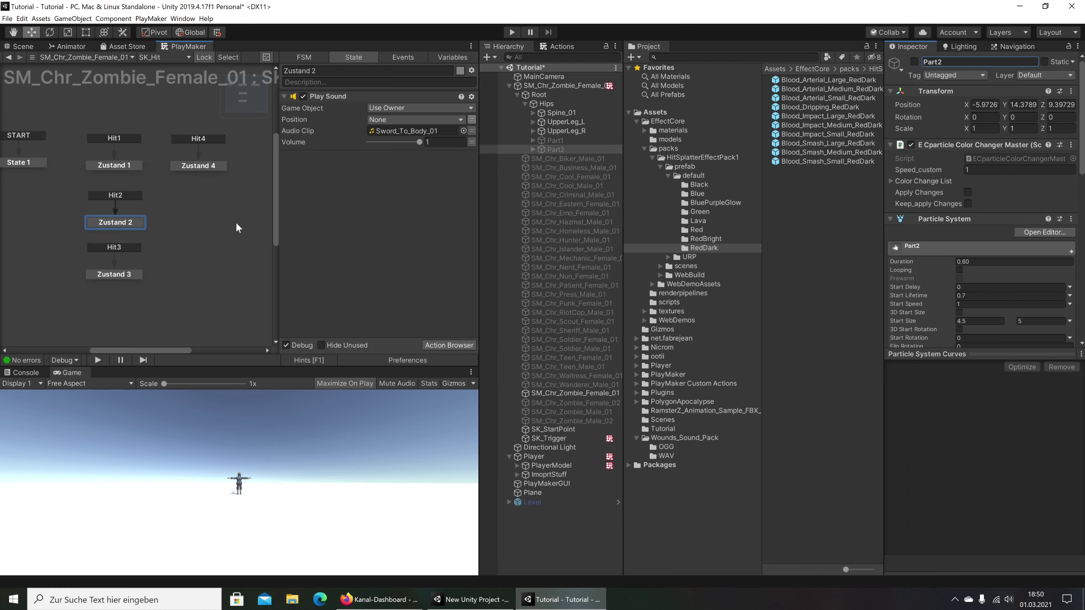
right_click(367, 218)
left_click(384, 303)
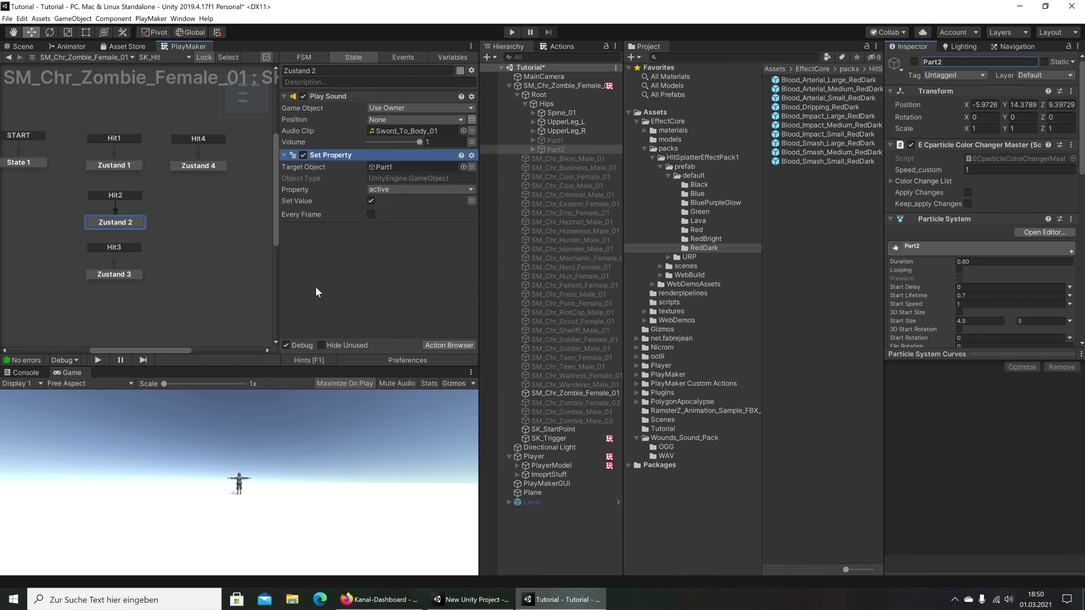
Review Zustand 3 and Zustand 4 and their target objects in the reference project
left_click(470, 599)
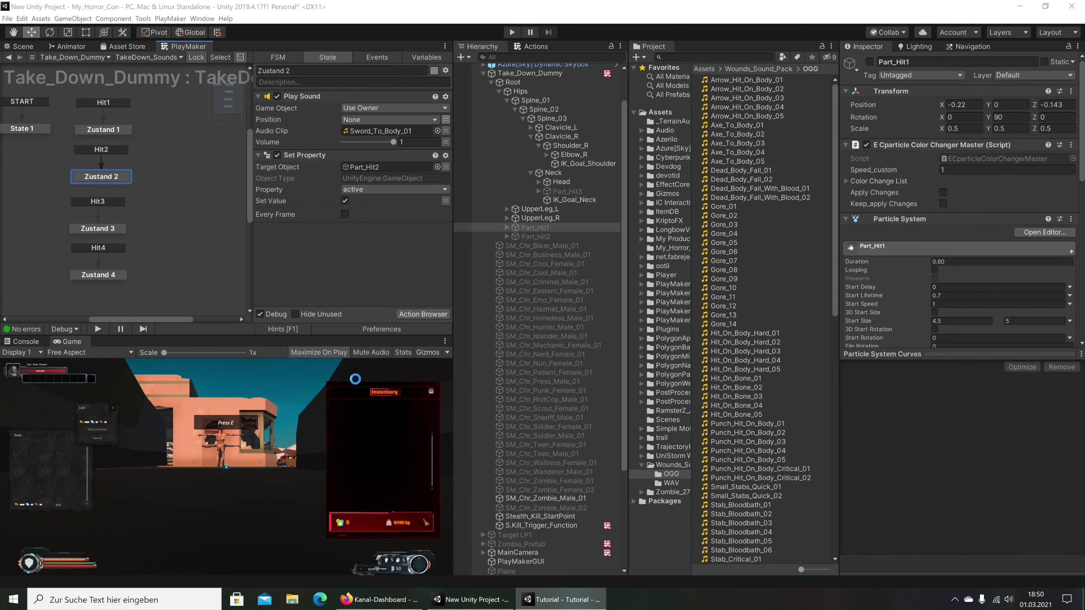
left_click(100, 228)
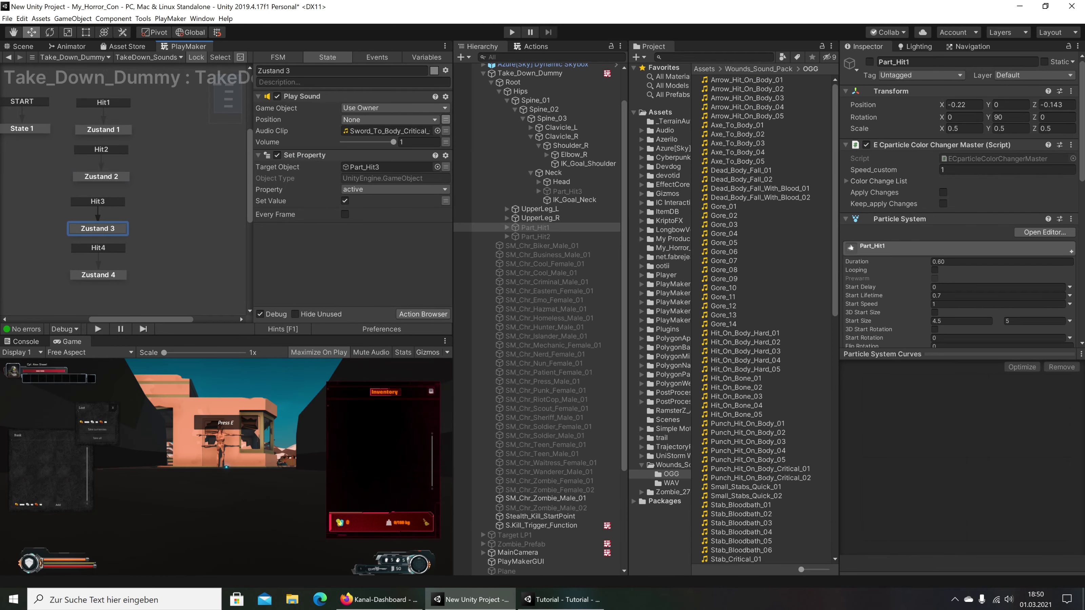
left_click(353, 168)
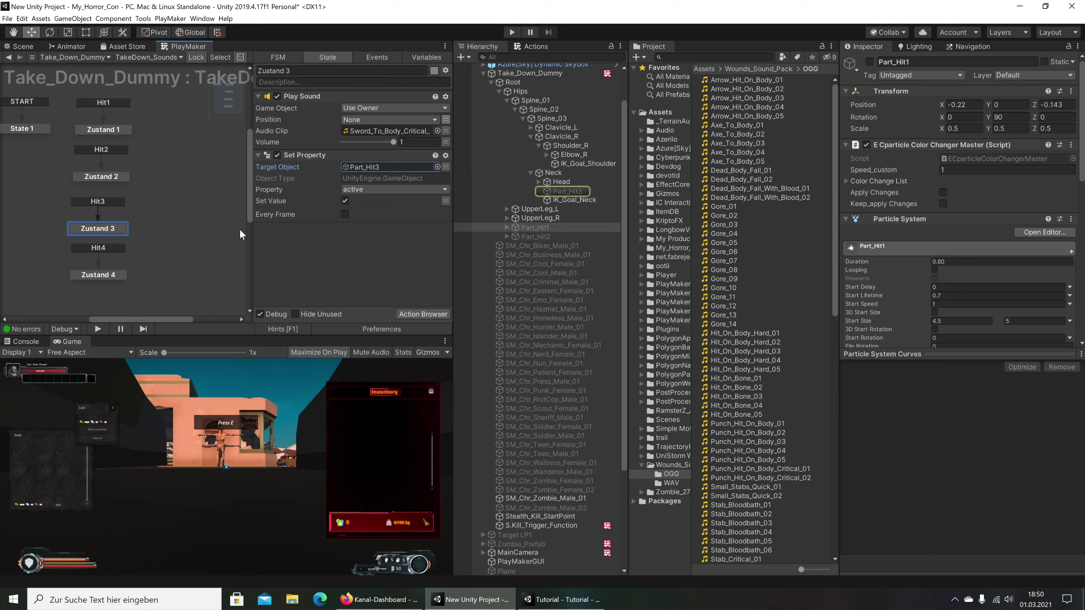
left_click(99, 275)
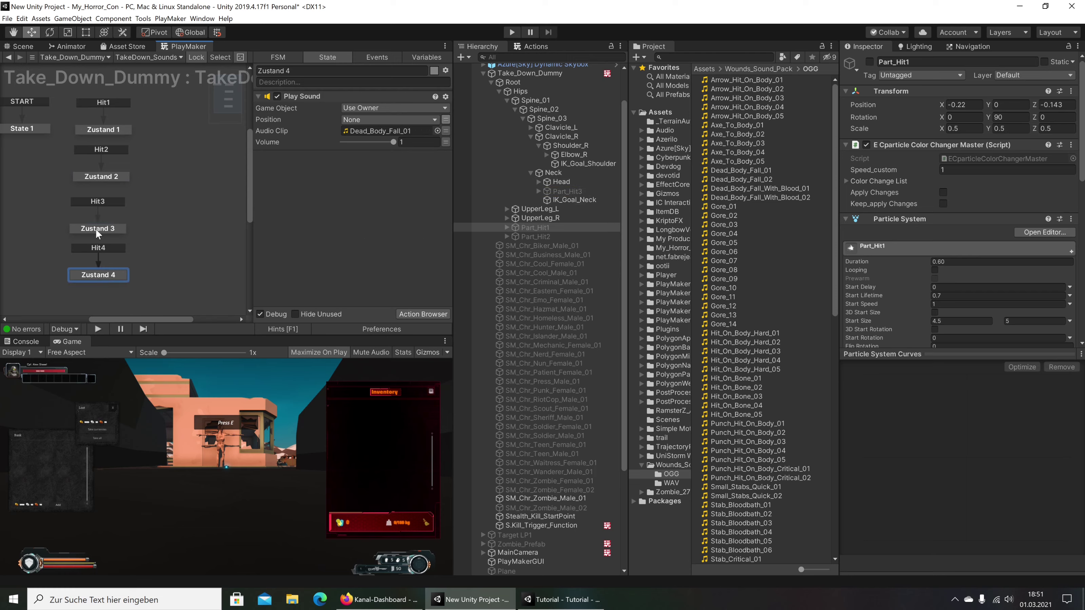
left_click(561, 599)
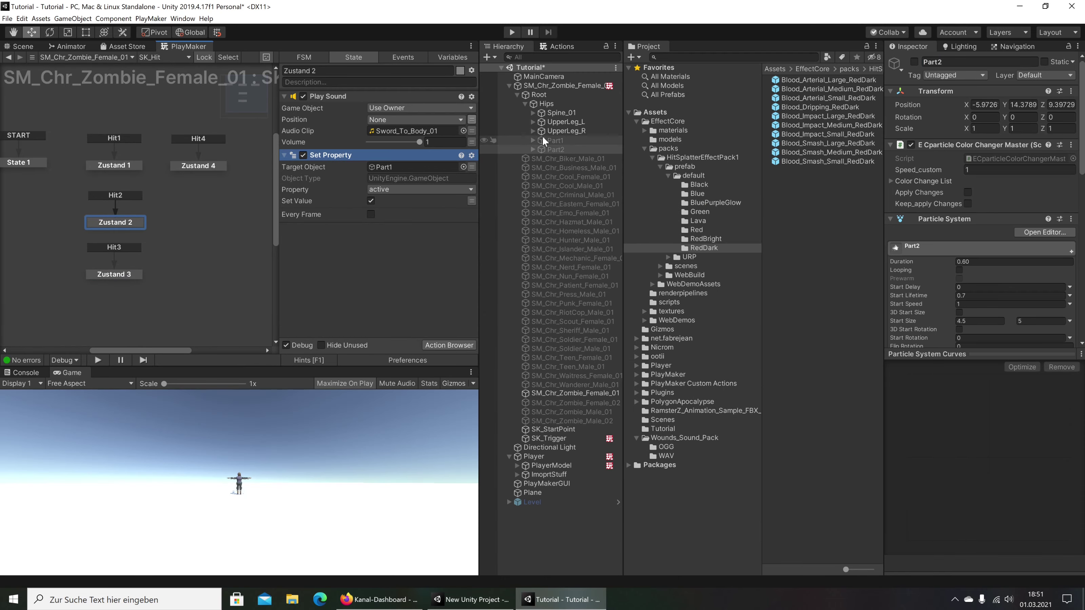
Place Blood_Smash_Small_RedDark under the zombie's Neck bone
left_click(532, 113)
left_click(556, 186)
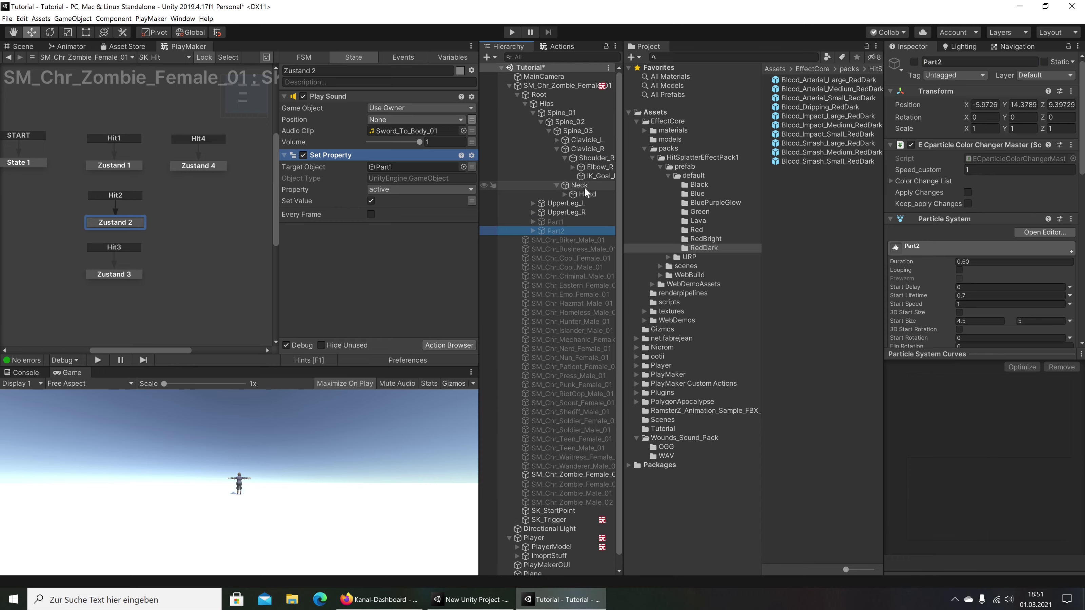
right_click(578, 230)
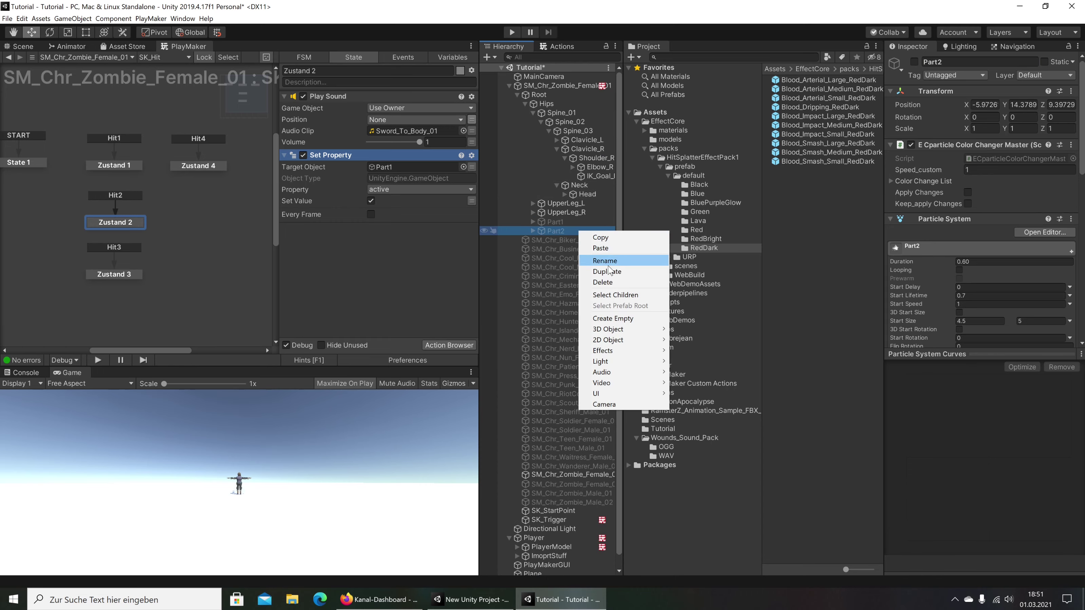
left_click(804, 161)
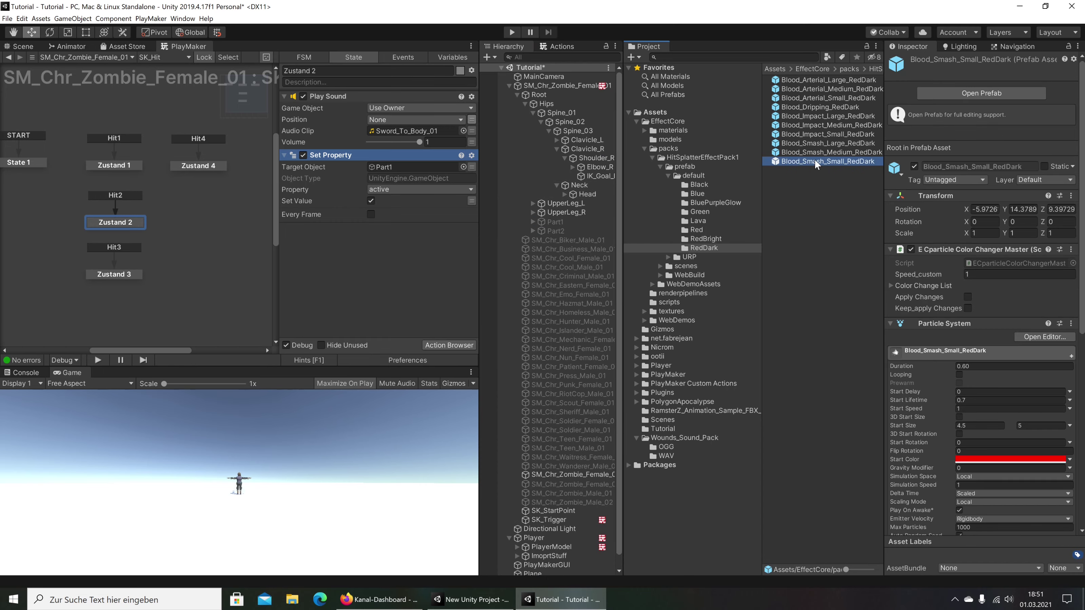
left_click_drag(815, 158, 580, 185)
Unpack the splatter completely, rename it Part3, and deactivate it
right_click(590, 202)
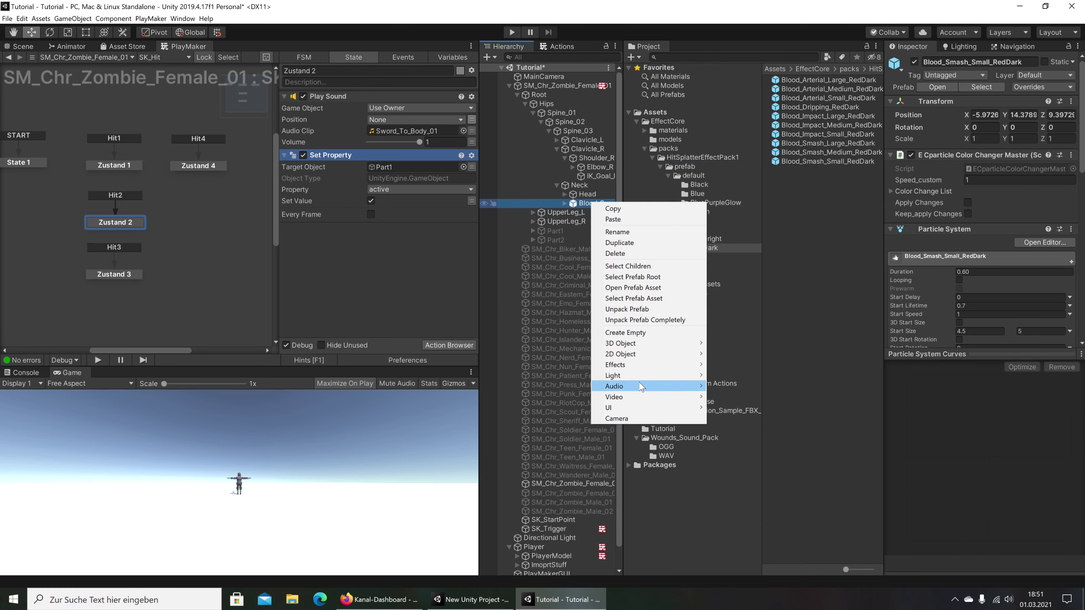
left_click(648, 320)
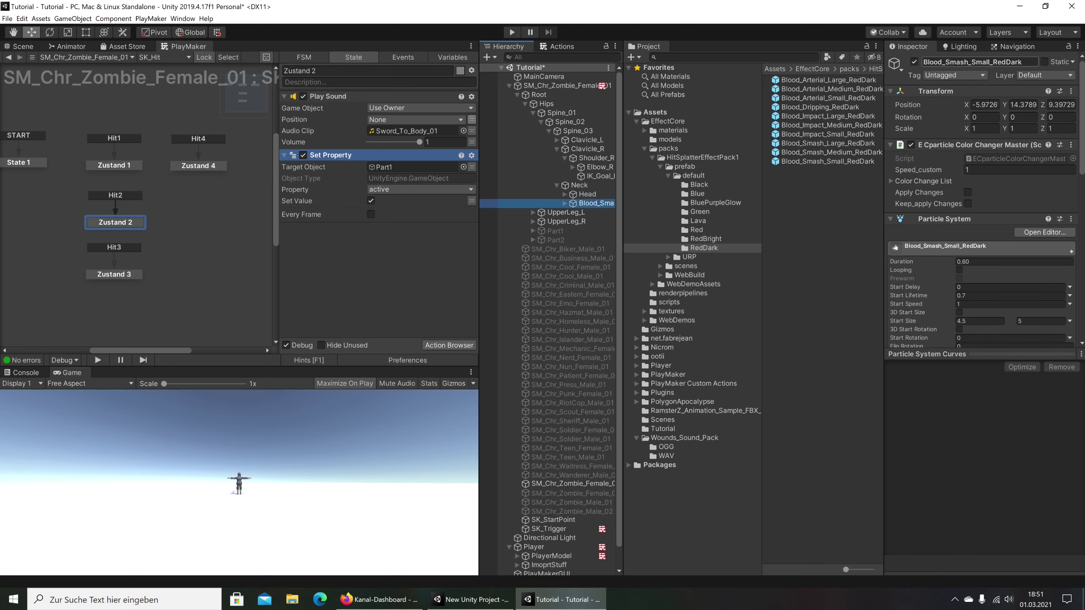
left_click(995, 62)
type("R")
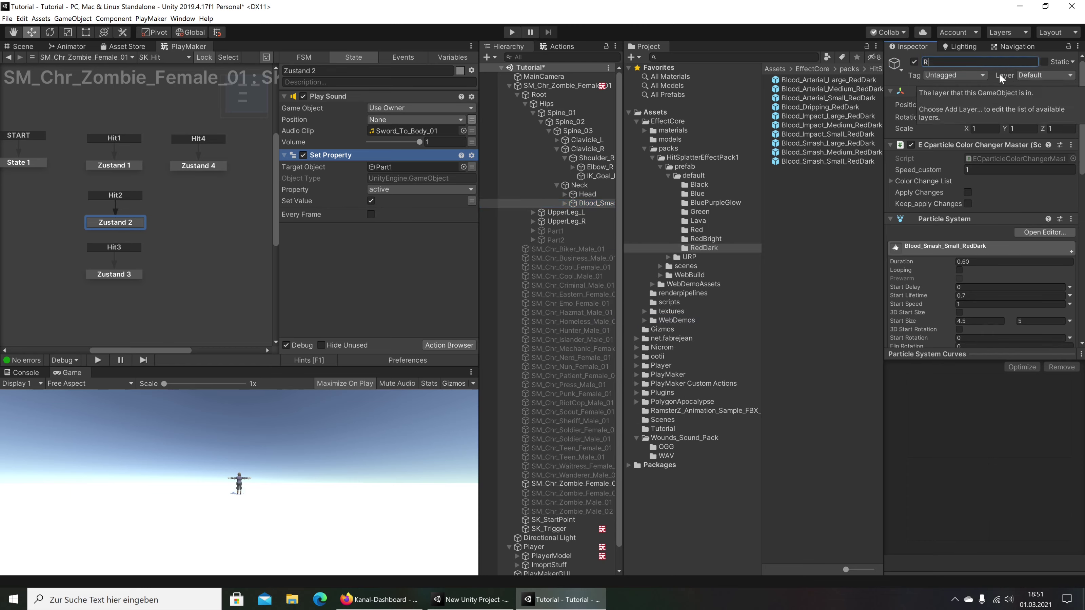
key("BackSpace")
type("Part3")
key("Return")
left_click(914, 61)
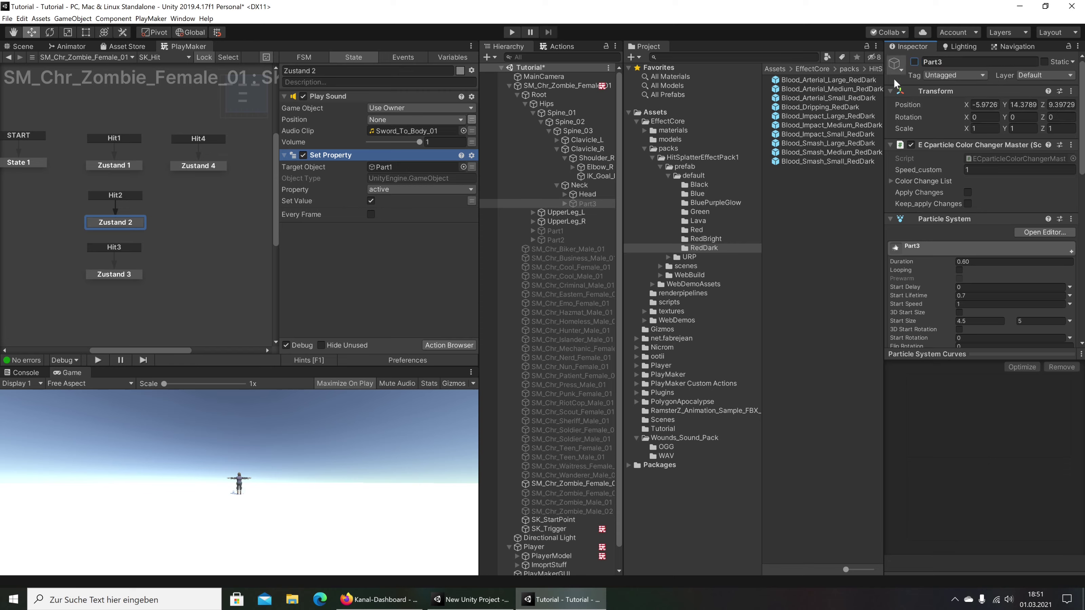
Add a Set Property action in Zustand 3 that sets Part3 active
left_click(114, 277)
left_click_drag(587, 204, 361, 216)
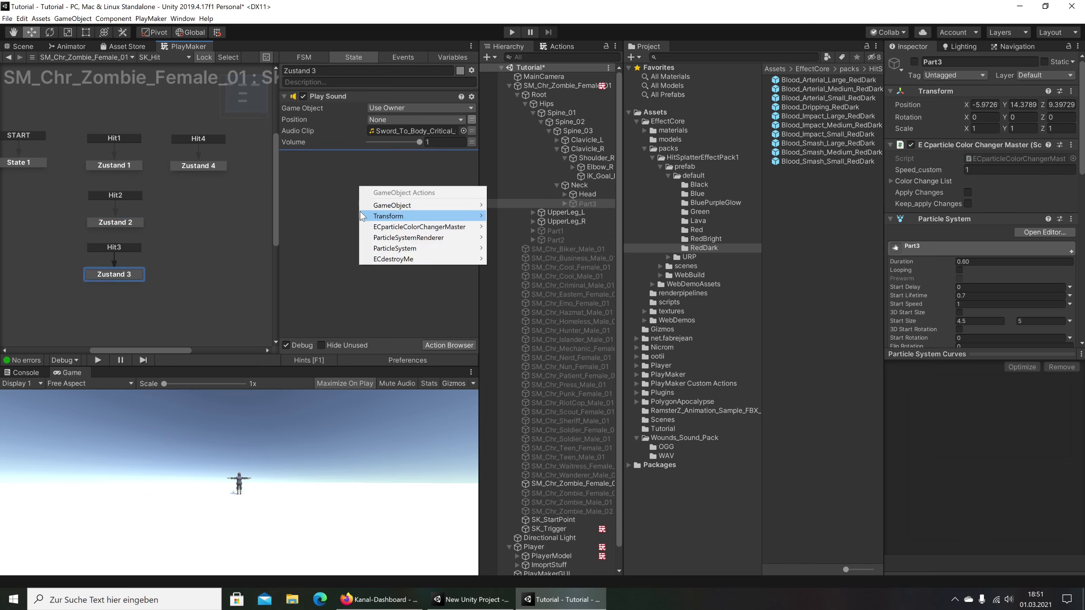
mouse_move(397, 206)
left_click(534, 223)
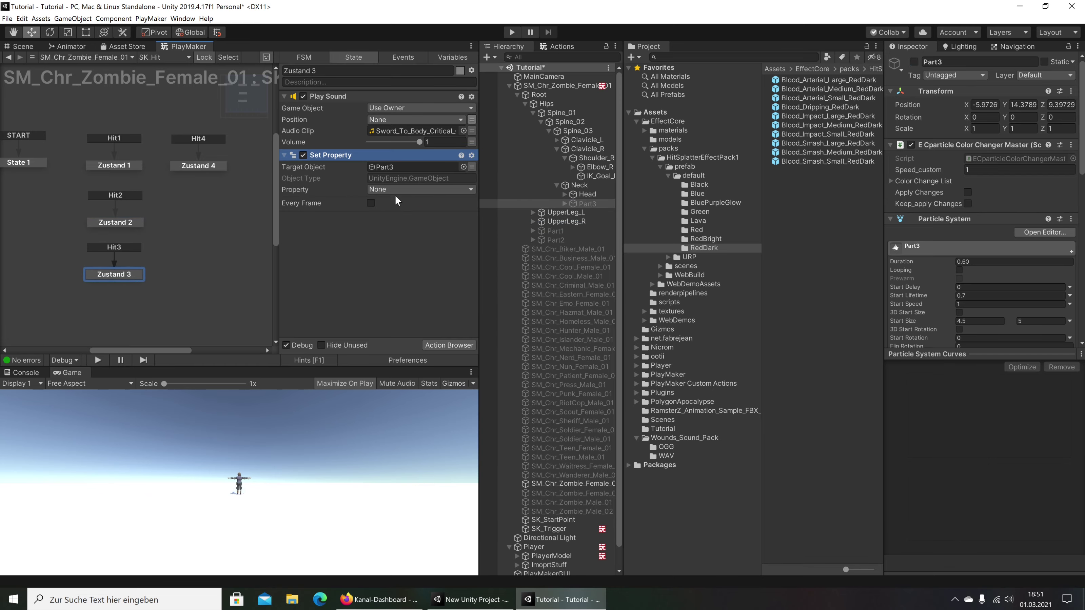
left_click(397, 190)
left_click(386, 205)
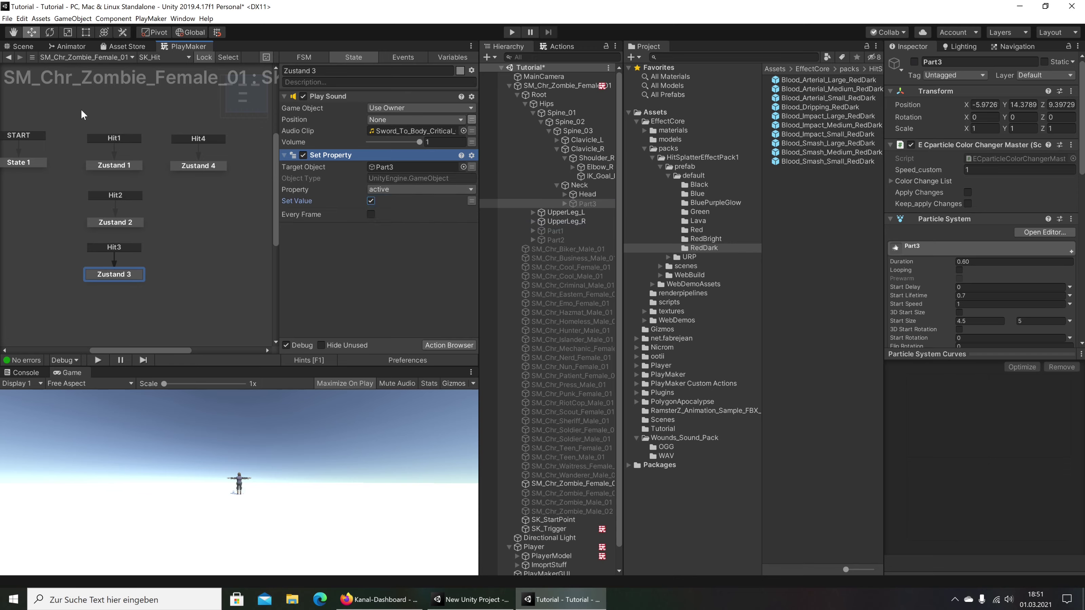
left_click(21, 47)
Re-enable Part3 and reset its transform to the Neck bone's origin
right_click_drag(170, 97, 261, 169)
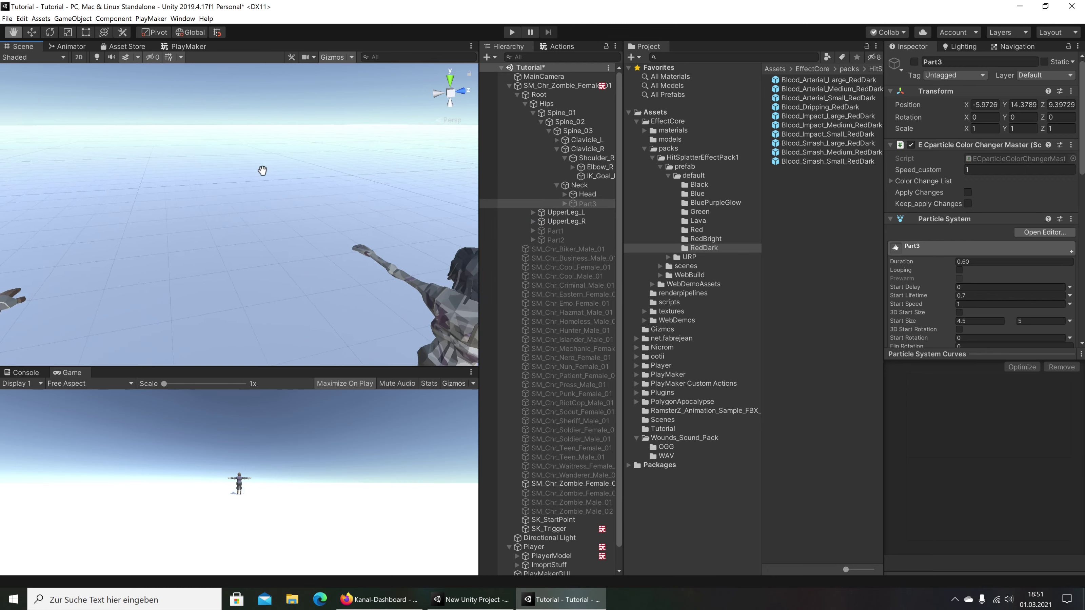
left_click(914, 62)
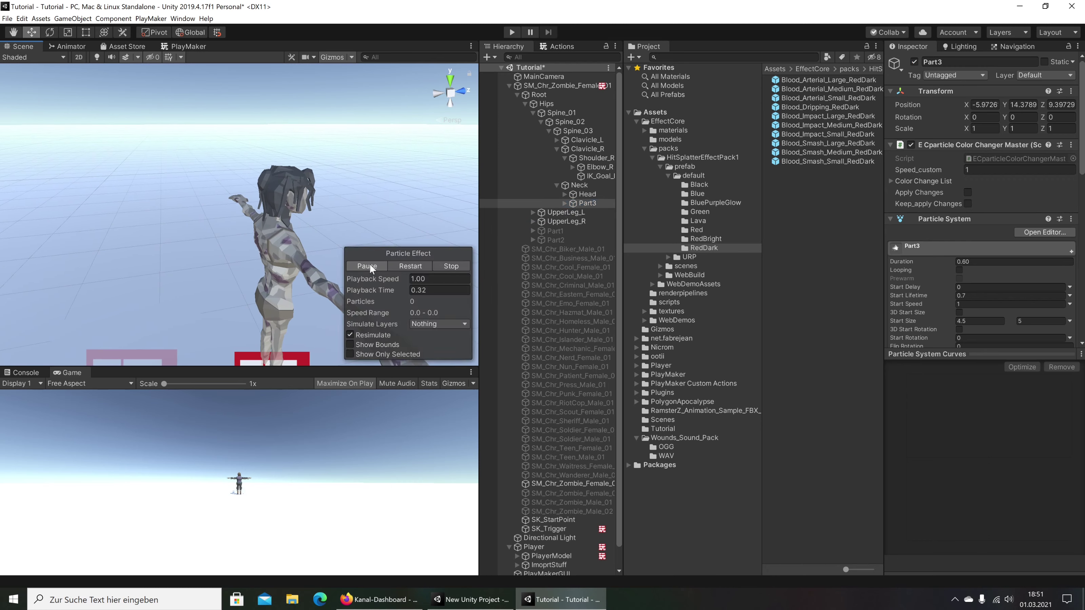
scroll(336, 202, "down", 5)
double_click(587, 203)
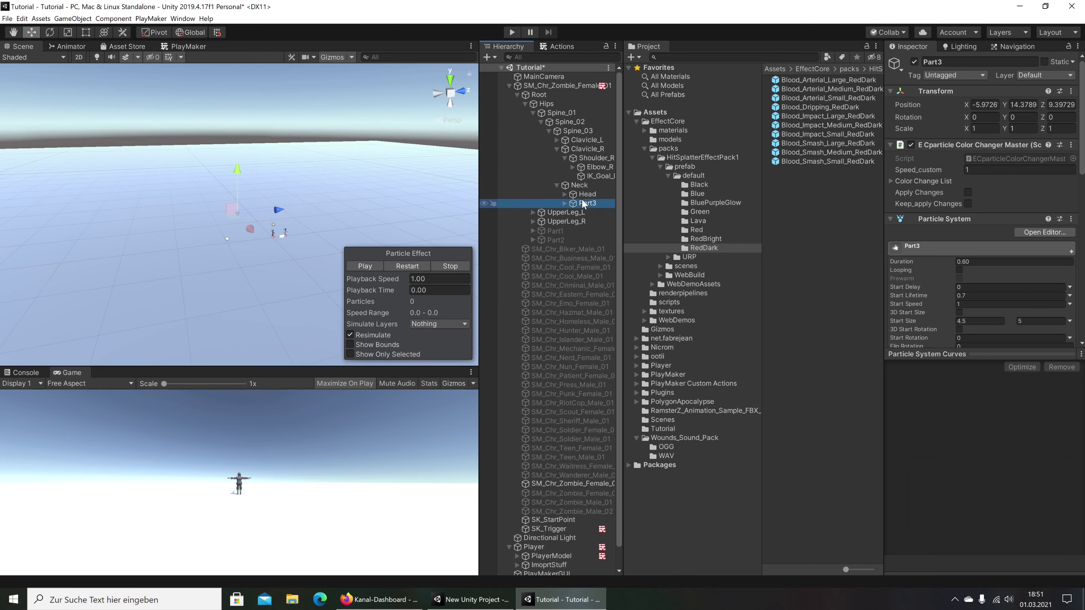
middle_click_drag(263, 211, 203, 186)
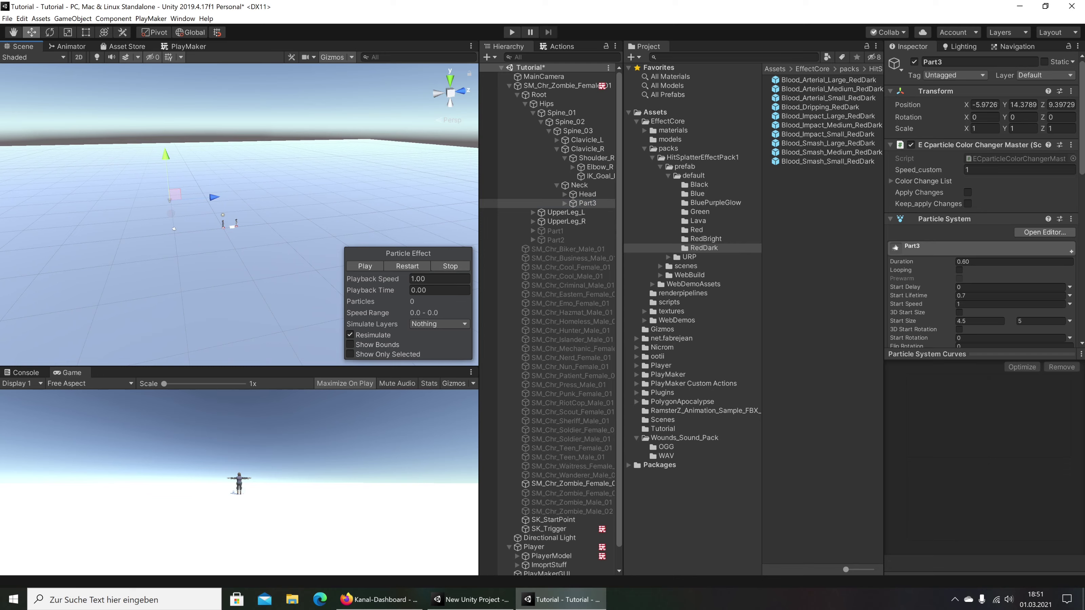
left_click(1071, 91)
left_click(995, 100)
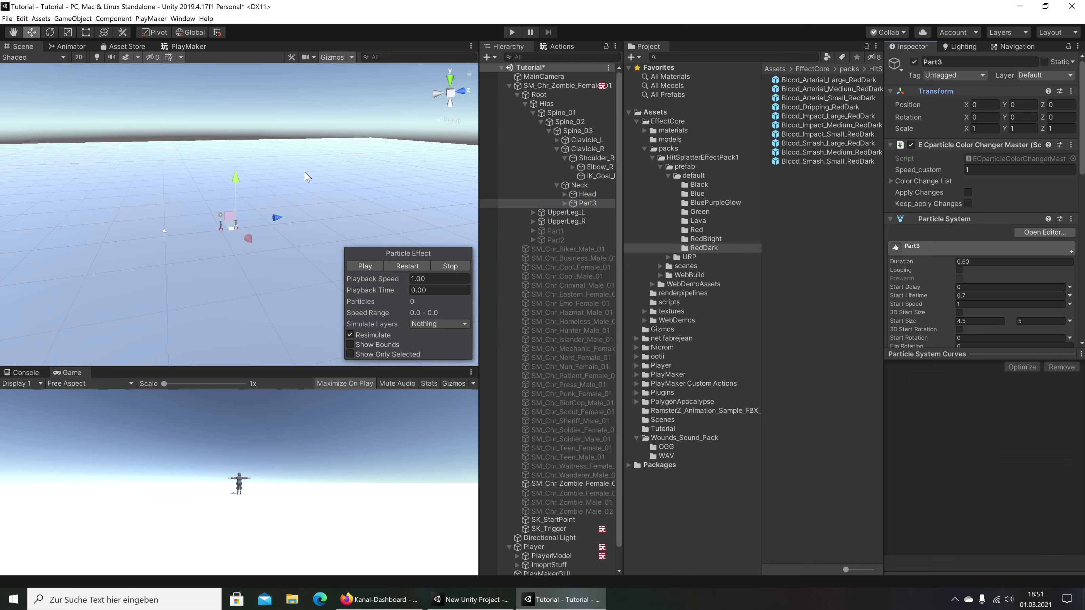
Replay the Part3 blood splatter preview several times, then bring up the New Unity Project reference
scroll(299, 188, "up", 2)
scroll(292, 200, "up", 2)
scroll(286, 212, "up", 2)
scroll(278, 224, "up", 3)
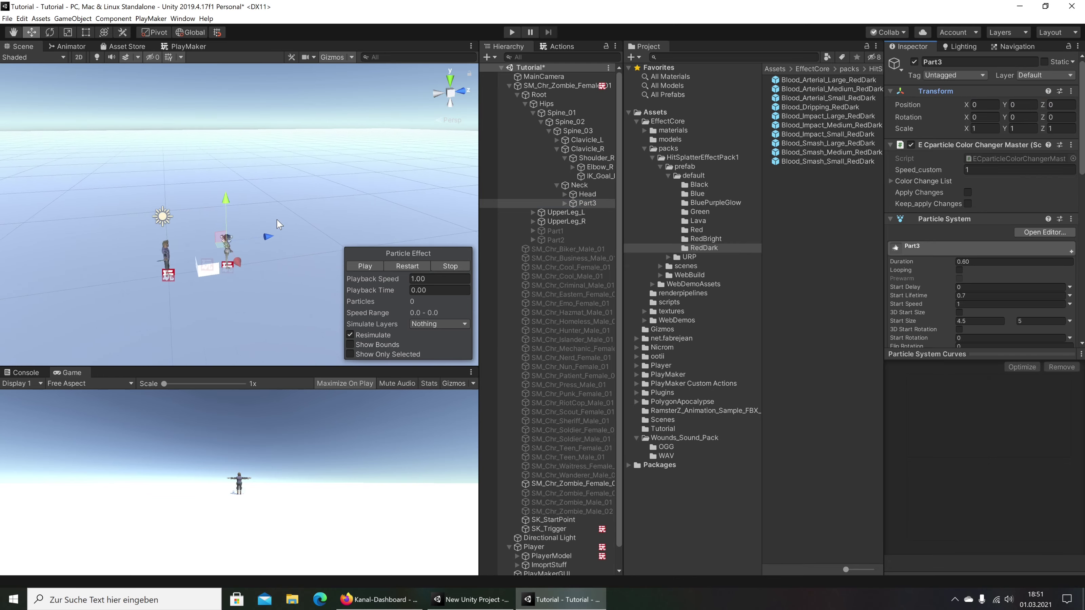
scroll(278, 224, "up", 3)
left_click(365, 266)
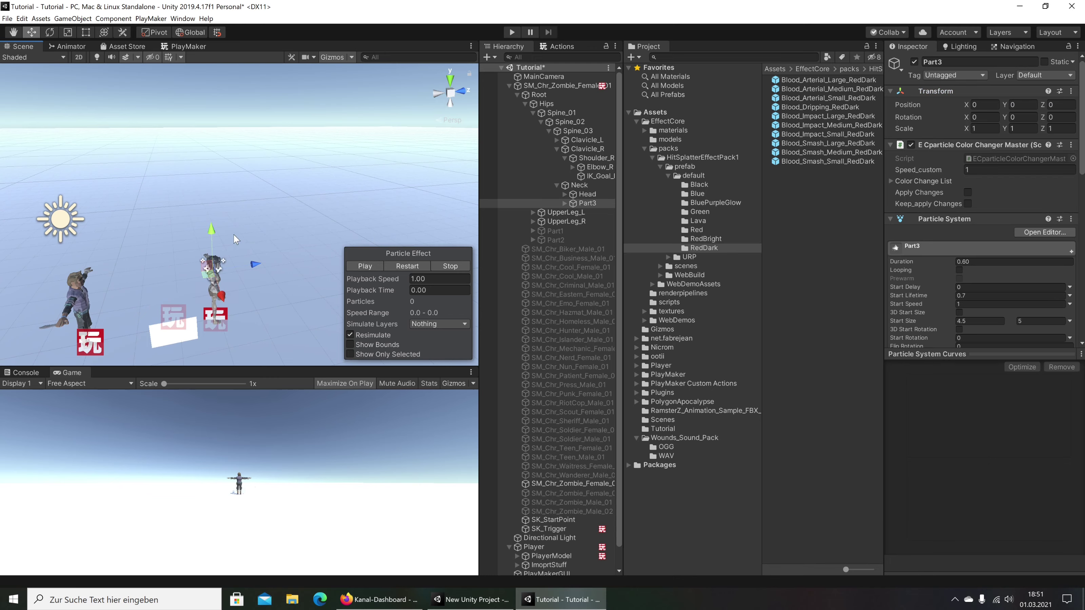
scroll(288, 241, "down", 2)
left_click(363, 266)
left_click(364, 265)
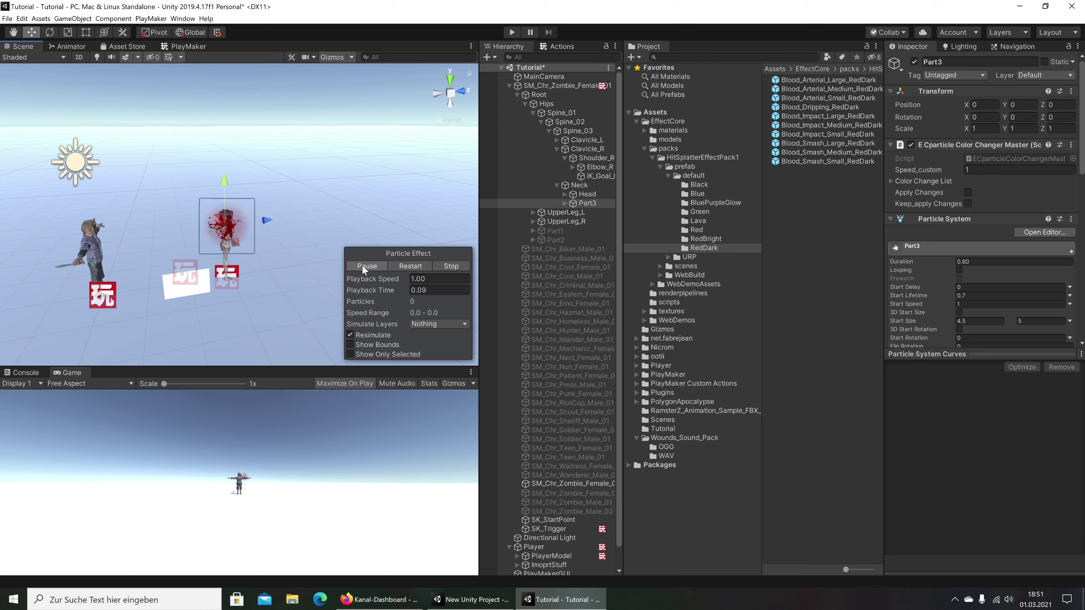
left_click(363, 266)
scroll(363, 268, "up", 3)
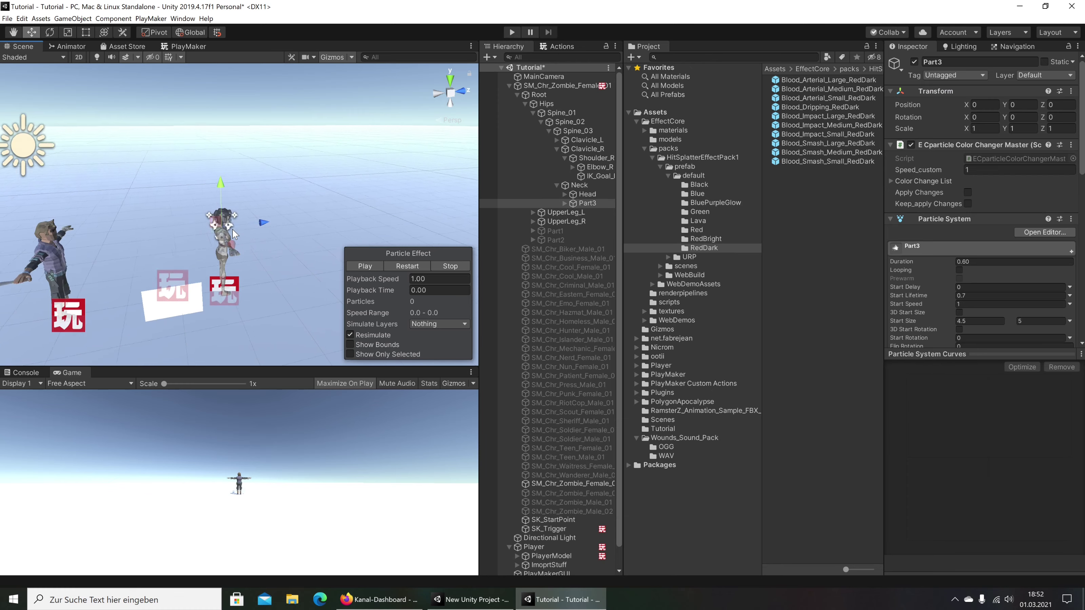
left_click(363, 267)
left_click_drag(196, 232, 375, 187, "alt")
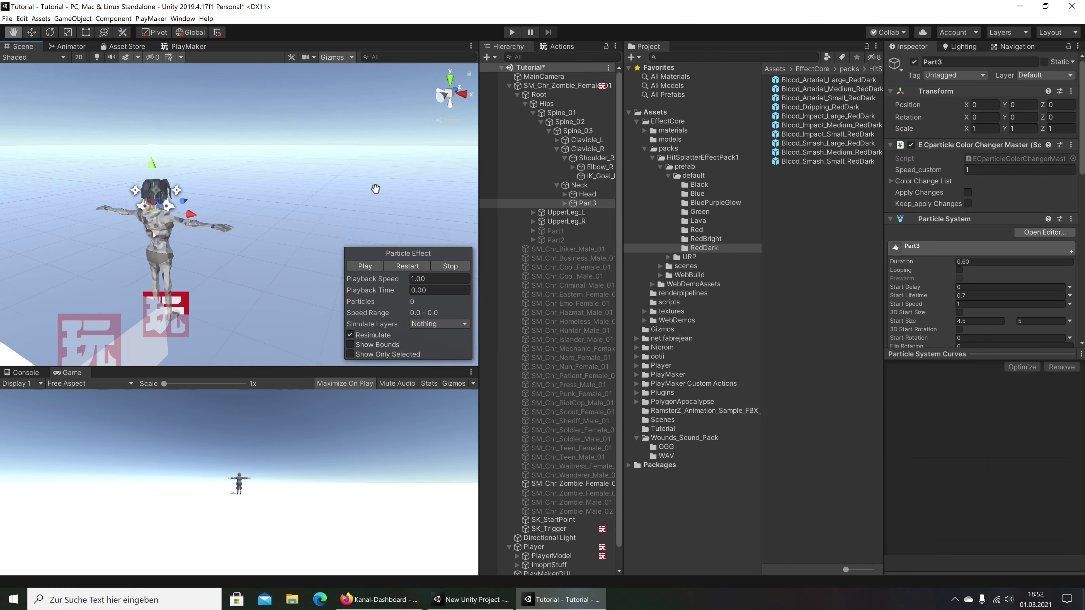
left_click(367, 266)
left_click(369, 264)
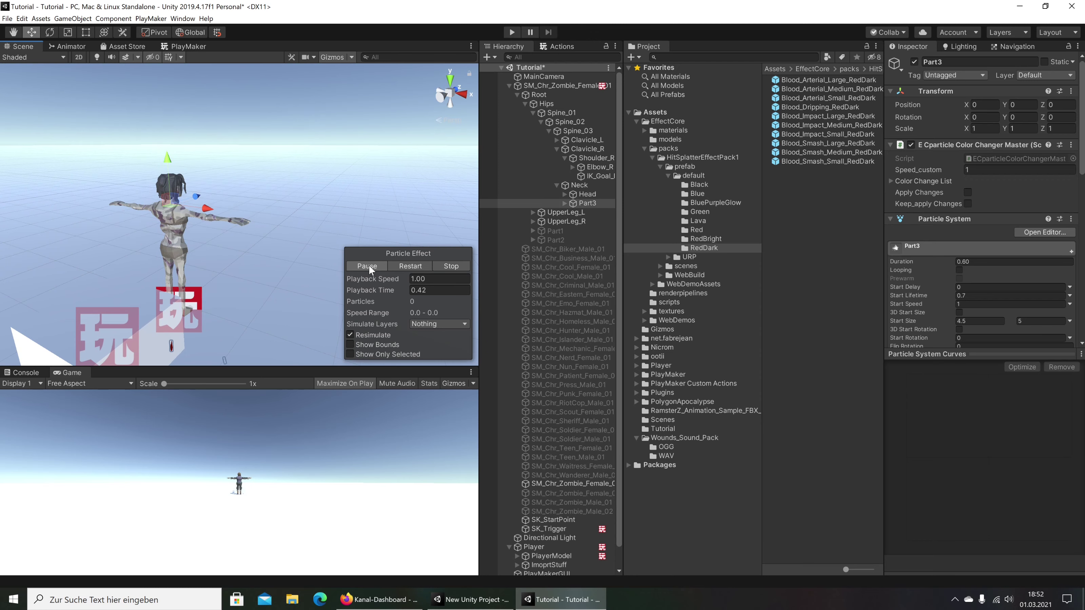
left_click(453, 599)
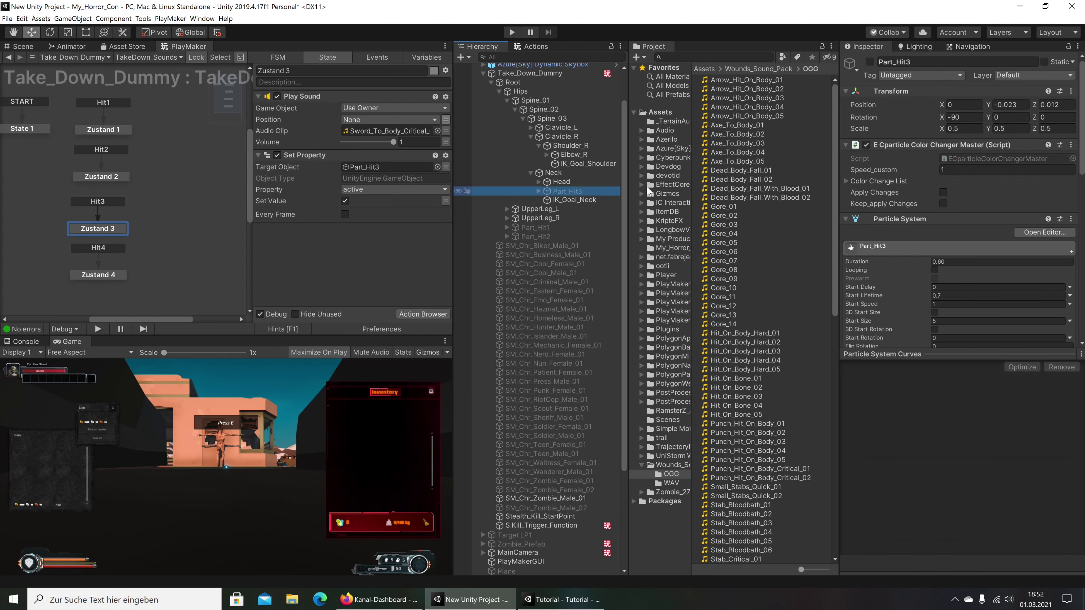
Set Part3's X rotation to -90 and preview the splash
left_click(559, 600)
left_click(985, 117)
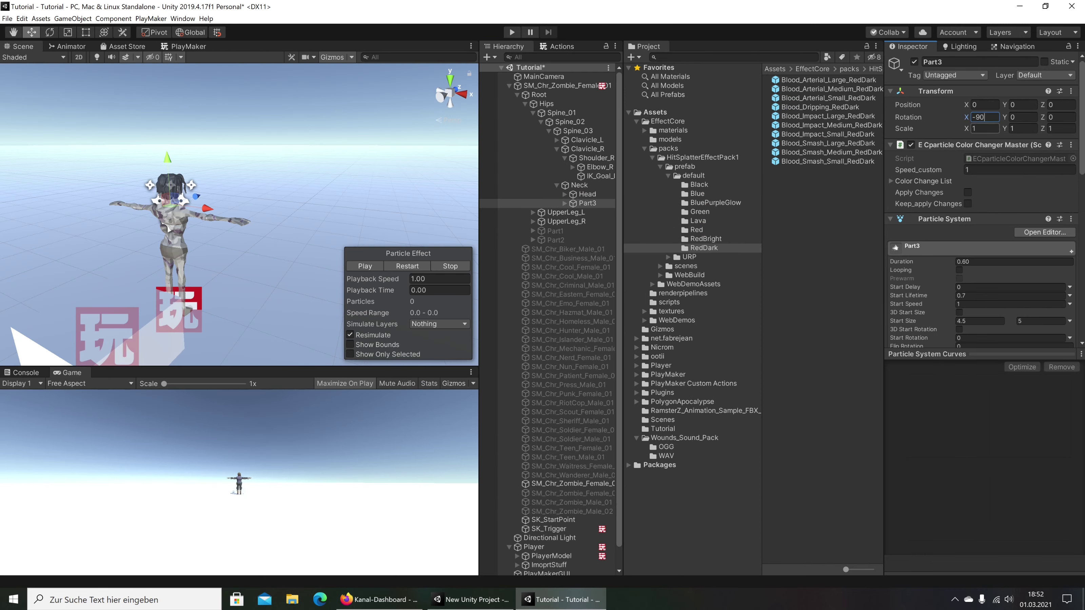
left_click(368, 266)
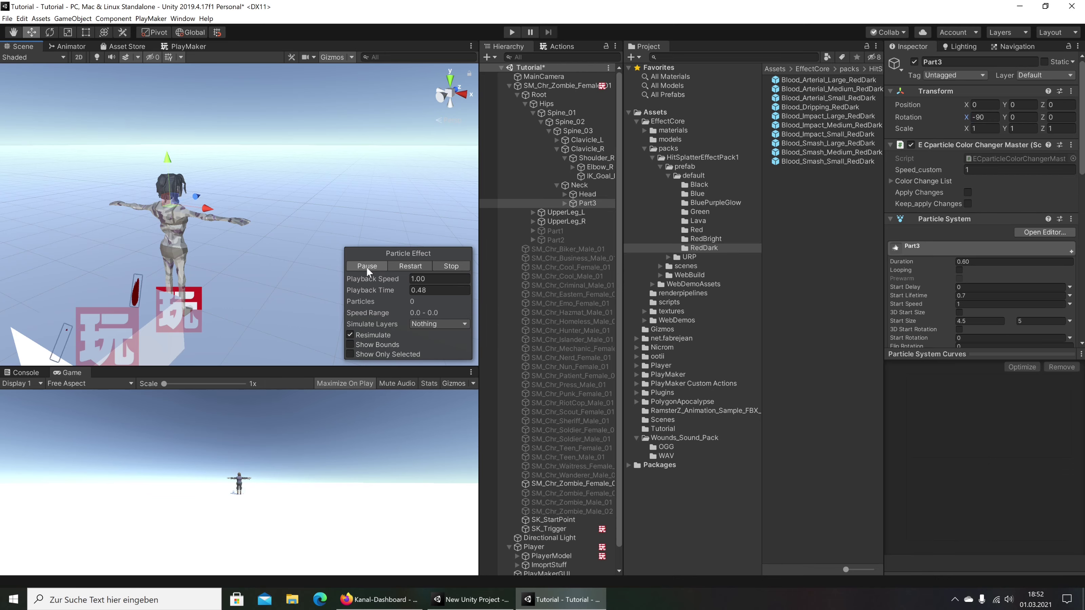
left_click(367, 266)
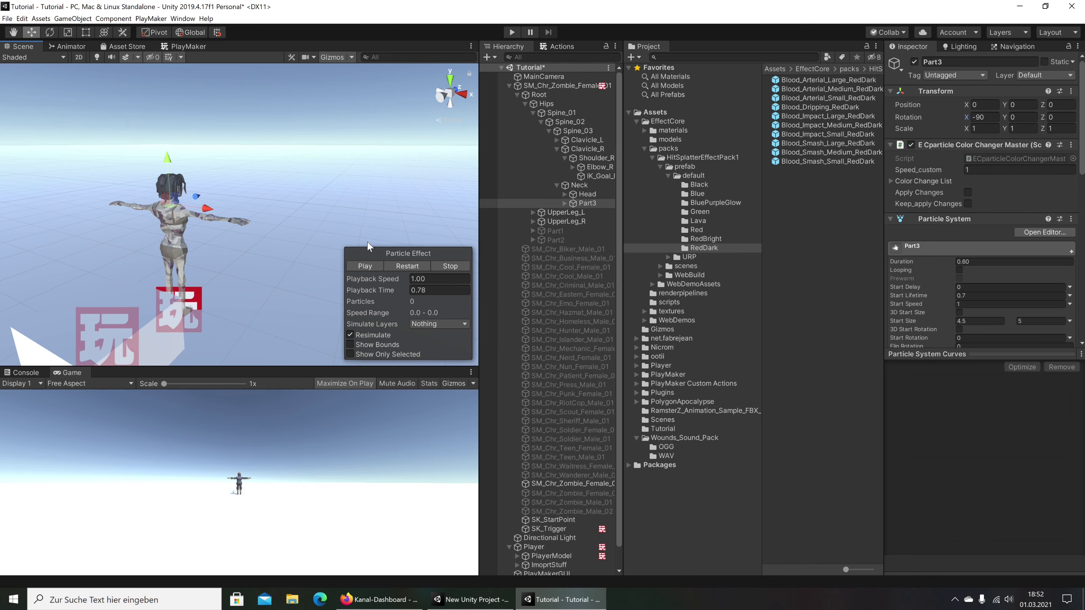
left_click(375, 267)
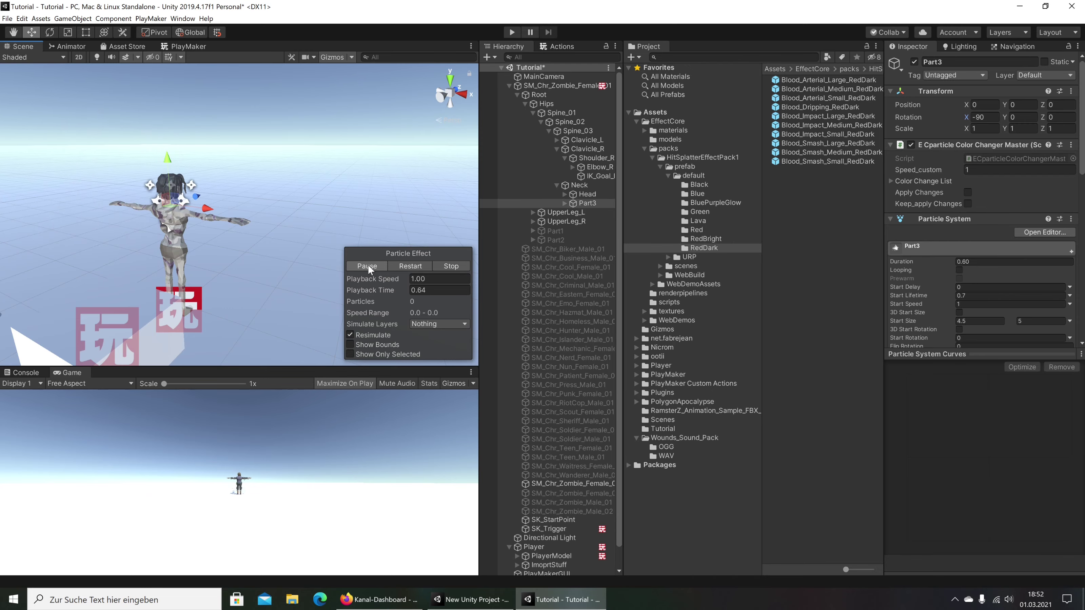
Scale Part3 to 0.5 on all axes to match Part_Hit3 and preview it
left_click(469, 600)
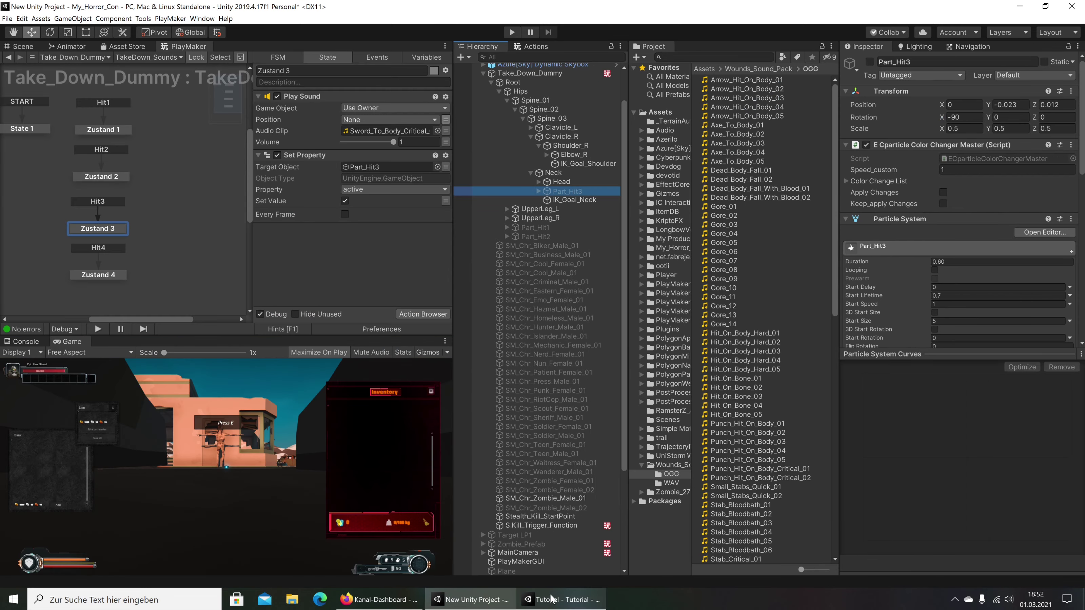
left_click(551, 598)
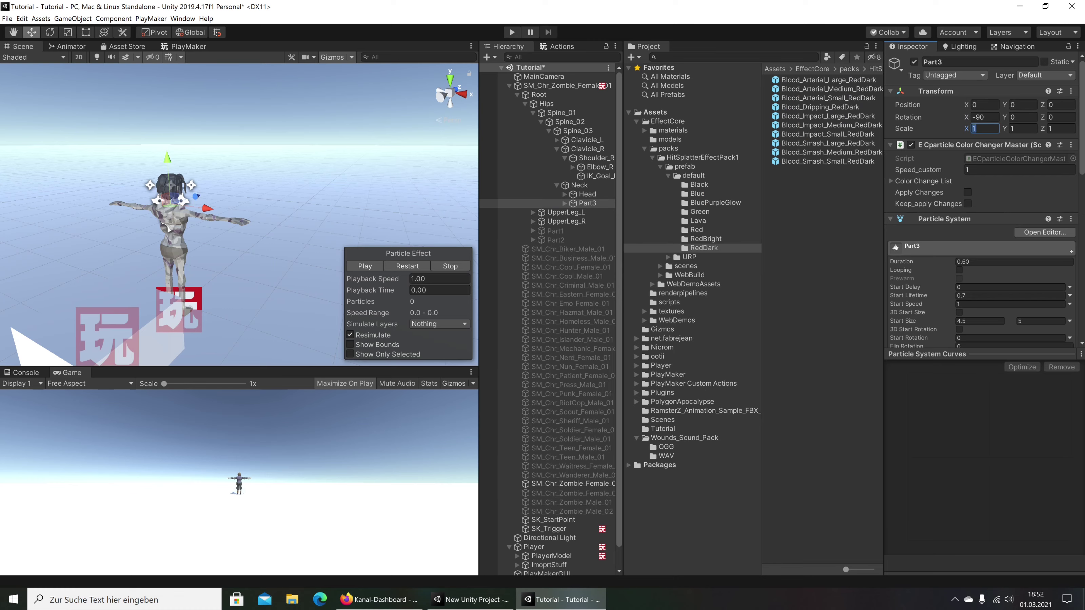
key("Tab")
type("5")
key("Tab")
left_click(372, 265)
Copy Part_Hit3's position Y -0.023 and Z 0.012 into Part3 and preview the splash
left_click(465, 602)
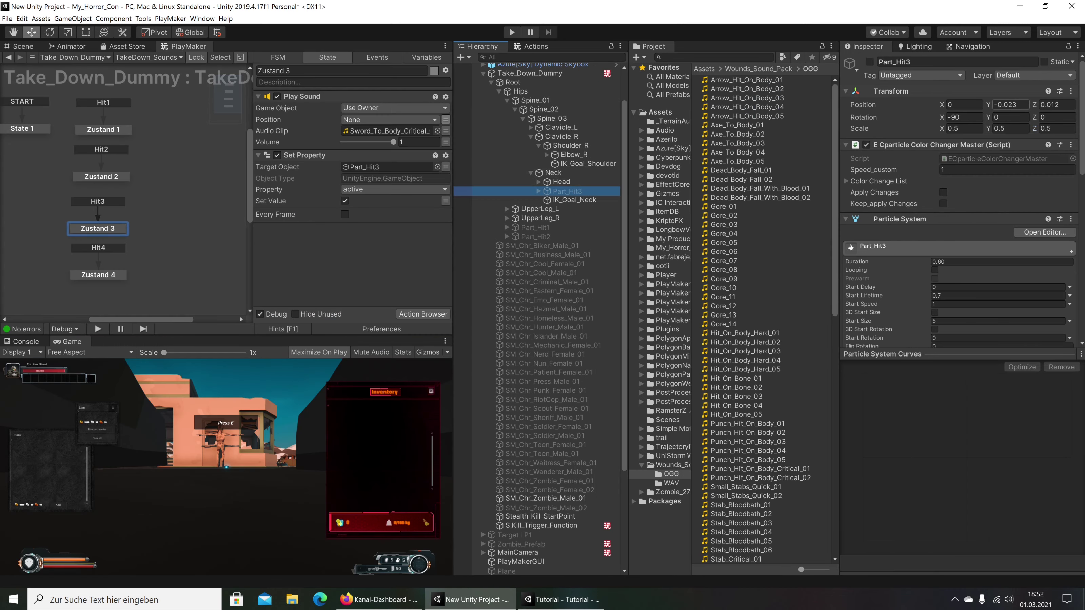
left_click(1009, 105)
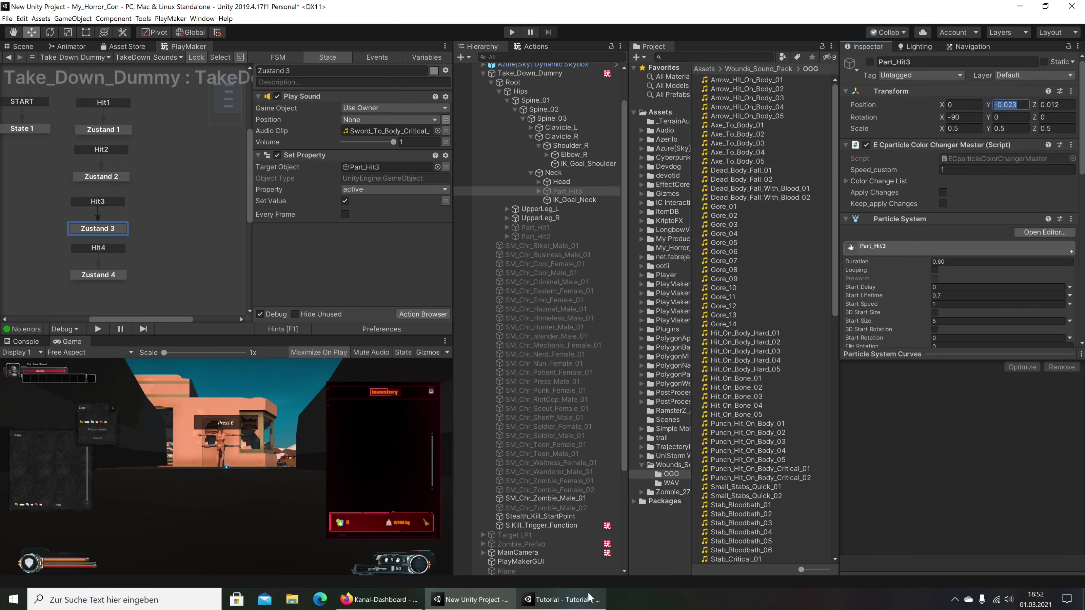
left_click(562, 599)
type("-0.023")
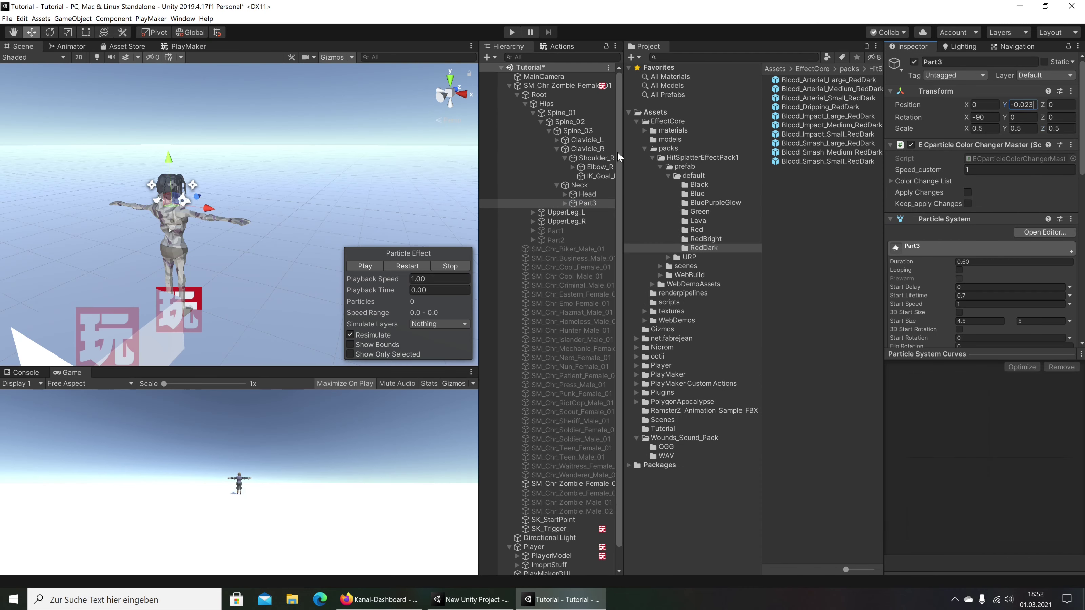
left_click(471, 599)
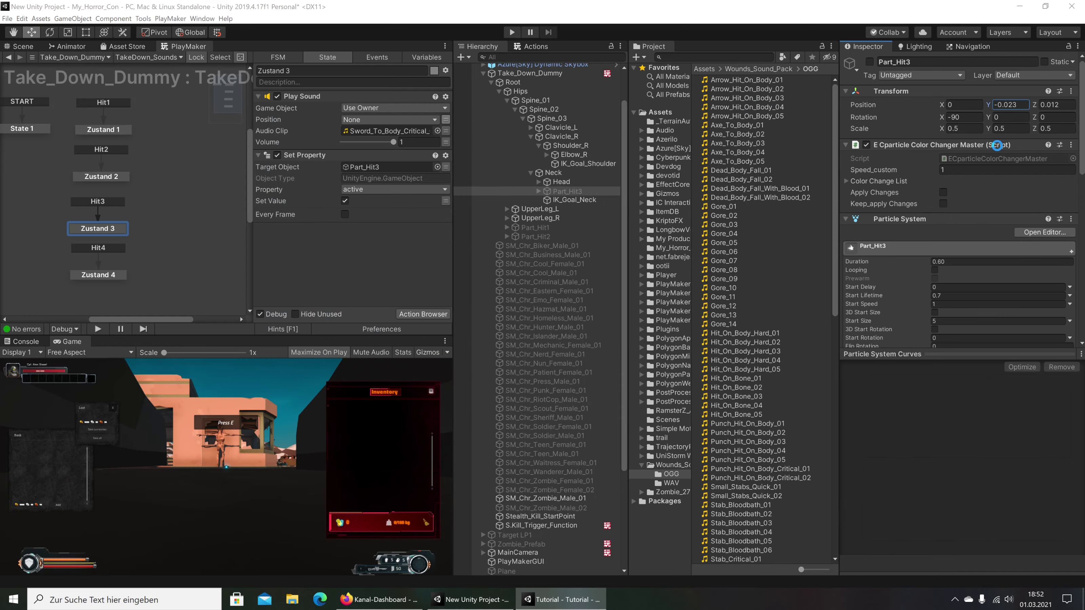
left_click(1068, 106)
key("Return")
left_click(561, 599)
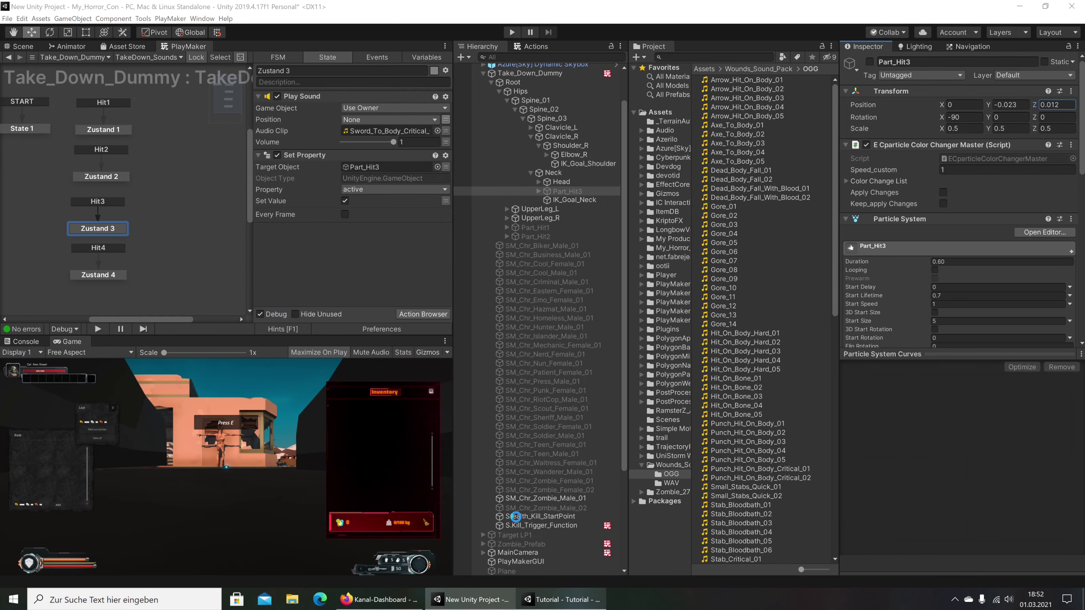
left_click(1068, 106)
type("0.012")
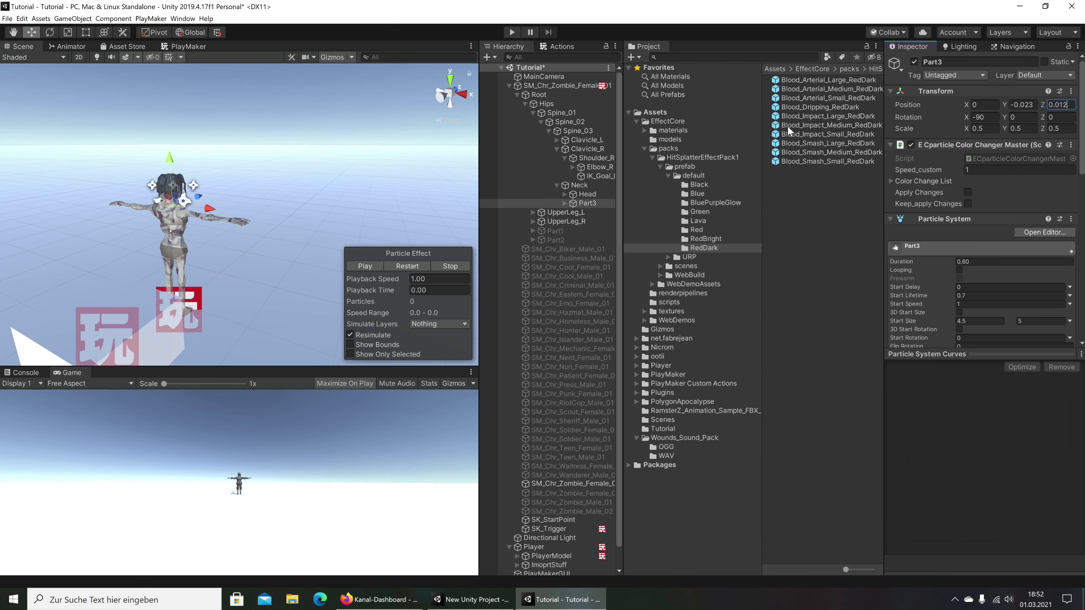
left_click(358, 267)
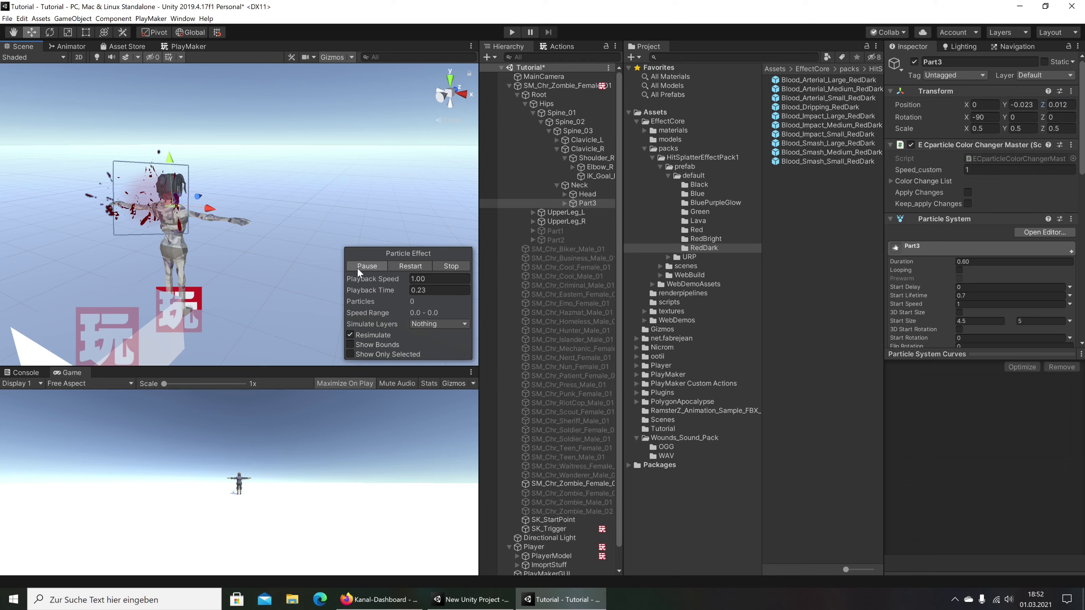
left_click(357, 267)
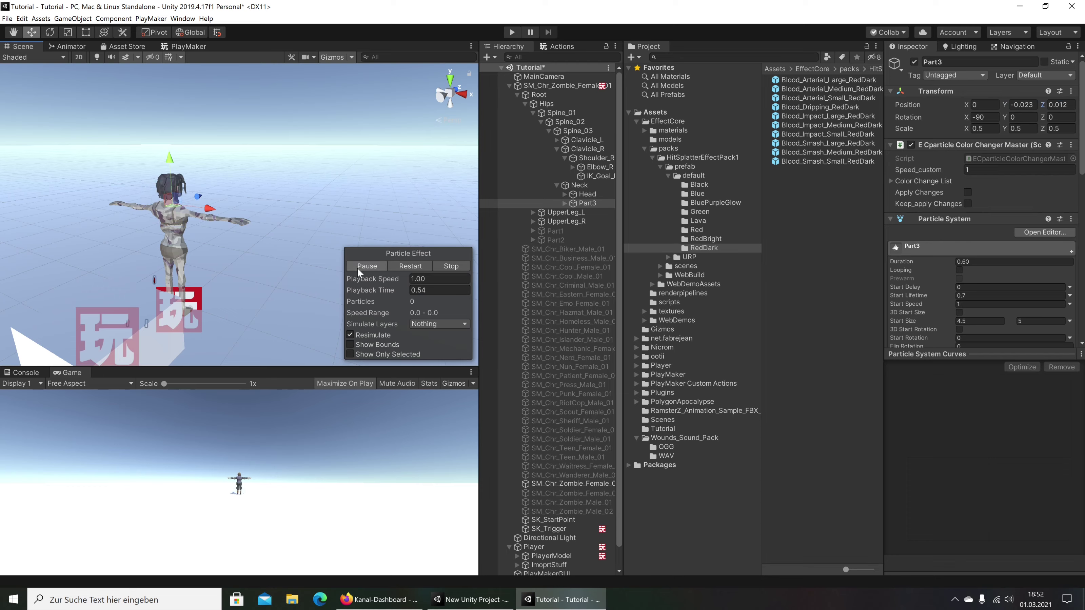
Deactivate Part3 and reset Part1's transform to its bone origin
left_click(554, 231)
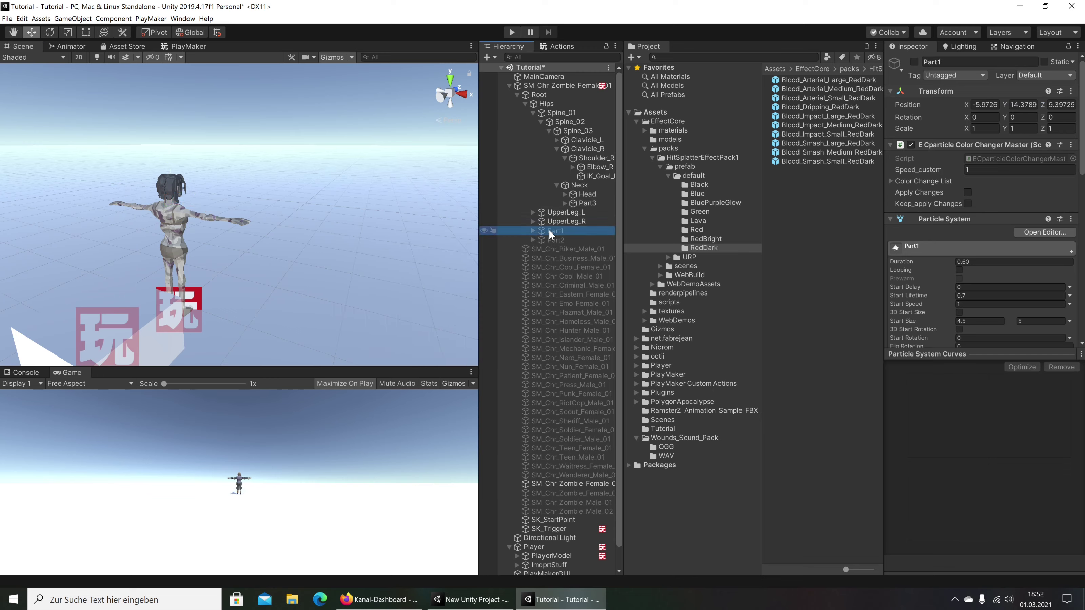
left_click(585, 203)
left_click(914, 62)
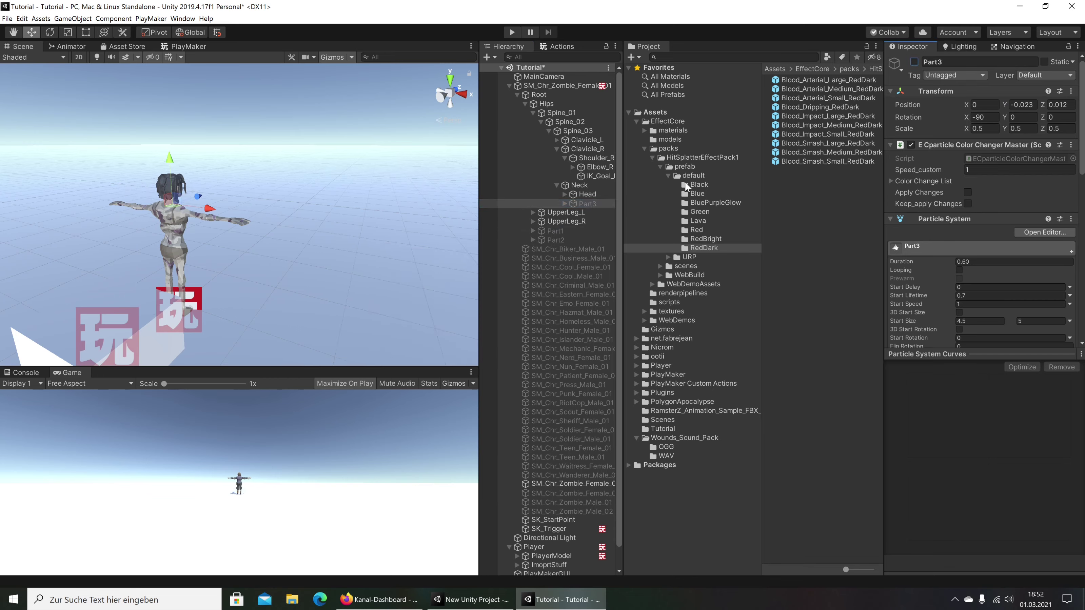
left_click(570, 229)
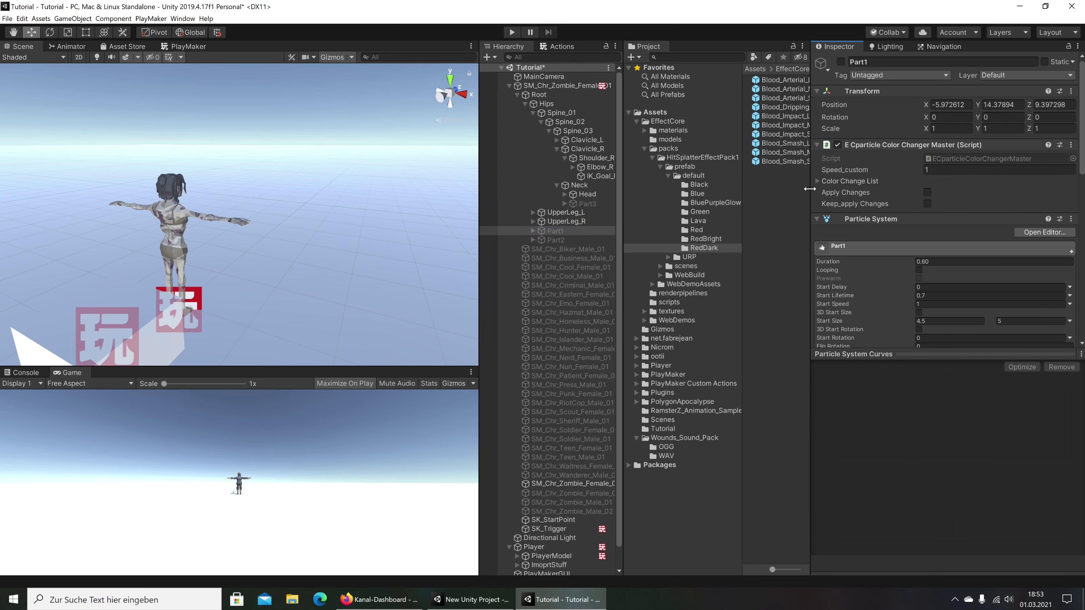
left_click_drag(885, 187, 810, 189)
left_click(1070, 91)
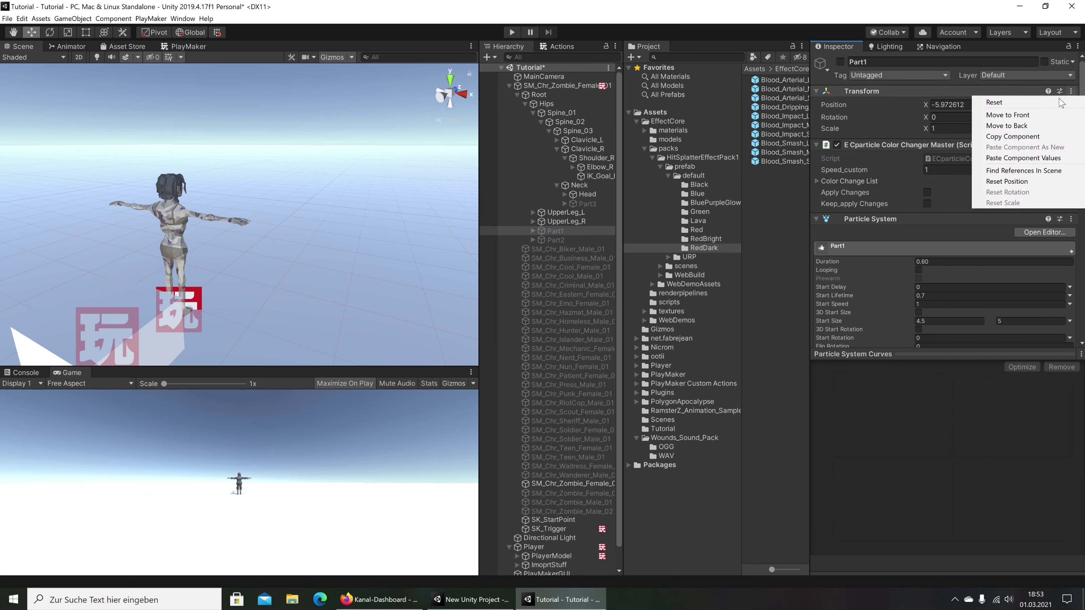
left_click(1039, 106)
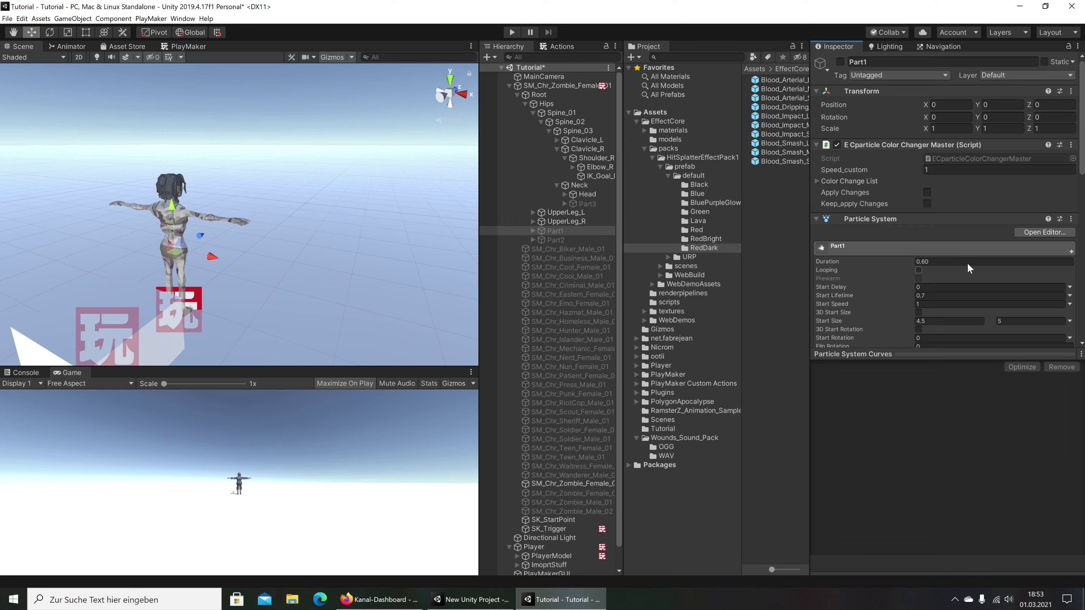
Switch Part1 on, preview its splatter, set its scale to 0.5, and select Part2
left_click(839, 61)
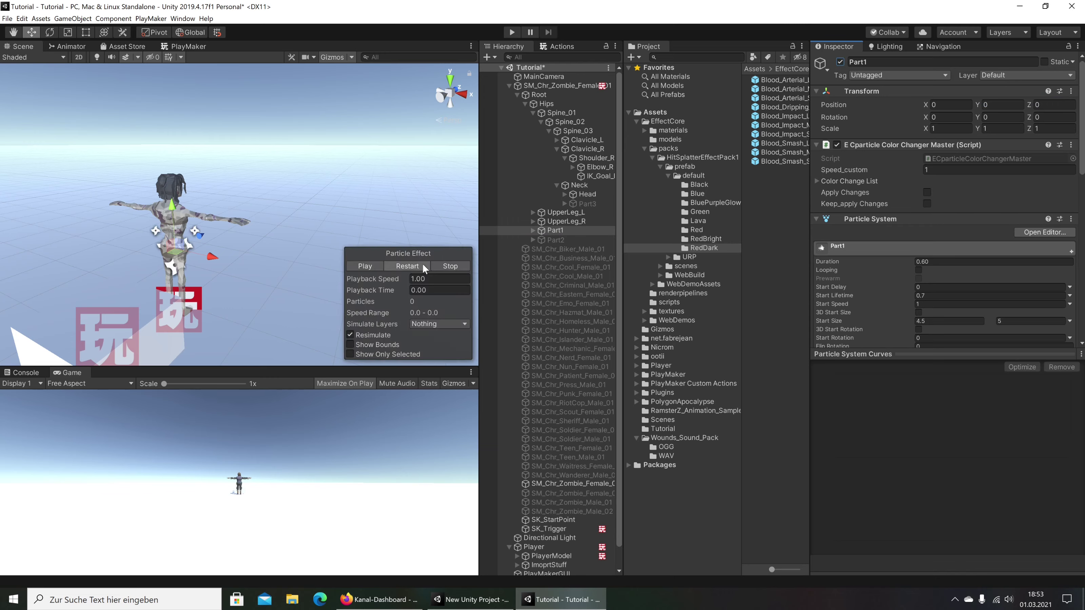
left_click(361, 264)
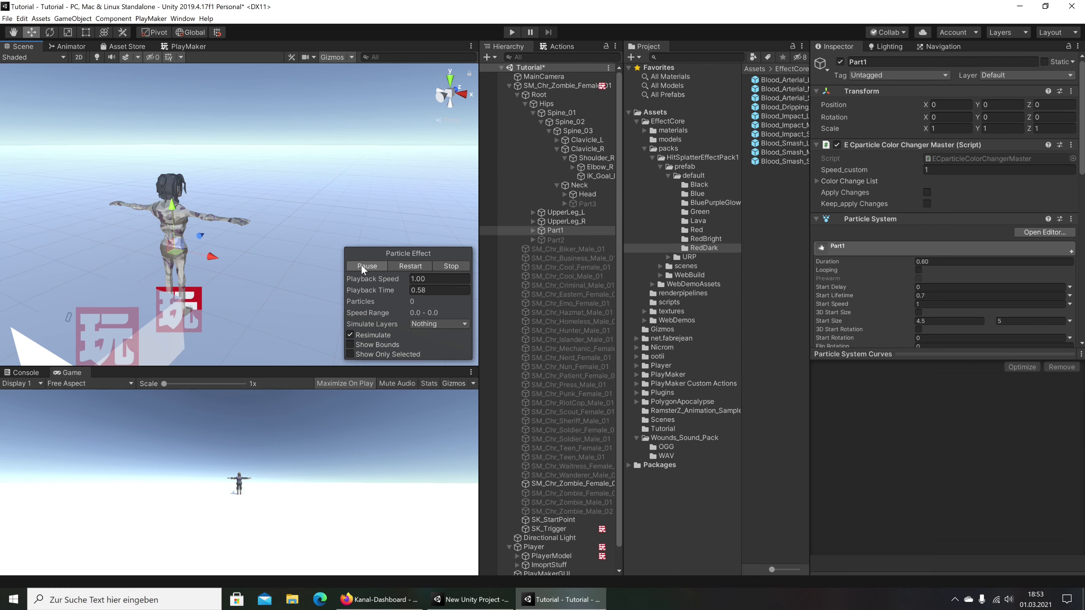
left_click(948, 128)
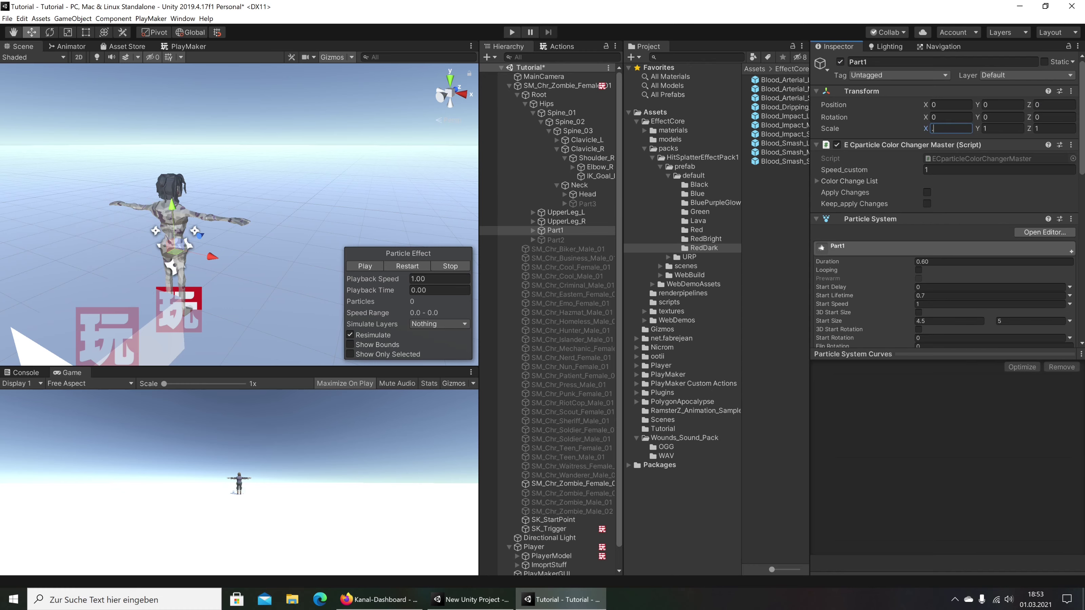
type("5")
key("Tab")
key("Tab")
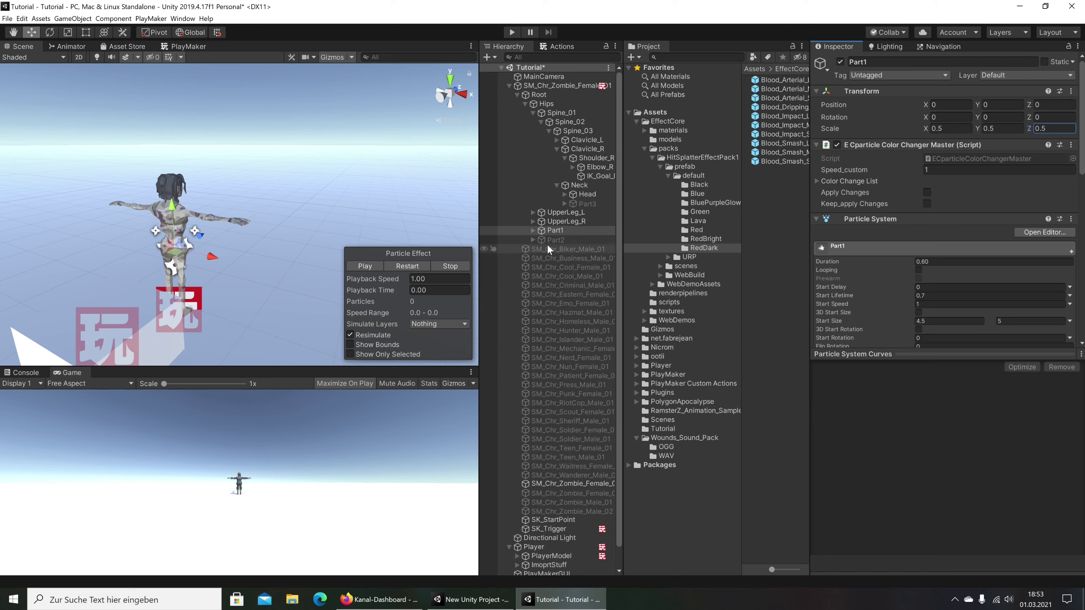
left_click(556, 240)
left_click(951, 128)
type(".5")
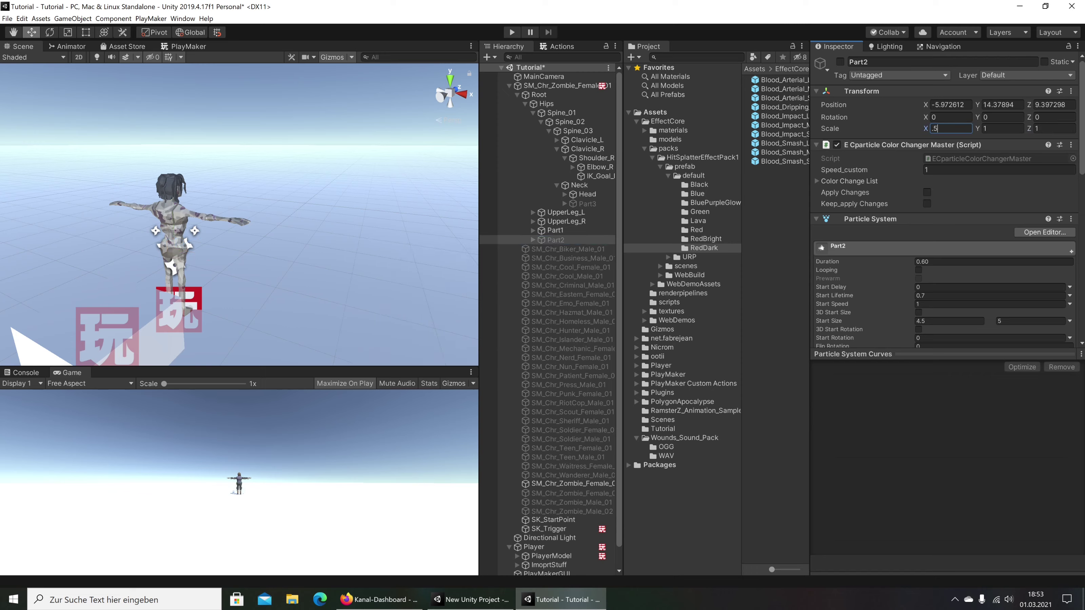
Enter 0.5 for Part2's scale, then reset Part2's transform
key("Tab")
type("5")
key("Tab")
left_click(1071, 91)
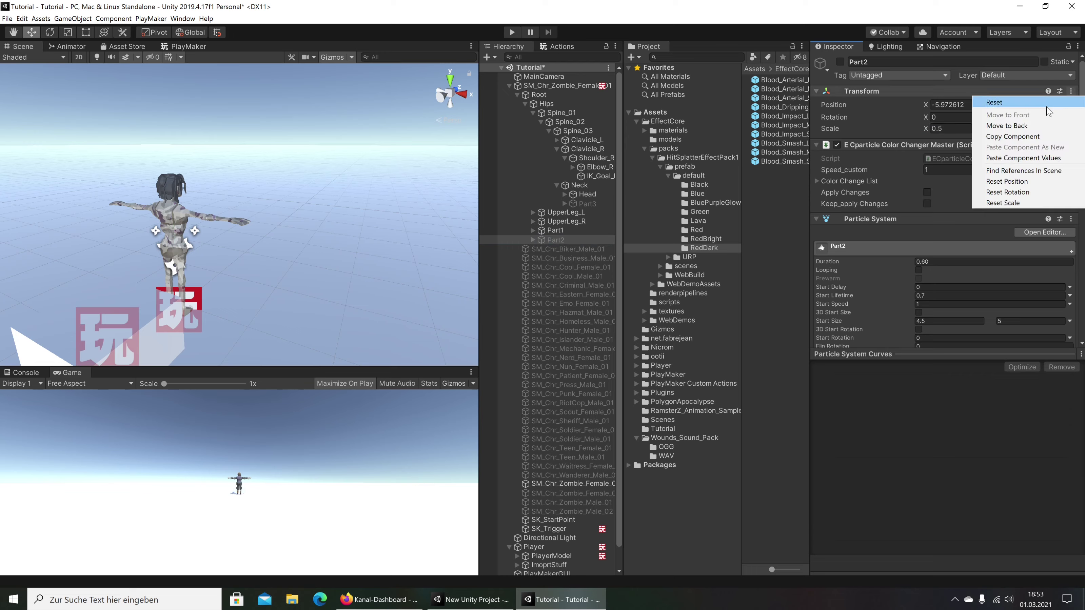
left_click(995, 103)
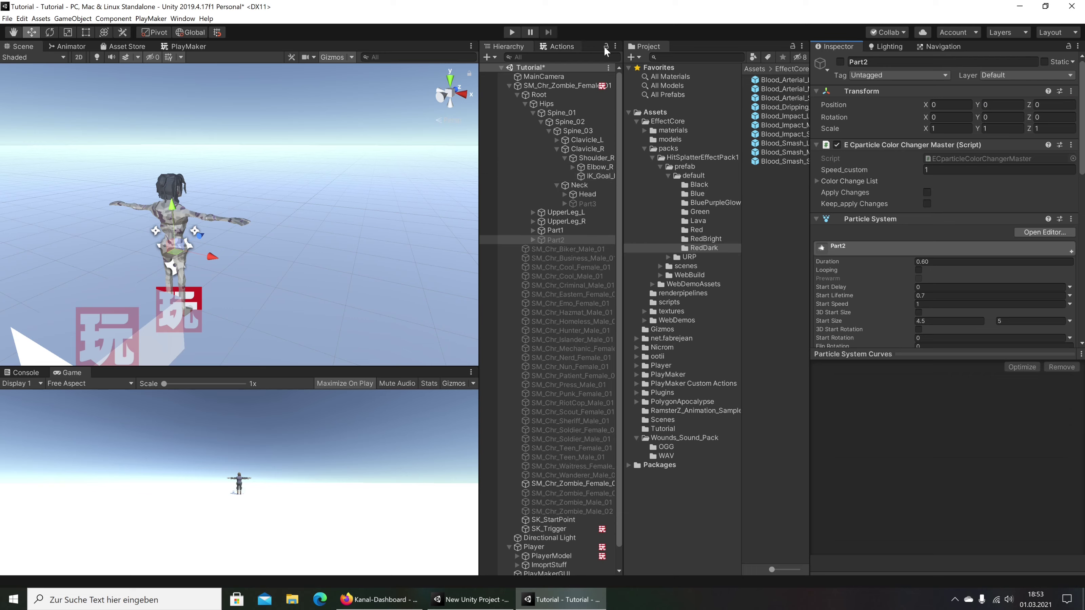
Turn Part1 off and copy Part_Hit1's X position -0.22 into Part1
left_click(554, 230)
left_click(839, 61)
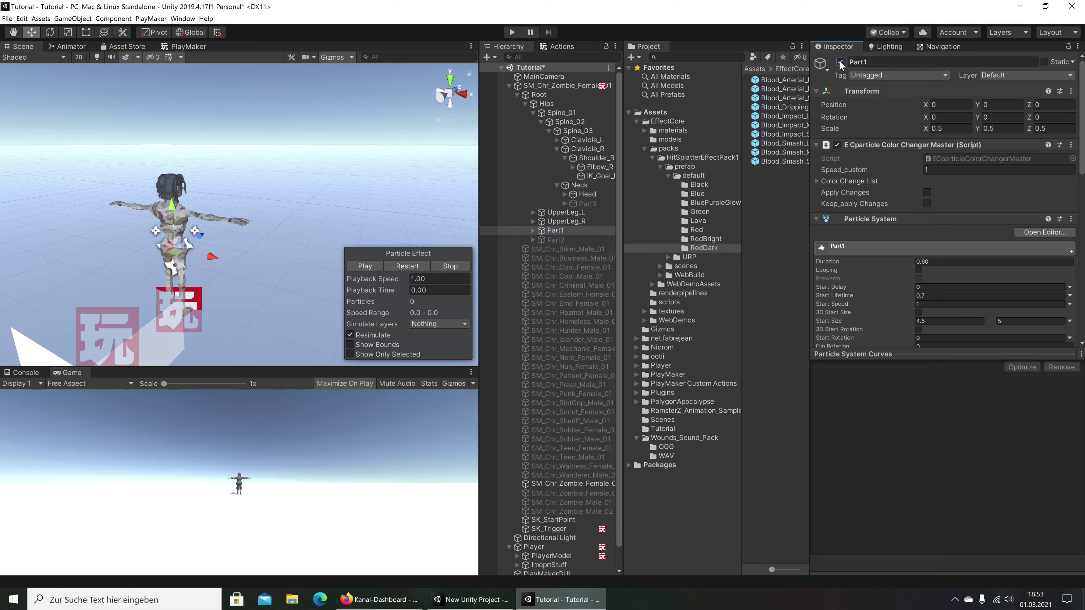
left_click(549, 232)
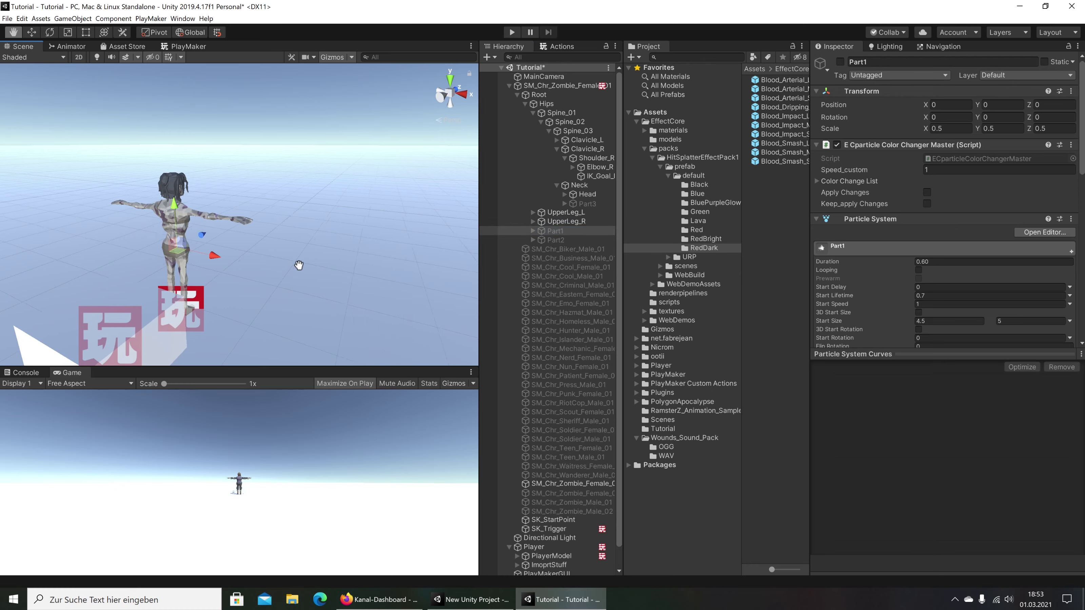
mouse_move(299, 264)
middle_mouse_down()
mouse_move(291, 284)
mouse_move(276, 269)
middle_mouse_up()
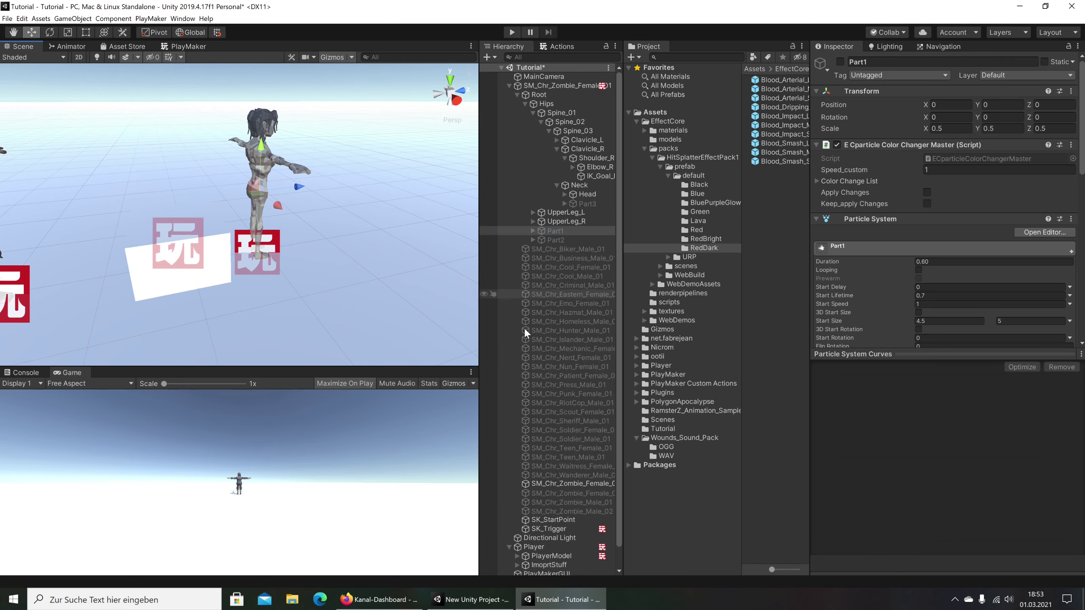
left_click(500, 601)
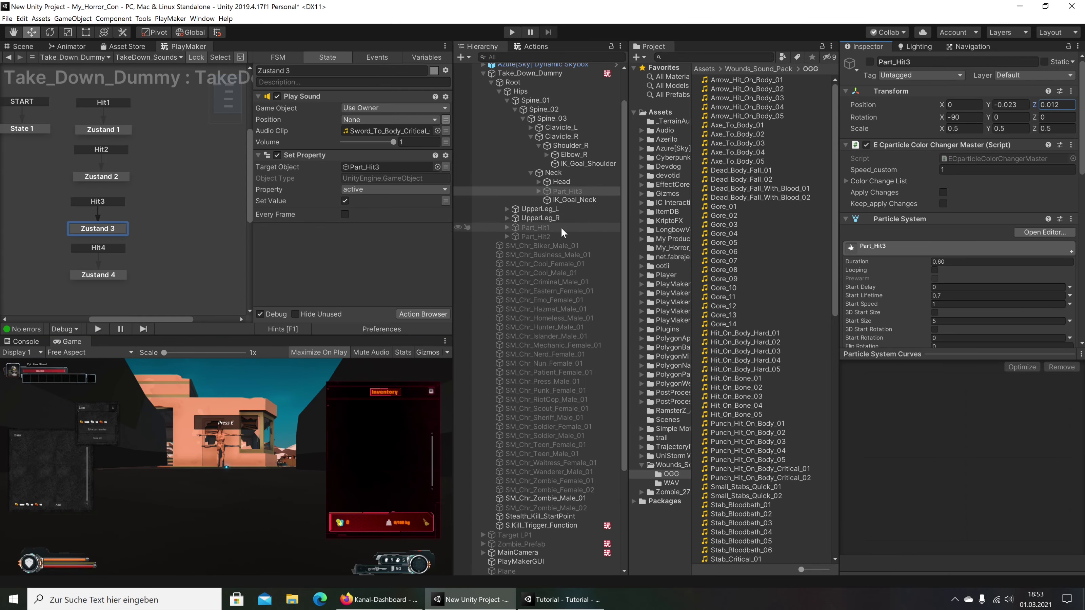
left_click(535, 228)
left_click(963, 105)
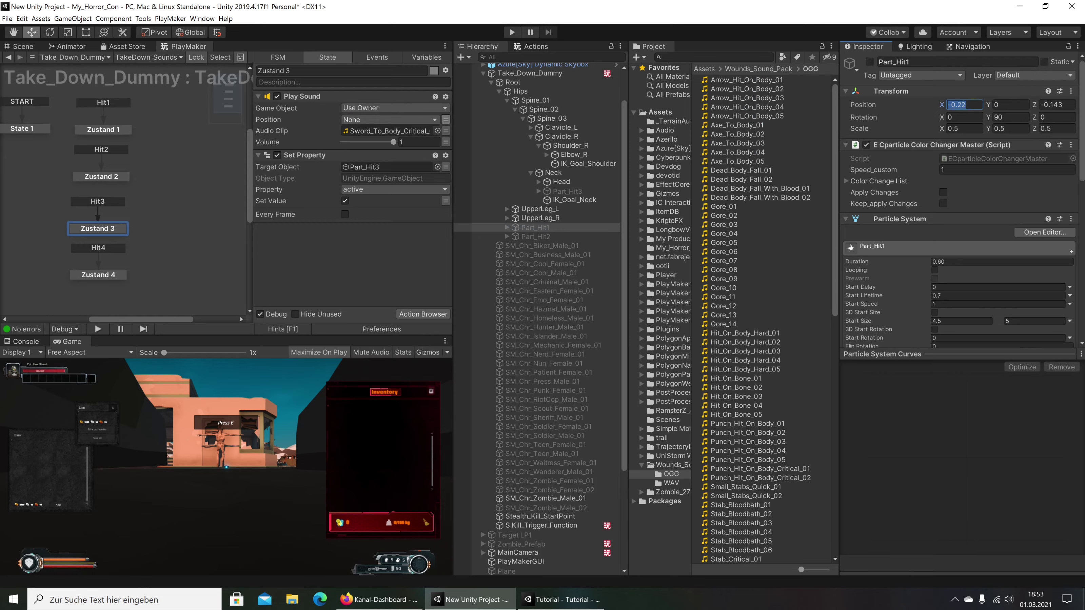
left_click(563, 599)
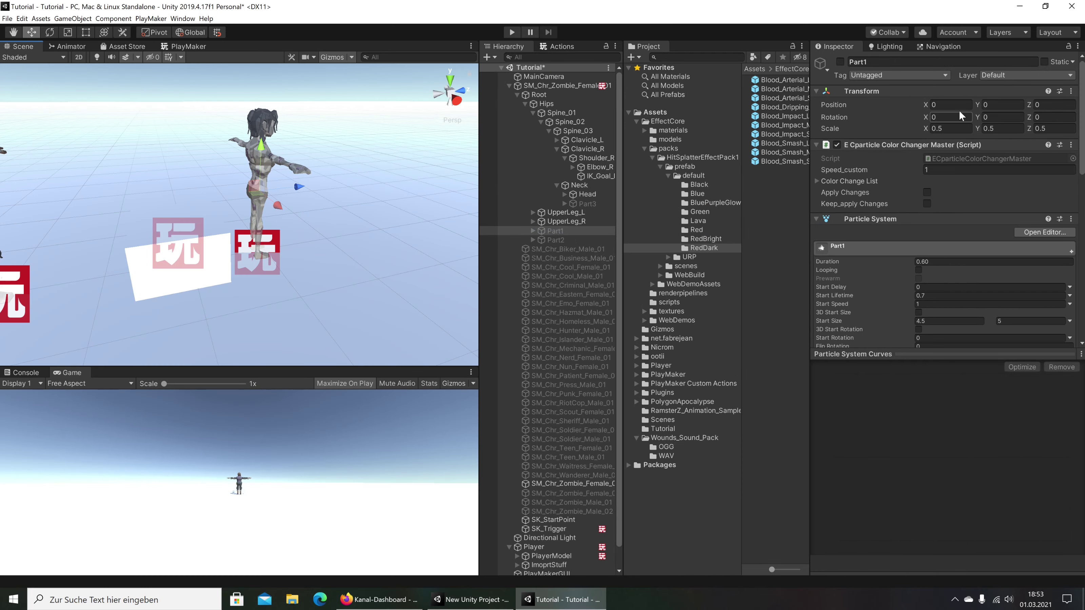
left_click(950, 105)
type("-0.22")
Copy Part_Hit1's Z position -0.143 into Part1 and edit its Y rotation
left_click(470, 599)
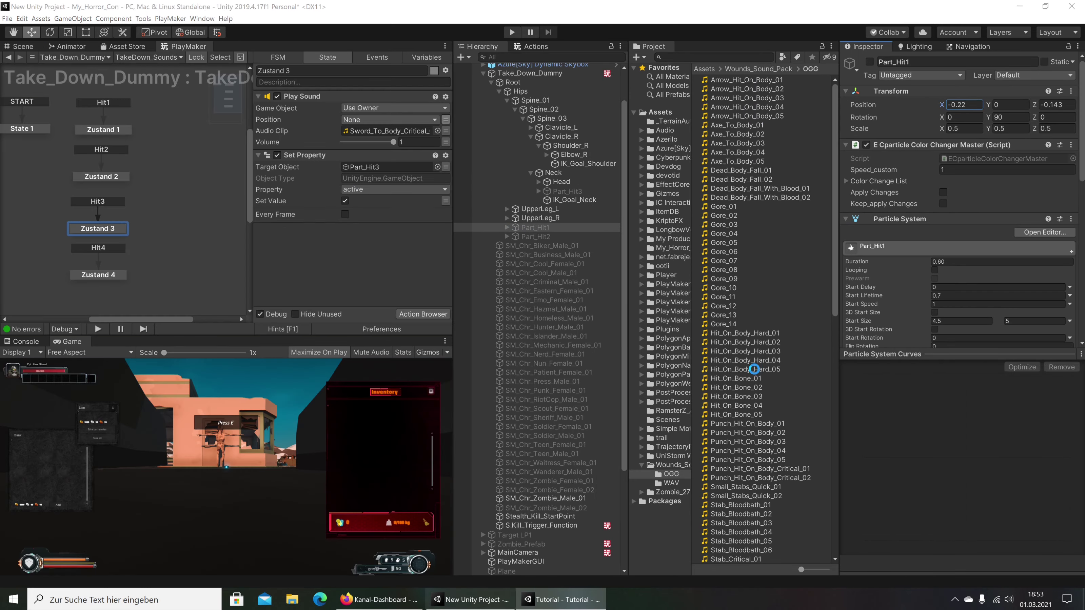
left_click(1055, 104)
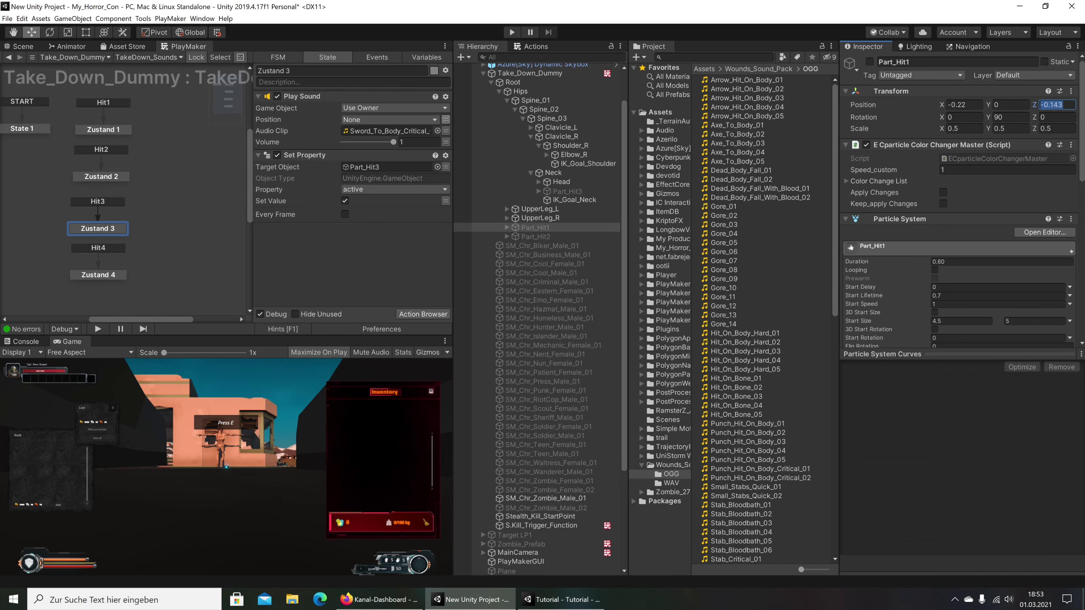
left_click(559, 600)
left_click(1054, 104)
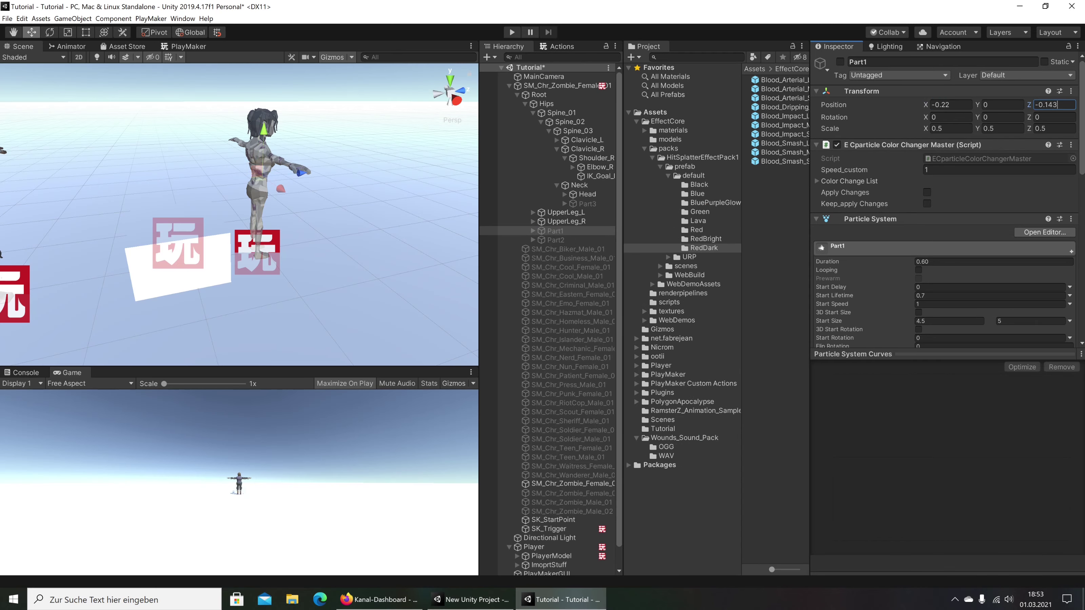
left_click(470, 600)
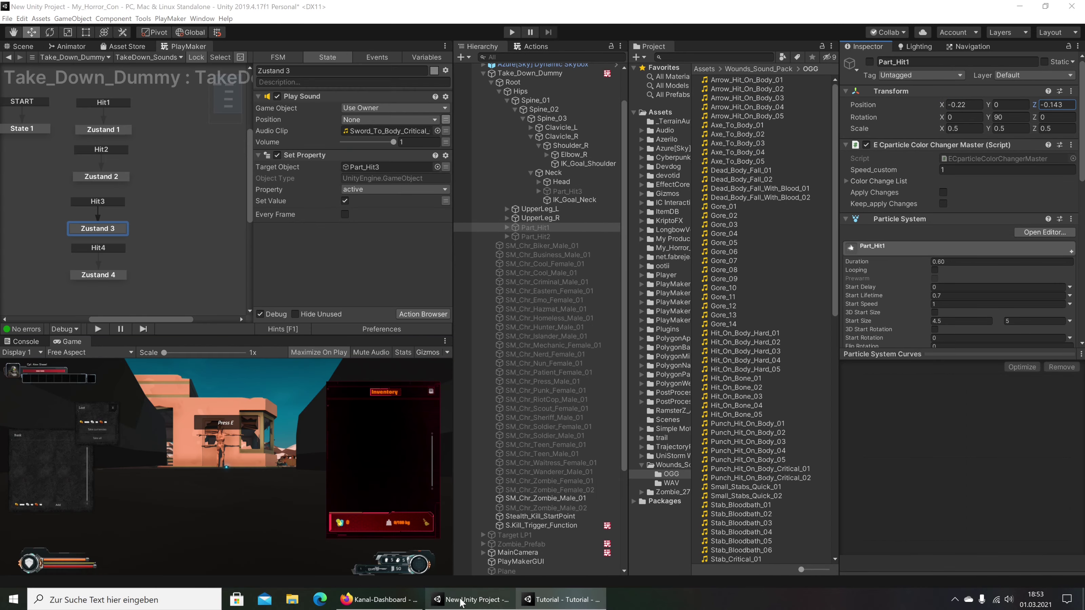
left_click(563, 599)
left_click(1001, 116)
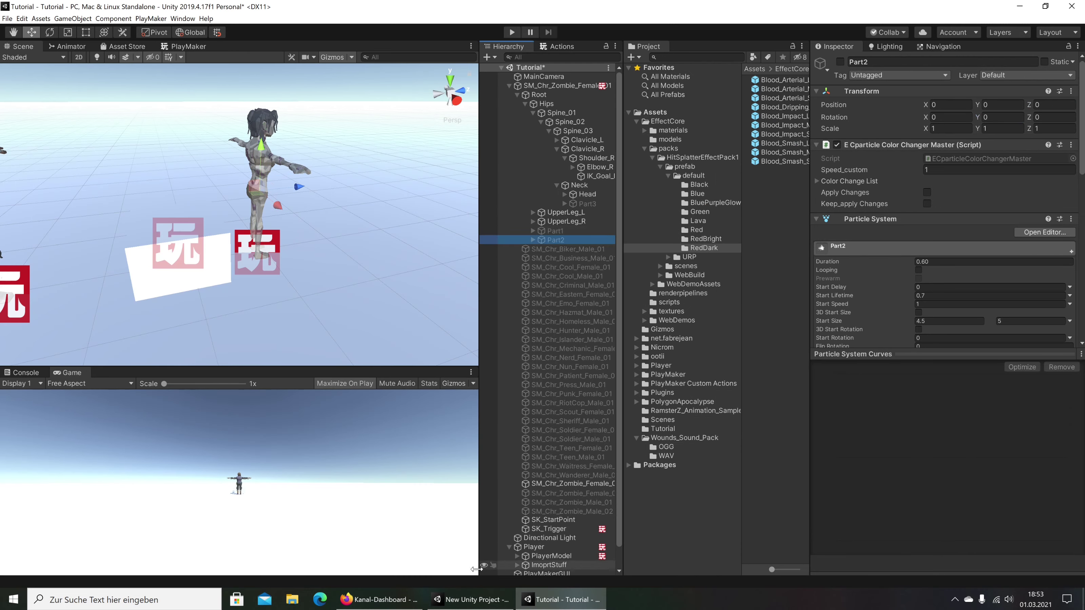
Give Part2 Part_Hit2's position -0.124, 0.068, -0.143 and Y rotation 90
left_click(470, 599)
left_click(554, 236)
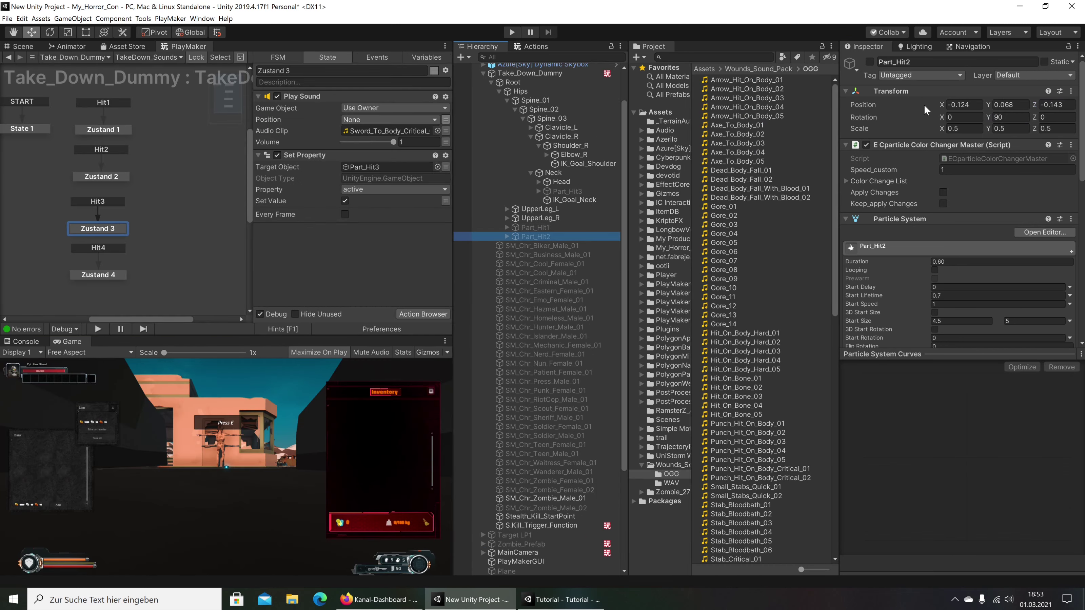
left_click(964, 105)
left_click(563, 600)
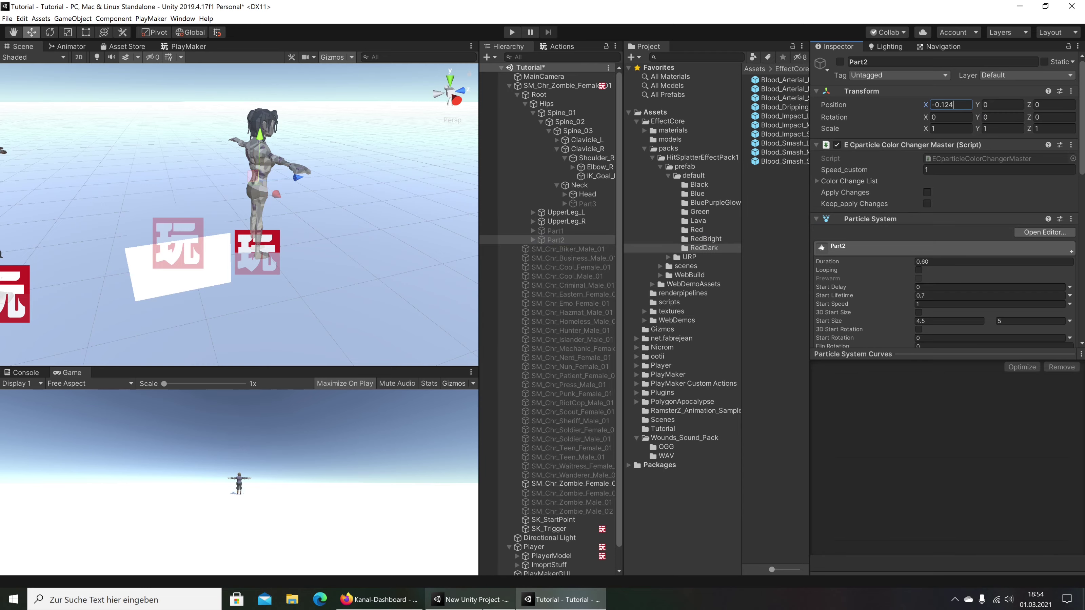
left_click(470, 600)
left_click(1011, 105)
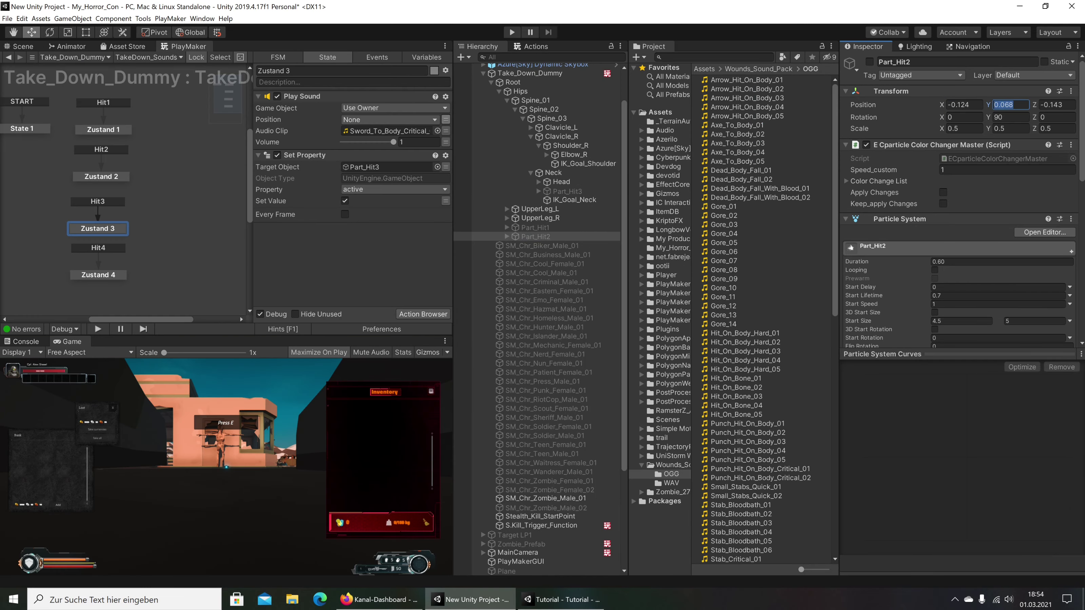
left_click(556, 600)
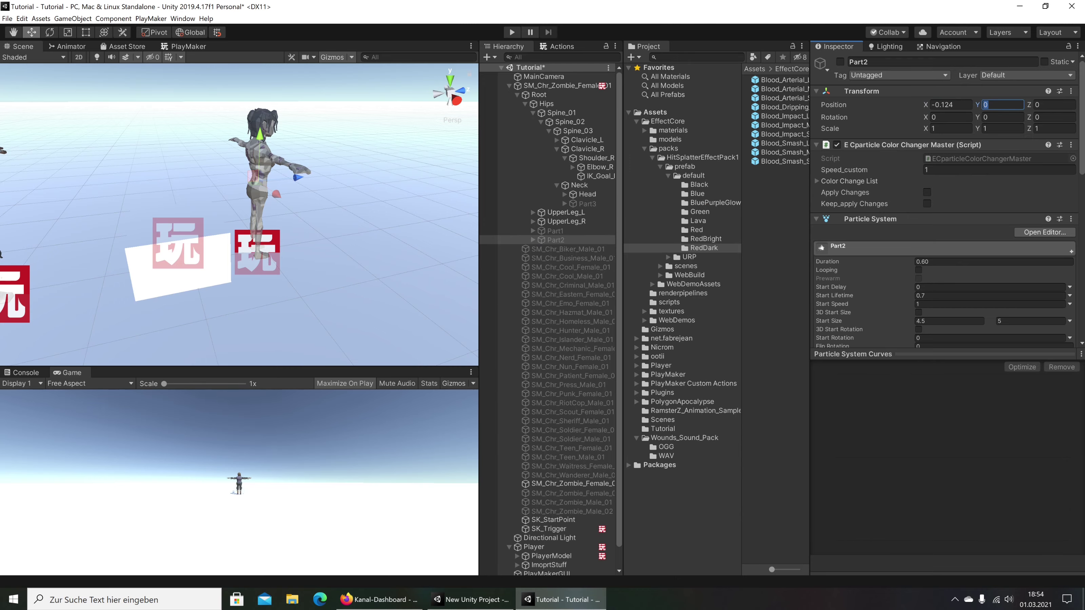
left_click(469, 599)
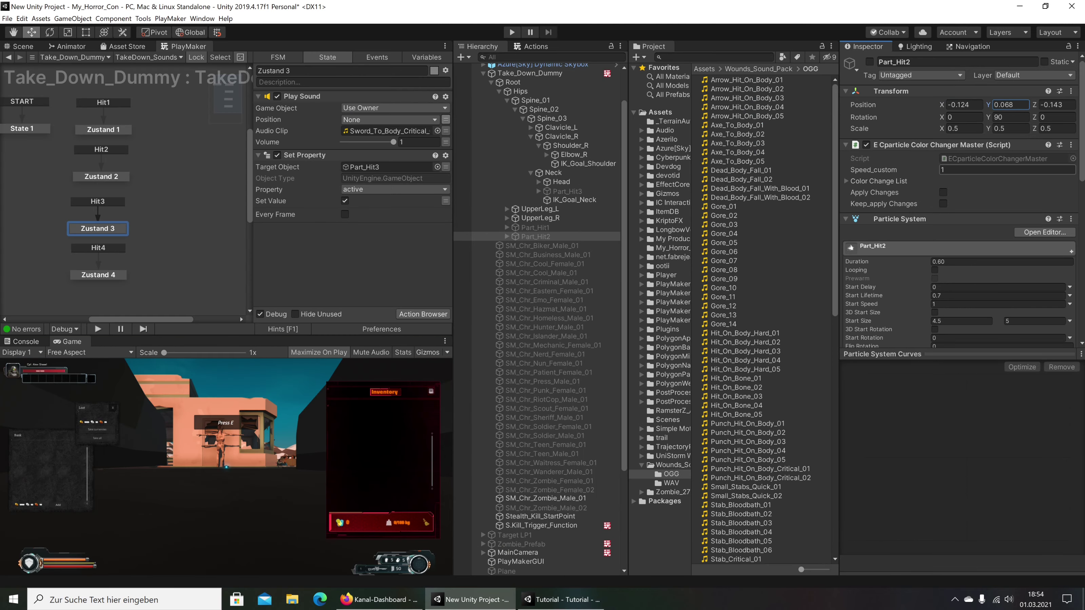
left_click(1056, 105)
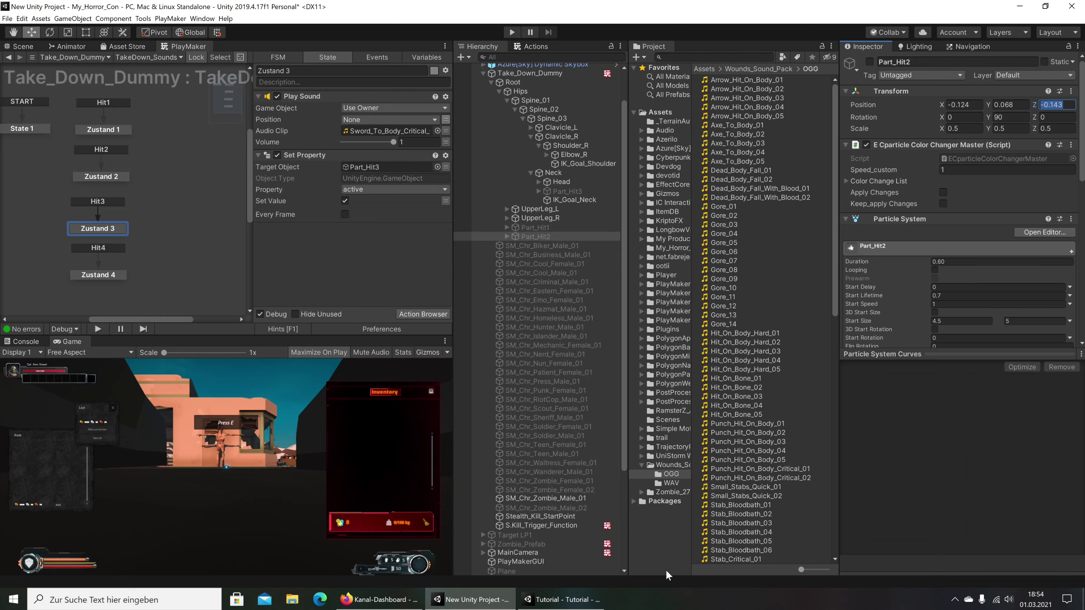
left_click(560, 599)
left_click(1054, 105)
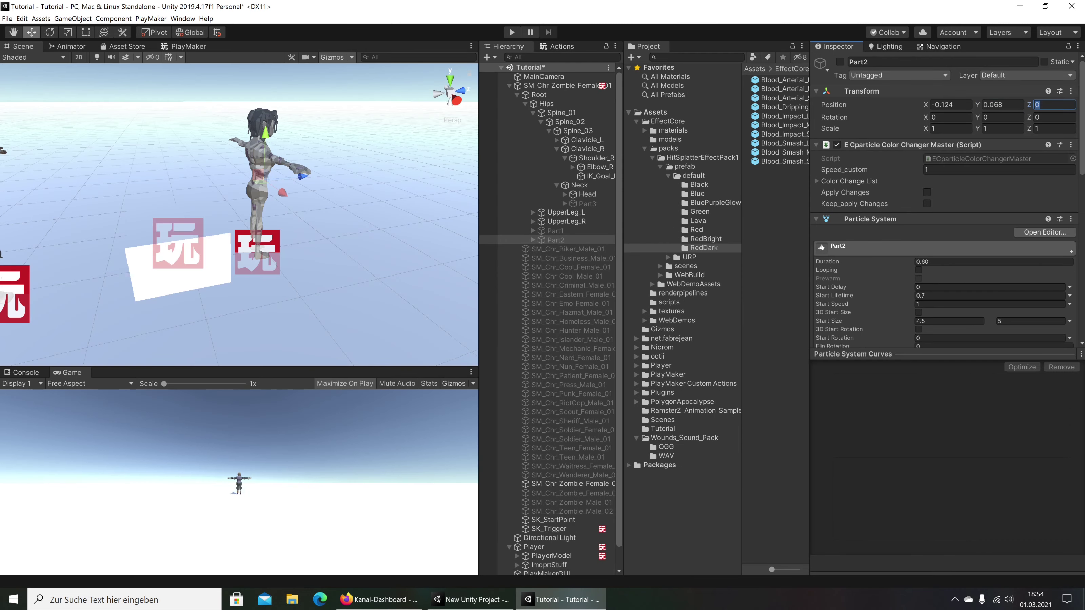
type("-0.143")
left_click(999, 117)
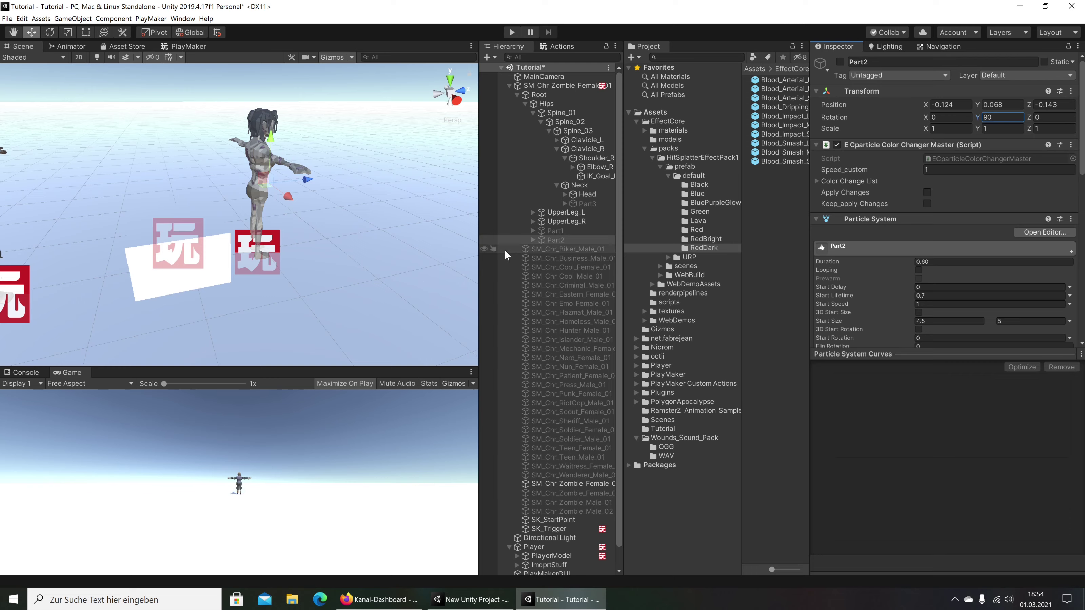
Enter Play mode and watch the knife strike spray blood from the zombie
right_click_drag(326, 222, 318, 230)
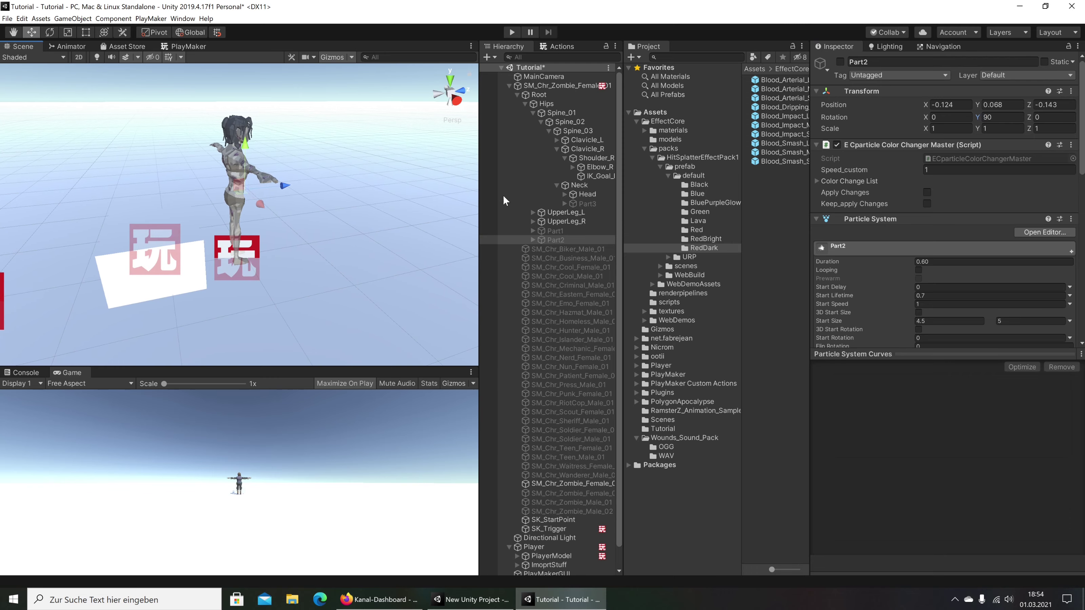
left_click(509, 31)
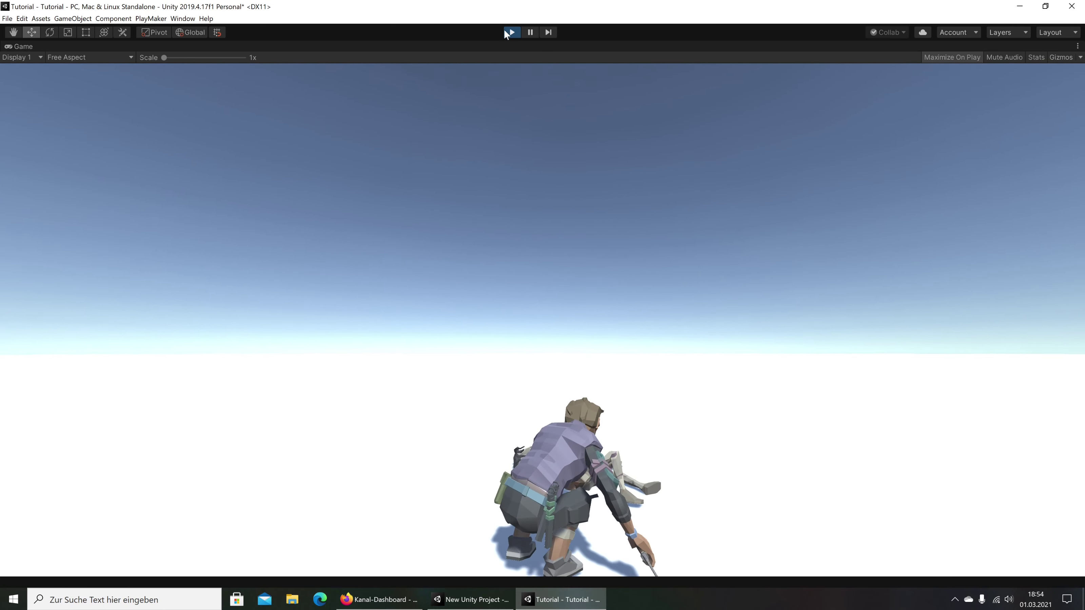
Stop Play and make Zustand 2's Set Property target Part2 in the zombie's FSM
left_click(512, 32)
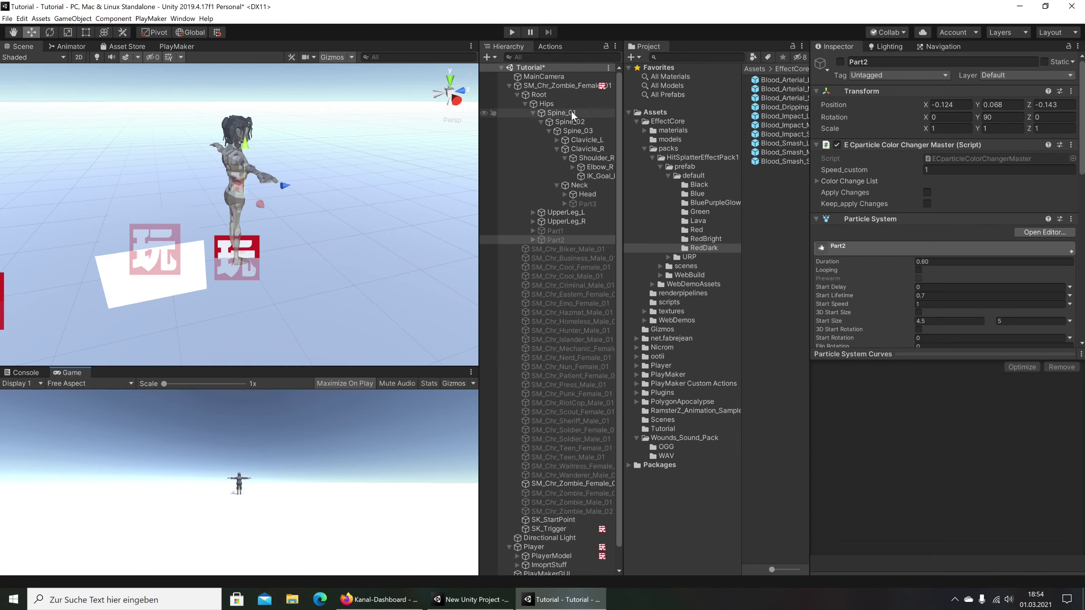
left_click(571, 236)
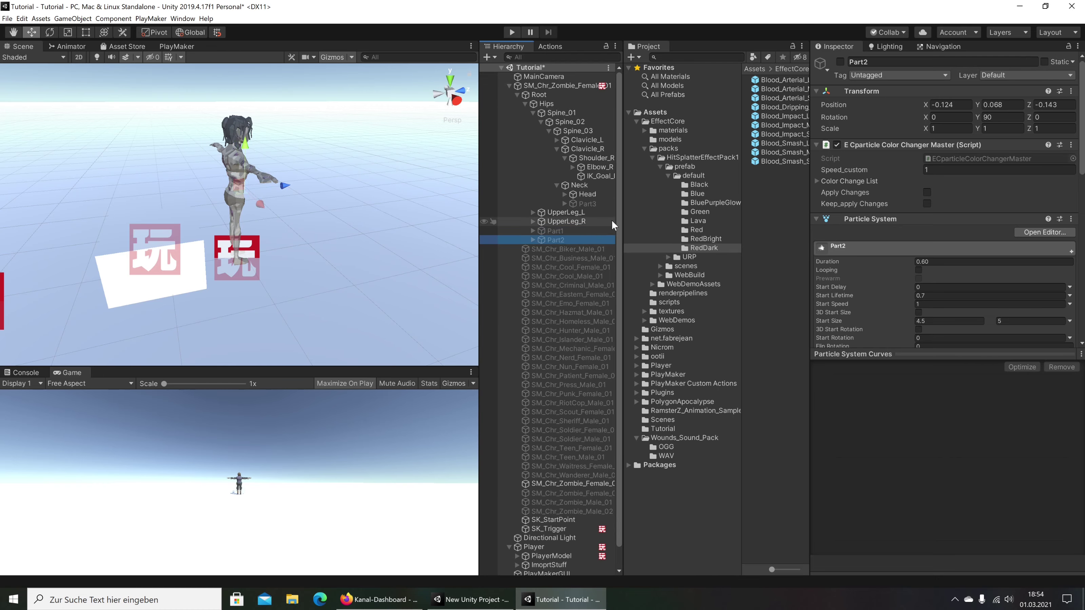
left_click(568, 85)
left_click(1068, 265)
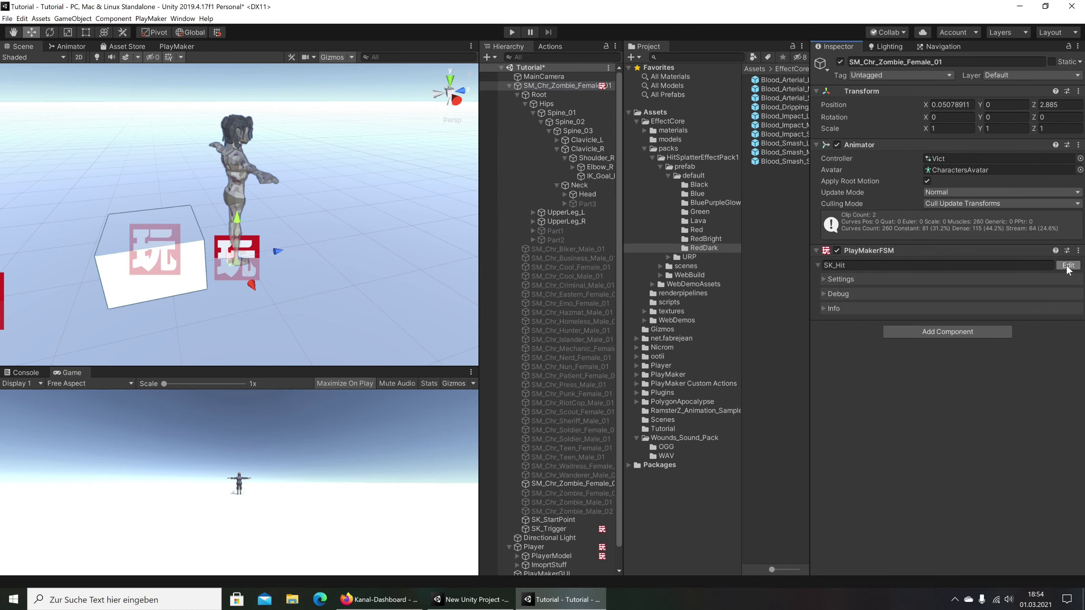
left_click(110, 223)
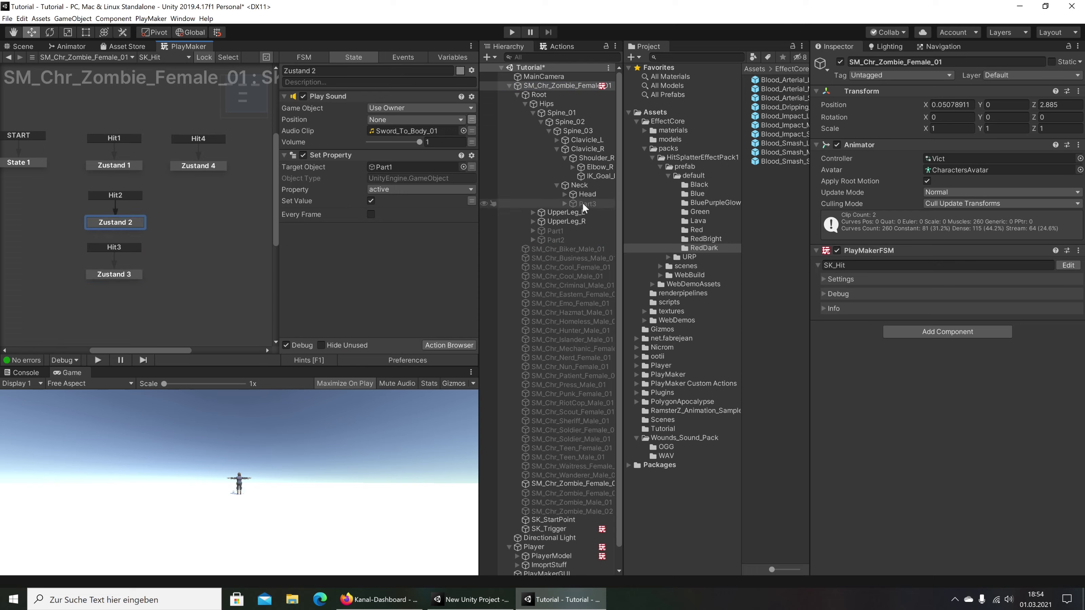
left_click_drag(570, 238, 399, 169)
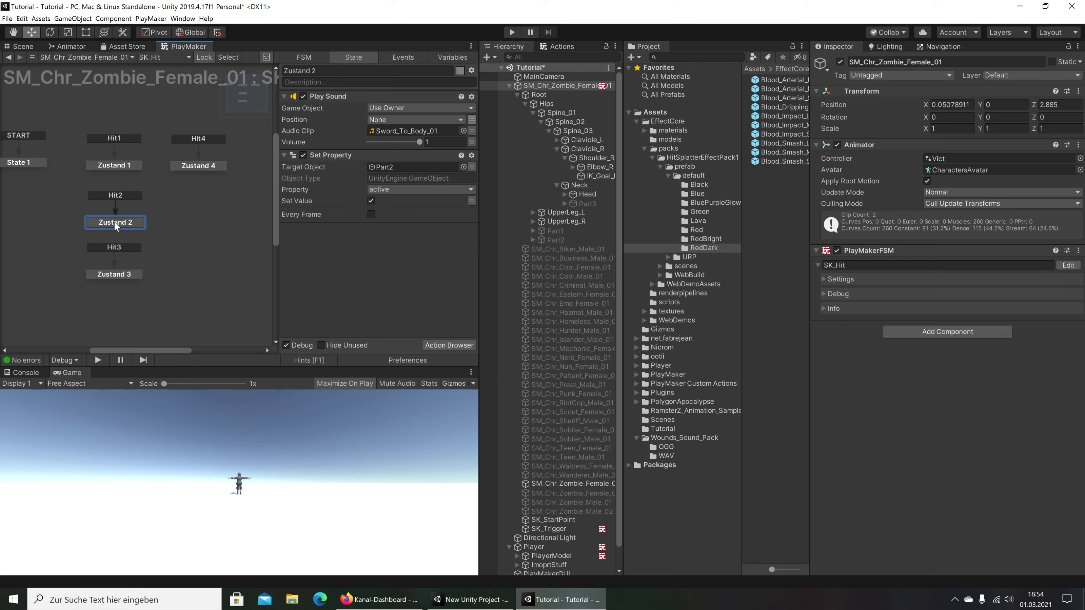
Check Zustand 3 and 4, then run and stop Play mode to test the hits
left_click(106, 275)
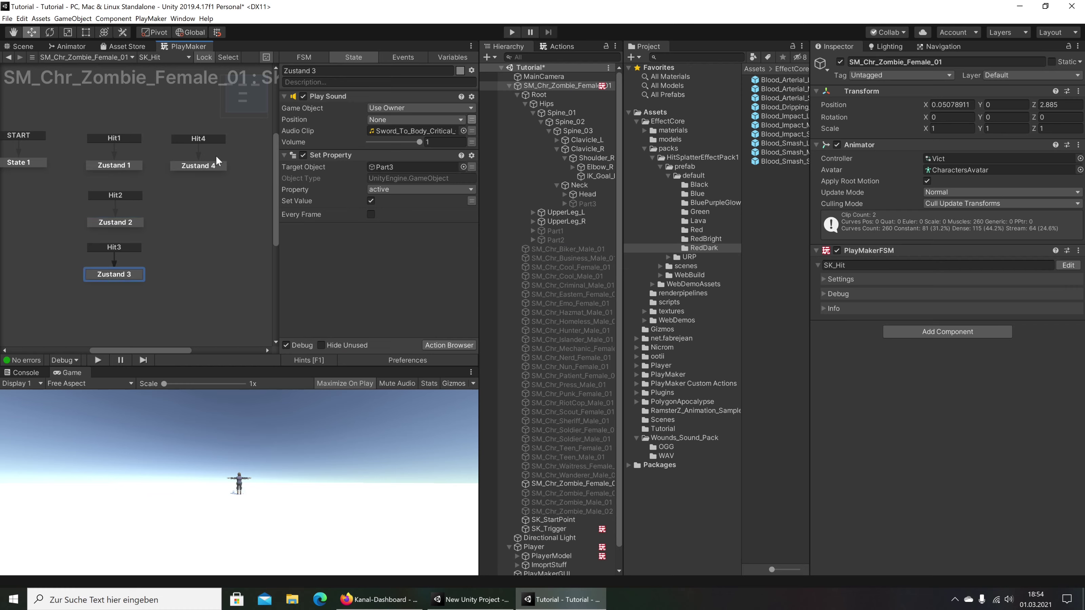
left_click(199, 165)
left_click(515, 30)
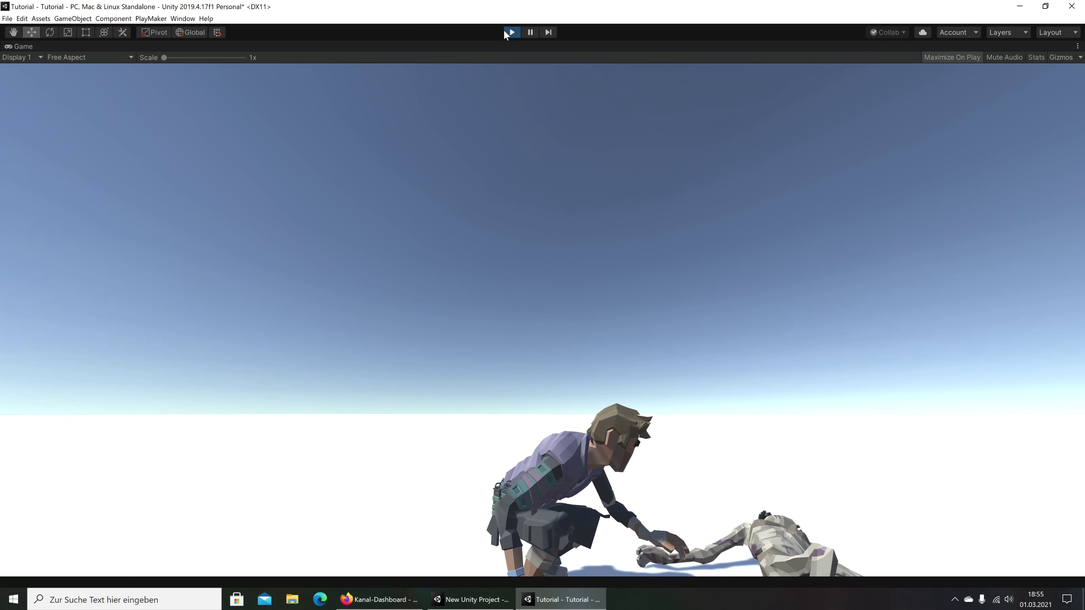
left_click(511, 32)
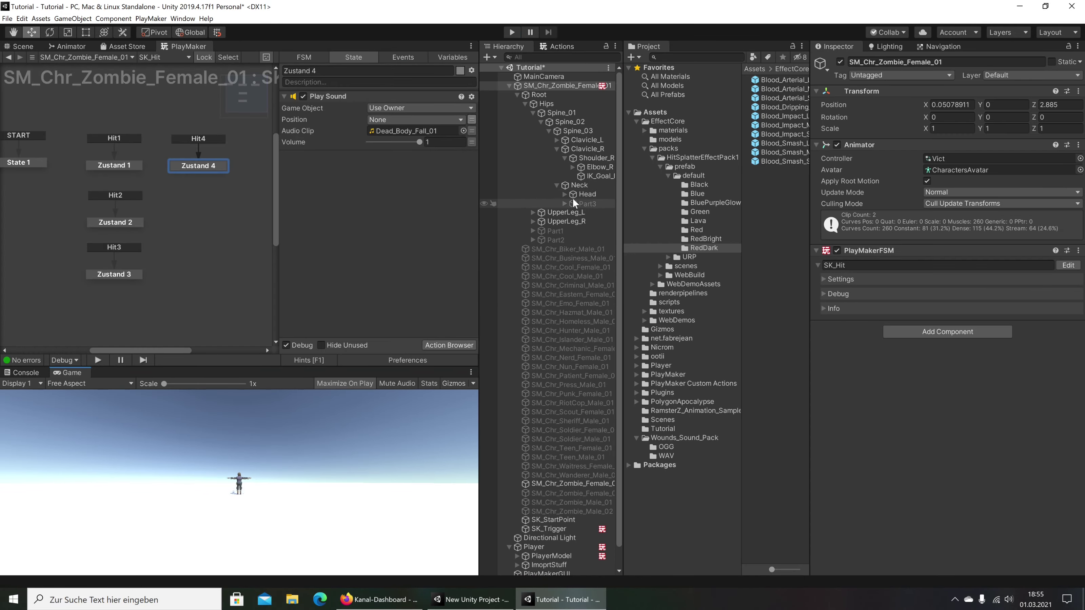
Select SK_Trigger, open its TakeDown FSM at Zustand 6, and enter Play mode
left_click(588, 157)
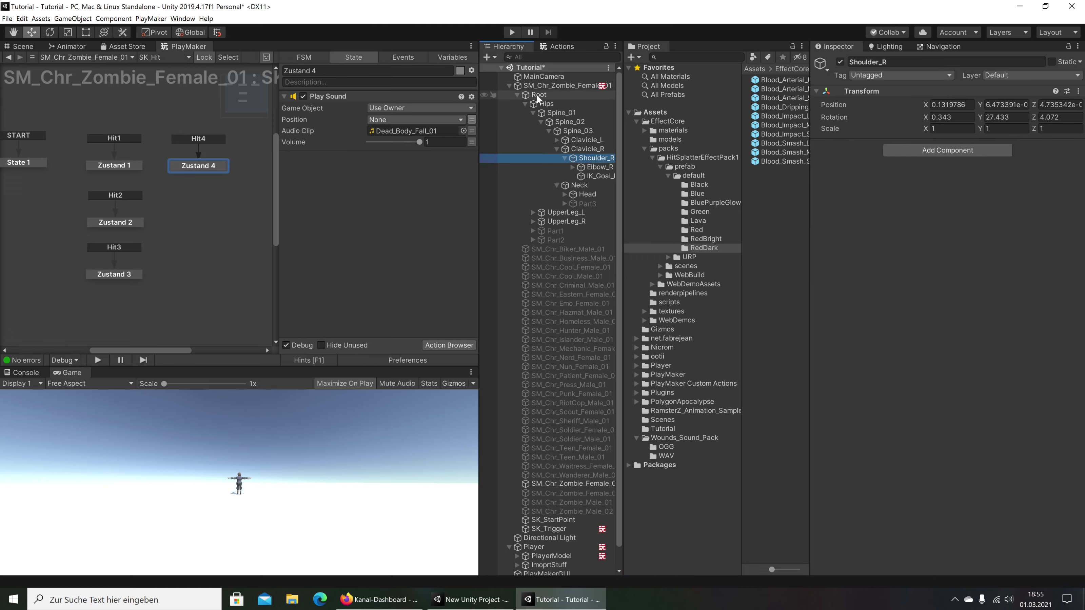
left_click(588, 529)
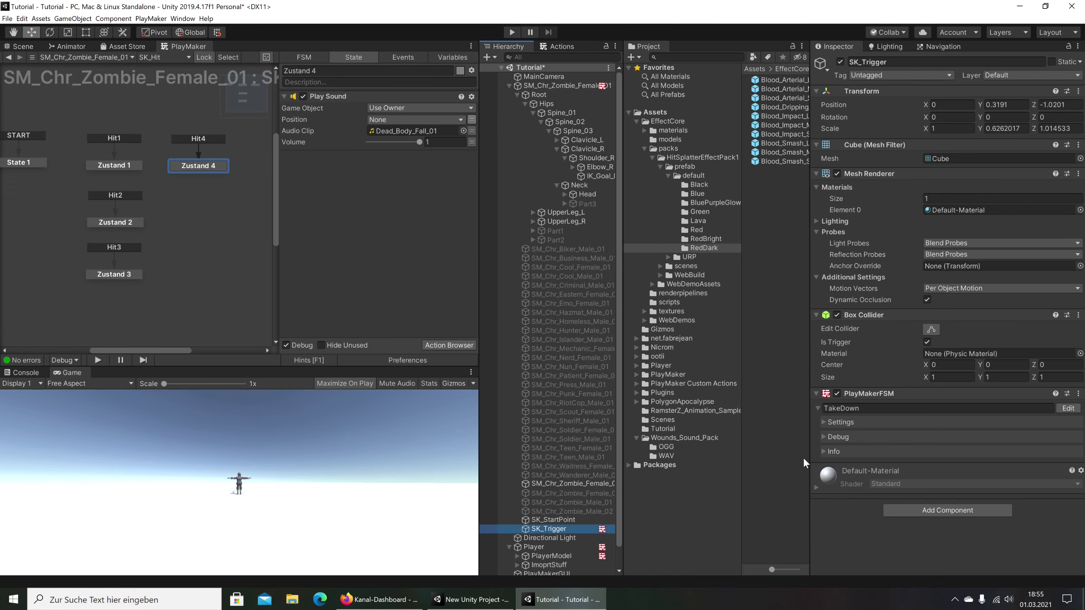
left_click(1068, 408)
middle_click_drag(248, 279, 179, 257)
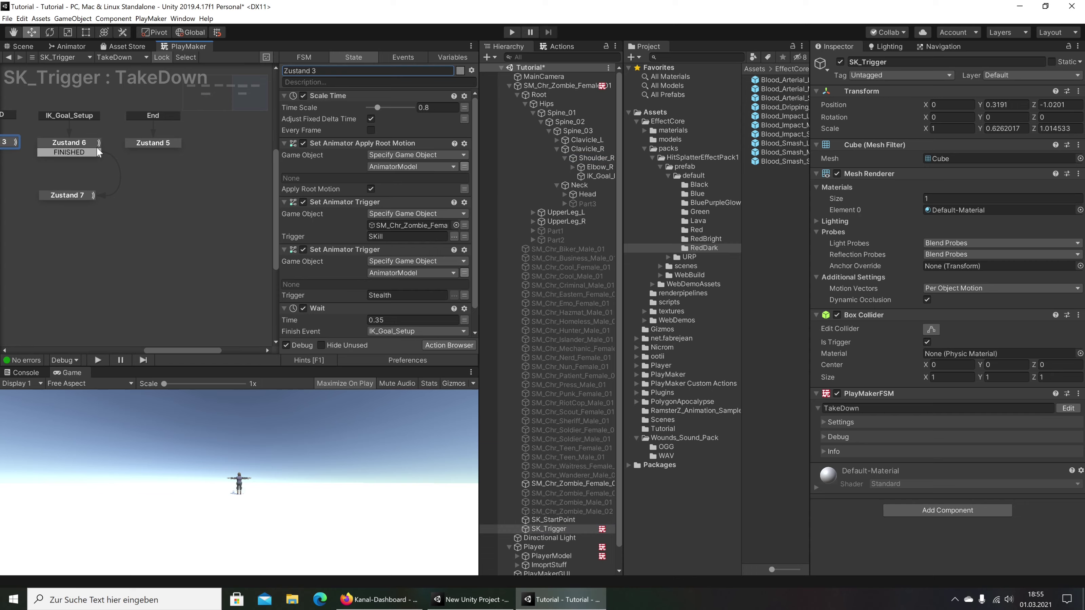
left_click(95, 145)
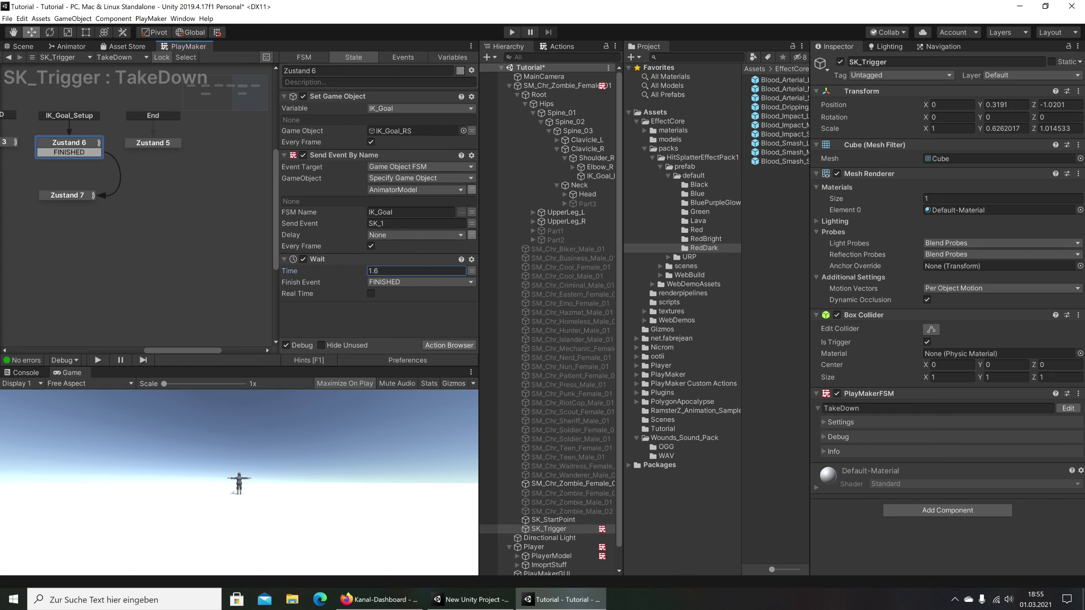
left_click(509, 30)
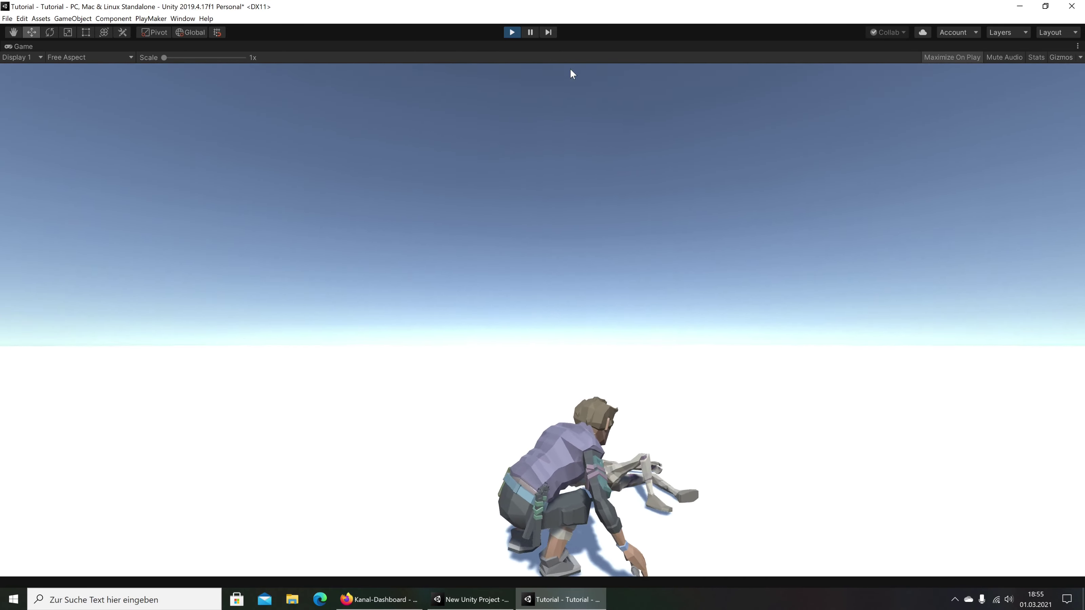
Stop, rerun, and stop Play mode again to retest the takedown
left_click(511, 32)
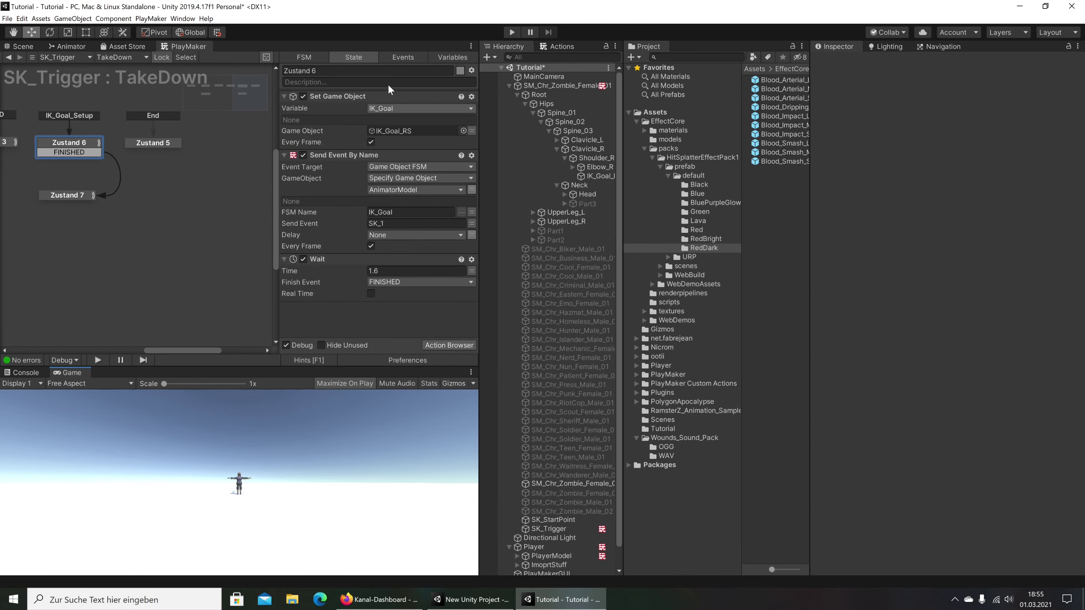
left_click(508, 33)
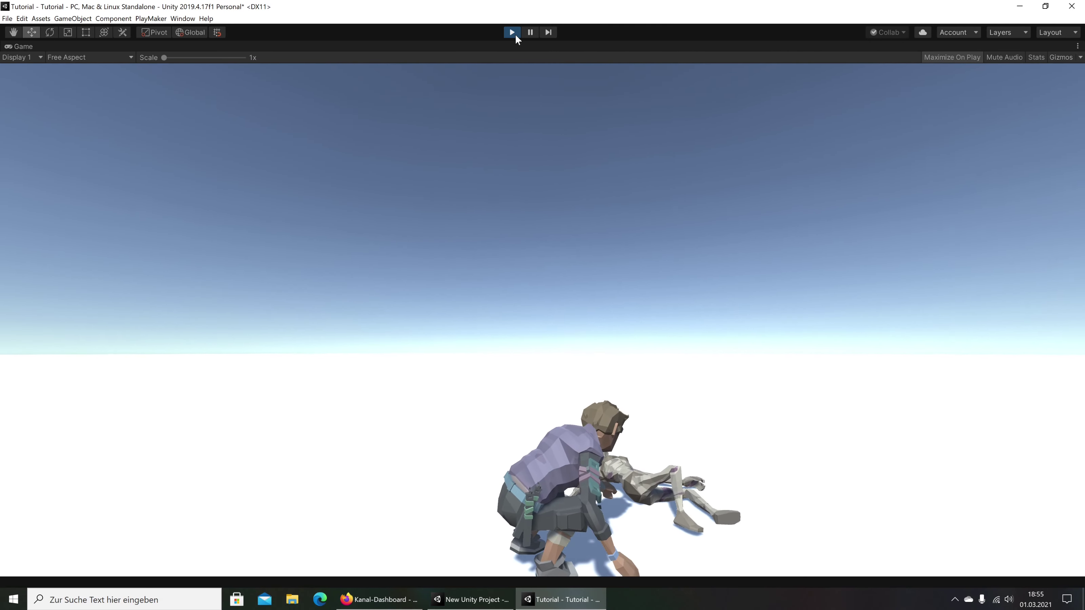
left_click(515, 34)
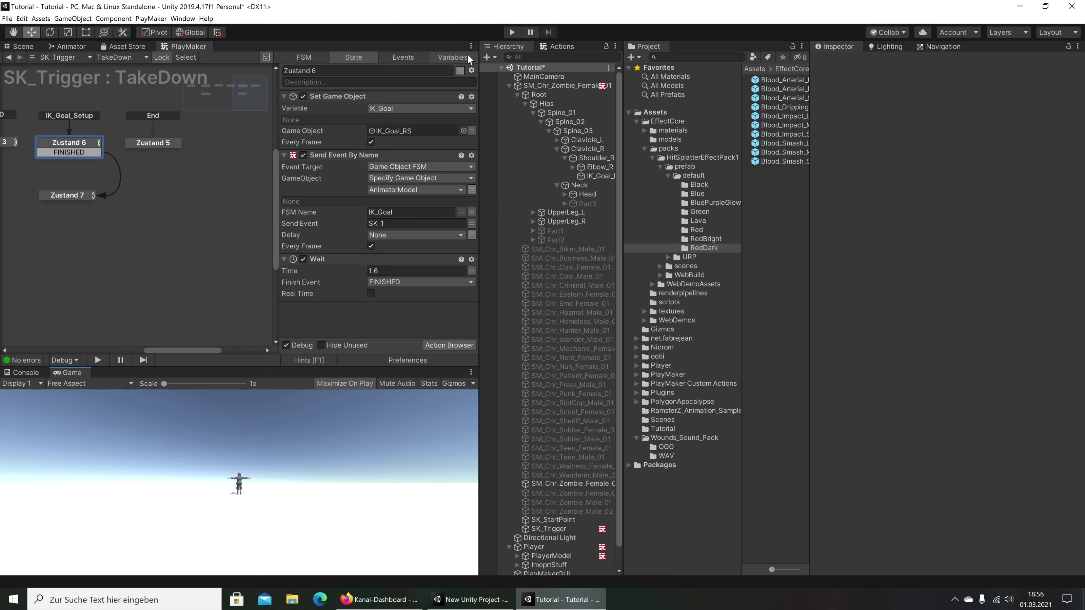
Return to the Scene view and pan, orbit and zoom to frame player and zombie
left_click(19, 47)
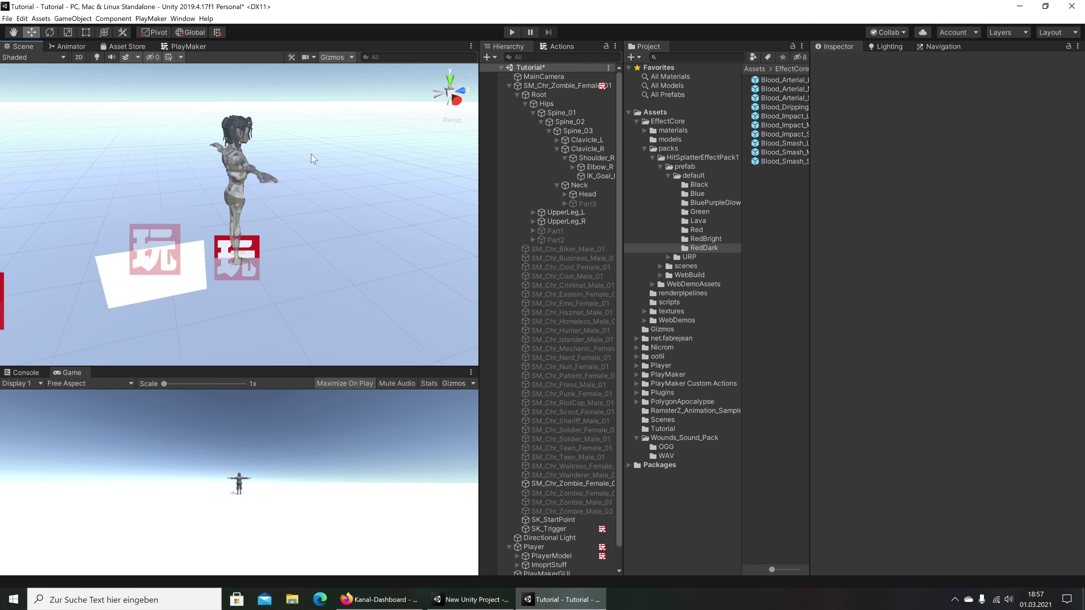
middle_click_drag(314, 156, 250, 214)
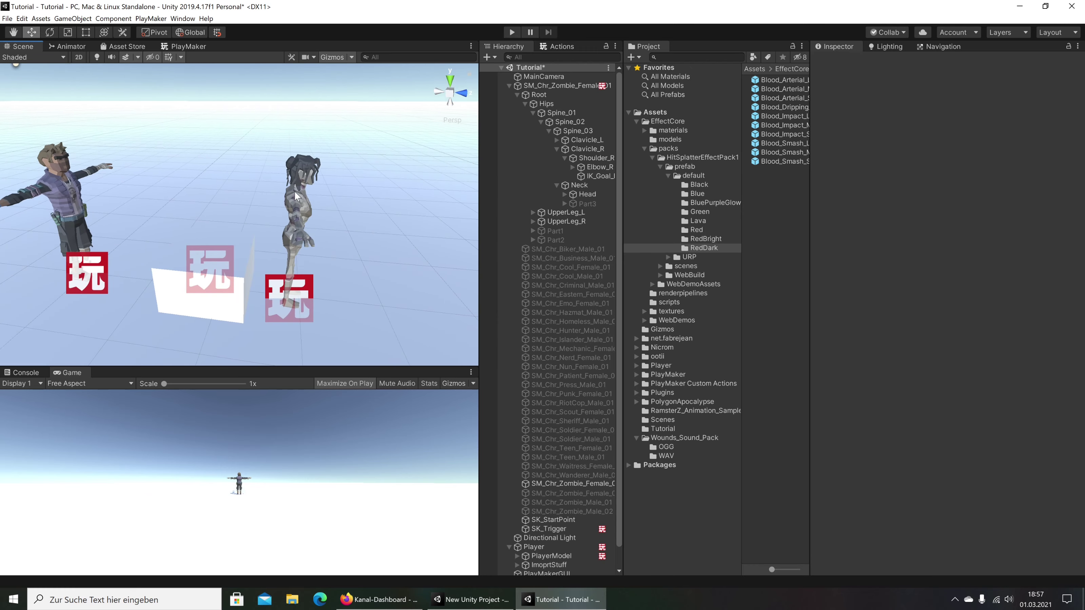
left_click_drag(268, 207, 238, 208, "alt")
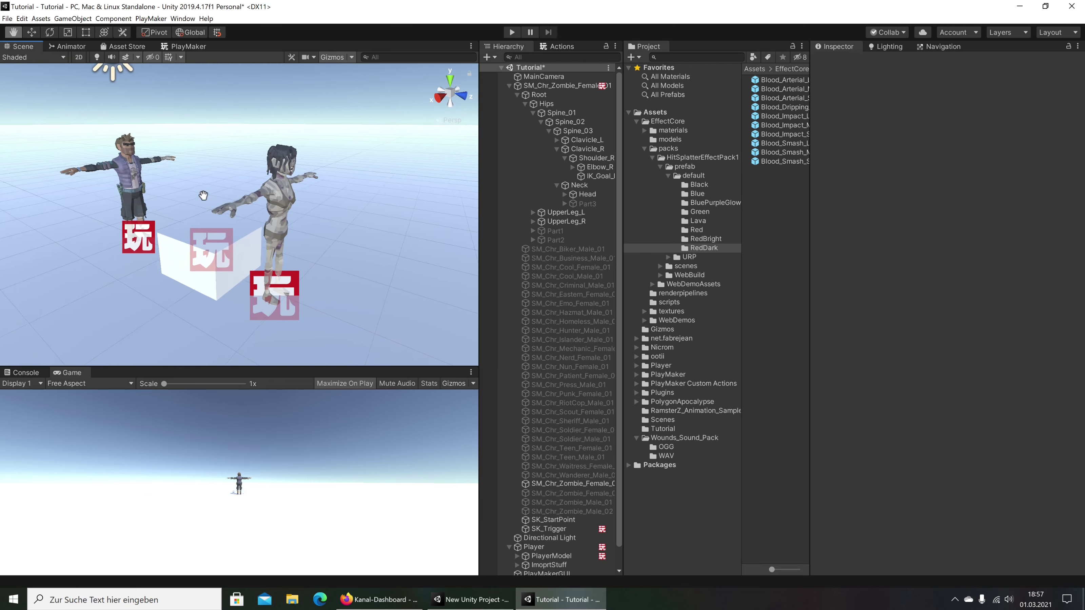
scroll(238, 208, "up", 2)
scroll(109, 168, "up", 2)
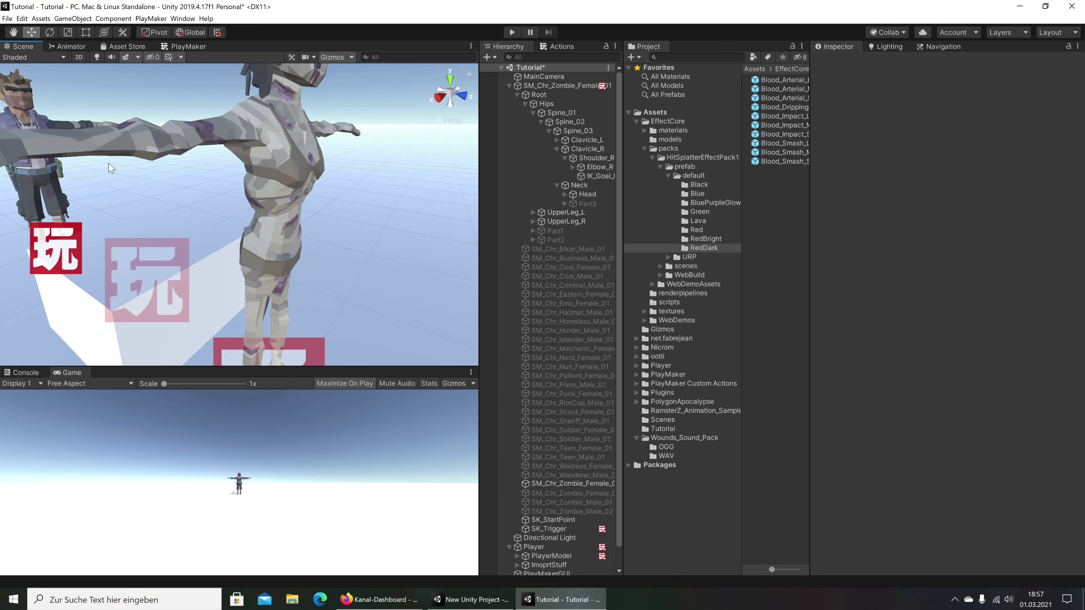
scroll(109, 168, "down", 5)
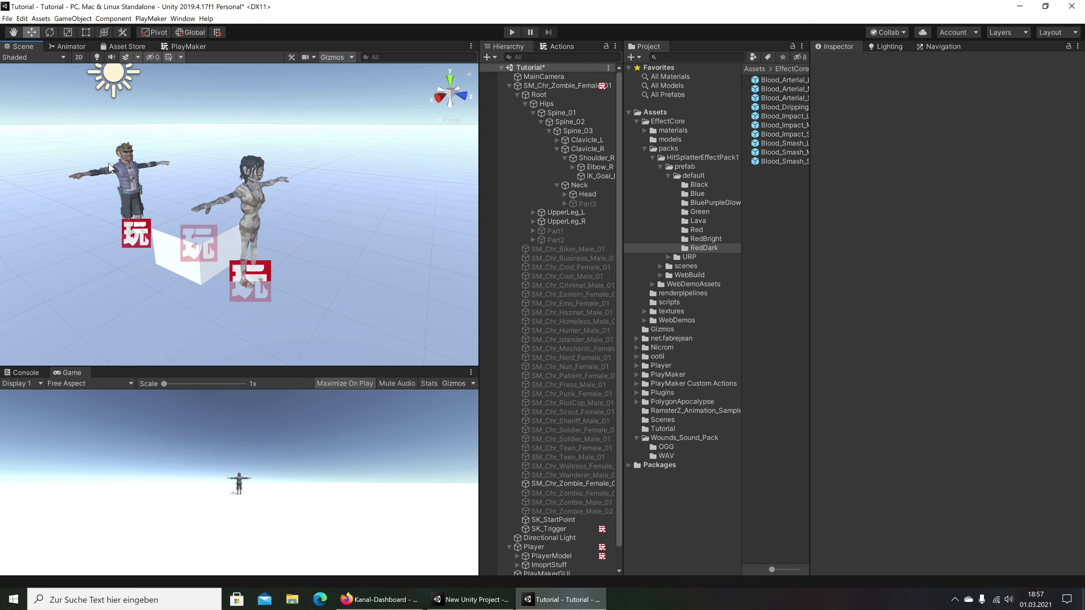